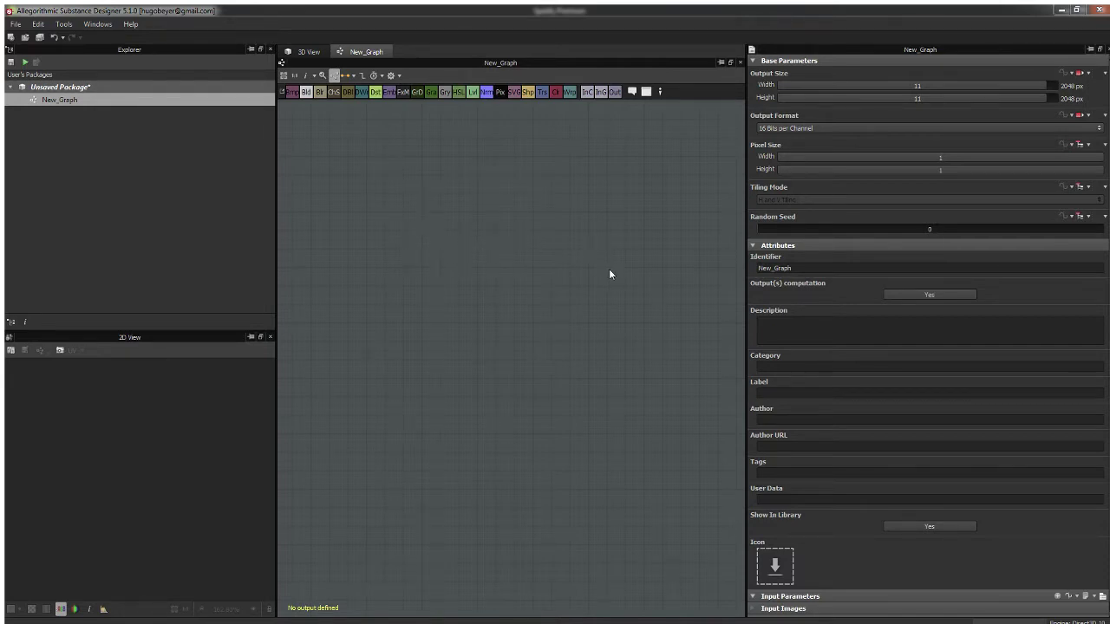
Step: Add a Blend node to the empty graph and place it with free space before its inputs
{"action": "key", "text": "b"}
{"action": "left_click_drag", "start_coordinate": [397, 236], "coordinate": [566, 244]}
{"action": "scroll", "coordinate": [483, 228], "scroll_direction": "up", "scroll_amount": 2}
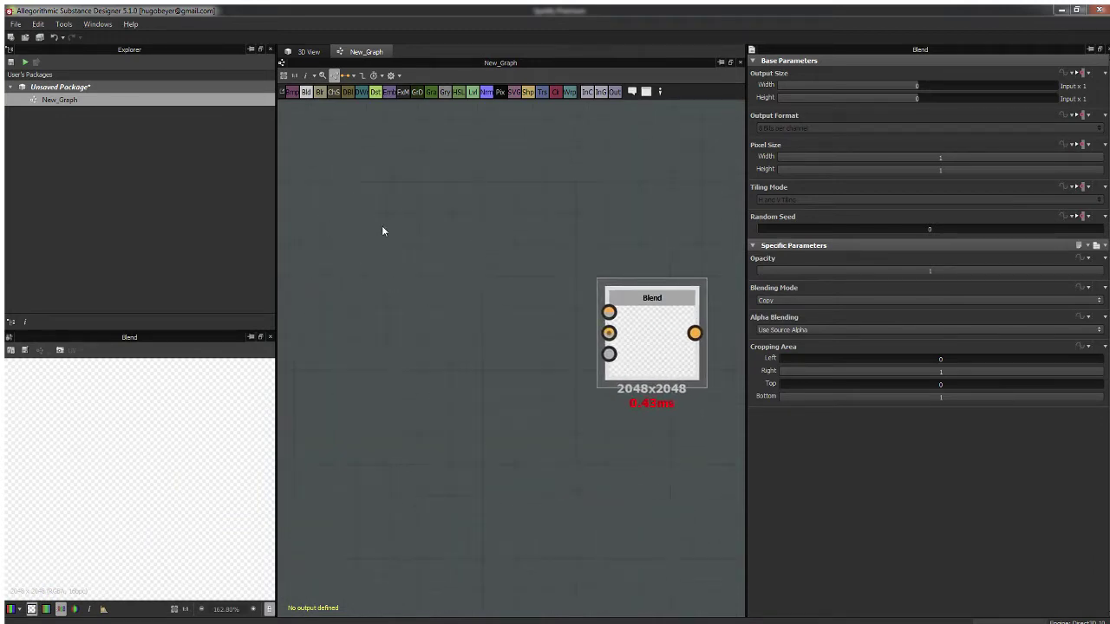
{"action": "scroll", "coordinate": [428, 247], "scroll_direction": "down", "scroll_amount": 1}
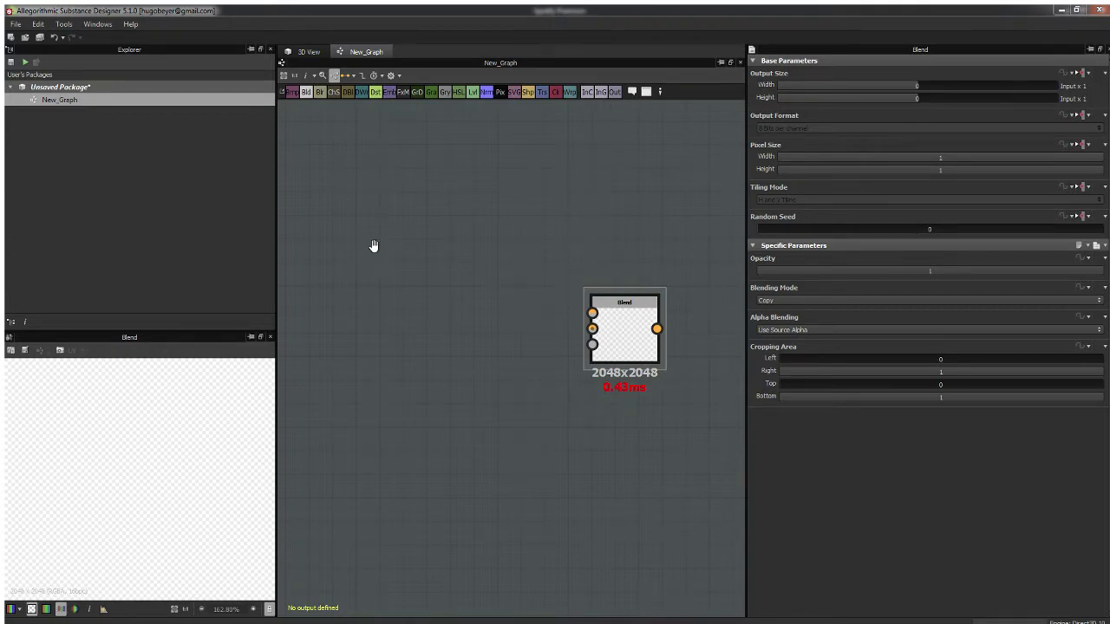
{"action": "middle_click_drag", "start_coordinate": [374, 246], "coordinate": [431, 265]}
{"action": "left_click_drag", "start_coordinate": [668, 335], "coordinate": [666, 330]}
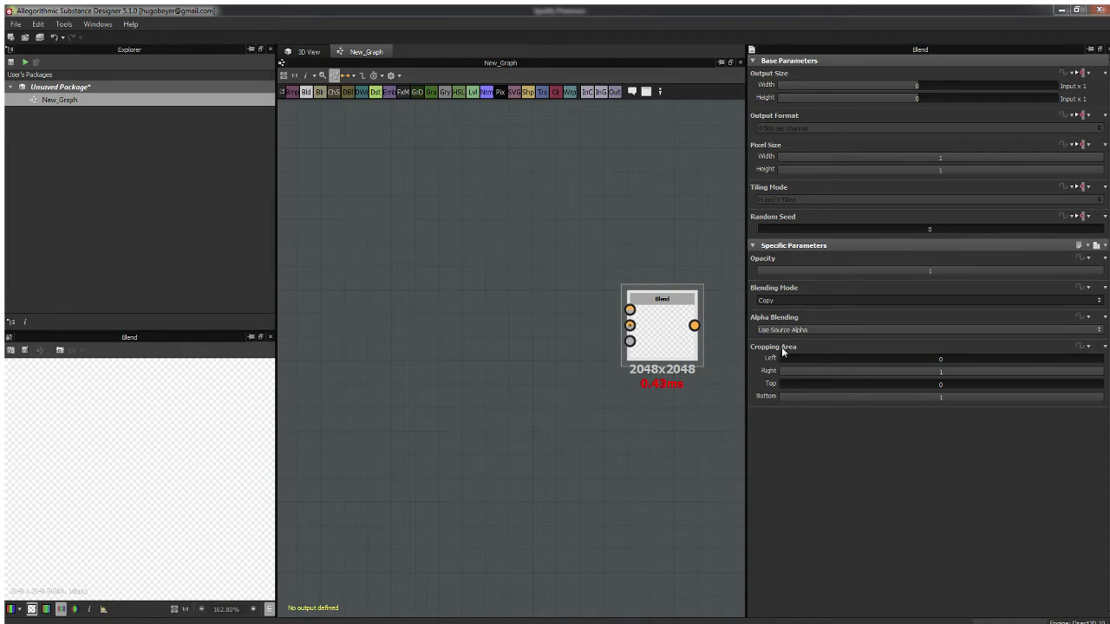
{"action": "left_click", "coordinate": [401, 304]}
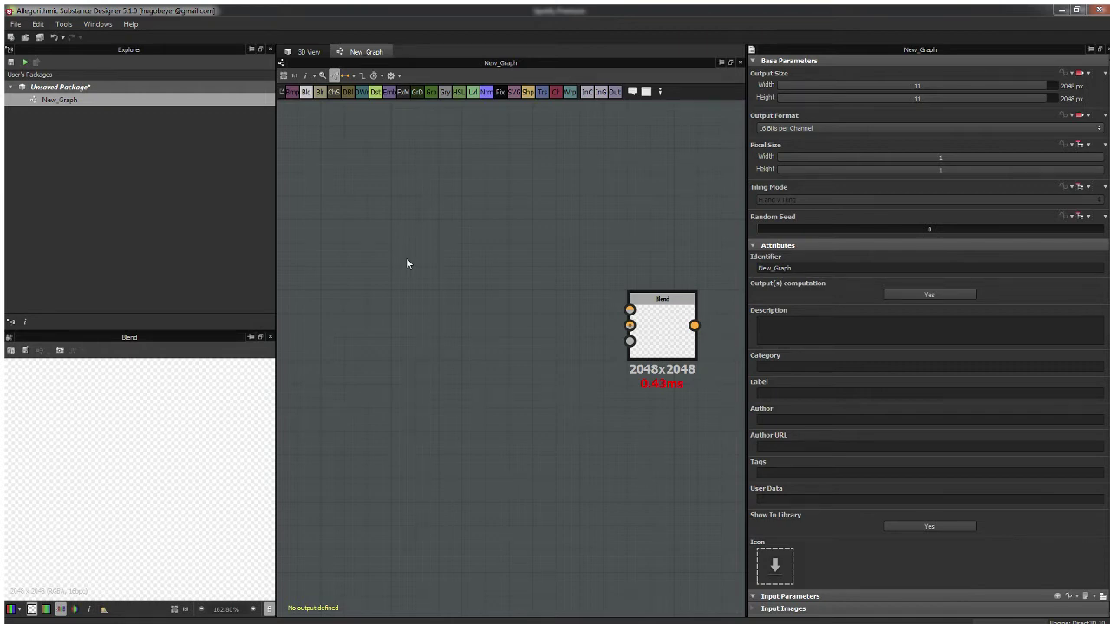
Step: Add a Shape node ahead of the Blend node, with tiling 2 and size 0.31
{"action": "left_click_drag", "start_coordinate": [394, 256], "coordinate": [394, 283]}
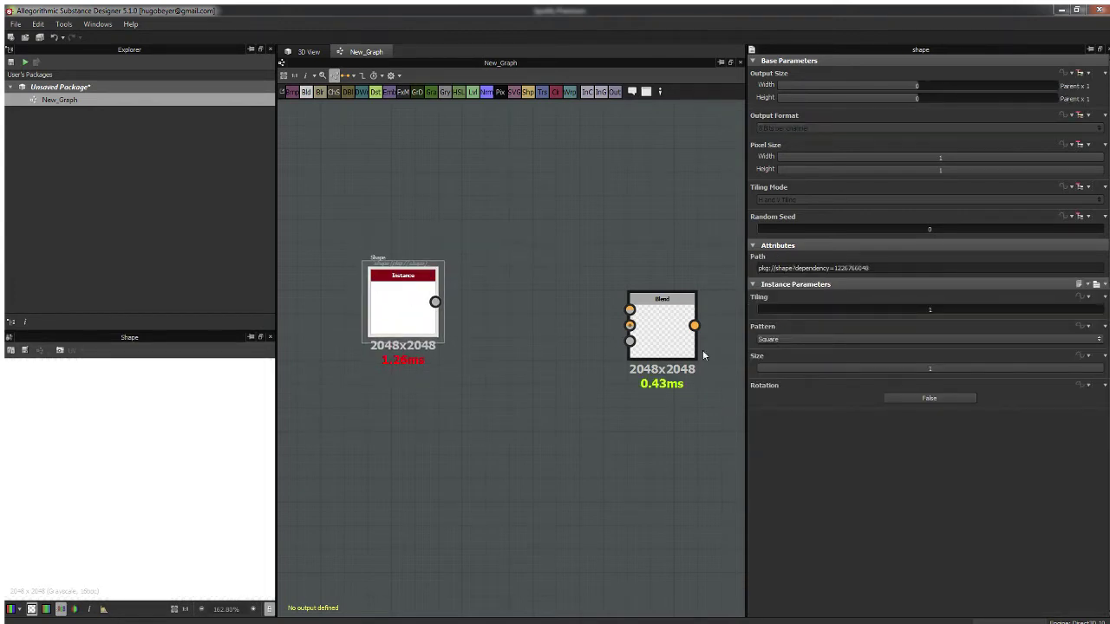
{"action": "left_click_drag", "start_coordinate": [768, 309], "coordinate": [789, 309]}
{"action": "left_click", "coordinate": [851, 369]}
{"action": "left_click_drag", "start_coordinate": [852, 372], "coordinate": [869, 372]}
{"action": "scroll", "coordinate": [153, 447], "scroll_direction": "down", "scroll_amount": 3}
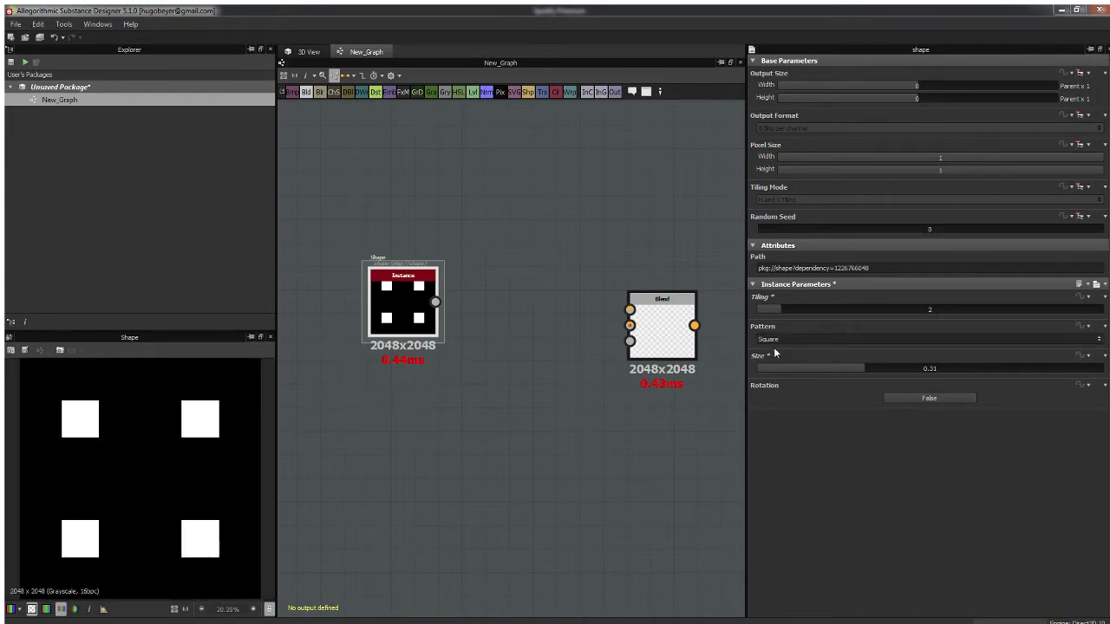
Step: Change the Shape node's pattern to Brick, with Pattern Specific 0.66 and size 0.77
{"action": "left_click", "coordinate": [774, 402]}
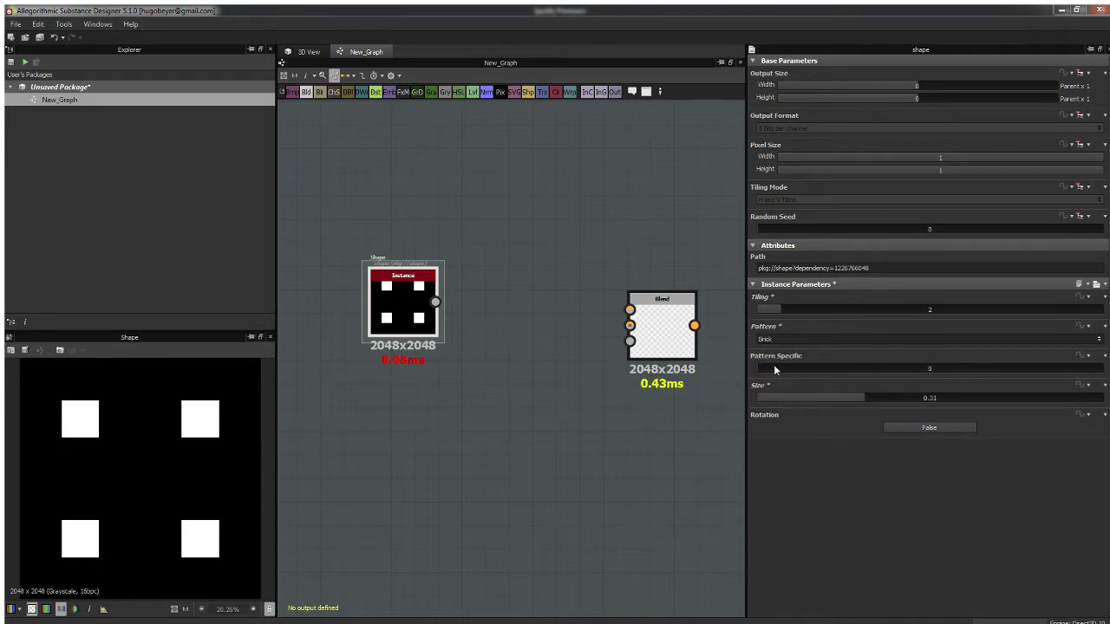
{"action": "left_click_drag", "start_coordinate": [774, 370], "coordinate": [983, 370]}
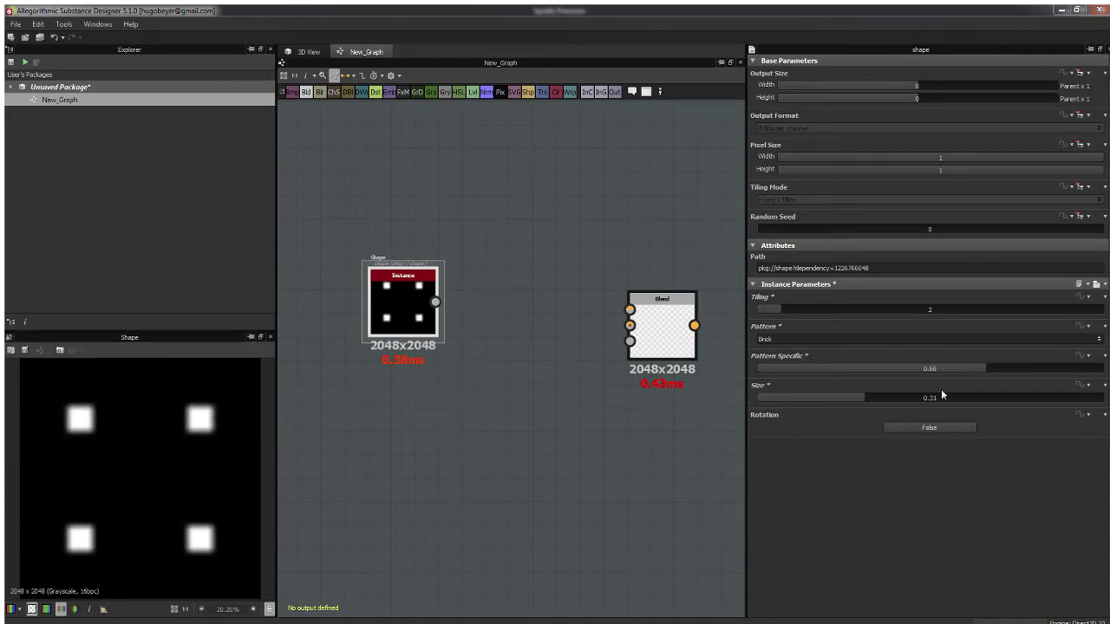
{"action": "left_click_drag", "start_coordinate": [893, 397], "coordinate": [1020, 402]}
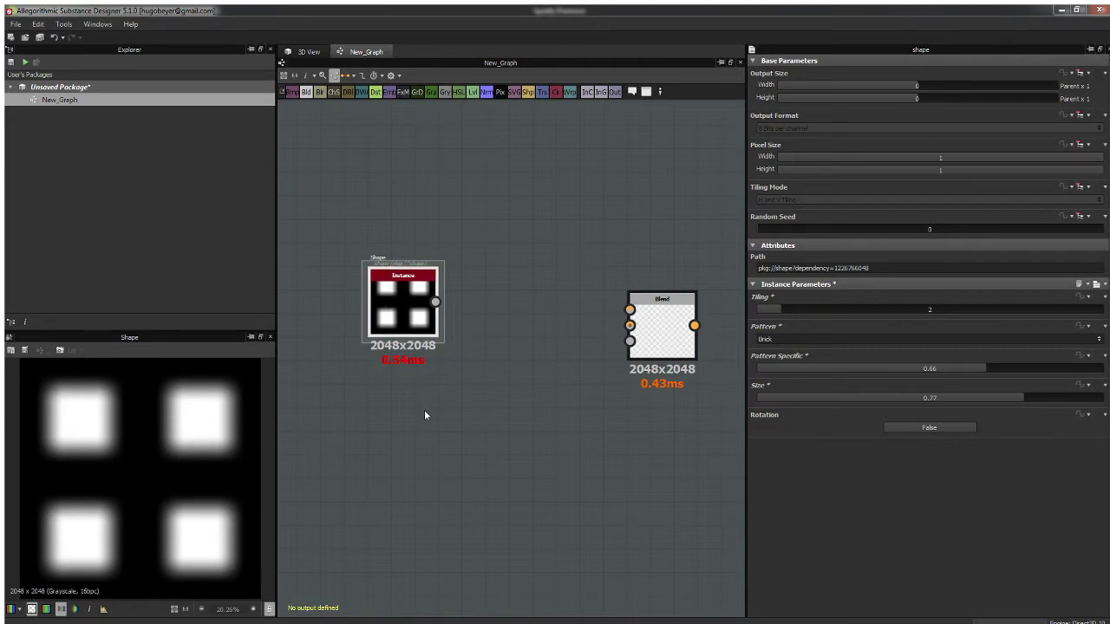
Step: Move the Shape node up and away from the Blend node to free space beneath it
{"action": "middle_click_drag", "start_coordinate": [426, 342], "coordinate": [474, 341]}
{"action": "left_click_drag", "start_coordinate": [454, 312], "coordinate": [408, 298]}
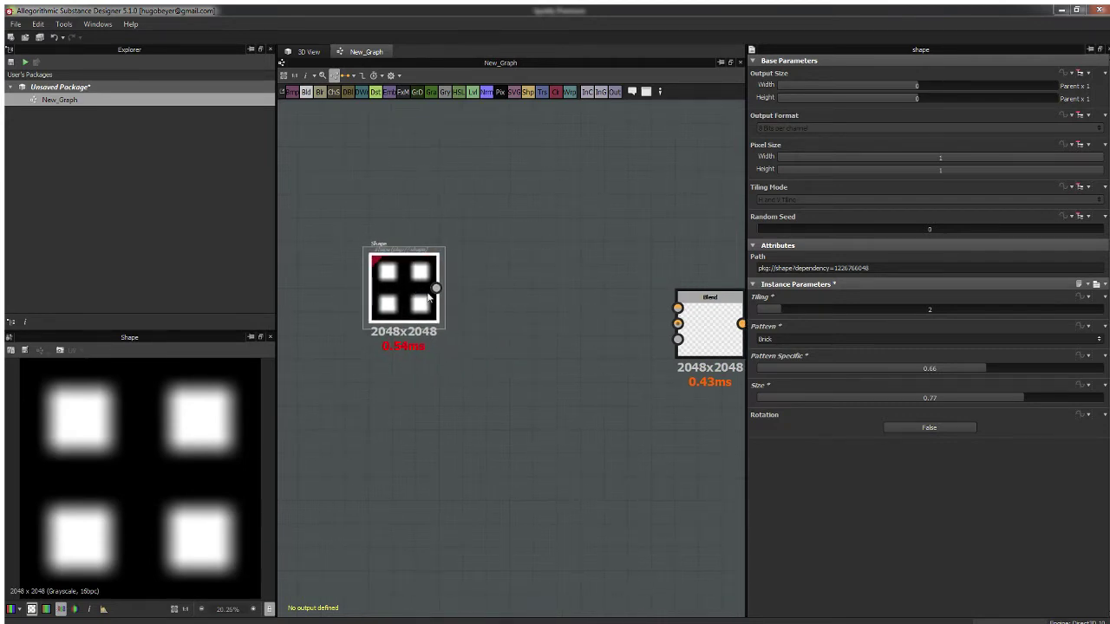
{"action": "middle_click_drag", "start_coordinate": [447, 355], "coordinate": [463, 375]}
{"action": "left_click_drag", "start_coordinate": [430, 301], "coordinate": [430, 219]}
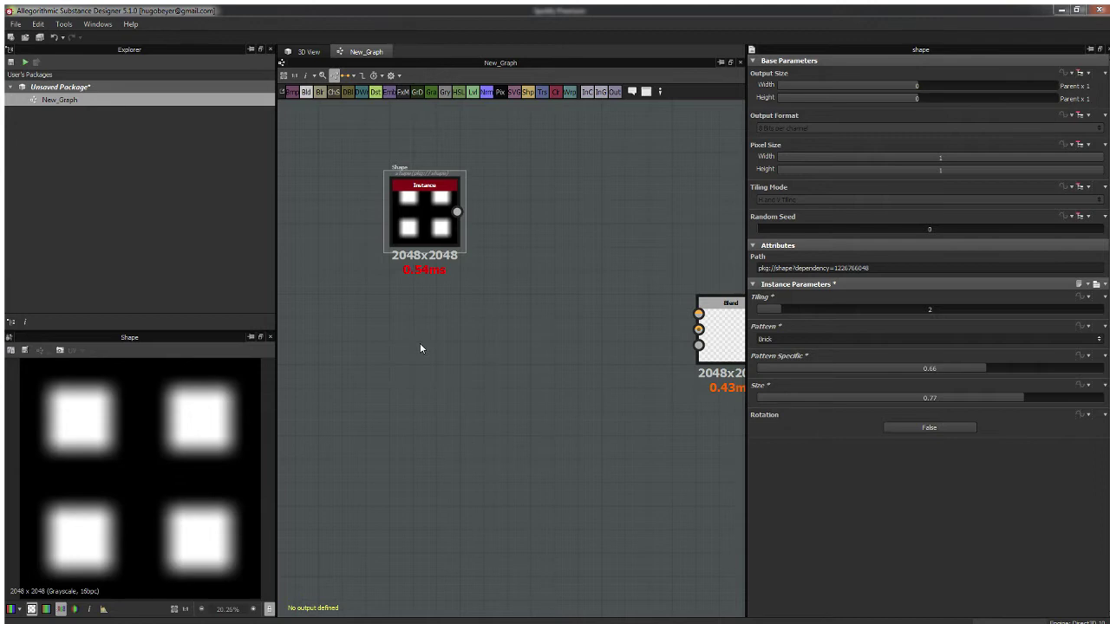
Step: Add a Perlin Noise 2 node feeding a Histogram Range node, with range 0.21 and position 0.23
{"action": "key", "text": "Return"}
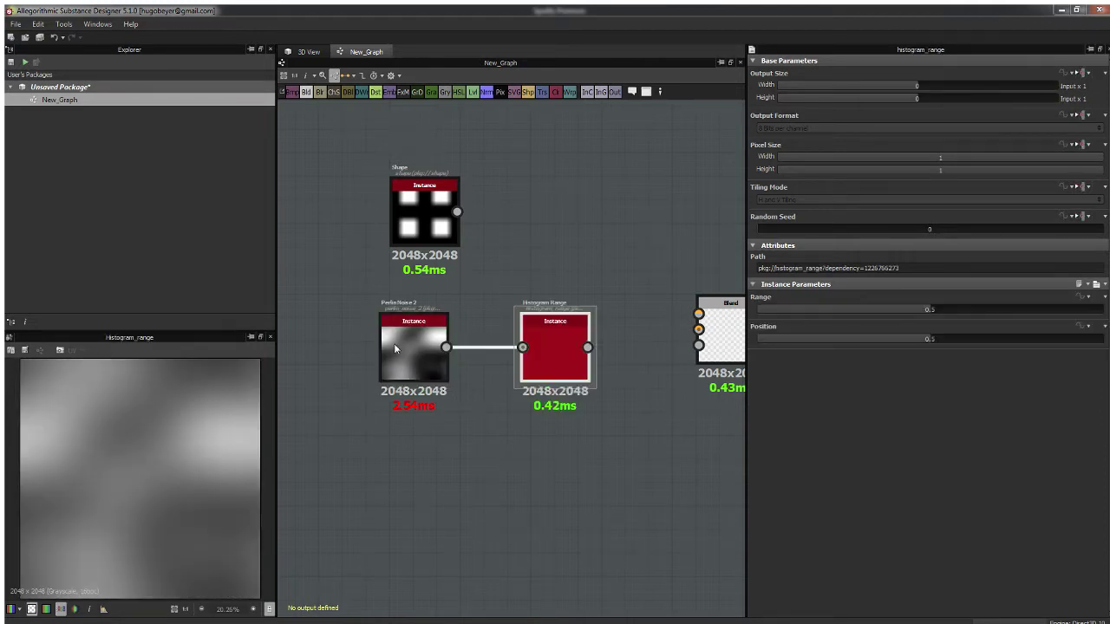
{"action": "scroll", "coordinate": [173, 425], "scroll_direction": "down", "scroll_amount": 2}
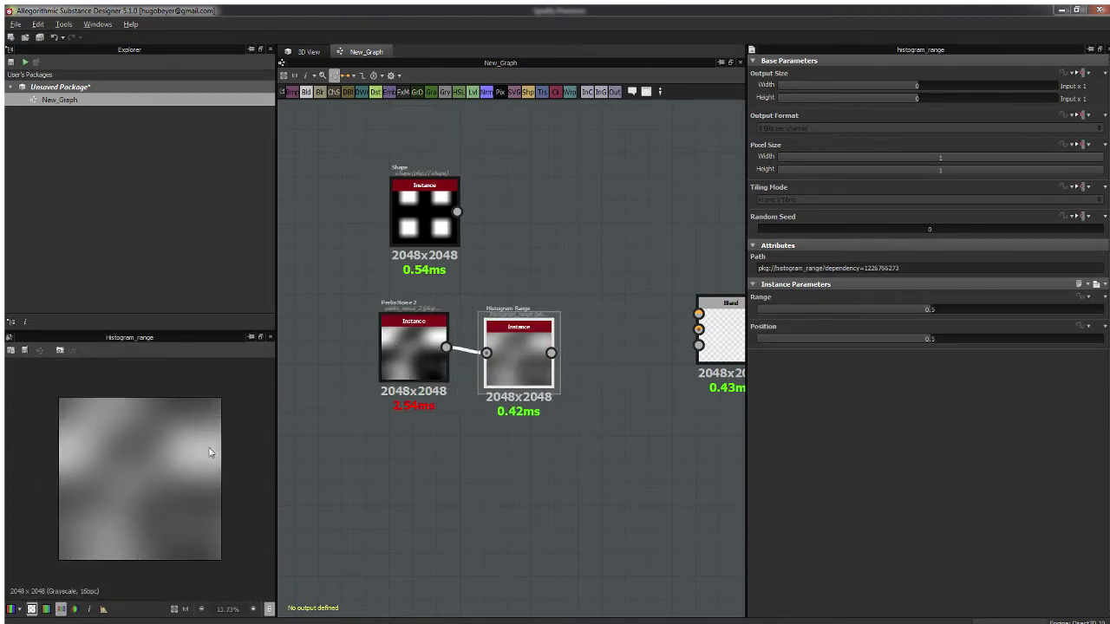
{"action": "left_click_drag", "start_coordinate": [925, 345], "coordinate": [829, 319]}
Step: Arrange the Perlin Noise 2 and Histogram Range nodes side by side below Shape, and move the Blend node closer to them
{"action": "middle_click_drag", "start_coordinate": [591, 270], "coordinate": [582, 275]}
{"action": "left_click_drag", "start_coordinate": [423, 350], "coordinate": [412, 356]}
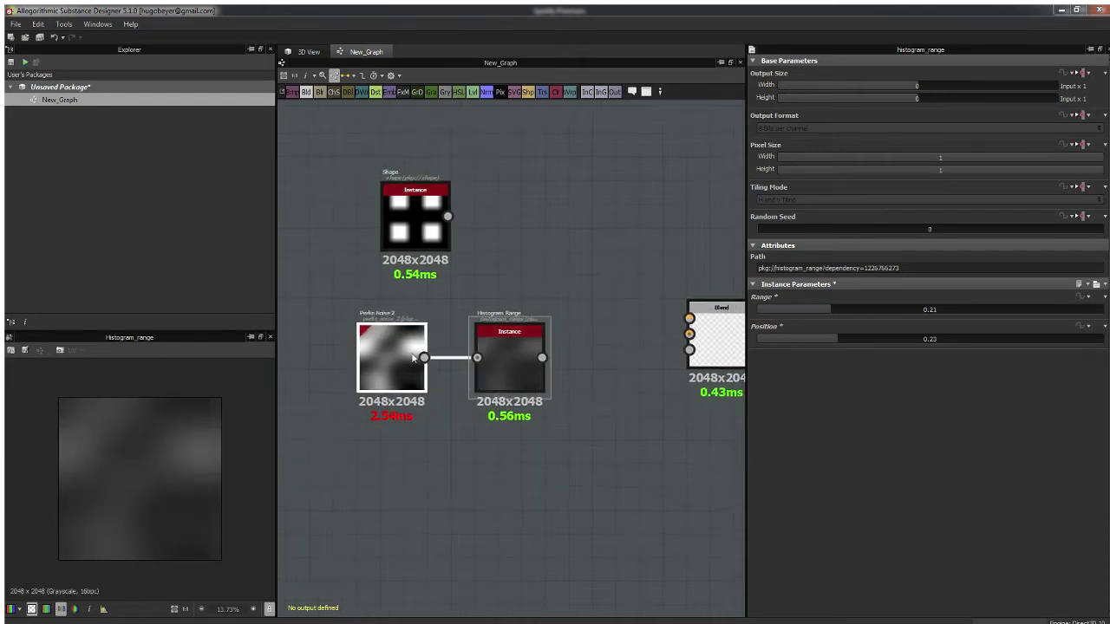
{"action": "left_click_drag", "start_coordinate": [514, 357], "coordinate": [499, 365]}
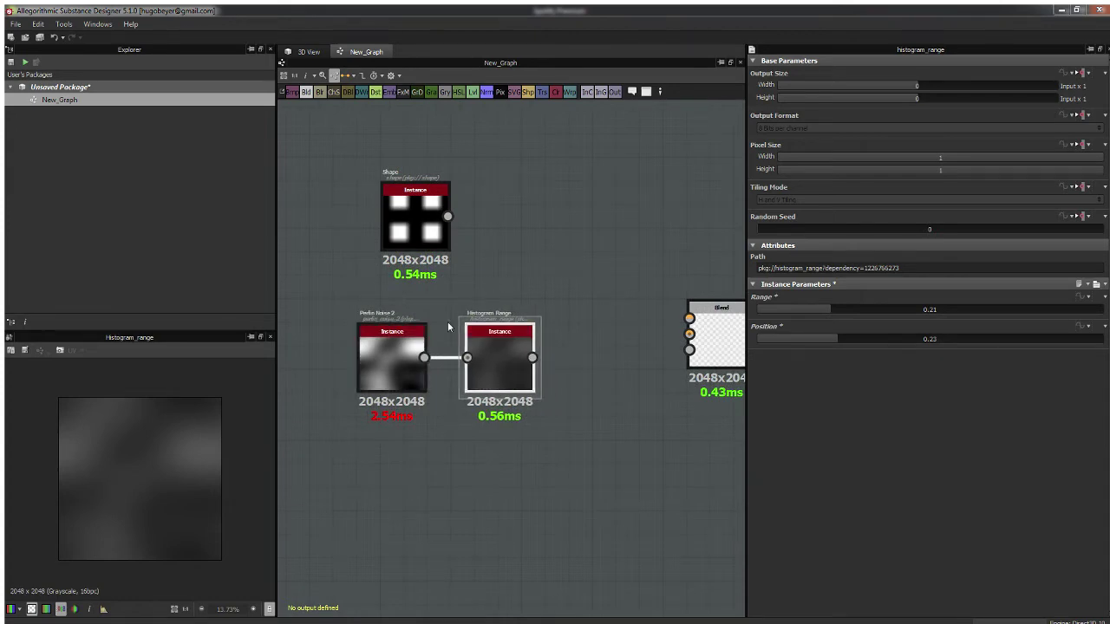
{"action": "left_click_drag", "start_coordinate": [401, 347], "coordinate": [353, 347]}
{"action": "left_click_drag", "start_coordinate": [507, 361], "coordinate": [445, 361]}
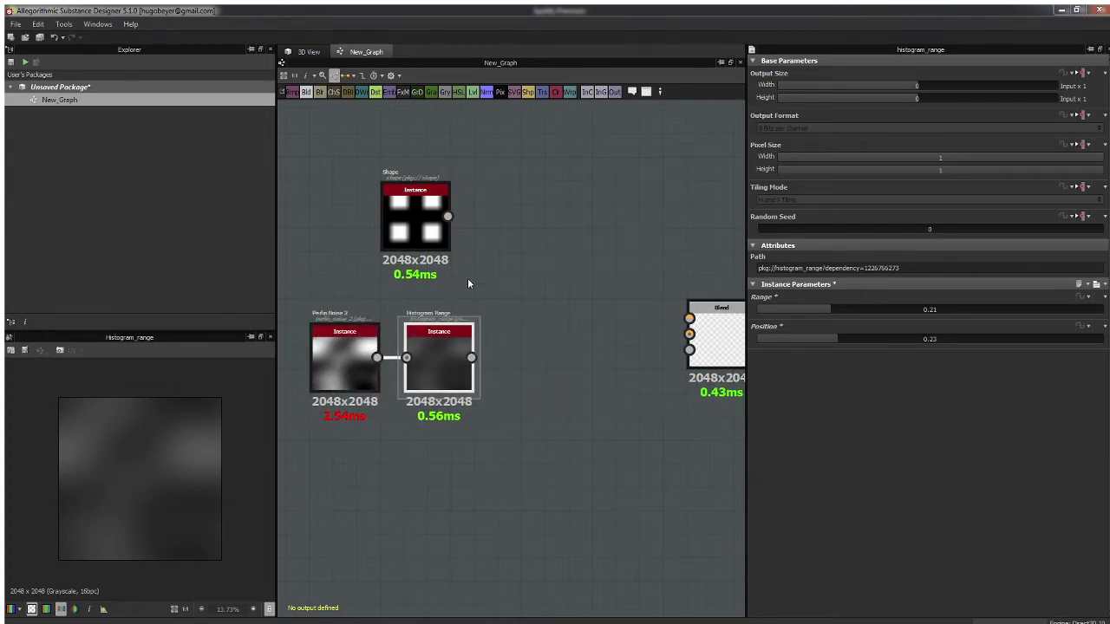
{"action": "middle_click_drag", "start_coordinate": [468, 284], "coordinate": [493, 288]}
{"action": "left_click_drag", "start_coordinate": [438, 235], "coordinate": [415, 222]}
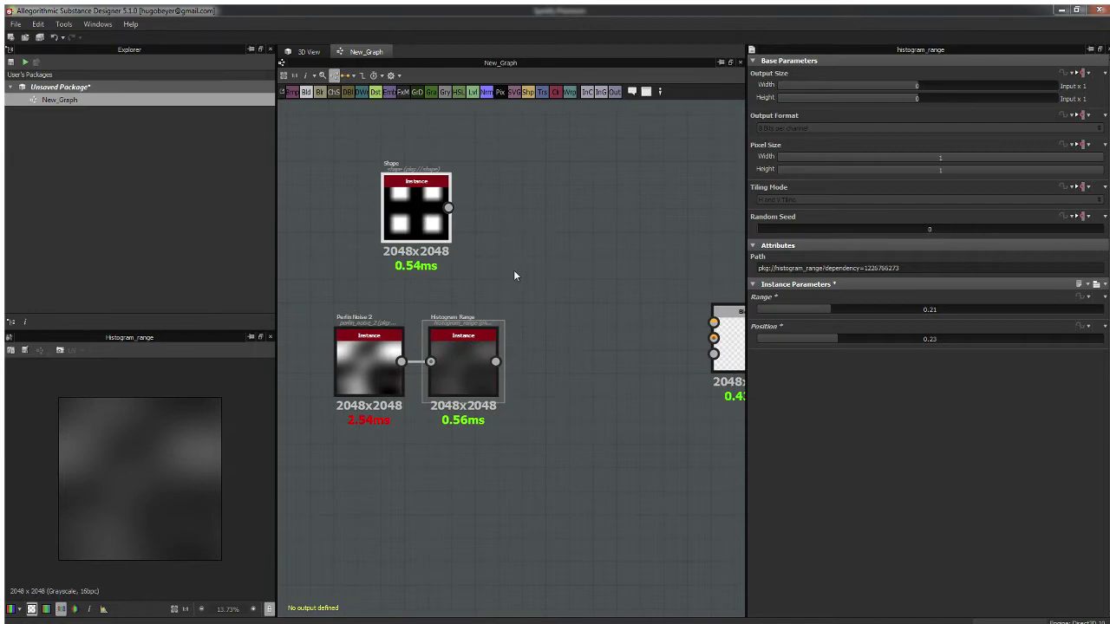
{"action": "left_click", "coordinate": [514, 276]}
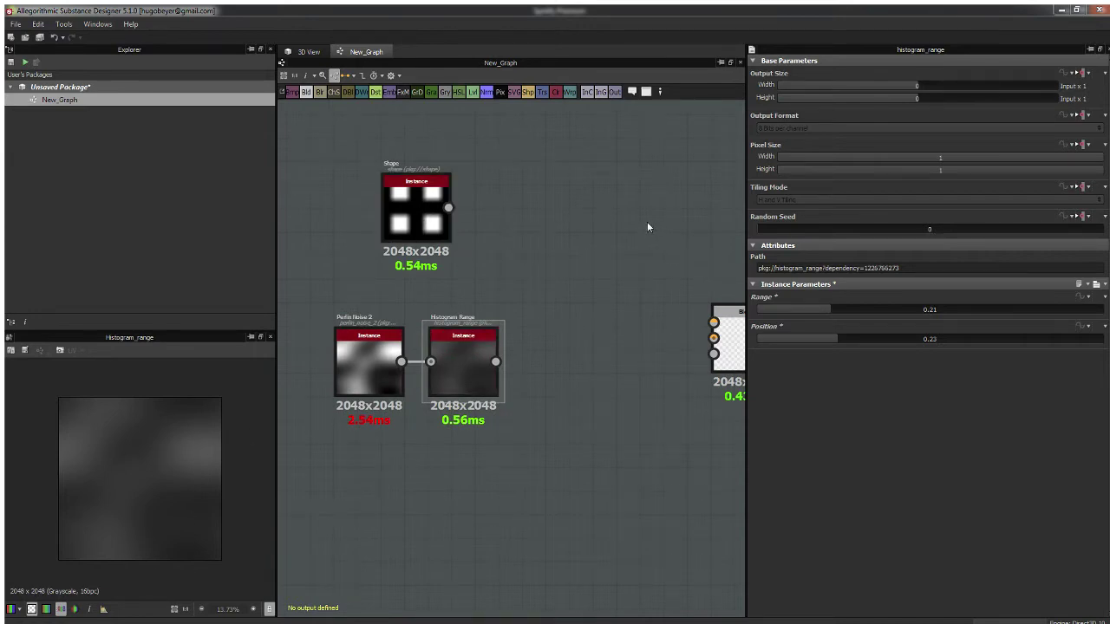
{"action": "left_click_drag", "start_coordinate": [728, 334], "coordinate": [581, 261]}
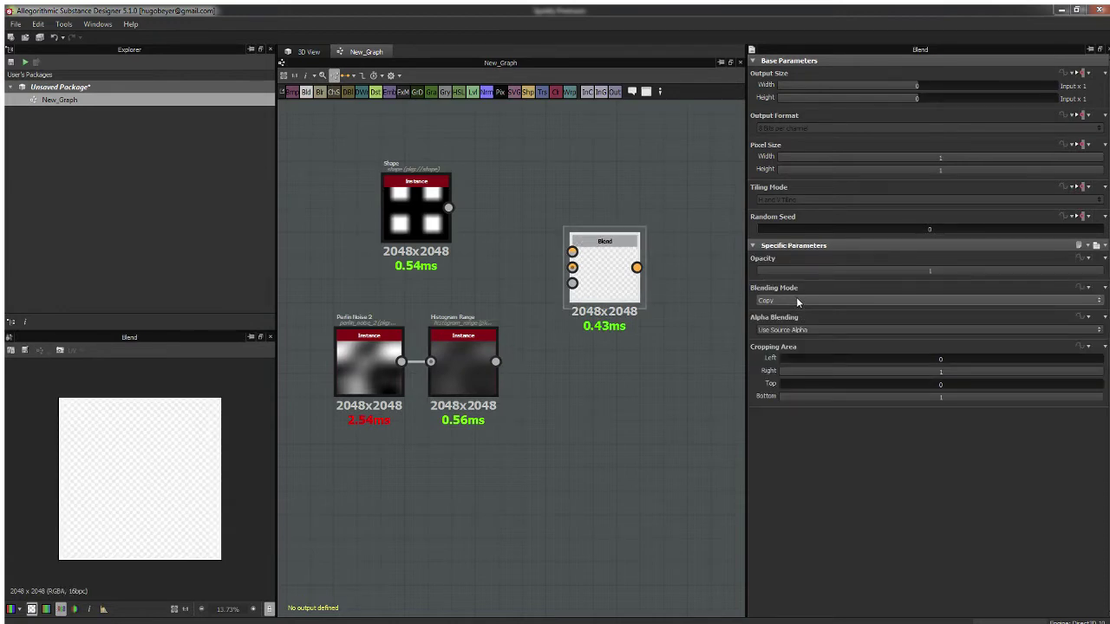
Step: Connect Shape to the Blend's foreground and Histogram Range to its background in Copy mode, with opacity 0.62
{"action": "left_click", "coordinate": [778, 346]}
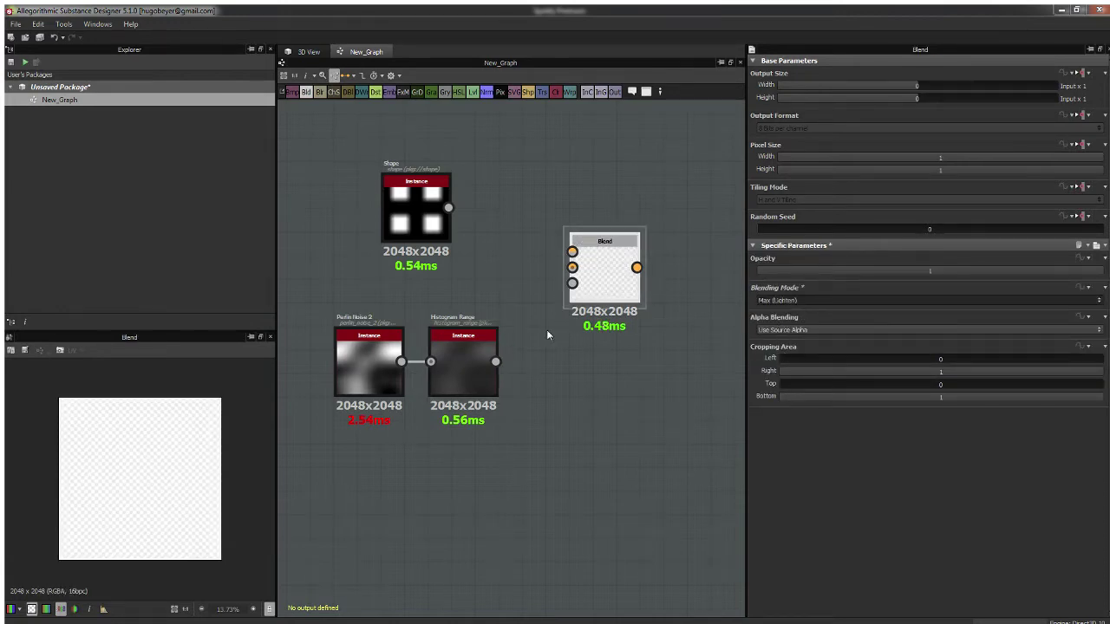
{"action": "key", "text": "ctrl+z"}
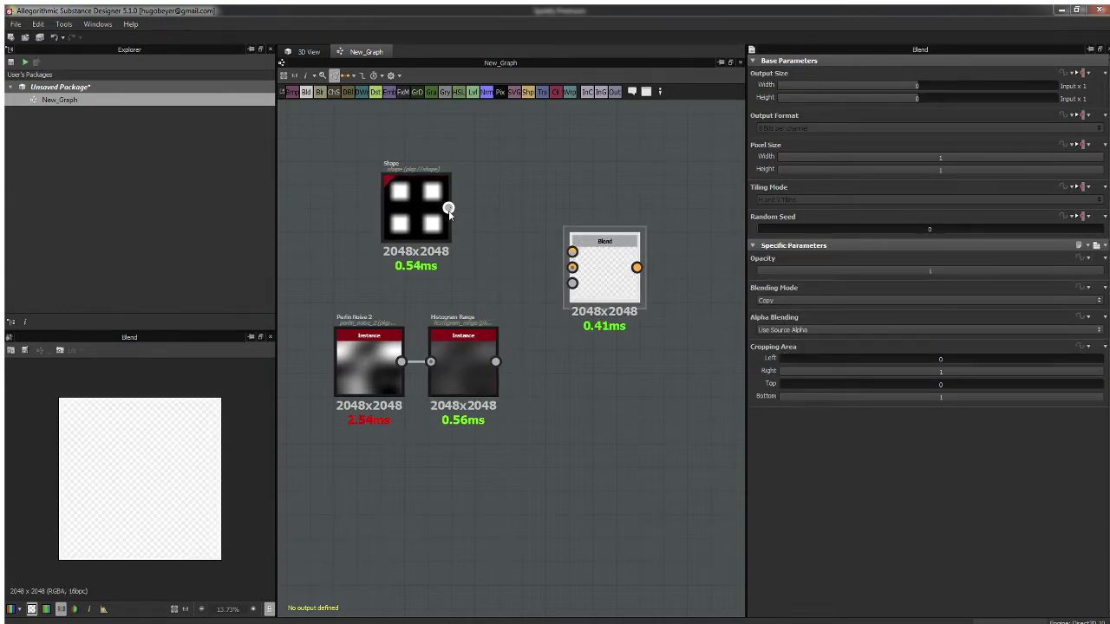
{"action": "left_click_drag", "start_coordinate": [495, 358], "coordinate": [572, 268]}
{"action": "left_click_drag", "start_coordinate": [448, 207], "coordinate": [572, 252]}
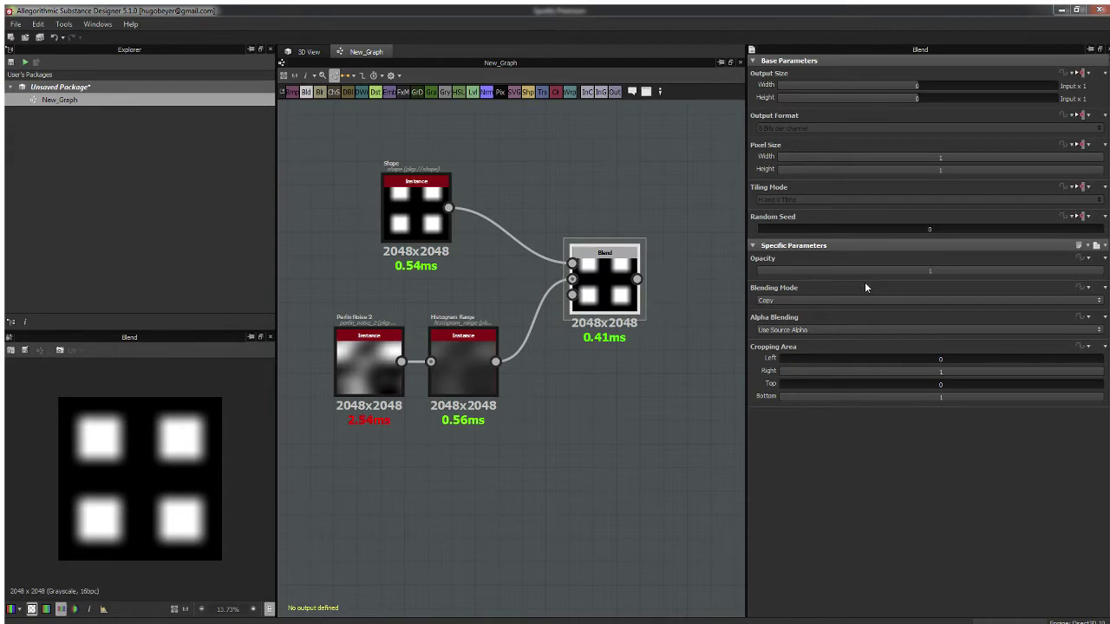
{"action": "left_click_drag", "start_coordinate": [898, 270], "coordinate": [972, 283]}
Step: Add a Normal node after the Blend, turn off transparency in the 2D preview, and set the normal intensity to 32
{"action": "middle_click_drag", "start_coordinate": [637, 247], "coordinate": [562, 256]}
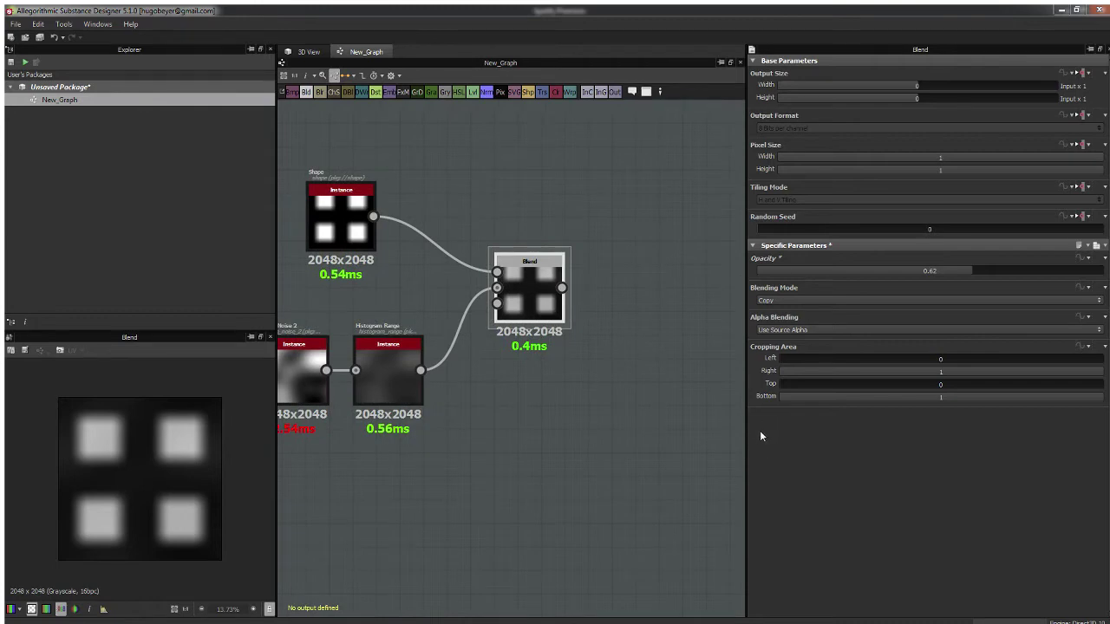
{"action": "key", "text": "n"}
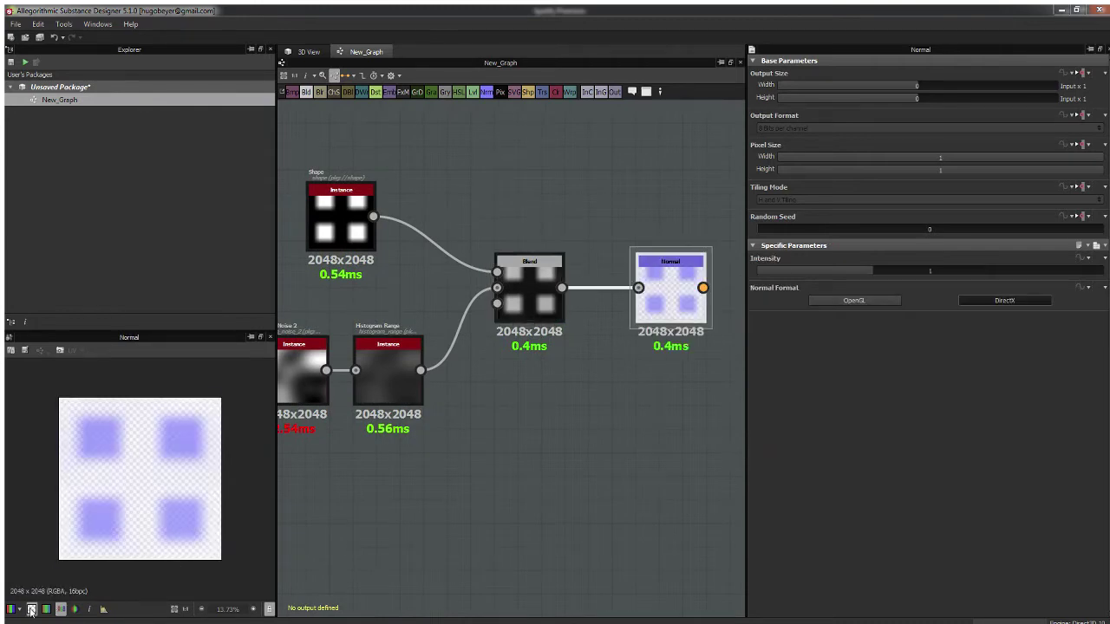
{"action": "left_click", "coordinate": [31, 609]}
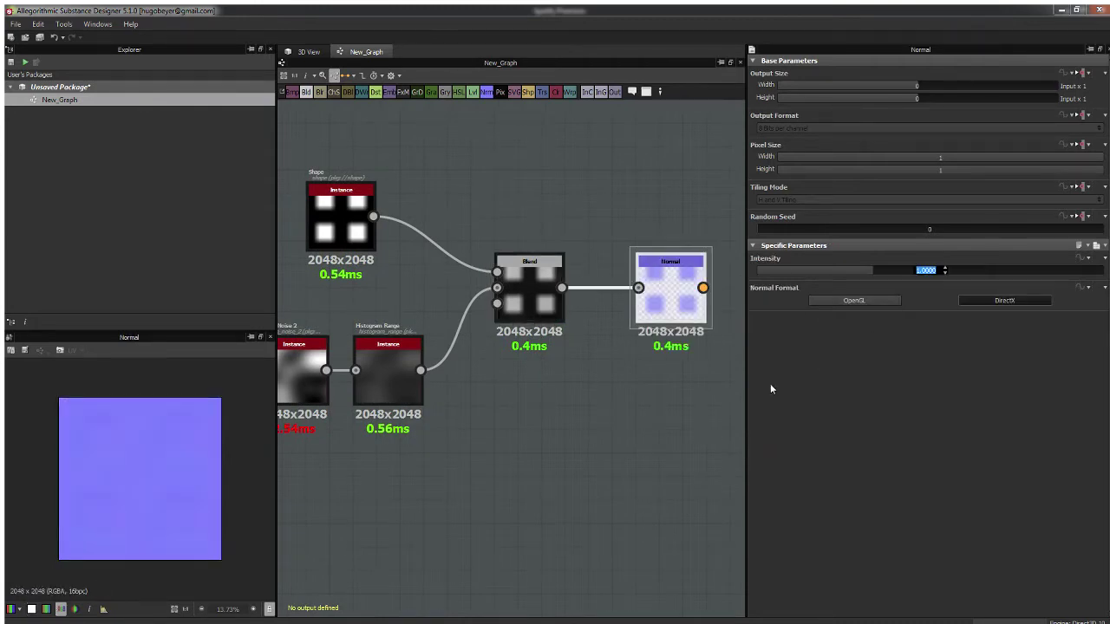
{"action": "type", "text": "32"}
{"action": "key", "text": "Return"}
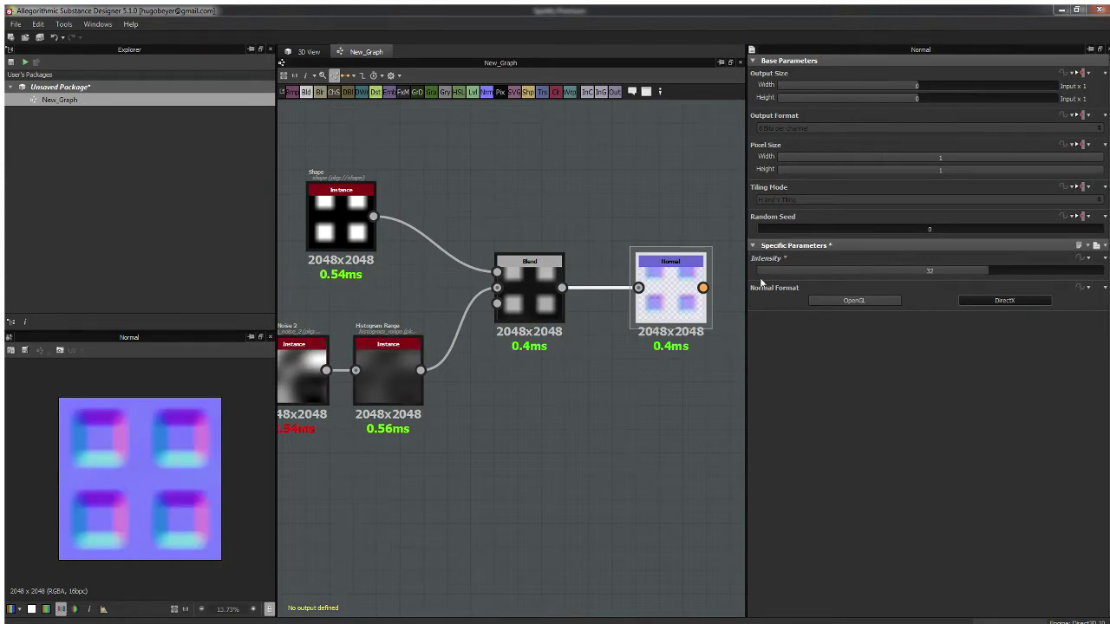
Step: Set the Blend node's opacity to 0.49 and the Histogram Range node's range to 0.52
{"action": "left_click", "coordinate": [536, 308]}
{"action": "left_click_drag", "start_coordinate": [966, 267], "coordinate": [928, 275]}
{"action": "left_click", "coordinate": [399, 386]}
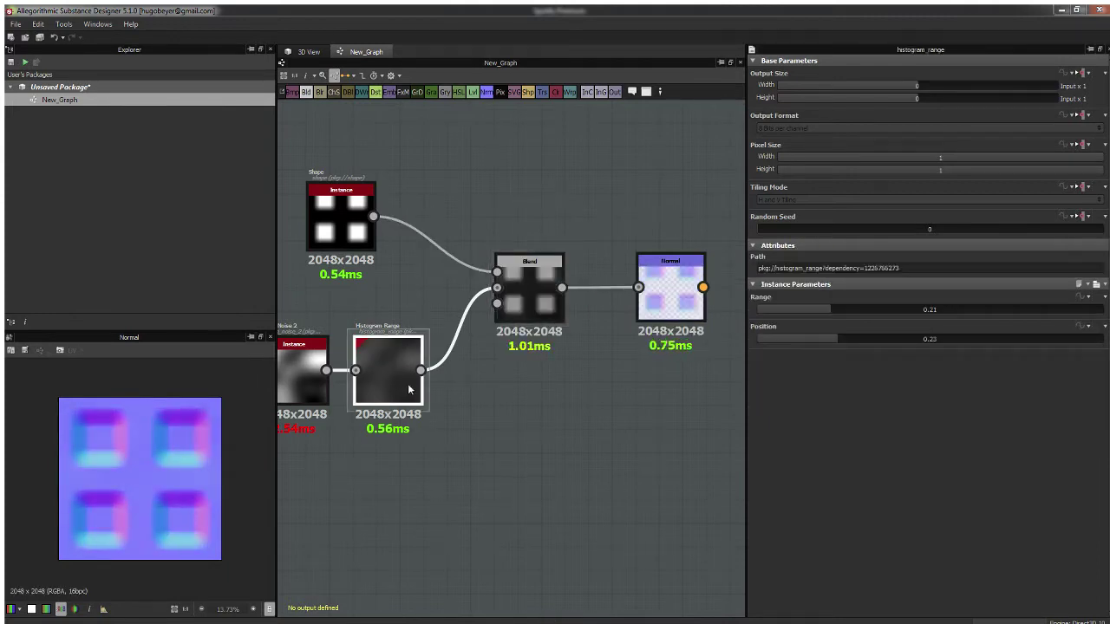
{"action": "left_click_drag", "start_coordinate": [853, 313], "coordinate": [937, 309]}
{"action": "middle_click_drag", "start_coordinate": [535, 332], "coordinate": [562, 329]}
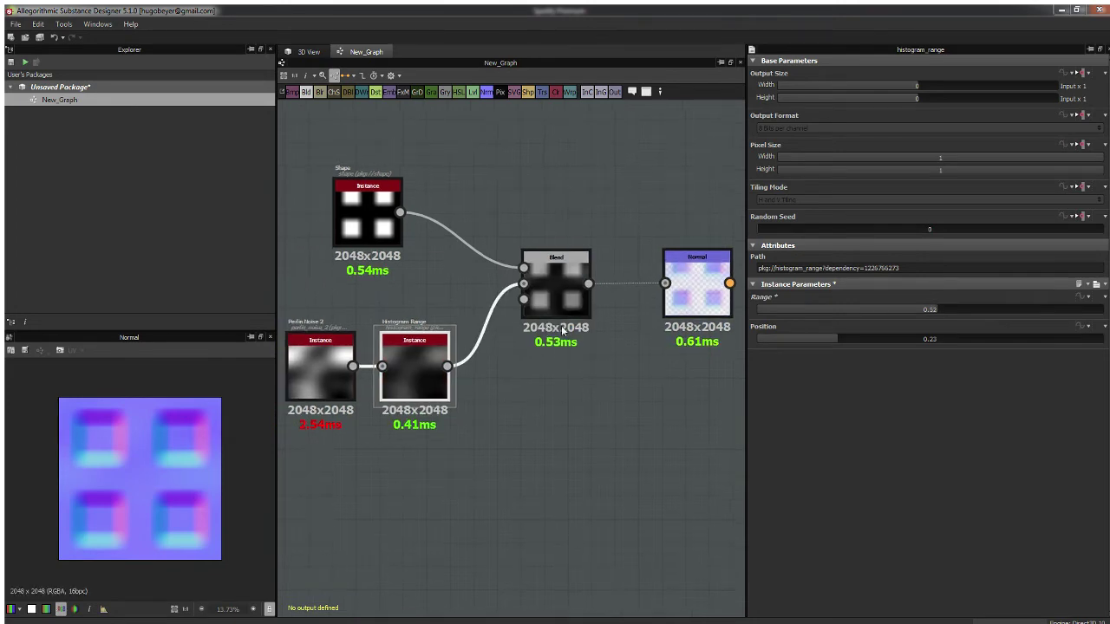
Step: Set the Shape node's Pattern Specific value to 0.26
{"action": "middle_click_drag", "start_coordinate": [616, 270], "coordinate": [578, 278]}
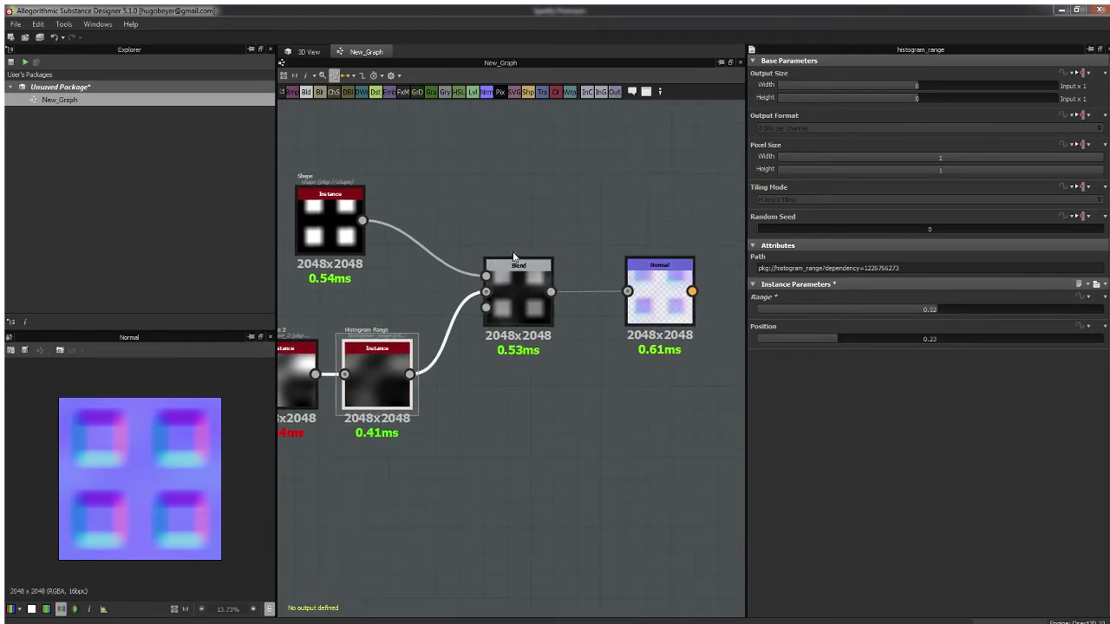
{"action": "middle_click_drag", "start_coordinate": [514, 232], "coordinate": [529, 229]}
{"action": "left_click", "coordinate": [344, 217]}
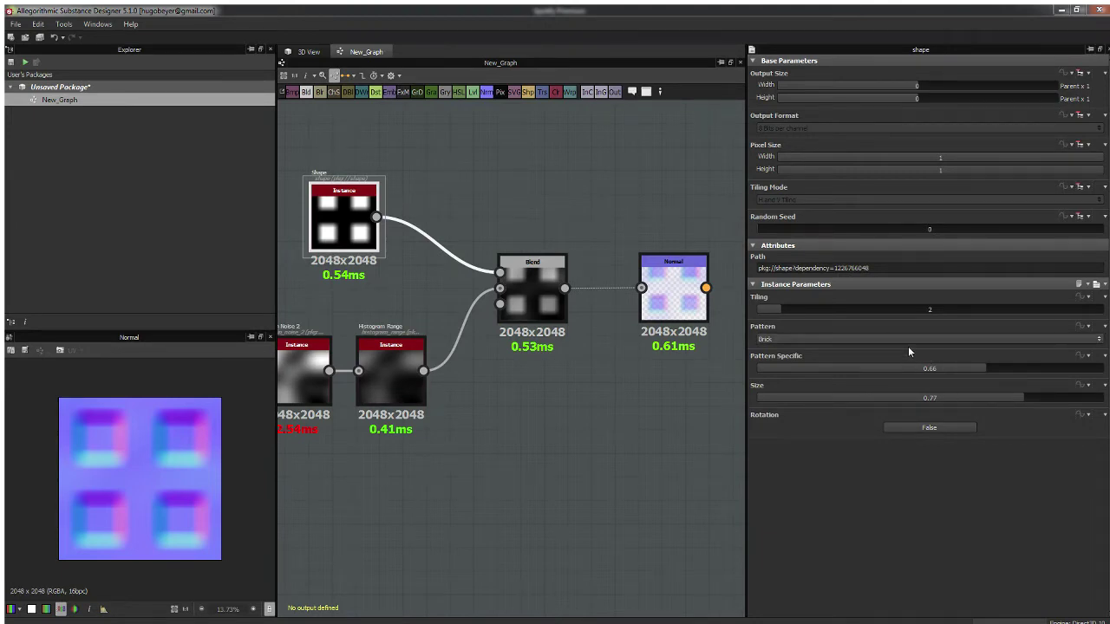
{"action": "left_click_drag", "start_coordinate": [962, 370], "coordinate": [847, 375]}
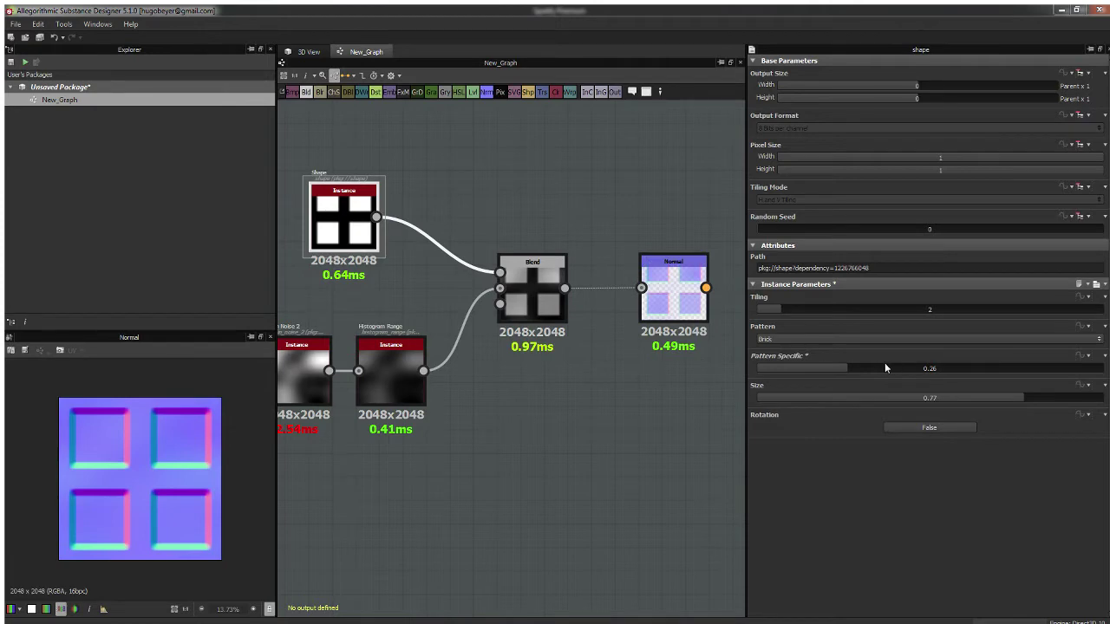
Step: Switch the Blend node to Max (Lighten) at opacity 1 and preview the Normal node's output
{"action": "double_click", "coordinate": [528, 307]}
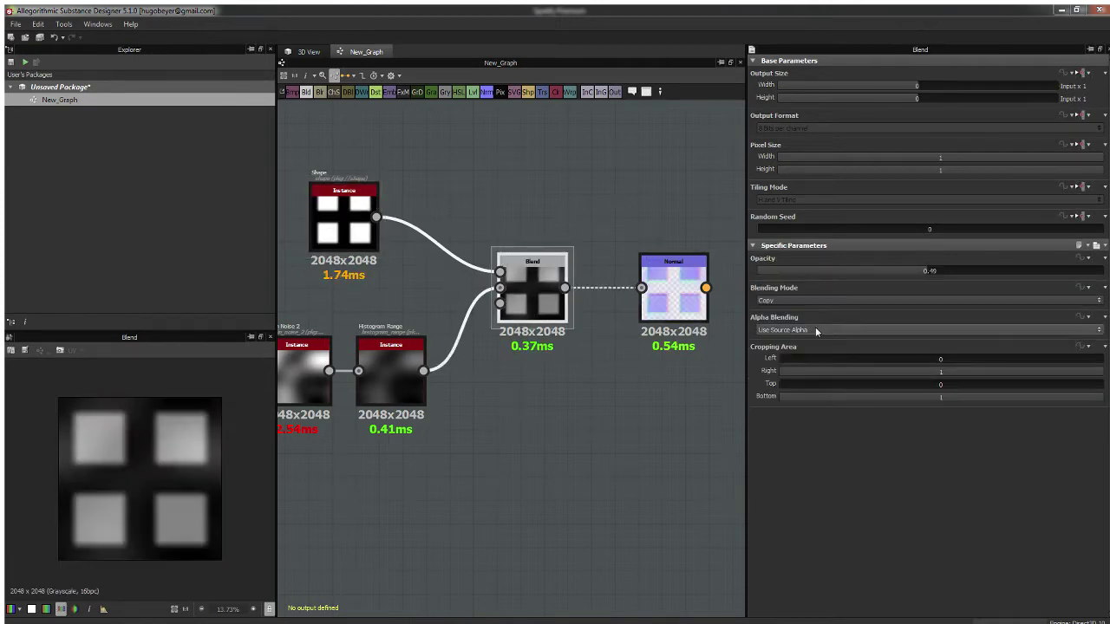
{"action": "left_click", "coordinate": [837, 300]}
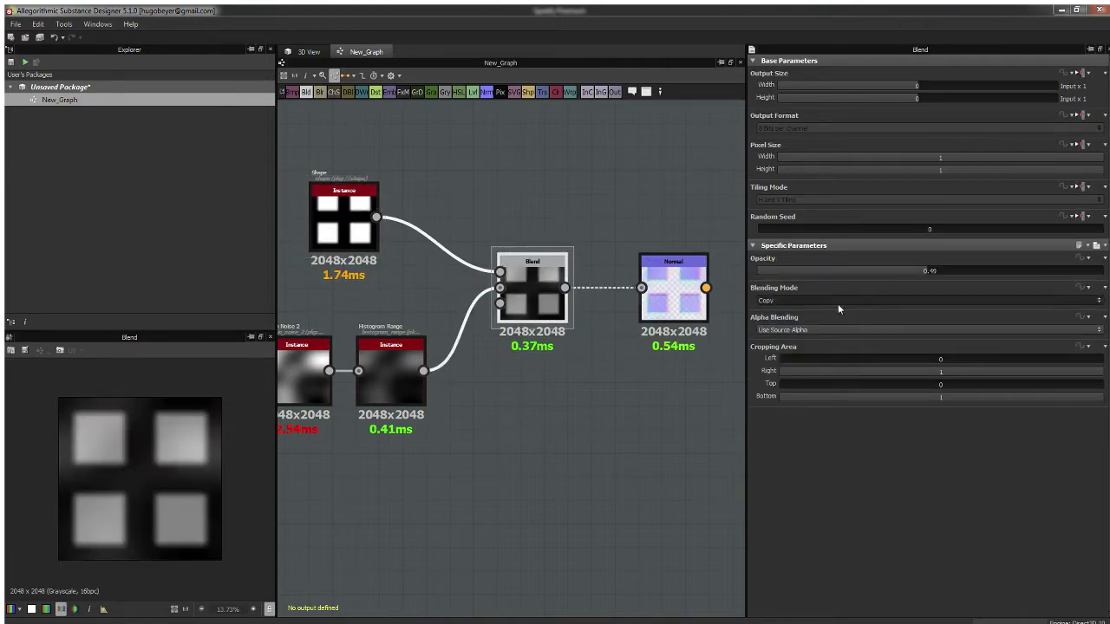
{"action": "left_click", "coordinate": [796, 350]}
{"action": "left_click_drag", "start_coordinate": [933, 271], "coordinate": [1105, 272]}
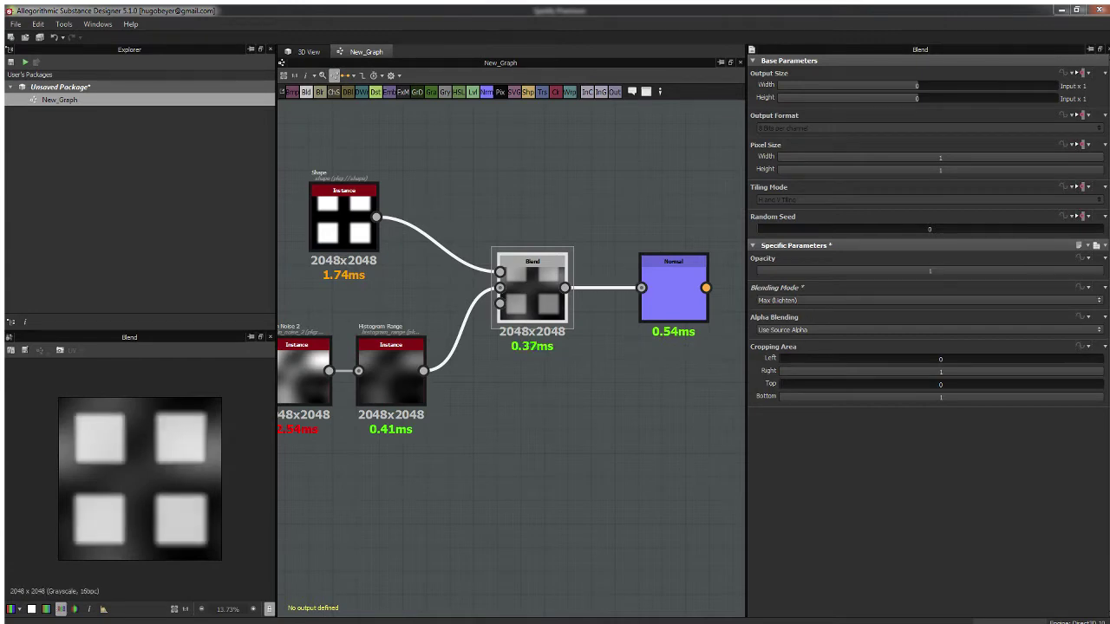
{"action": "double_click", "coordinate": [681, 314]}
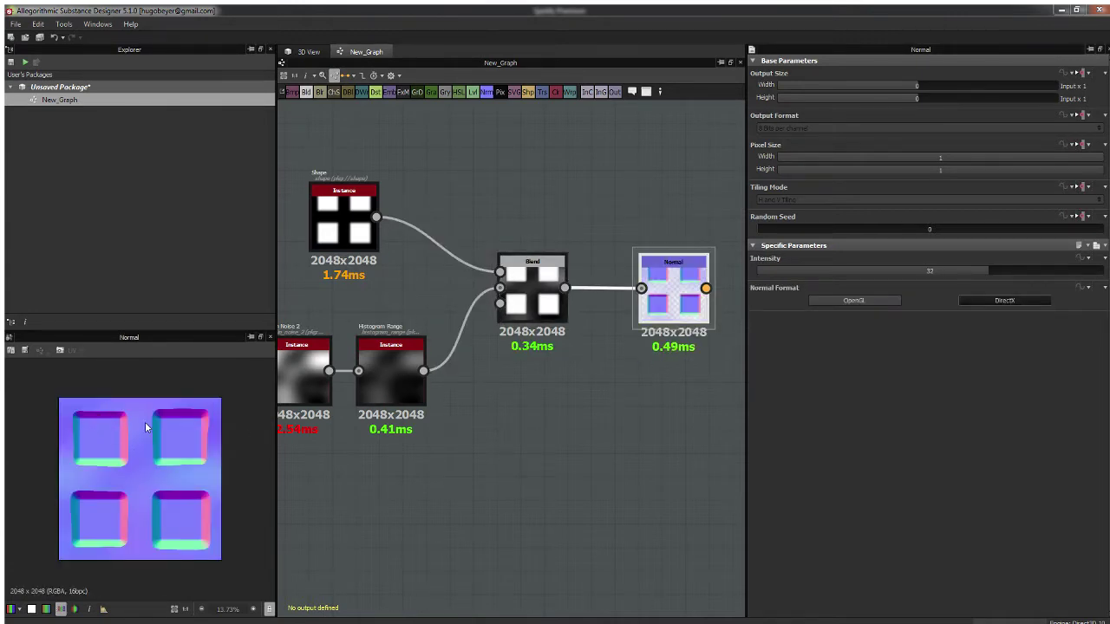
Step: Set the Histogram Range node's Range to 0.88 and Position to 0.48
{"action": "scroll", "coordinate": [144, 421], "scroll_direction": "up", "scroll_amount": 4}
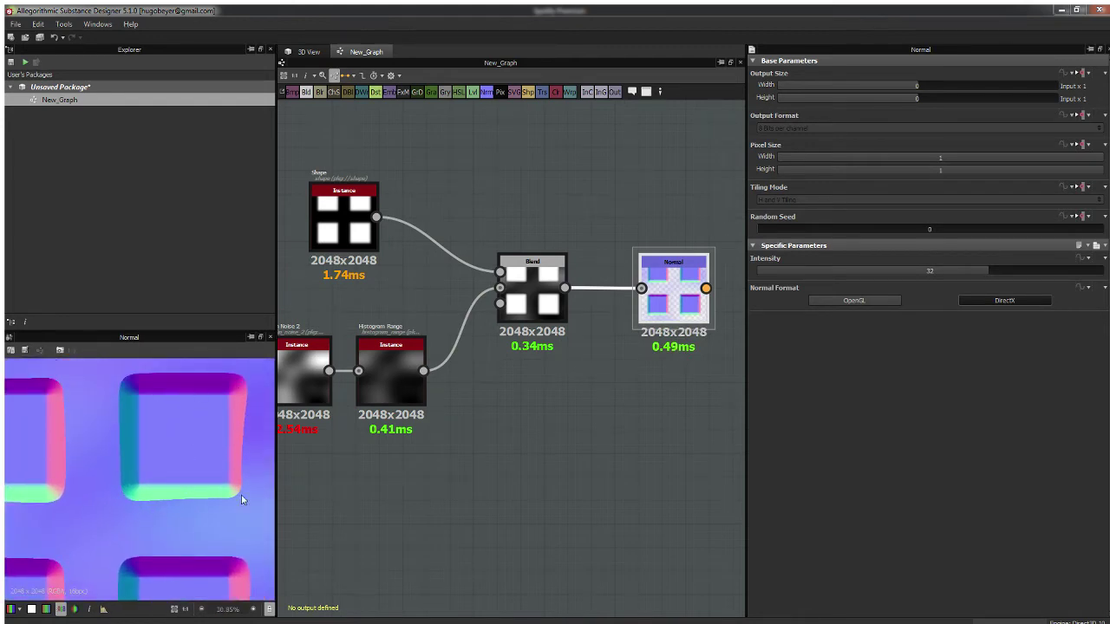
{"action": "left_click", "coordinate": [392, 372]}
{"action": "left_click_drag", "start_coordinate": [947, 309], "coordinate": [1063, 311]}
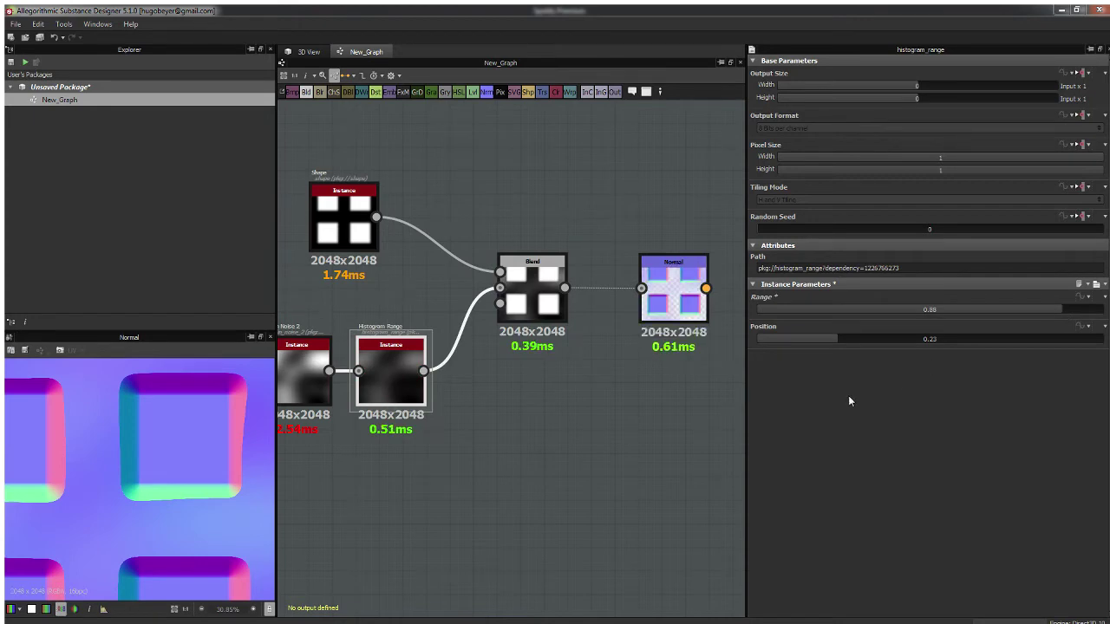
{"action": "left_click_drag", "start_coordinate": [872, 336], "coordinate": [928, 339]}
{"action": "left_click_drag", "start_coordinate": [454, 223], "coordinate": [383, 213]}
{"action": "scroll", "coordinate": [452, 284], "scroll_direction": "down", "scroll_amount": 2}
{"action": "scroll", "coordinate": [149, 528], "scroll_direction": "down", "scroll_amount": 3}
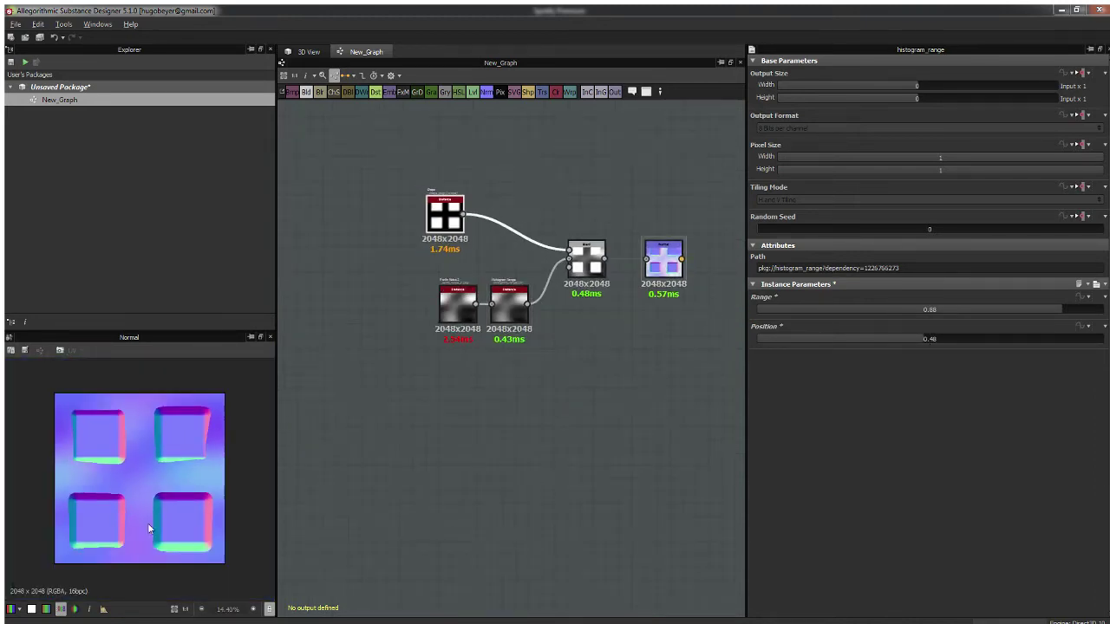
Step: Duplicate the Perlin Noise 2 node, place the copy above the Shape node and set its Random Seed to 3
{"action": "scroll", "coordinate": [488, 185], "scroll_direction": "up", "scroll_amount": 3}
{"action": "left_click_drag", "start_coordinate": [473, 264], "coordinate": [436, 252]}
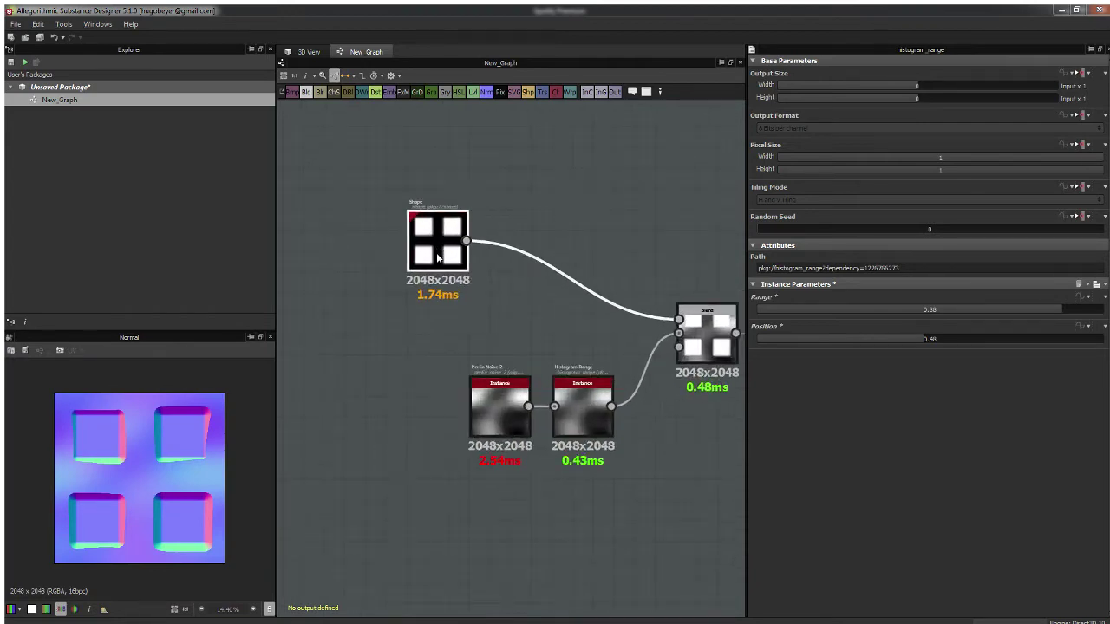
{"action": "left_click_drag", "start_coordinate": [510, 414], "coordinate": [444, 171]}
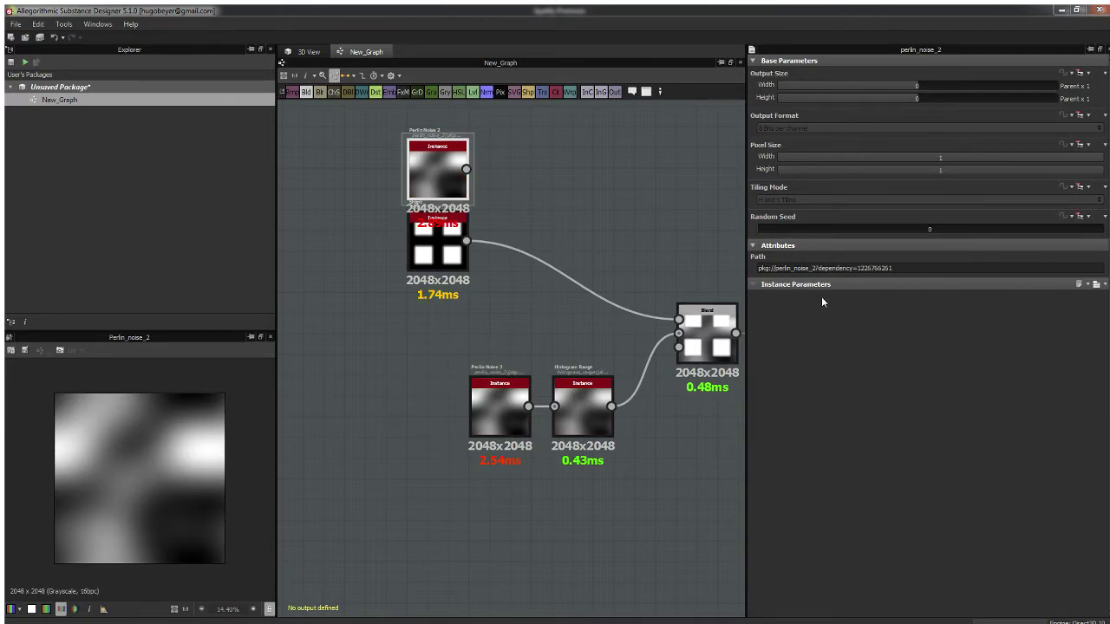
{"action": "left_click_drag", "start_coordinate": [795, 231], "coordinate": [866, 233]}
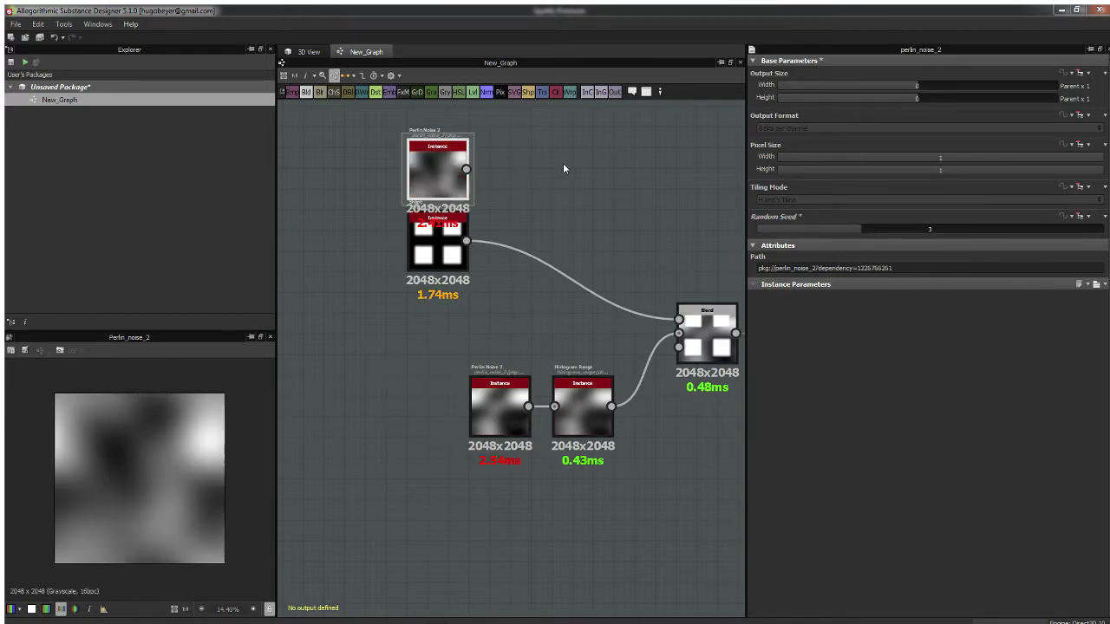
Step: Add a Blend node with the new noise as foreground and the Shape as background, using Subtract mode at reduced opacity
{"action": "key", "text": "b"}
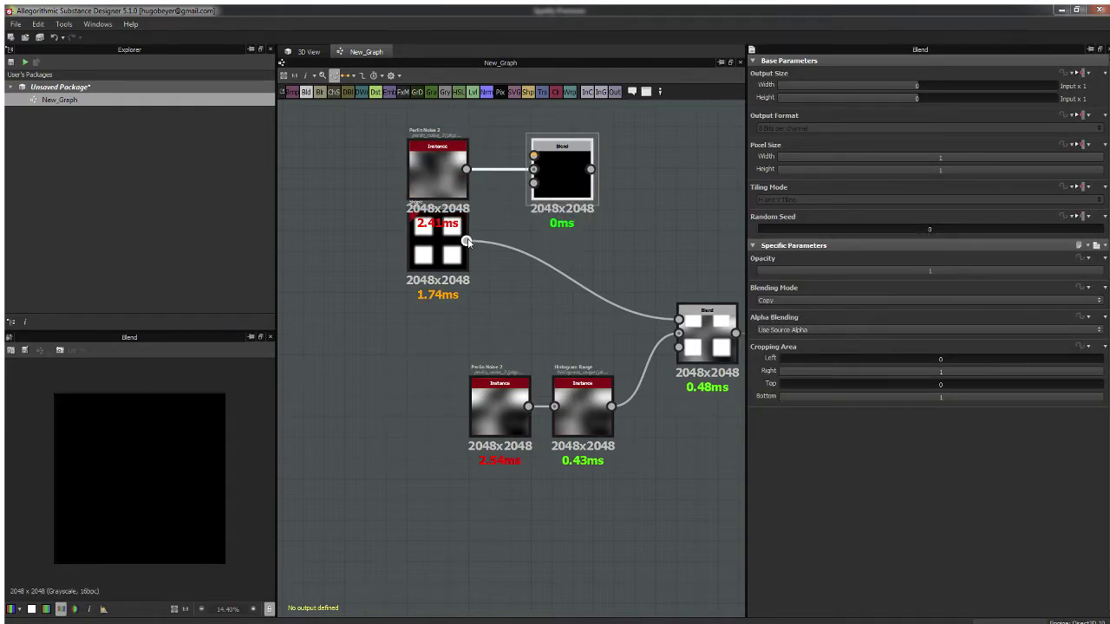
{"action": "left_click_drag", "start_coordinate": [560, 180], "coordinate": [561, 211]}
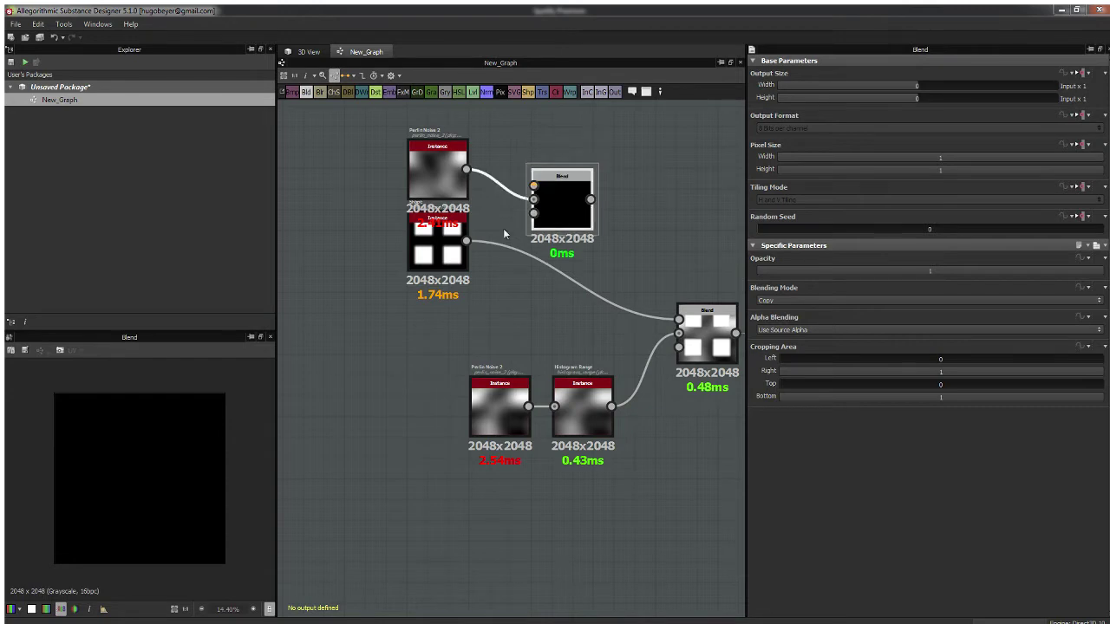
{"action": "left_click_drag", "start_coordinate": [468, 241], "coordinate": [536, 203]}
{"action": "left_click_drag", "start_coordinate": [467, 169], "coordinate": [534, 186]}
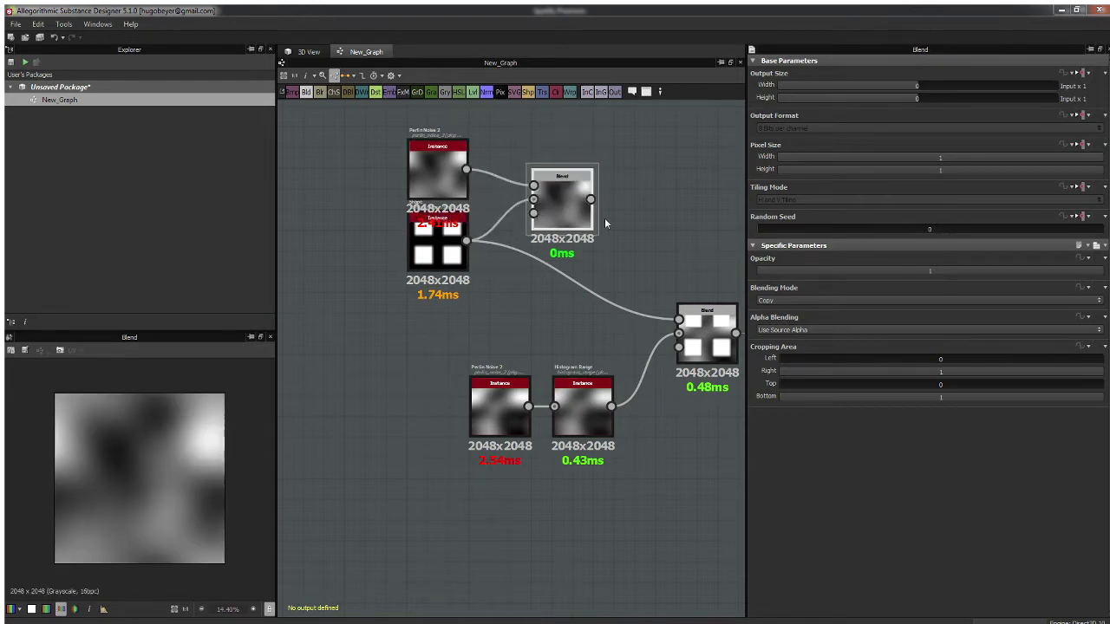
{"action": "left_click", "coordinate": [802, 328]}
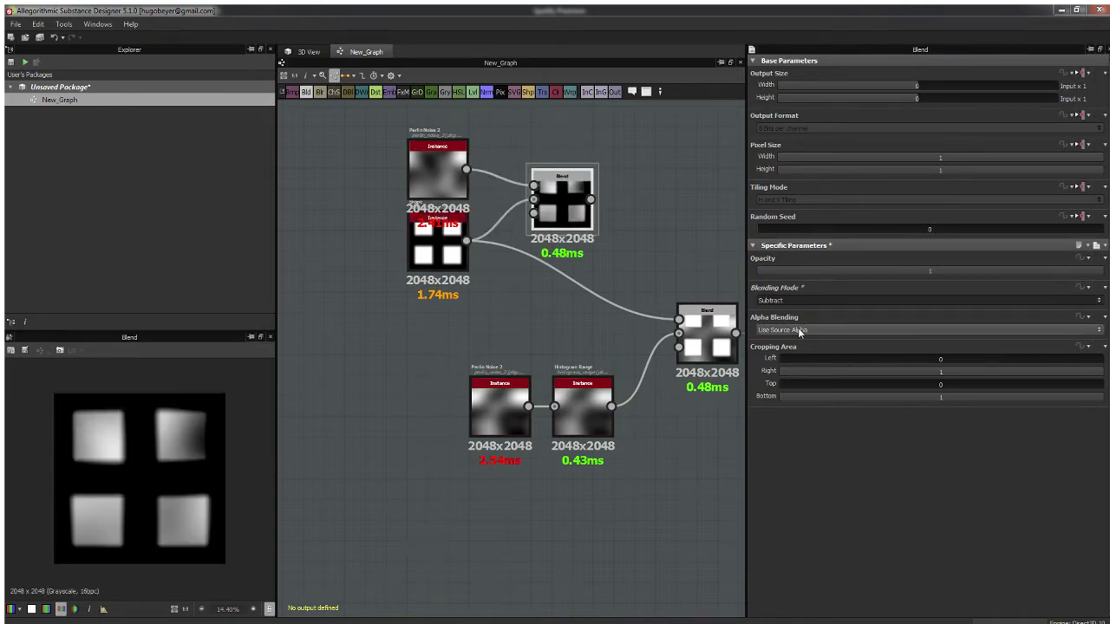
{"action": "left_click_drag", "start_coordinate": [837, 273], "coordinate": [920, 271]}
Step: Connect the Subtract Blend to the Max (Lighten) Blend's foreground in place of the Shape and preview the Normal node
{"action": "middle_click_drag", "start_coordinate": [642, 242], "coordinate": [537, 238]}
{"action": "left_click_drag", "start_coordinate": [486, 198], "coordinate": [601, 319]}
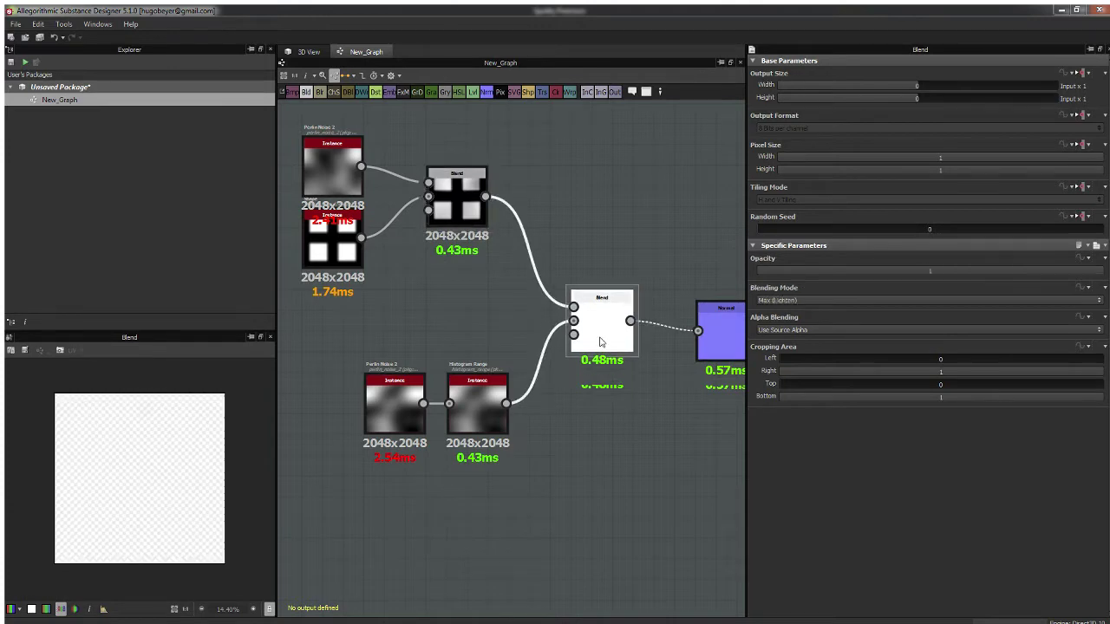
{"action": "left_click_drag", "start_coordinate": [717, 339], "coordinate": [717, 329]}
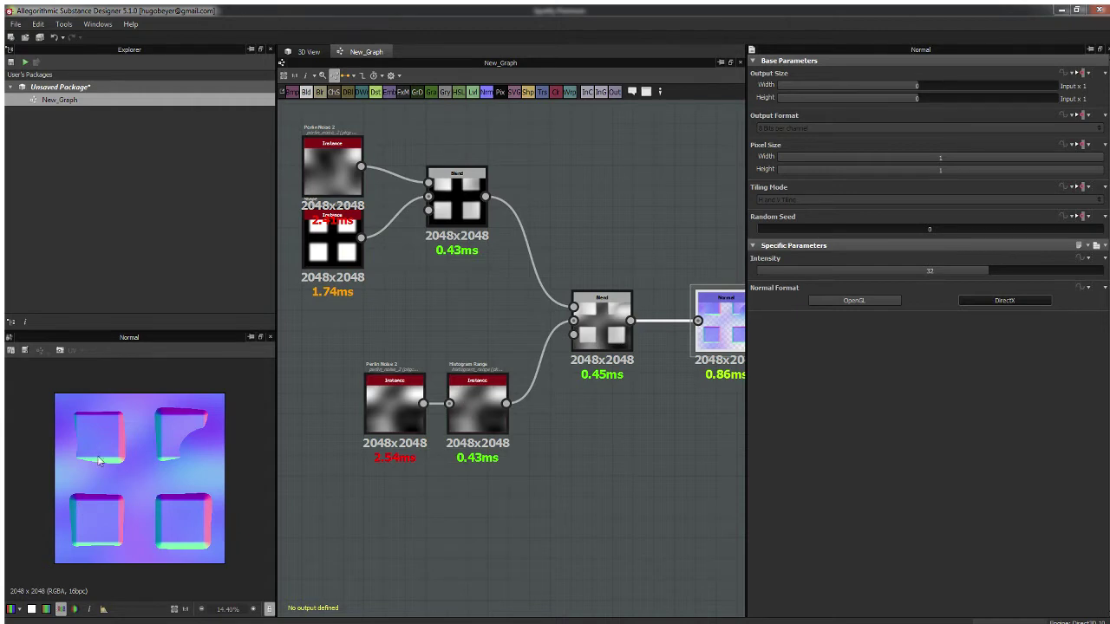
Step: Try another Tiling value on the Shape node and return it to 2
{"action": "middle_click_drag", "start_coordinate": [514, 286], "coordinate": [525, 252]}
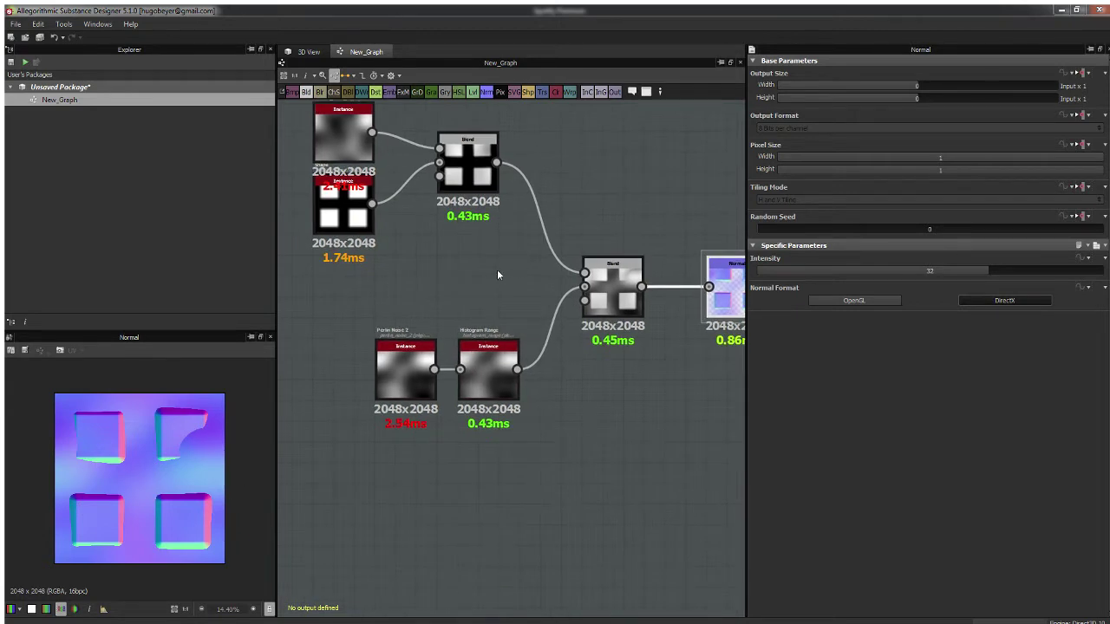
{"action": "middle_click_drag", "start_coordinate": [335, 222], "coordinate": [366, 265]}
{"action": "left_click", "coordinate": [366, 265]}
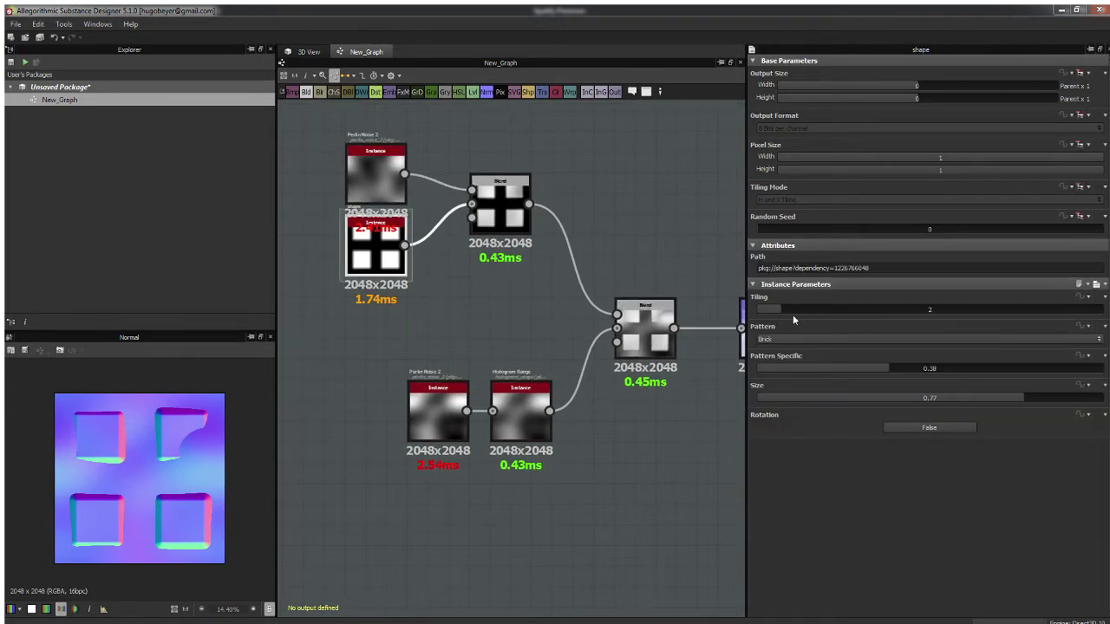
{"action": "mouse_move", "coordinate": [784, 312]}
{"action": "left_mouse_down"}
{"action": "mouse_move", "coordinate": [823, 309]}
{"action": "mouse_move", "coordinate": [786, 315]}
{"action": "left_mouse_up"}
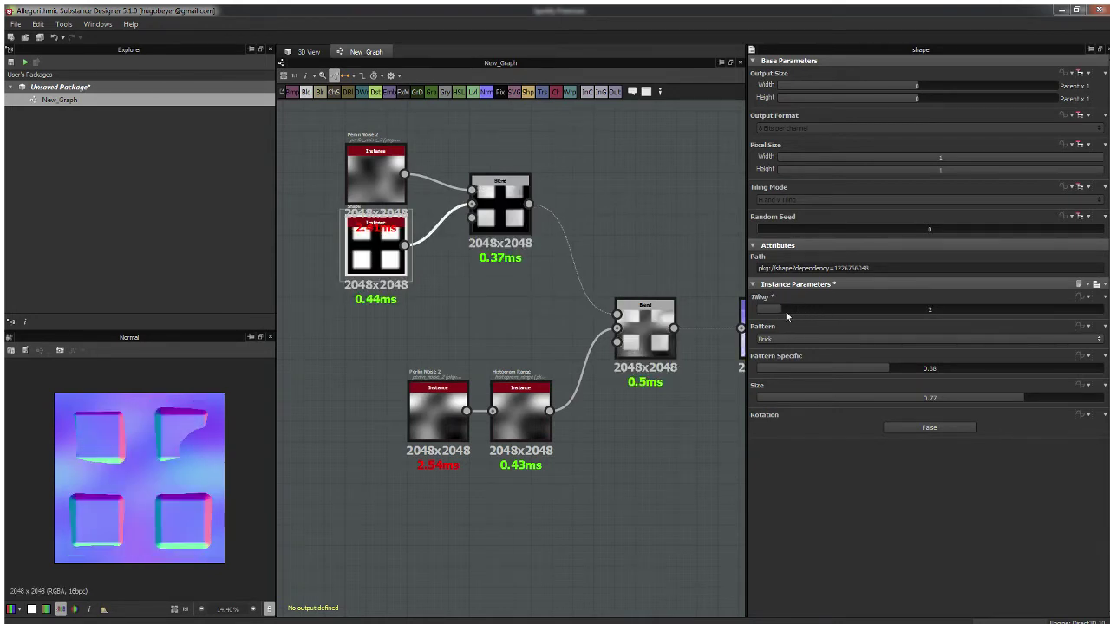
{"action": "left_click", "coordinate": [643, 334]}
{"action": "middle_click_drag", "start_coordinate": [643, 335], "coordinate": [580, 329]}
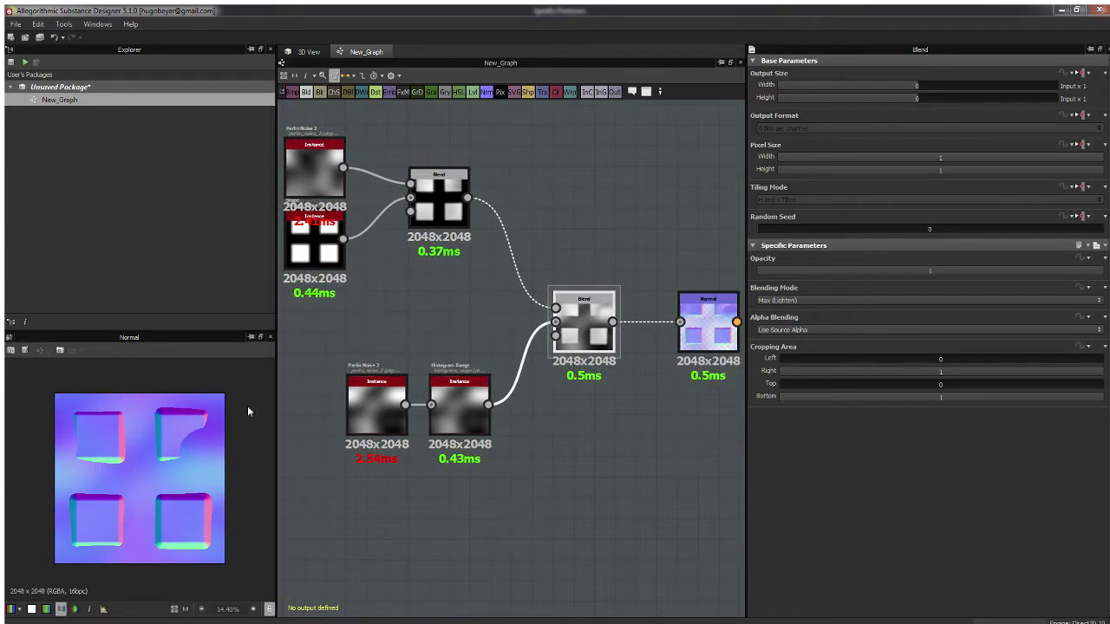
Step: Set the Shape node's Pattern Specific to 0.27 and try Size at 0.99 before lowering it again
{"action": "middle_click_drag", "start_coordinate": [463, 279], "coordinate": [537, 306]}
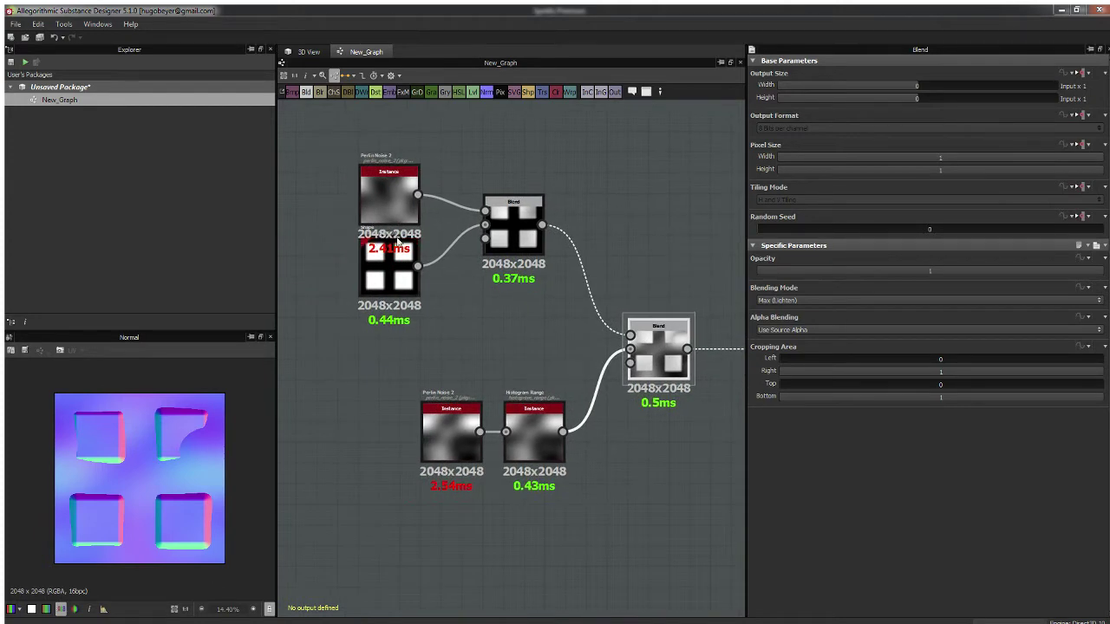
{"action": "left_click", "coordinate": [392, 275]}
{"action": "left_click", "coordinate": [895, 369]}
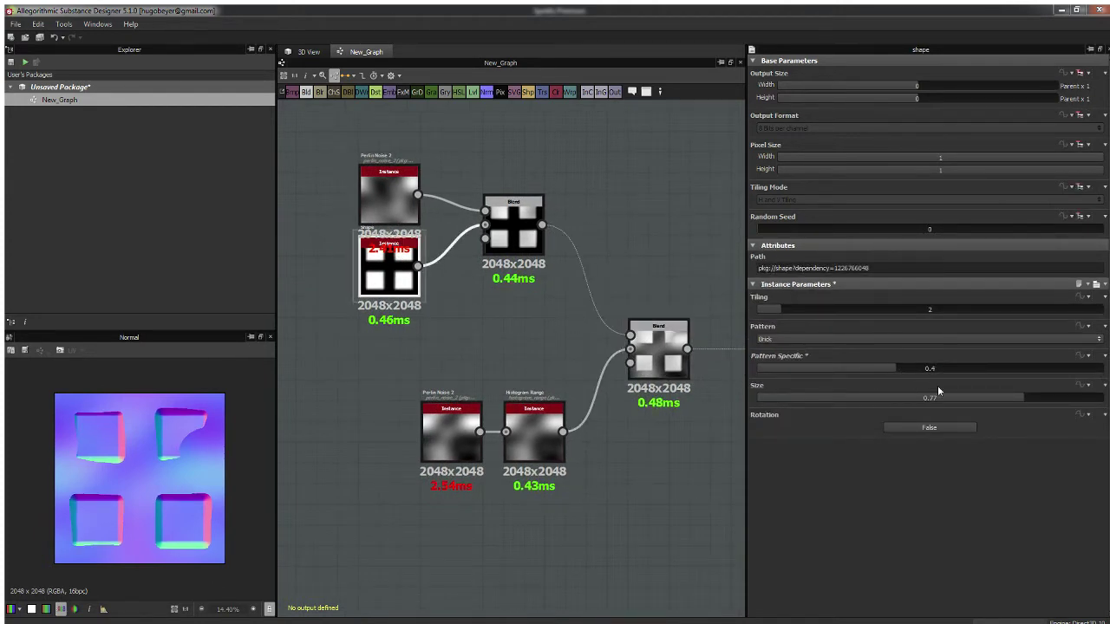
{"action": "left_click_drag", "start_coordinate": [907, 367], "coordinate": [852, 373]}
{"action": "left_click_drag", "start_coordinate": [1020, 397], "coordinate": [1101, 416]}
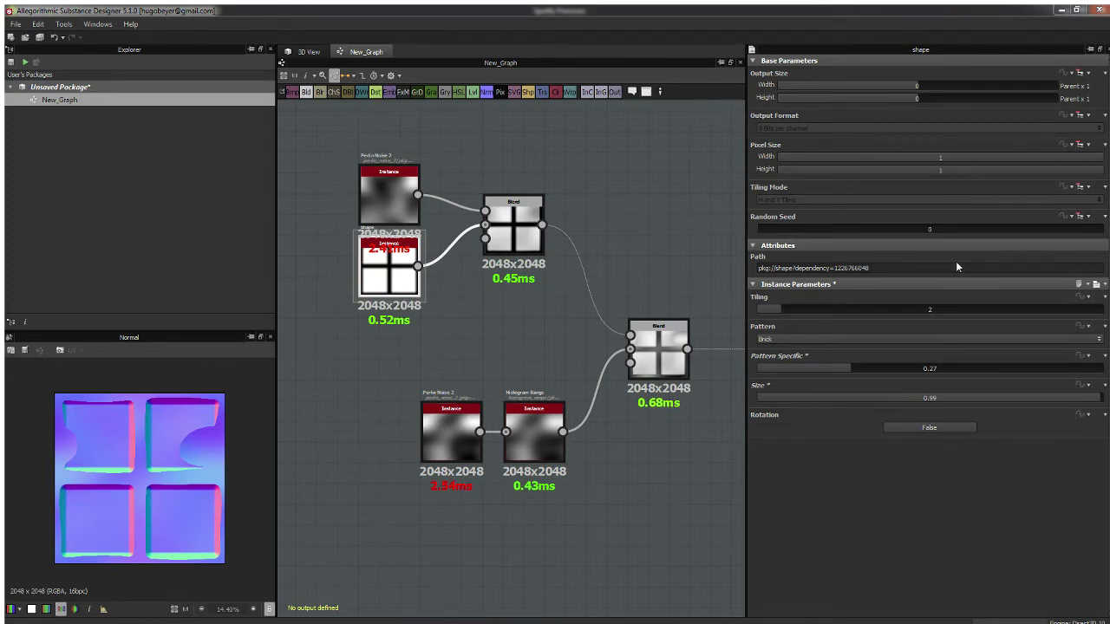
{"action": "left_click_drag", "start_coordinate": [946, 398], "coordinate": [1028, 406]}
Step: Preview the Max (Lighten) Blend and move the upper Perlin Noise 2, Shape and Subtract Blend nodes closer to it
{"action": "middle_click_drag", "start_coordinate": [656, 237], "coordinate": [514, 193]}
{"action": "left_click", "coordinate": [544, 319]}
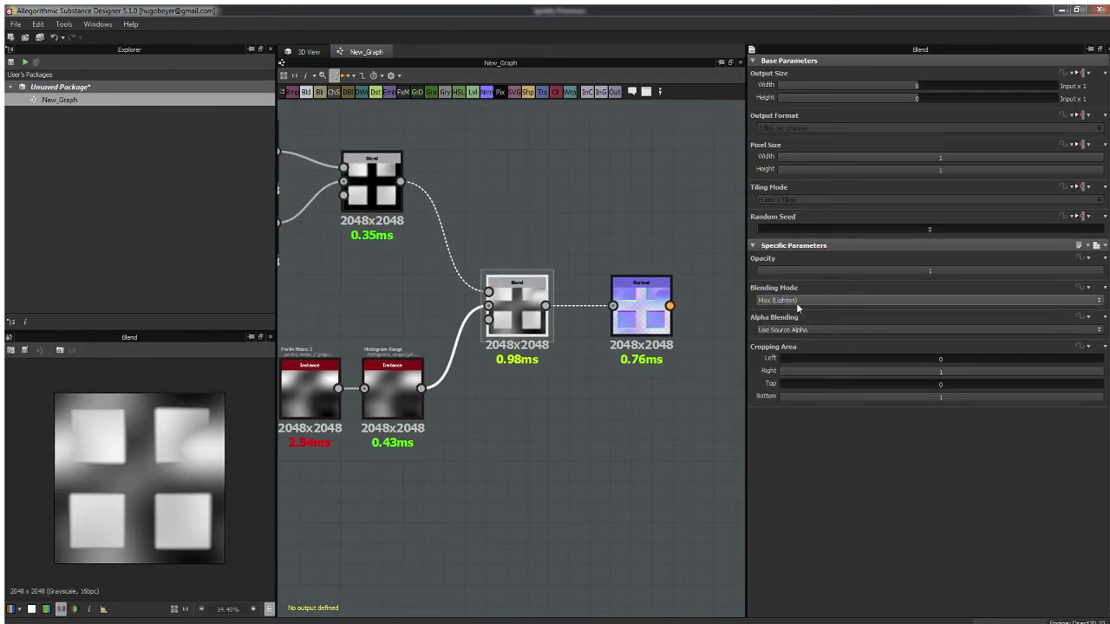
{"action": "middle_click_drag", "start_coordinate": [489, 278], "coordinate": [546, 332]}
{"action": "scroll", "coordinate": [544, 303], "scroll_direction": "down", "scroll_amount": 4}
{"action": "scroll", "coordinate": [519, 260], "scroll_direction": "up", "scroll_amount": 4}
{"action": "middle_click_drag", "start_coordinate": [530, 246], "coordinate": [523, 285]}
{"action": "scroll", "coordinate": [517, 275], "scroll_direction": "down", "scroll_amount": 2}
{"action": "left_click_drag", "start_coordinate": [357, 220], "coordinate": [490, 329]}
{"action": "left_click_drag", "start_coordinate": [467, 290], "coordinate": [482, 335]}
{"action": "left_click", "coordinate": [526, 310]}
{"action": "middle_click_drag", "start_coordinate": [551, 421], "coordinate": [565, 234]}
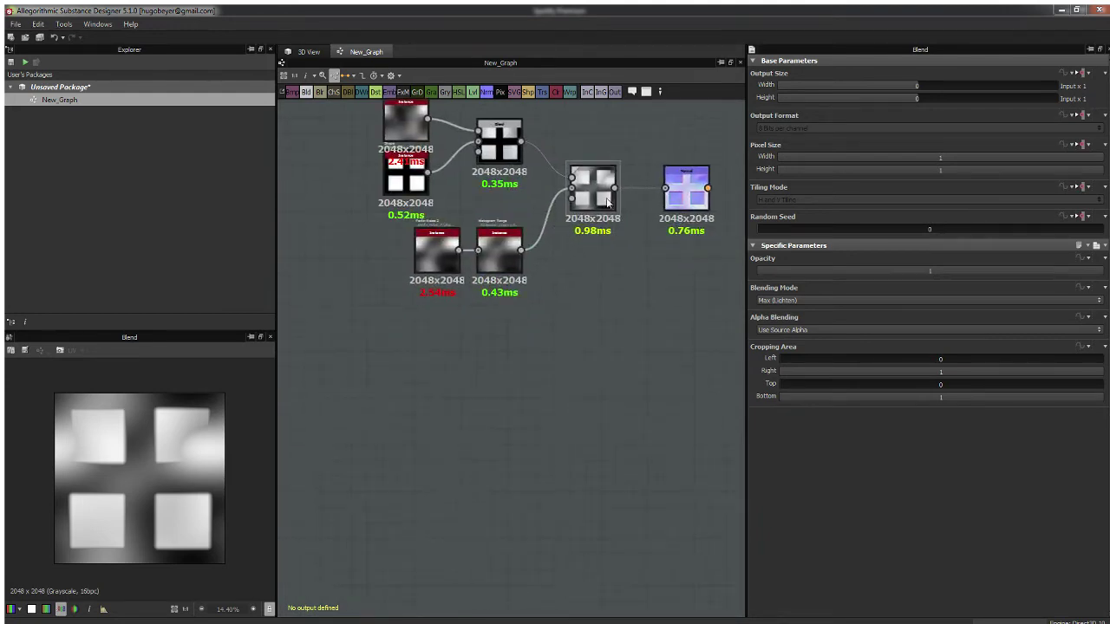
Step: Duplicate the Max (Lighten) Blend below the existing nodes, preview the copy and remove its input connections
{"action": "left_click", "coordinate": [594, 200]}
{"action": "key", "text": "ctrl+d"}
{"action": "left_click_drag", "start_coordinate": [511, 362], "coordinate": [598, 369]}
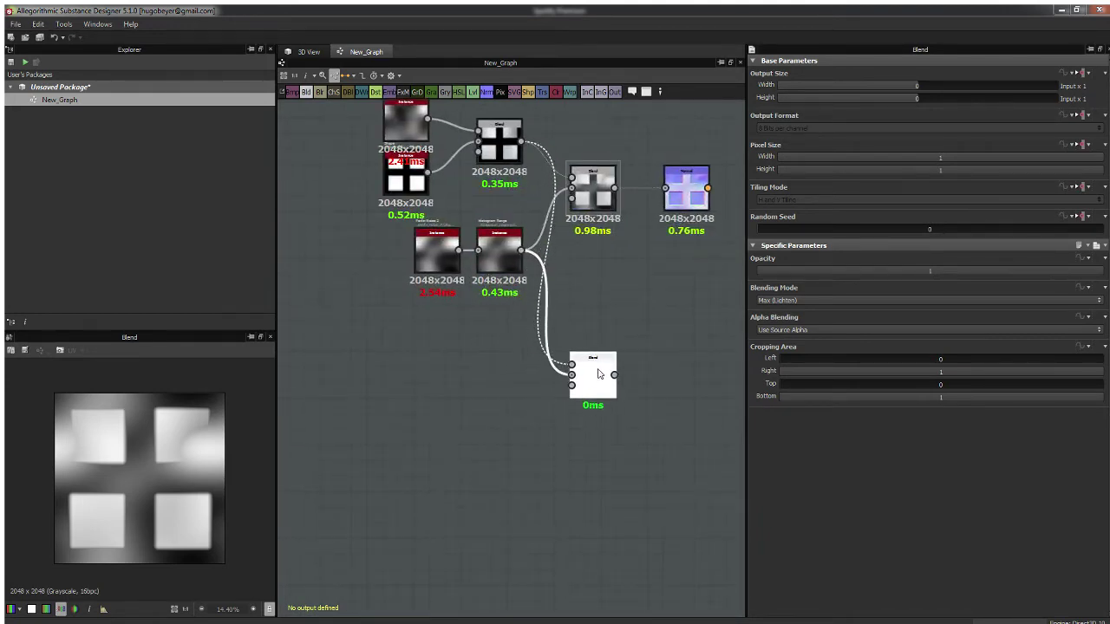
{"action": "double_click", "coordinate": [597, 369]}
{"action": "key", "text": "Delete"}
{"action": "middle_click_drag", "start_coordinate": [601, 326], "coordinate": [613, 266]}
{"action": "middle_click_drag", "start_coordinate": [466, 344], "coordinate": [475, 347]}
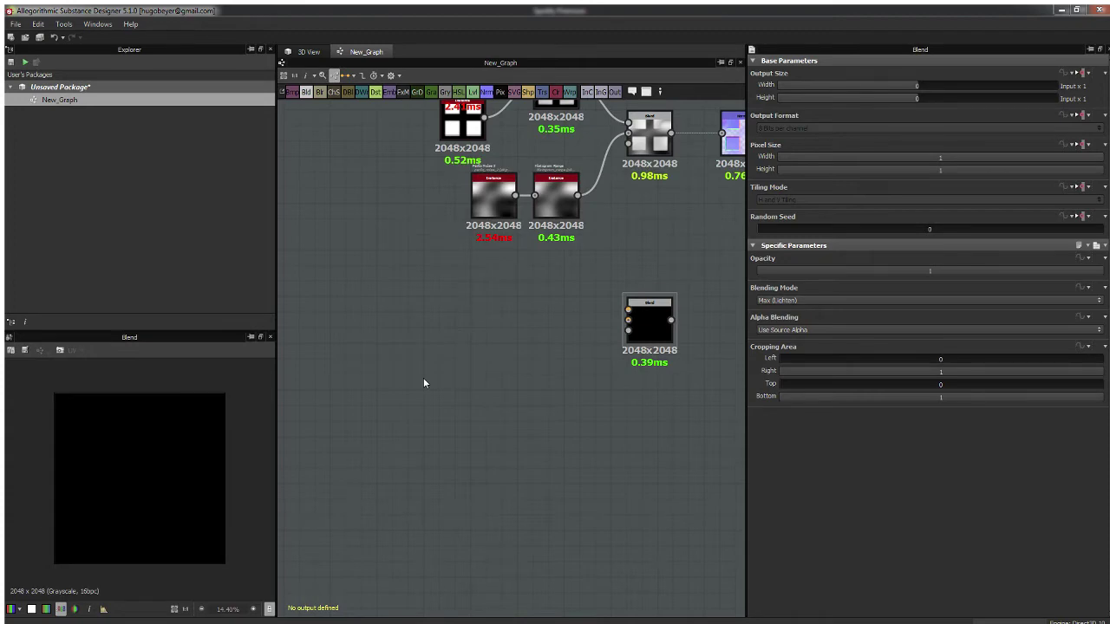
{"action": "key", "text": "Return"}
{"action": "middle_click_drag", "start_coordinate": [508, 320], "coordinate": [528, 351]}
{"action": "left_click_drag", "start_coordinate": [468, 365], "coordinate": [482, 379]}
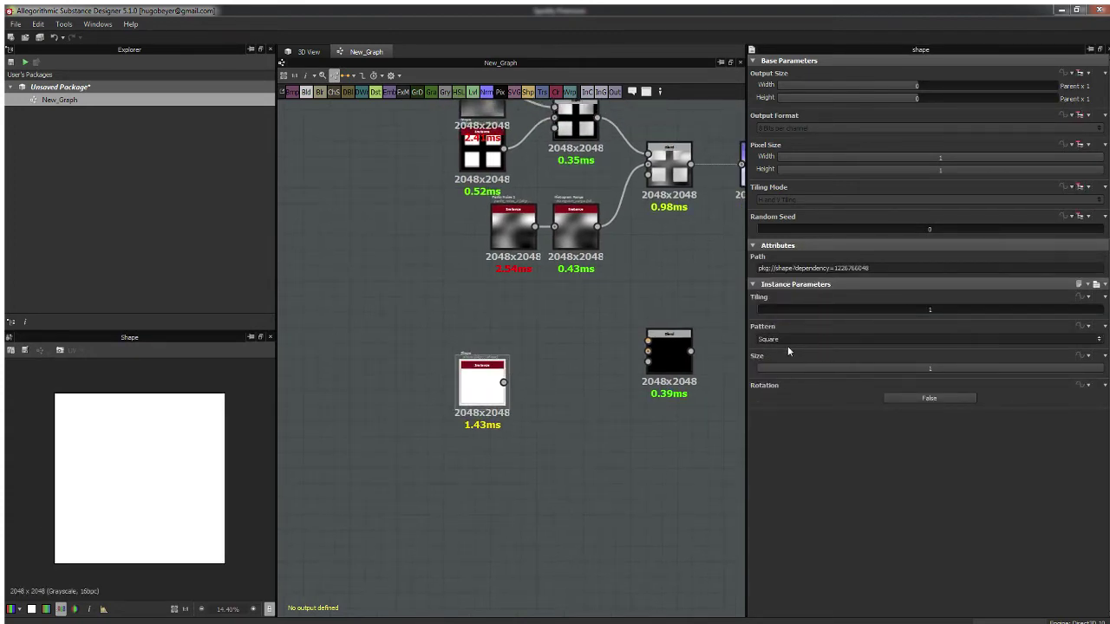
{"action": "key", "text": "Delete"}
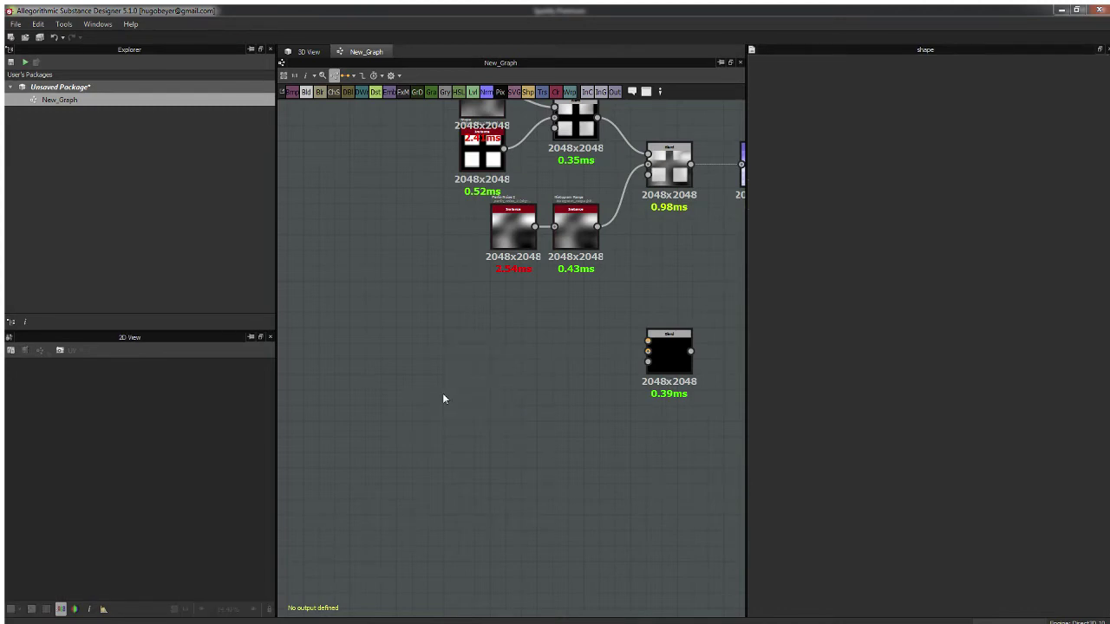
Step: Add a Polygon 2 node beside the unconnected Blend and set its Sides to 5 and Curve to 0.29
{"action": "key", "text": "Return"}
{"action": "left_click_drag", "start_coordinate": [468, 397], "coordinate": [490, 375]}
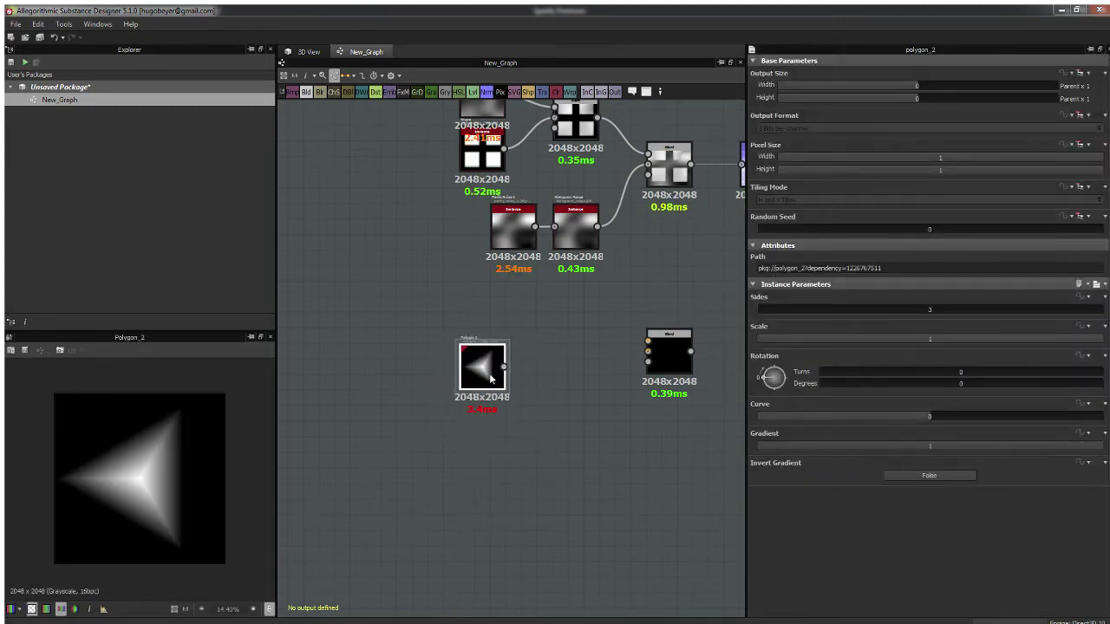
{"action": "left_click_drag", "start_coordinate": [758, 315], "coordinate": [779, 317]}
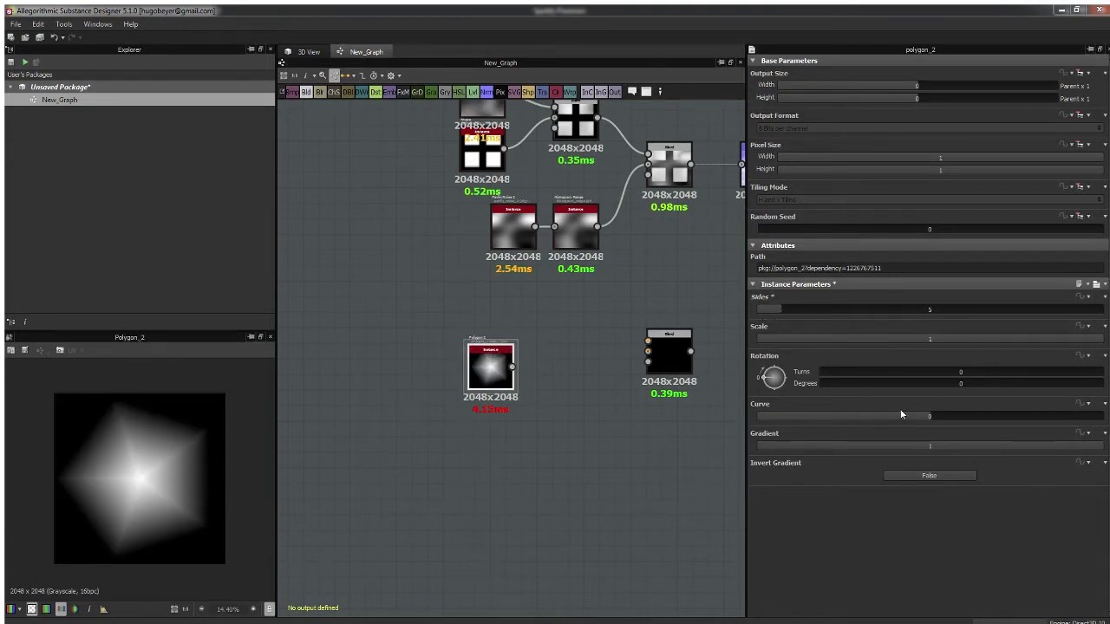
{"action": "left_click_drag", "start_coordinate": [901, 414], "coordinate": [980, 418]}
Step: Position the Polygon 2 node slightly below the unconnected Blend and connect it to that Blend's background input
{"action": "middle_click_drag", "start_coordinate": [450, 339], "coordinate": [435, 313]}
{"action": "left_click_drag", "start_coordinate": [462, 344], "coordinate": [471, 322]}
{"action": "left_click", "coordinate": [522, 390]}
{"action": "middle_click_drag", "start_coordinate": [522, 390], "coordinate": [518, 346]}
{"action": "left_click_drag", "start_coordinate": [481, 281], "coordinate": [504, 333]}
{"action": "middle_click_drag", "start_coordinate": [535, 324], "coordinate": [517, 325]}
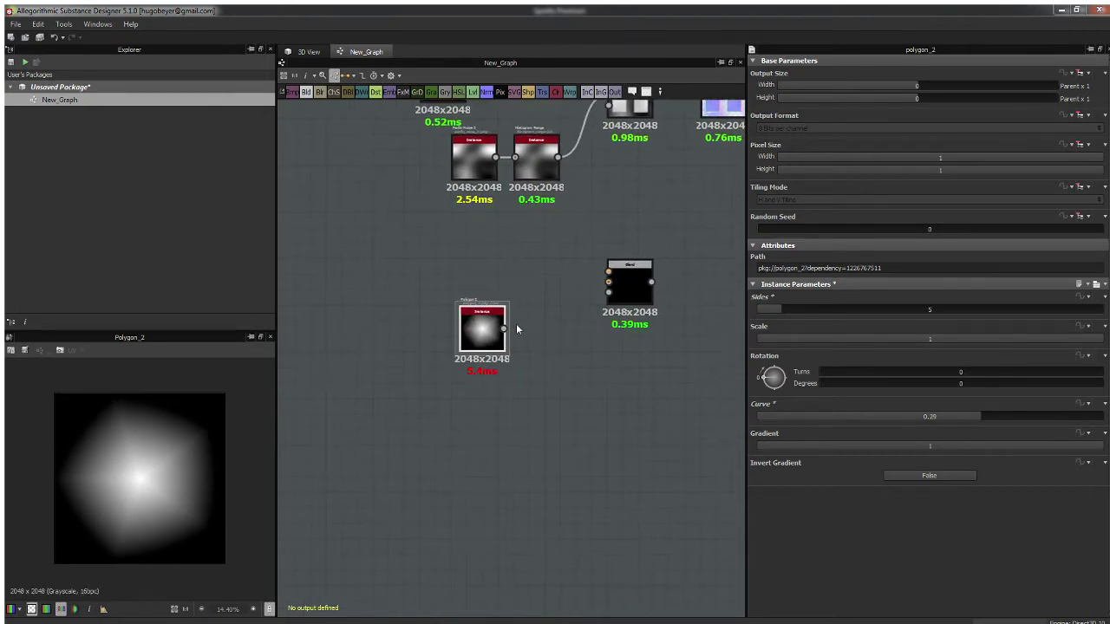
{"action": "left_click_drag", "start_coordinate": [504, 328], "coordinate": [608, 281]}
{"action": "scroll", "coordinate": [539, 308], "scroll_direction": "up", "scroll_amount": 2}
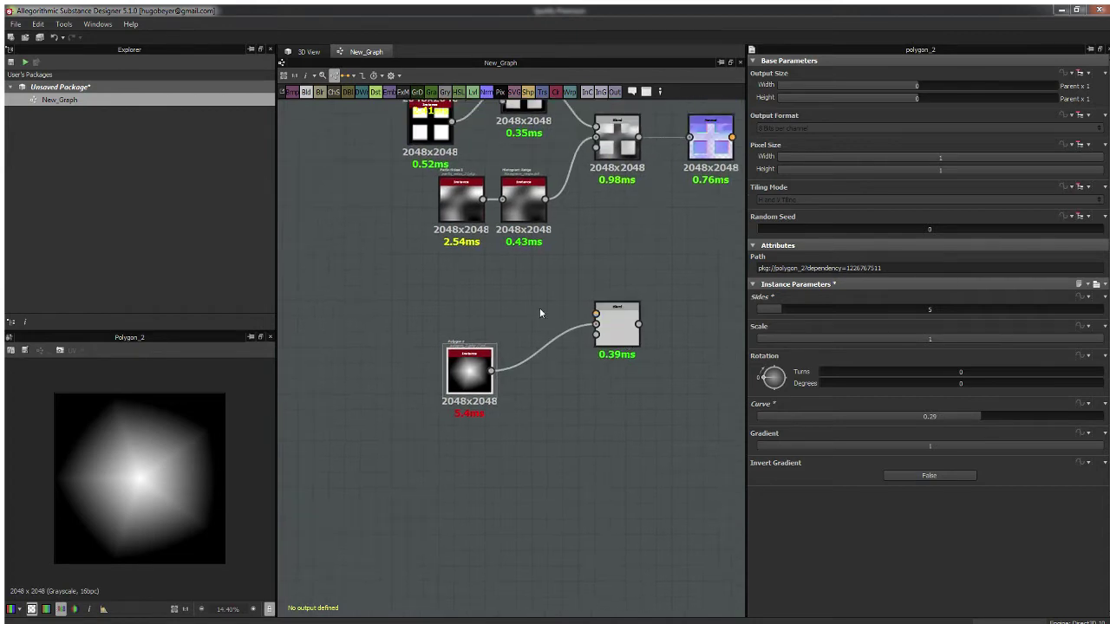
Step: Duplicate the Polygon 2 node above the original, set the copy's Scale to 0.55 and preview the original for comparison
{"action": "key", "text": "ctrl+d"}
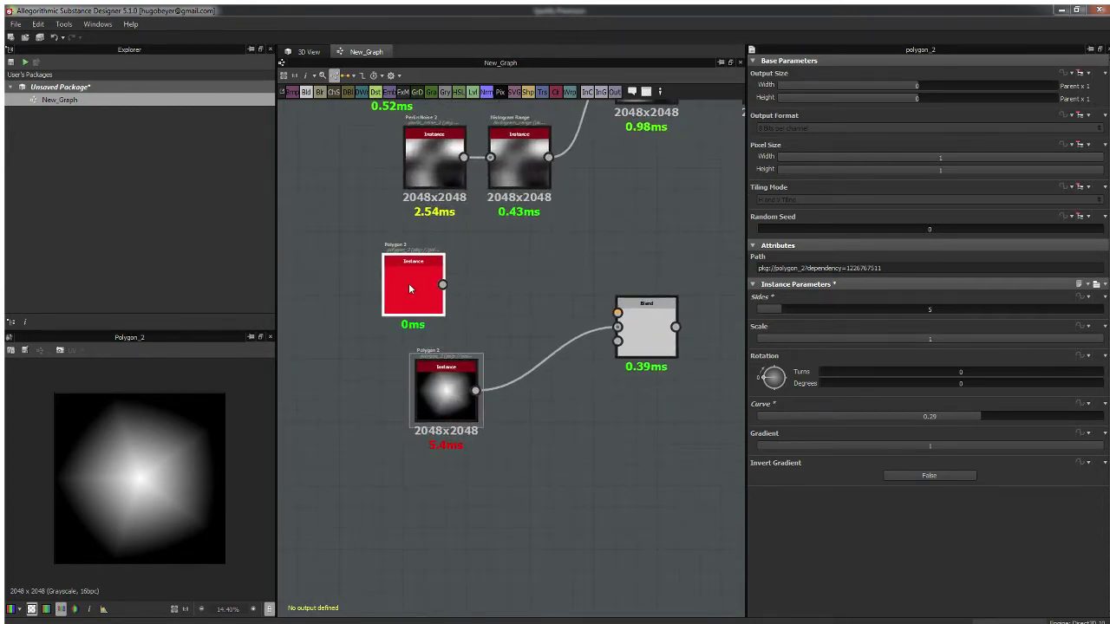
{"action": "left_click", "coordinate": [408, 286]}
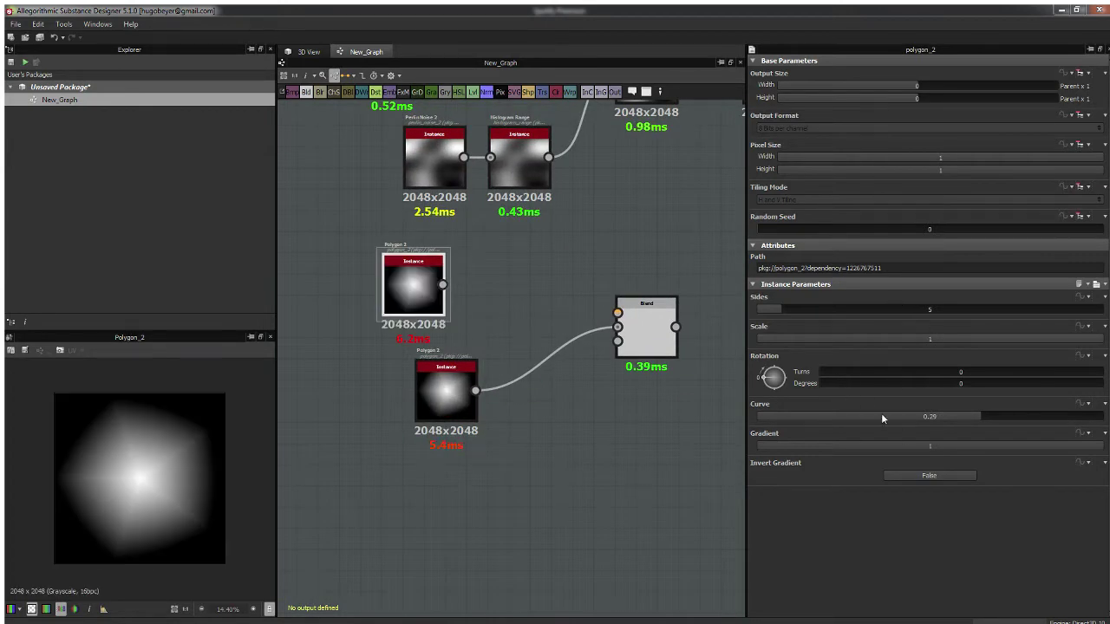
{"action": "left_click_drag", "start_coordinate": [971, 446], "coordinate": [1108, 446]}
{"action": "left_click_drag", "start_coordinate": [981, 339], "coordinate": [945, 341]}
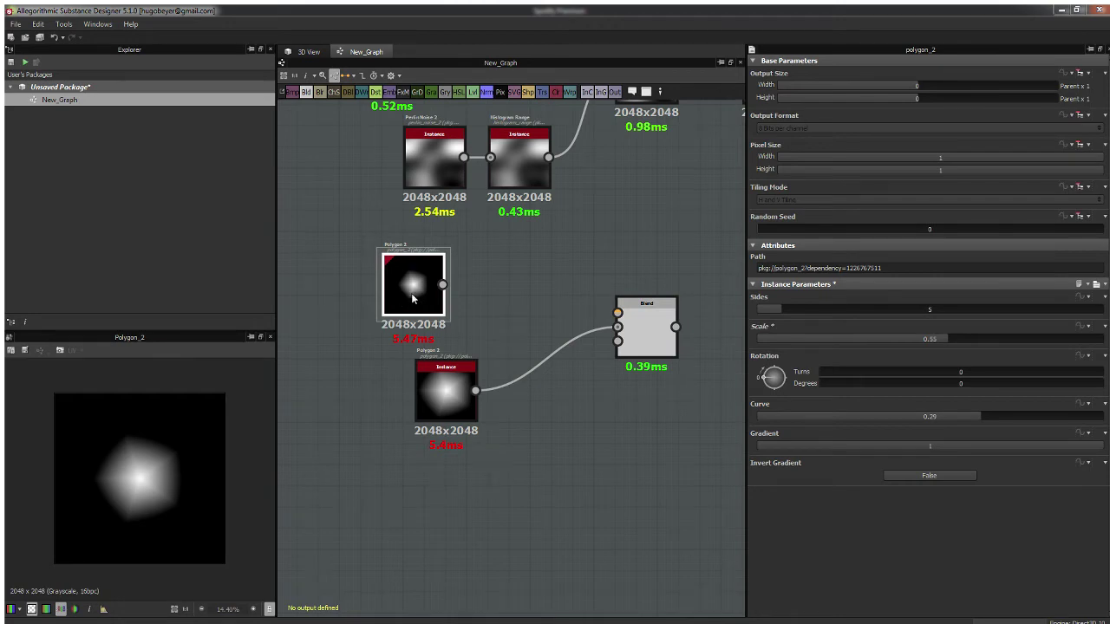
{"action": "left_click", "coordinate": [445, 392]}
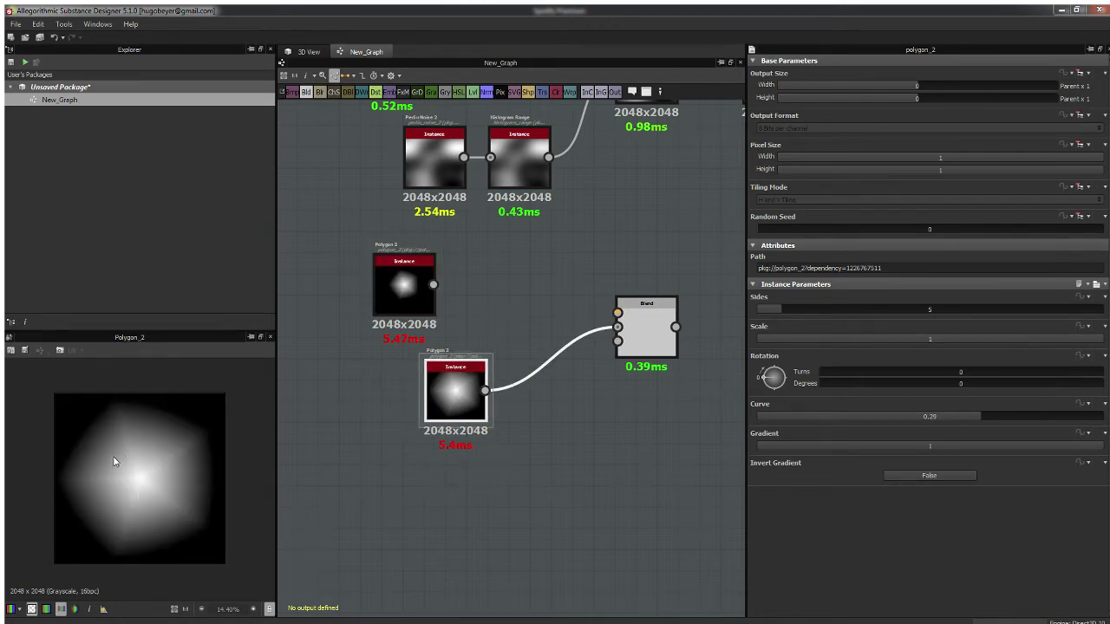
Step: Add an Invert Grayscale node after the smaller polygon and connect it to the lower Blend's foreground input
{"action": "left_click", "coordinate": [403, 290]}
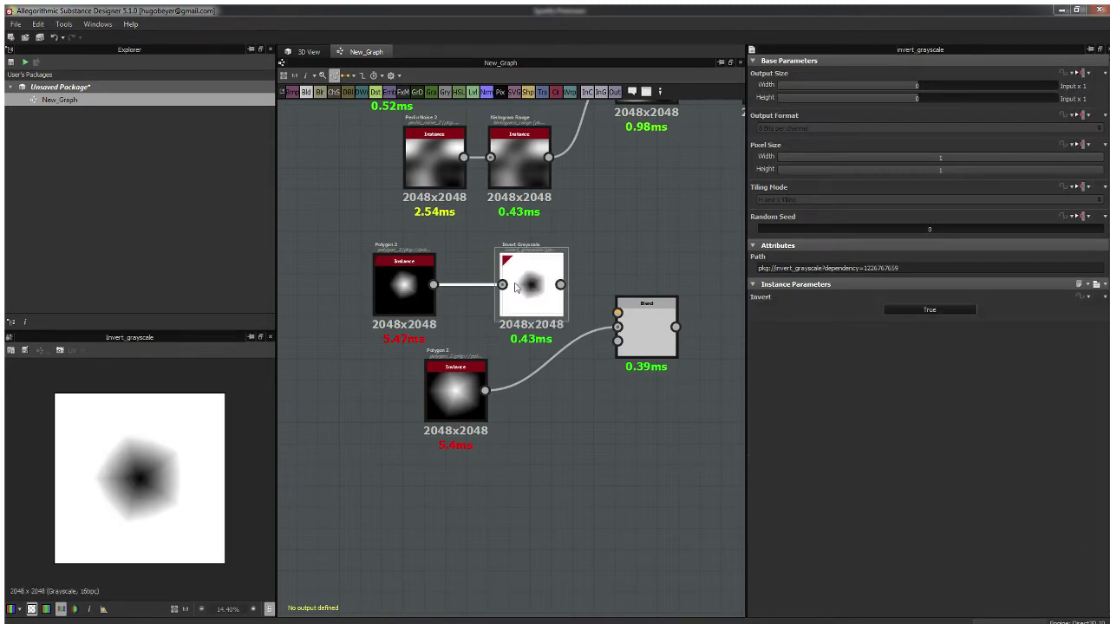
{"action": "left_click_drag", "start_coordinate": [513, 288], "coordinate": [623, 314]}
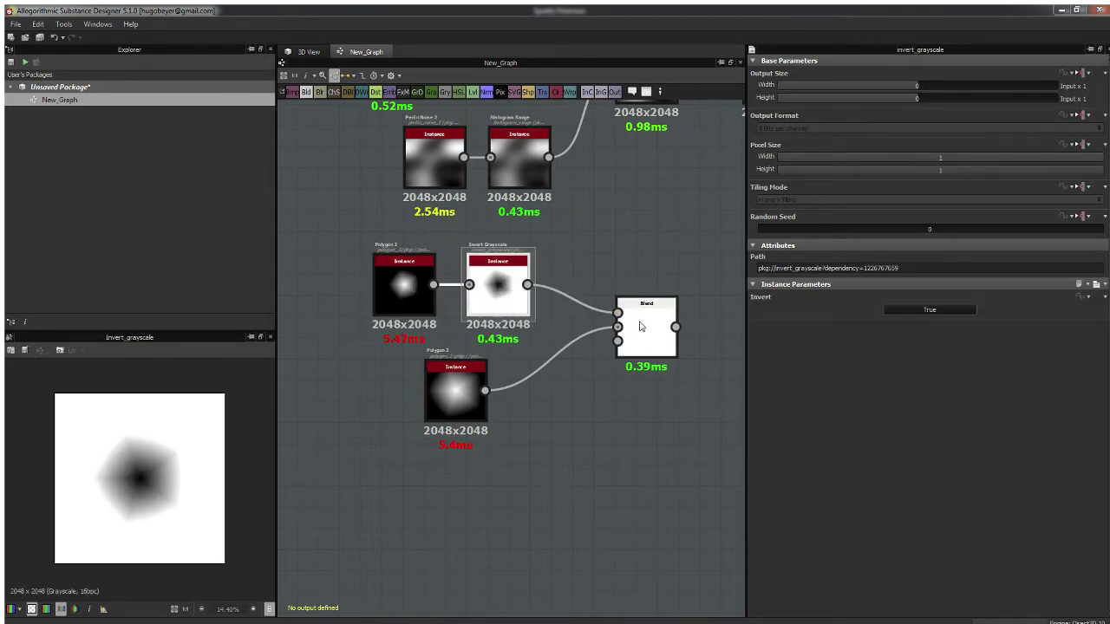
Step: Preview the lower Blend, try the Copy mode, and set its Blending Mode to Min (Darken)
{"action": "left_click", "coordinate": [648, 342]}
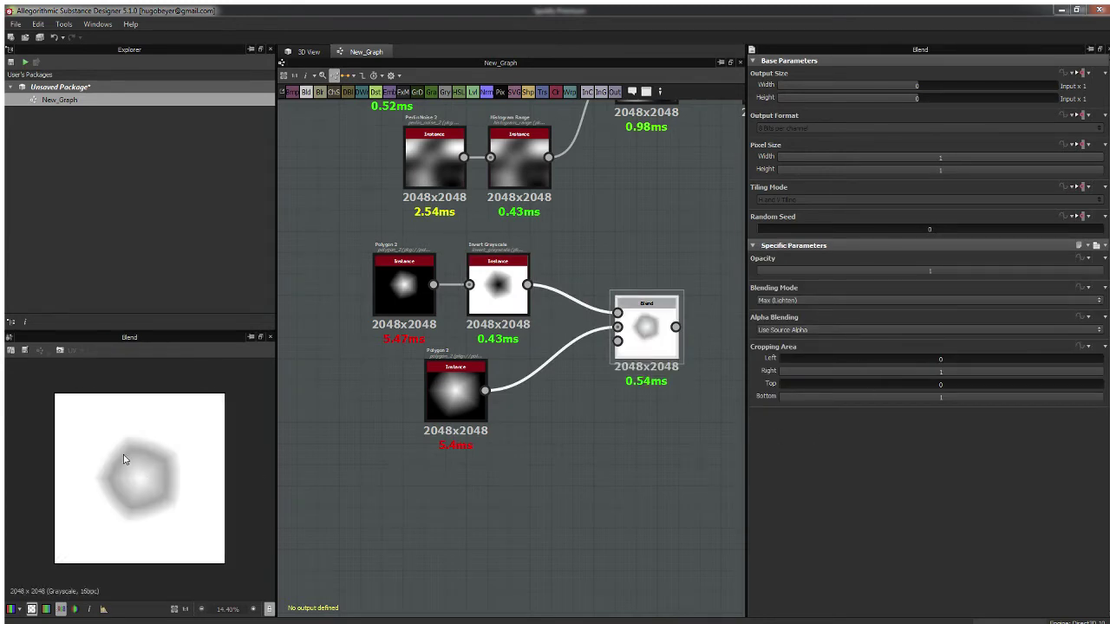
{"action": "left_click", "coordinate": [803, 301]}
{"action": "left_click", "coordinate": [790, 311]}
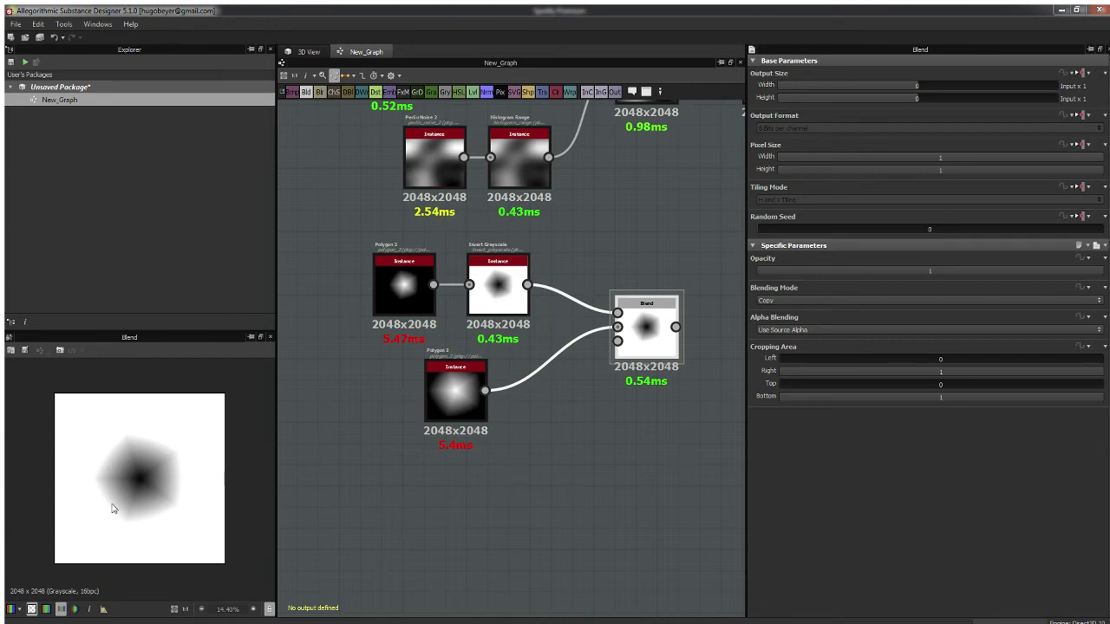
{"action": "left_click", "coordinate": [783, 358]}
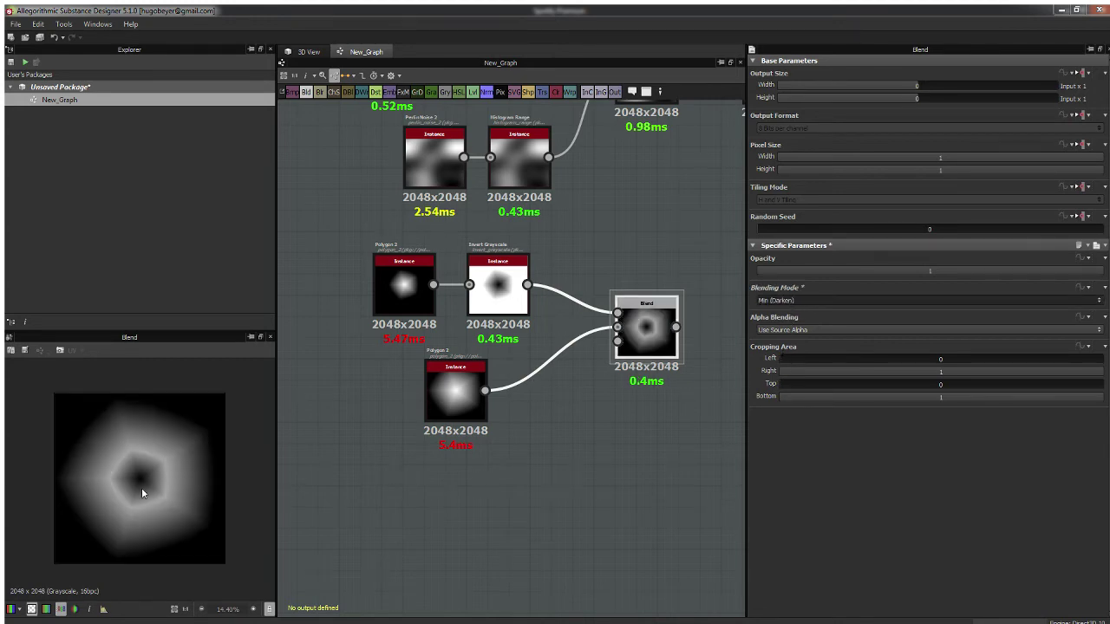
Step: Duplicate the Normal node beside the lower Blend, connect it to that Blend's output and preview it without transparency
{"action": "middle_click_drag", "start_coordinate": [625, 263], "coordinate": [494, 254]}
{"action": "left_click", "coordinate": [555, 268]}
{"action": "middle_click_drag", "start_coordinate": [579, 203], "coordinate": [576, 341]}
{"action": "left_click", "coordinate": [640, 207]}
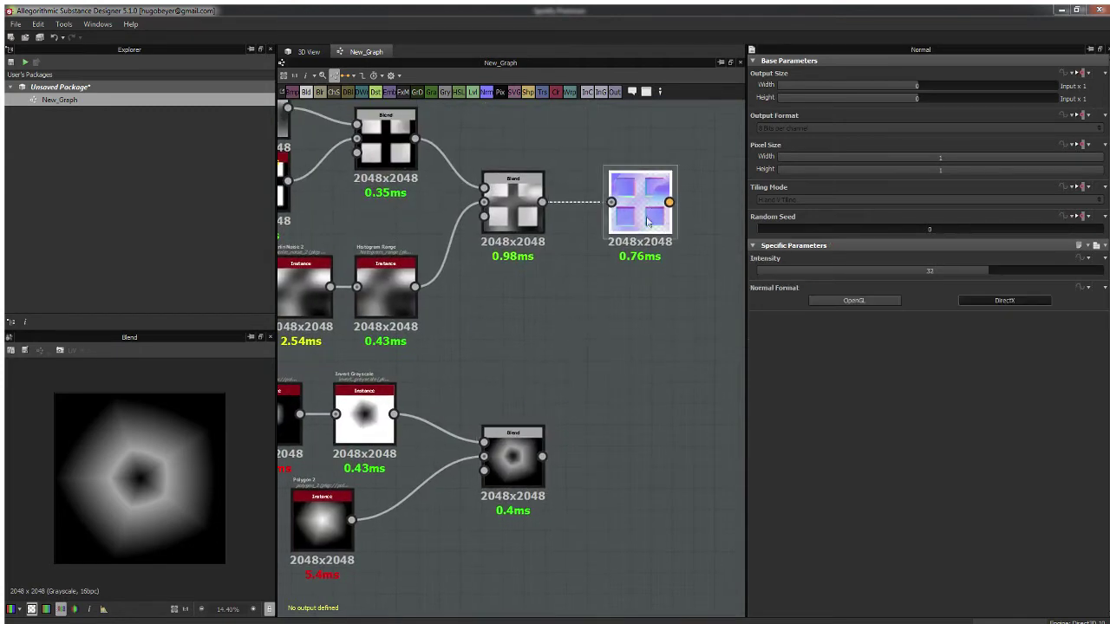
{"action": "key", "text": "ctrl+d"}
{"action": "left_click_drag", "start_coordinate": [533, 355], "coordinate": [641, 452]}
{"action": "left_click_drag", "start_coordinate": [542, 456], "coordinate": [590, 456]}
{"action": "double_click", "coordinate": [619, 457]}
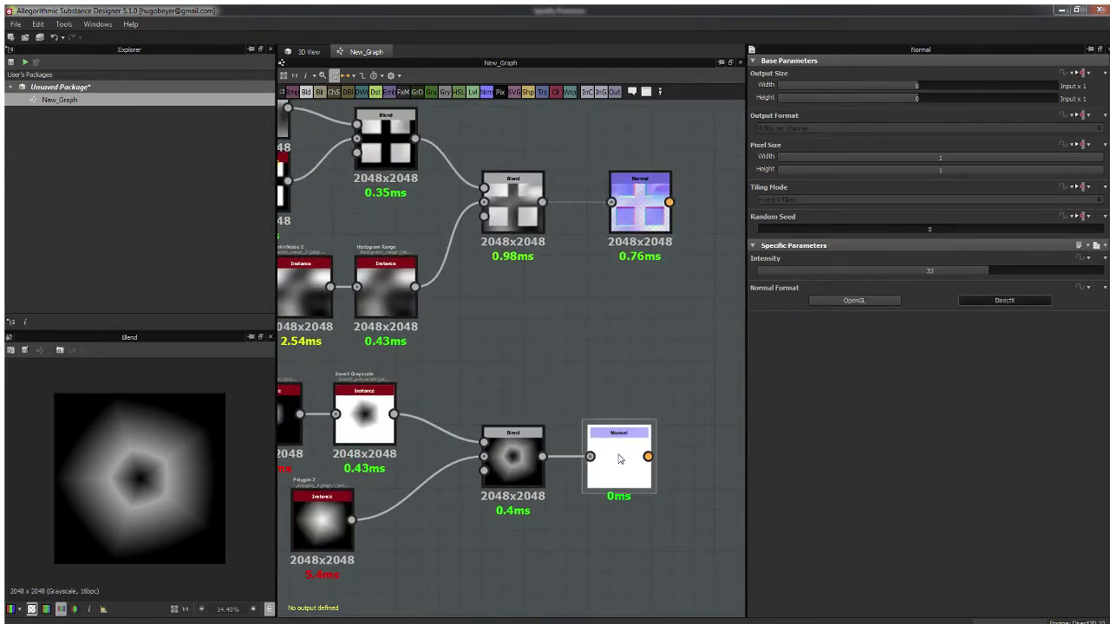
{"action": "left_click", "coordinate": [32, 609]}
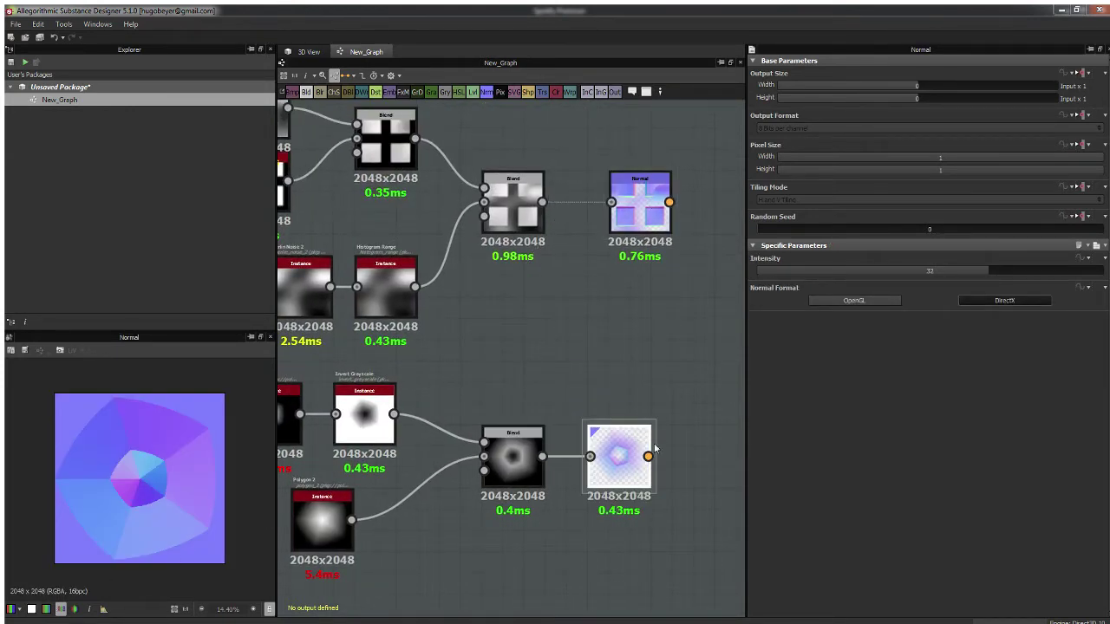
Step: Set the Normal Format of both Normal nodes to OpenGL and inspect the lower normal preview up close
{"action": "left_click", "coordinate": [839, 301]}
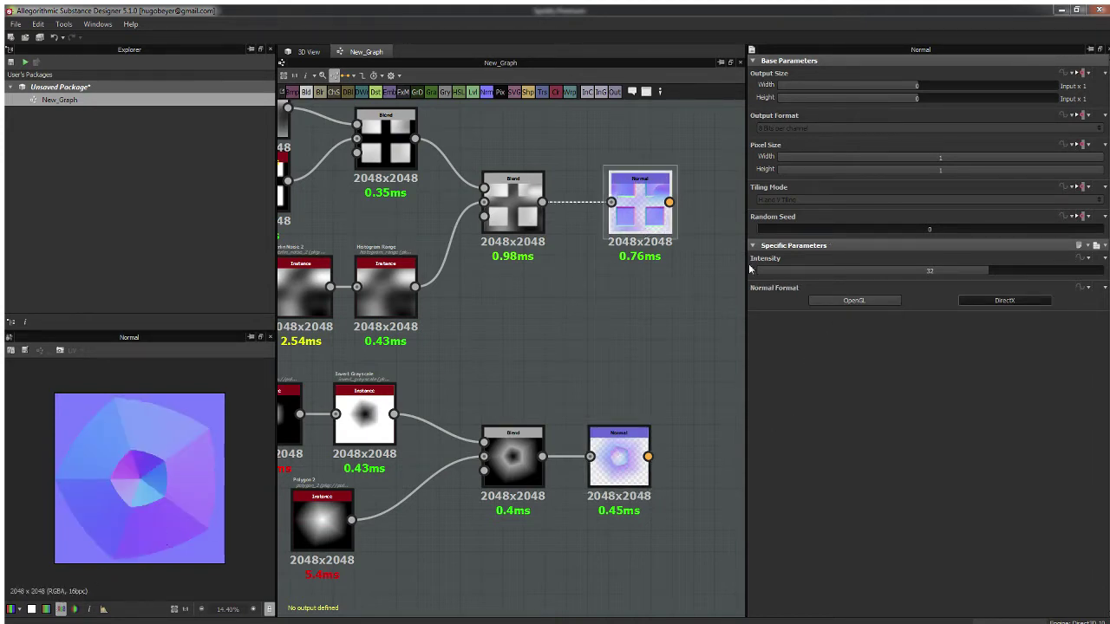
{"action": "left_click", "coordinate": [834, 301]}
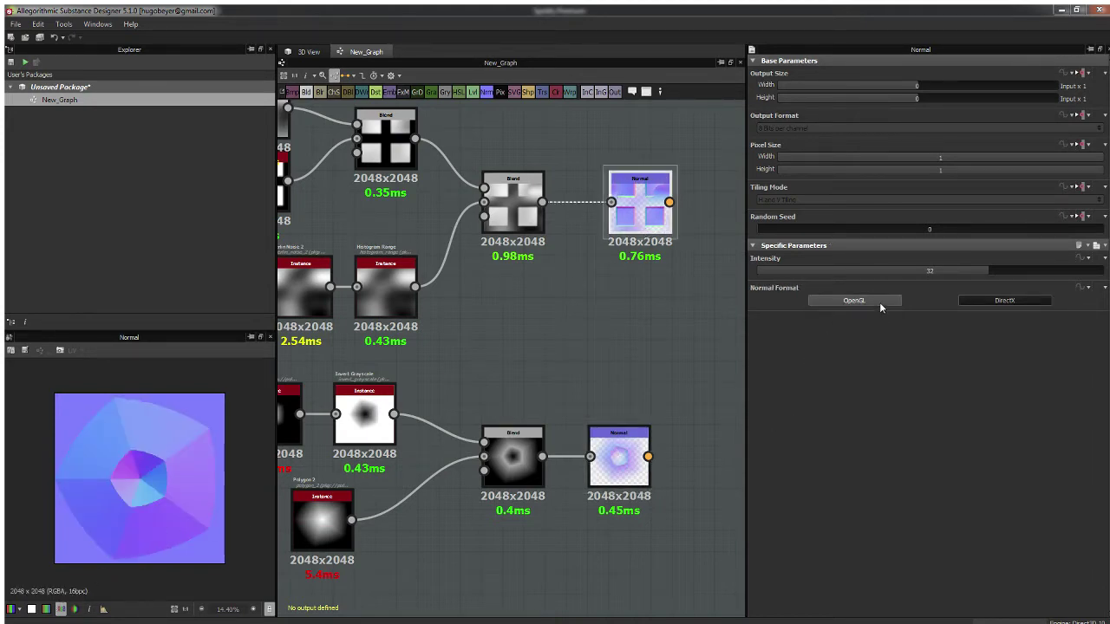
{"action": "left_click", "coordinate": [619, 453]}
{"action": "scroll", "coordinate": [145, 459], "scroll_direction": "up", "scroll_amount": 2}
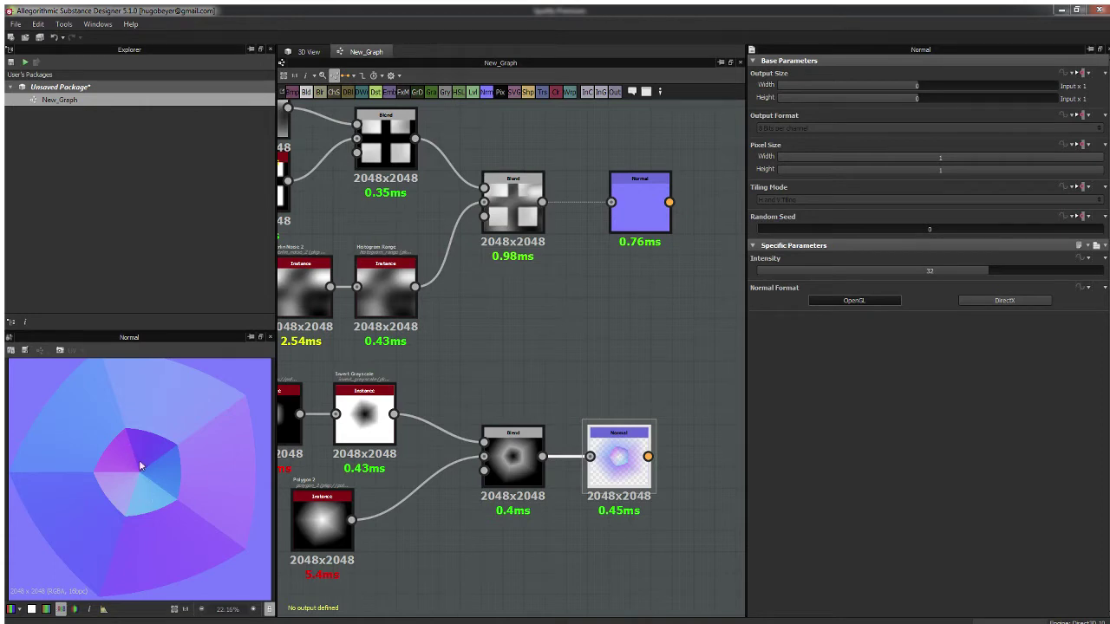
Step: Increase the smaller polygon's Scale, keeping 5 Sides, and move it with its Invert Grayscale node farther from the Blend
{"action": "middle_click_drag", "start_coordinate": [376, 417], "coordinate": [433, 393]}
{"action": "left_click", "coordinate": [340, 383]}
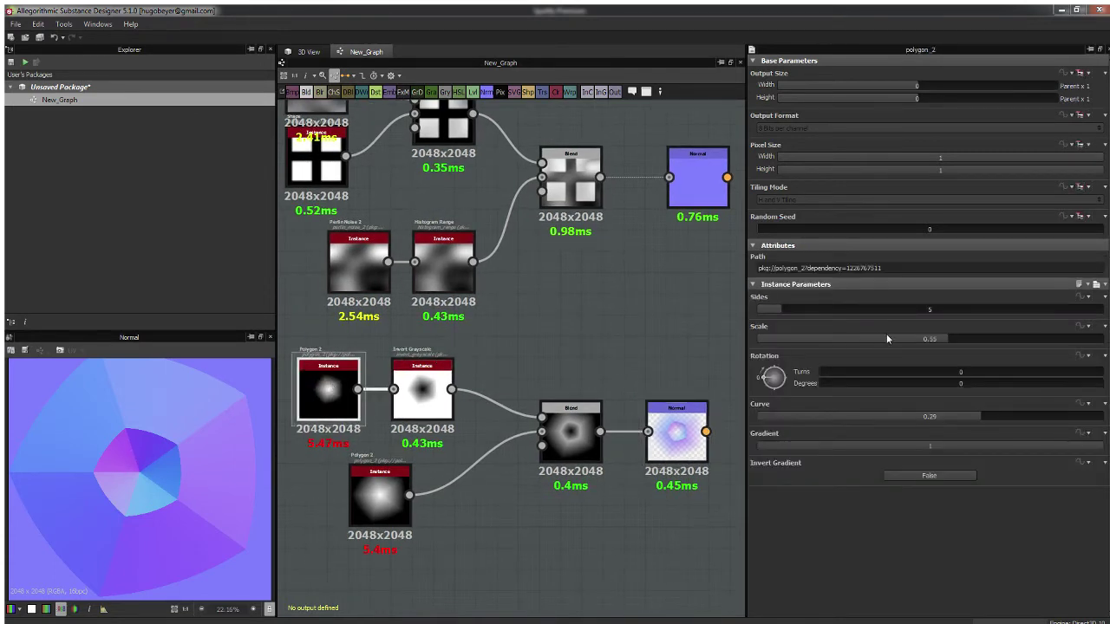
{"action": "mouse_move", "coordinate": [801, 306]}
{"action": "left_mouse_down"}
{"action": "mouse_move", "coordinate": [831, 311]}
{"action": "mouse_move", "coordinate": [782, 312]}
{"action": "left_mouse_up"}
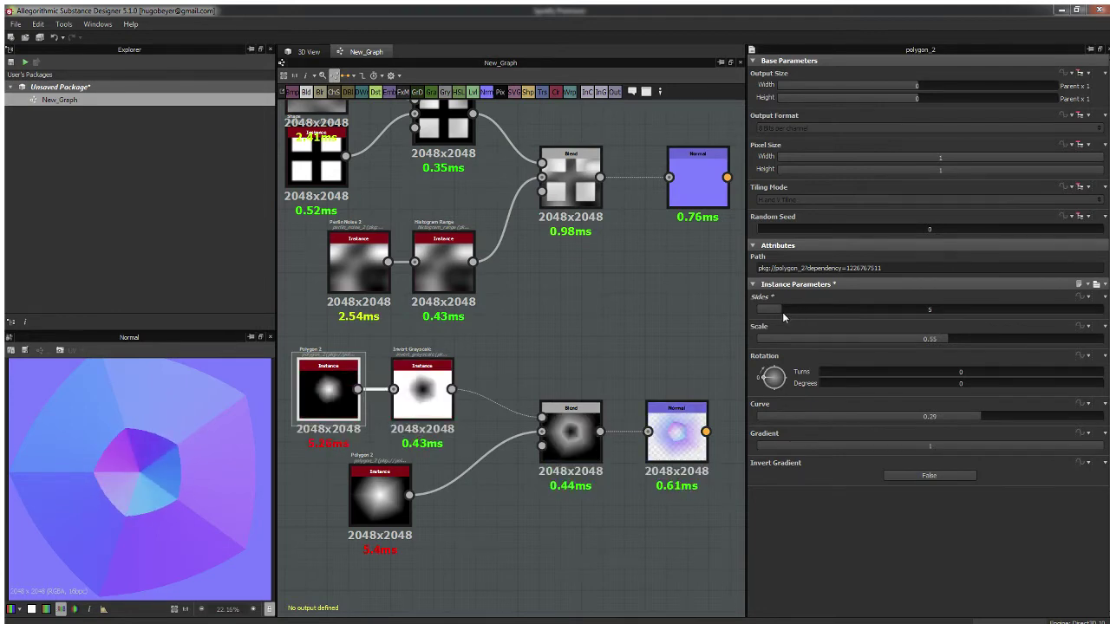
{"action": "left_click_drag", "start_coordinate": [953, 343], "coordinate": [1003, 336]}
{"action": "middle_click_drag", "start_coordinate": [491, 338], "coordinate": [576, 312]}
{"action": "left_click_drag", "start_coordinate": [354, 334], "coordinate": [465, 357]}
{"action": "left_click", "coordinate": [489, 358]}
Step: Insert a Transformation 2D node between the Invert Grayscale node and the lower Blend
{"action": "left_click", "coordinate": [453, 357]}
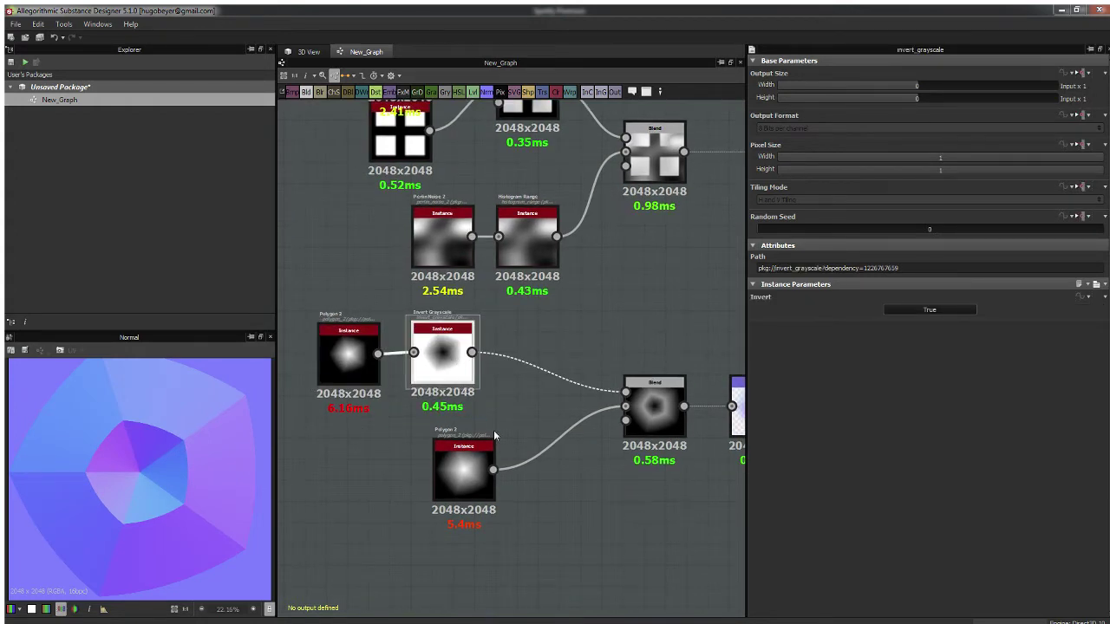
{"action": "key", "text": "t"}
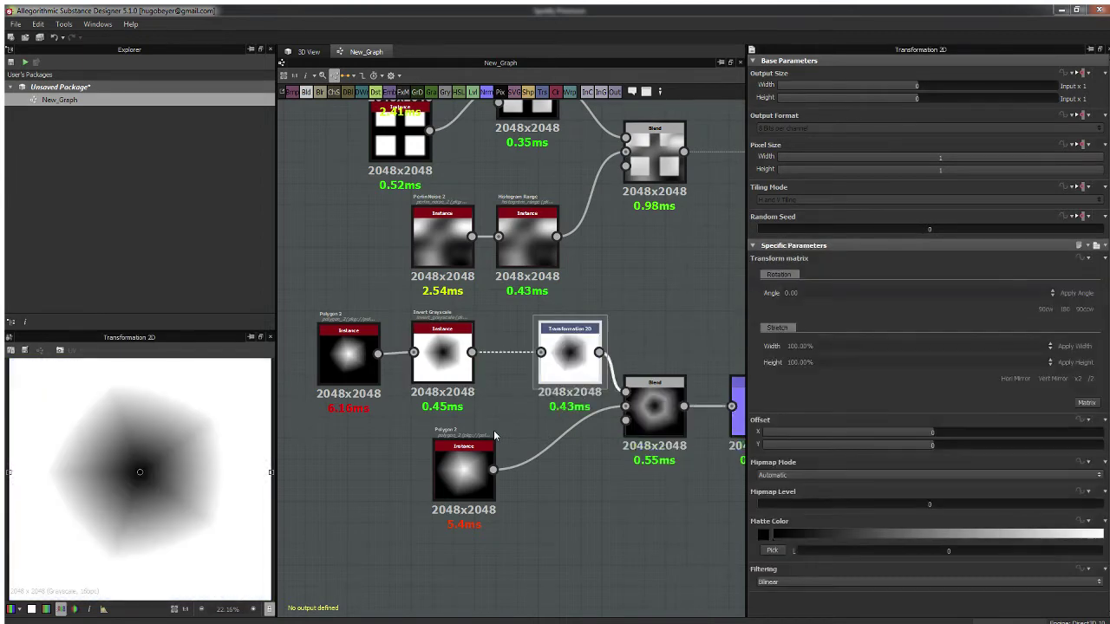
{"action": "left_click_drag", "start_coordinate": [571, 356], "coordinate": [529, 366]}
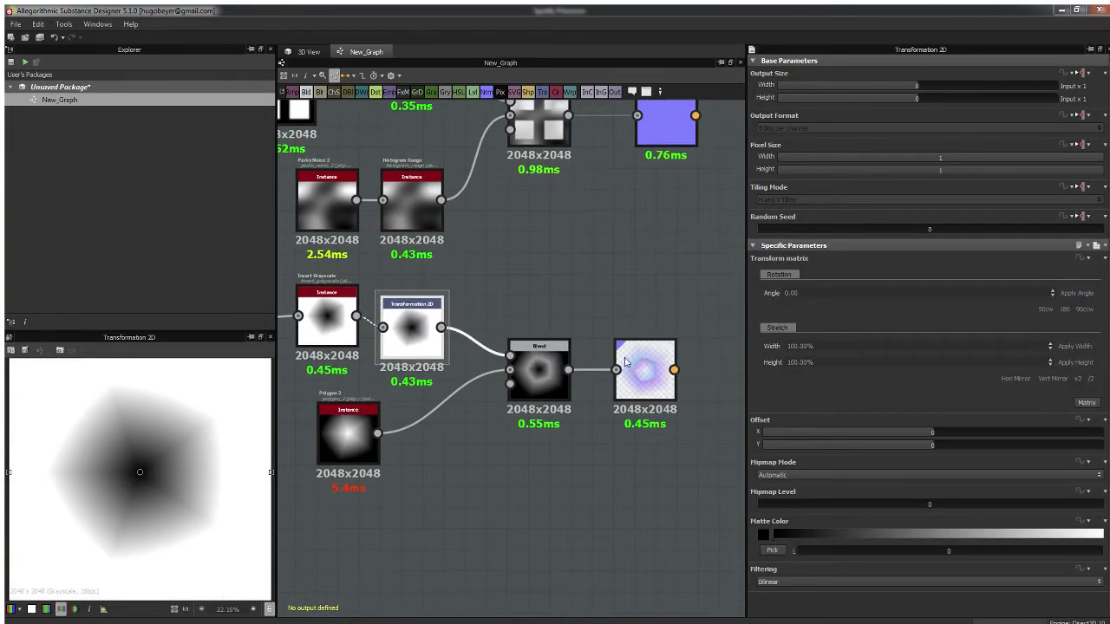
Step: Preview the lower Normal and shift the Transformation 2D Offset to X 0.1225 and Y 0.0644
{"action": "double_click", "coordinate": [645, 369]}
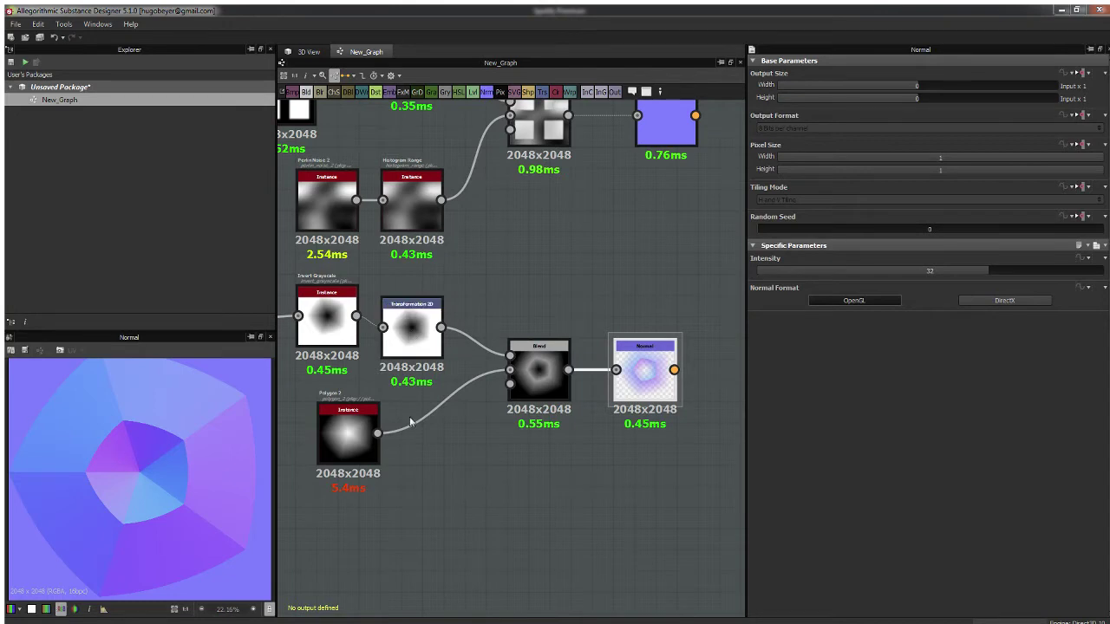
{"action": "left_click", "coordinate": [412, 328]}
{"action": "left_click_drag", "start_coordinate": [168, 466], "coordinate": [177, 491]}
{"action": "scroll", "coordinate": [236, 439], "scroll_direction": "down", "scroll_amount": 2}
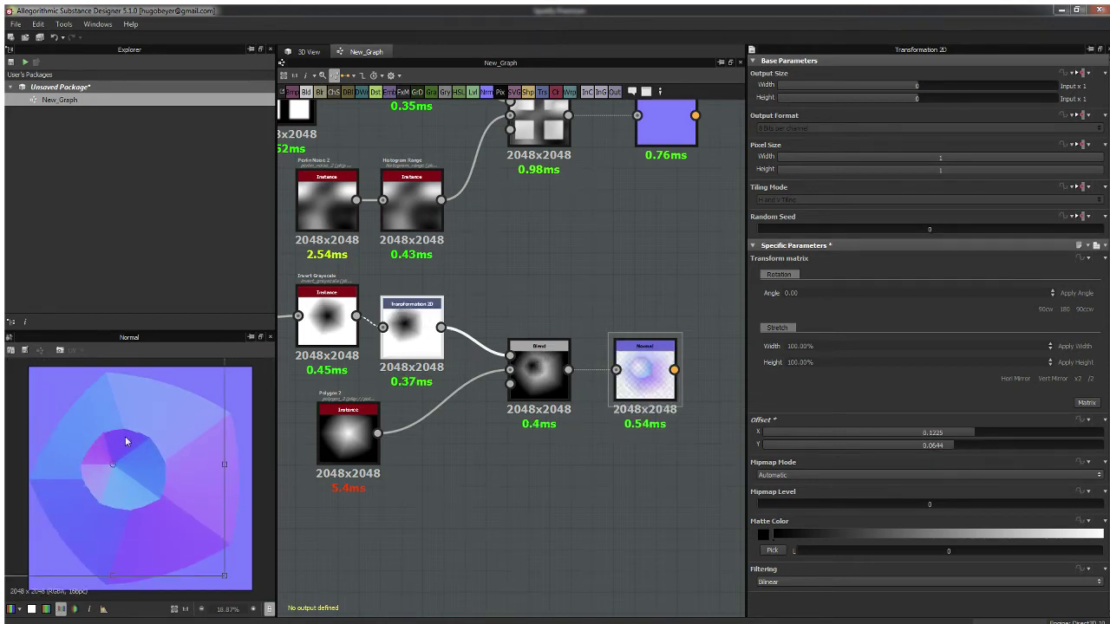
Step: Move the larger Polygon 2 node directly below the Transformation 2D node
{"action": "left_click", "coordinate": [539, 276]}
{"action": "middle_click_drag", "start_coordinate": [539, 276], "coordinate": [537, 306]}
{"action": "scroll", "coordinate": [566, 287], "scroll_direction": "down", "scroll_amount": 3}
{"action": "scroll", "coordinate": [551, 277], "scroll_direction": "up", "scroll_amount": 2}
{"action": "left_click_drag", "start_coordinate": [432, 378], "coordinate": [486, 363]}
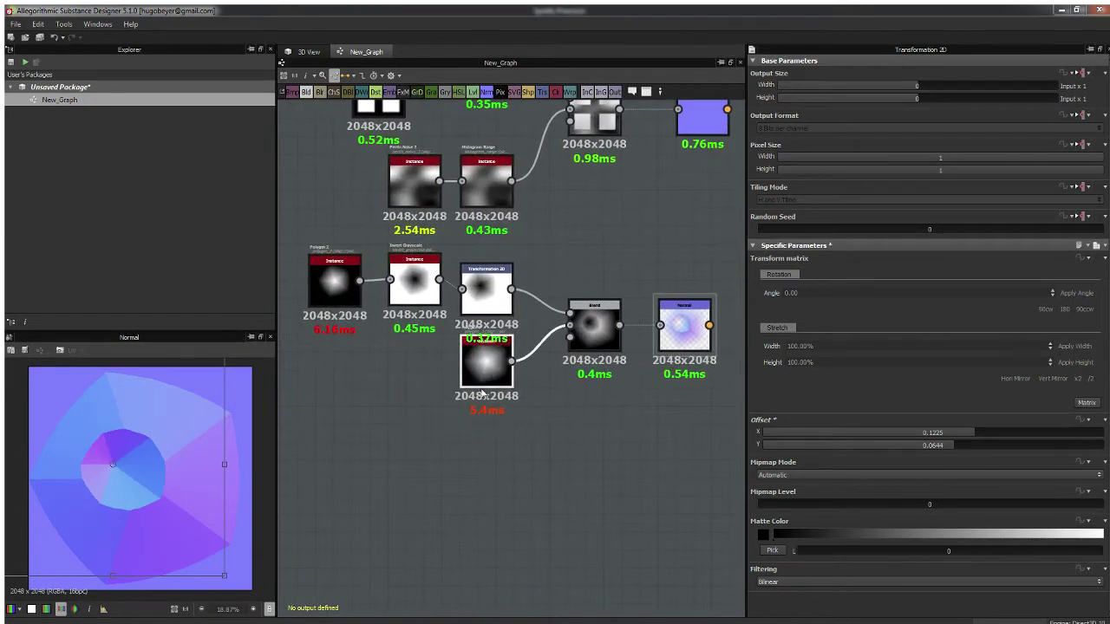
Step: Copy the larger Polygon 2 node into the empty area below the existing graph and preview the copy
{"action": "left_click", "coordinate": [523, 416]}
{"action": "middle_click_drag", "start_coordinate": [523, 416], "coordinate": [534, 331]}
{"action": "left_click", "coordinate": [511, 277]}
{"action": "key", "text": "ctrl+c"}
{"action": "key", "text": "ctrl+v"}
{"action": "left_click_drag", "start_coordinate": [520, 367], "coordinate": [397, 432]}
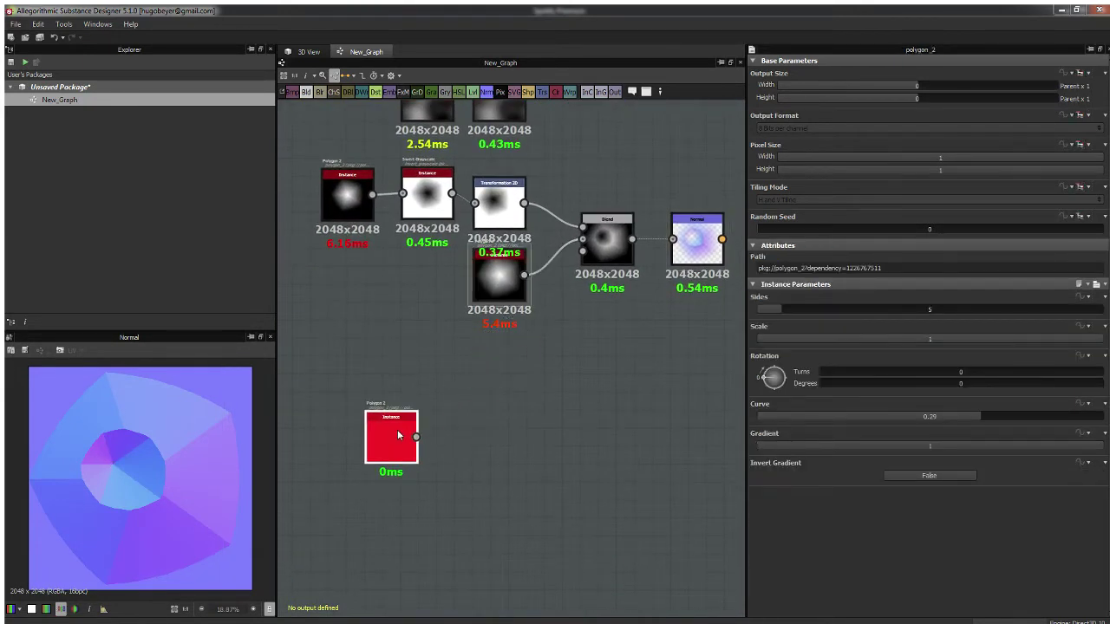
{"action": "double_click", "coordinate": [388, 436]}
{"action": "middle_click_drag", "start_coordinate": [441, 378], "coordinate": [505, 346]}
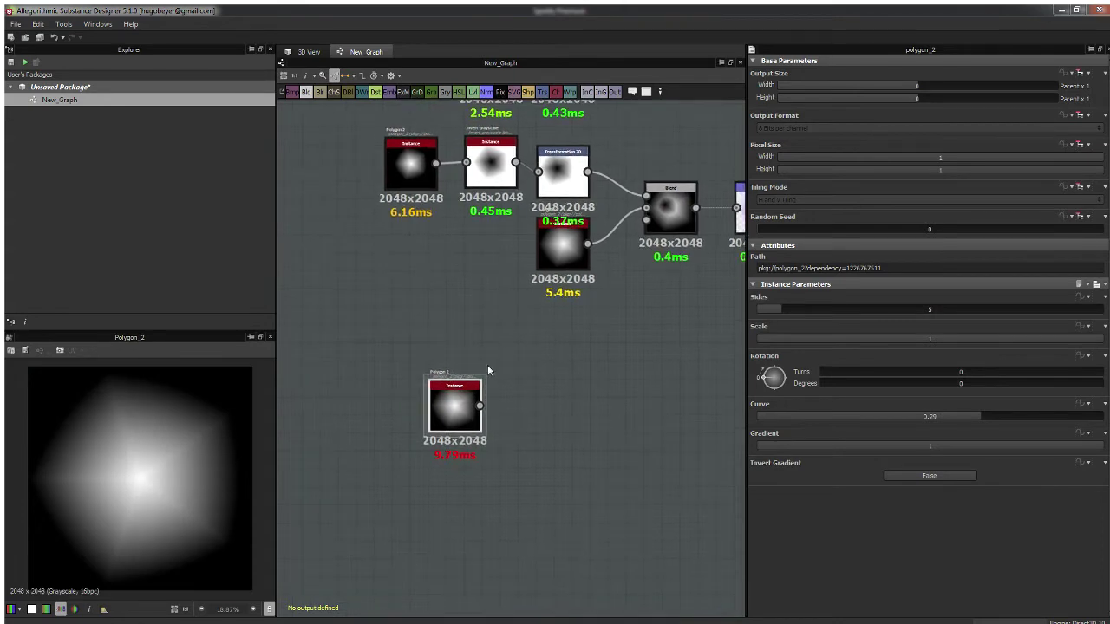
{"action": "middle_click_drag", "start_coordinate": [450, 434], "coordinate": [442, 393]}
{"action": "left_click_drag", "start_coordinate": [444, 375], "coordinate": [416, 375]}
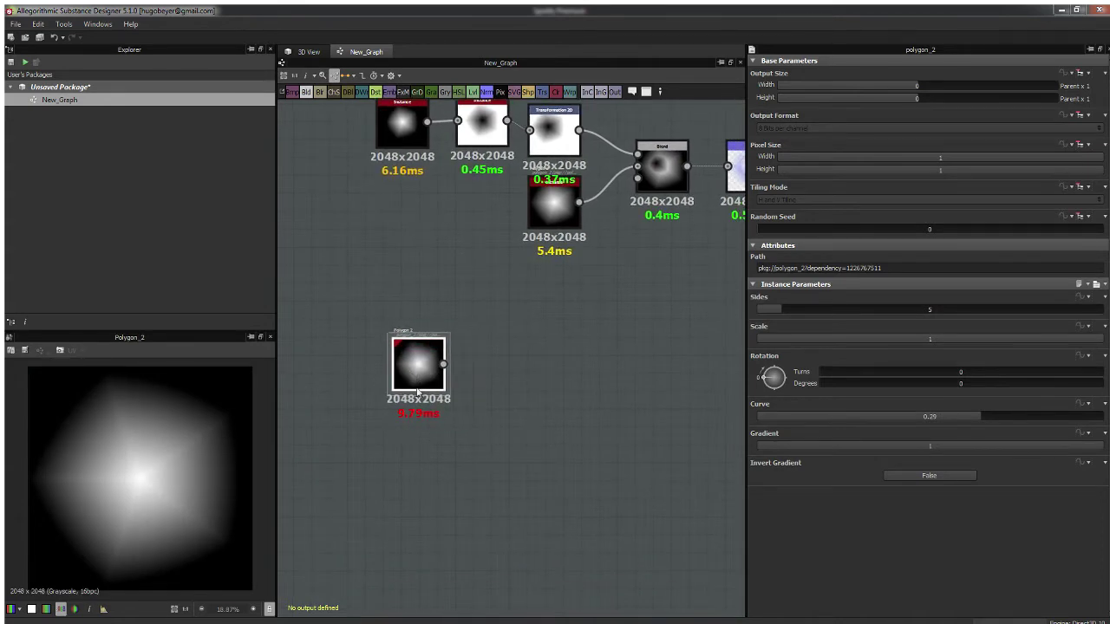
Step: Paste a second copy of the Polygon 2 node just below the first copy
{"action": "key", "text": "ctrl+c"}
{"action": "key", "text": "ctrl+v"}
{"action": "left_click_drag", "start_coordinate": [511, 359], "coordinate": [417, 452]}
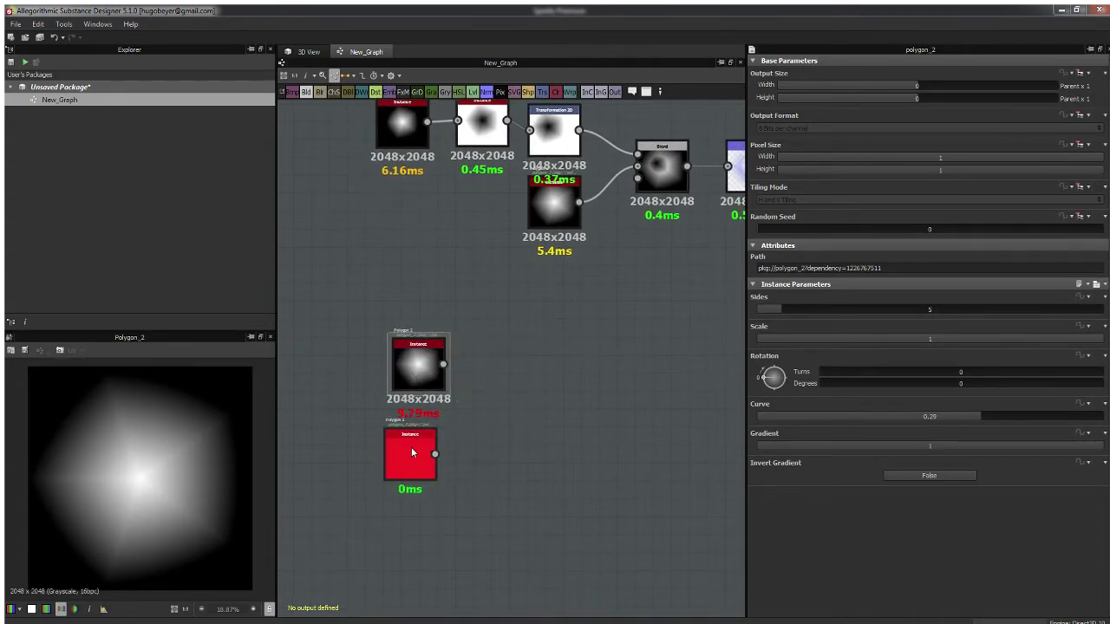
{"action": "left_click", "coordinate": [411, 452]}
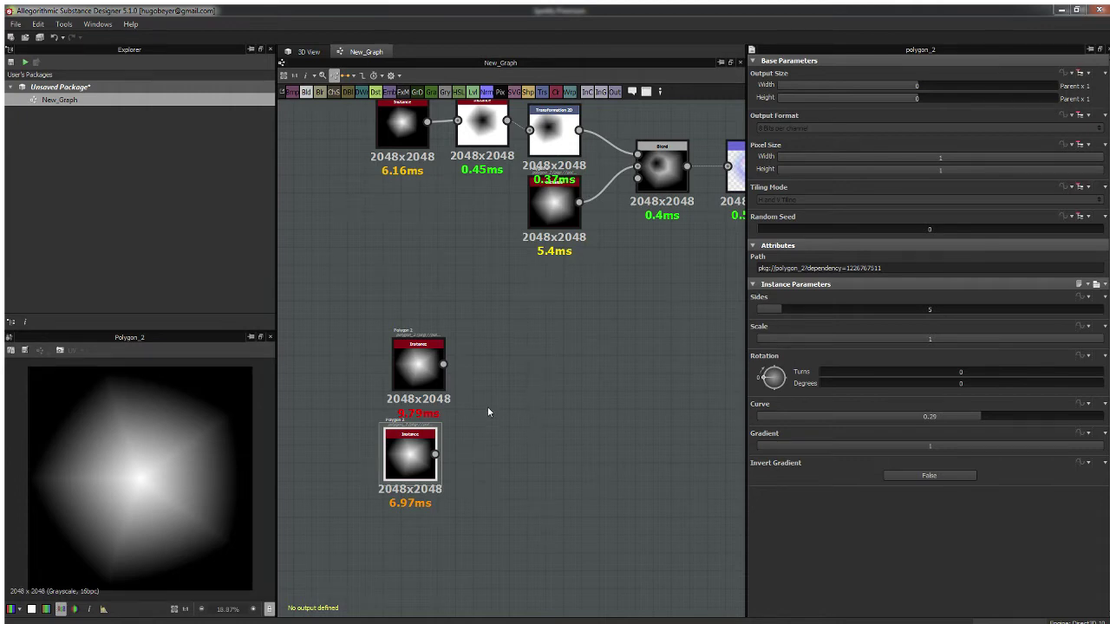
Step: Add a Safe Transform Grayscale node after the lower polygon copy, duplicate it and connect the duplicate to the upper copy
{"action": "middle_click_drag", "start_coordinate": [570, 342], "coordinate": [570, 347]}
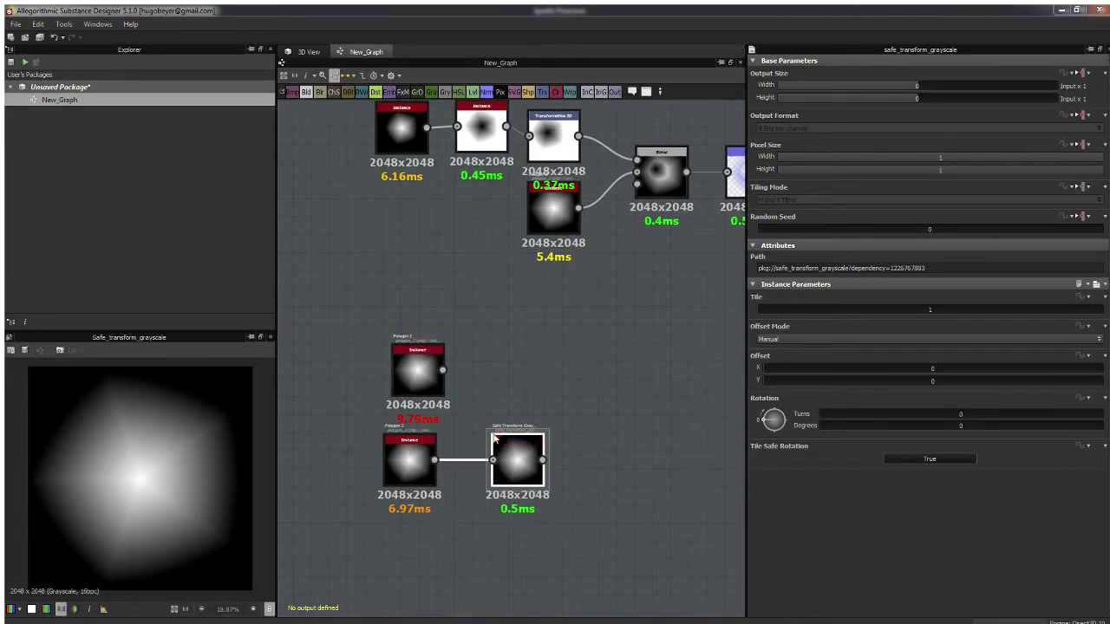
{"action": "key", "text": "ctrl+v"}
{"action": "left_click_drag", "start_coordinate": [443, 370], "coordinate": [524, 368]}
Step: Set the upper polygon copy's Sides to 8 and preview its Safe Transform Grayscale node
{"action": "left_click", "coordinate": [417, 369]}
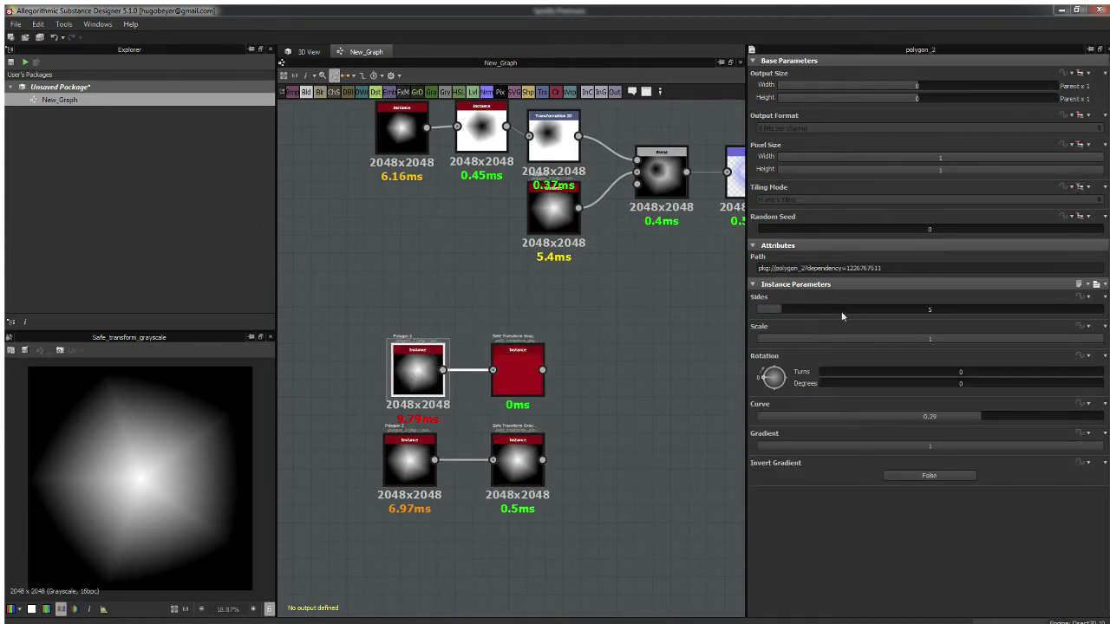
{"action": "left_click_drag", "start_coordinate": [787, 308], "coordinate": [810, 307]}
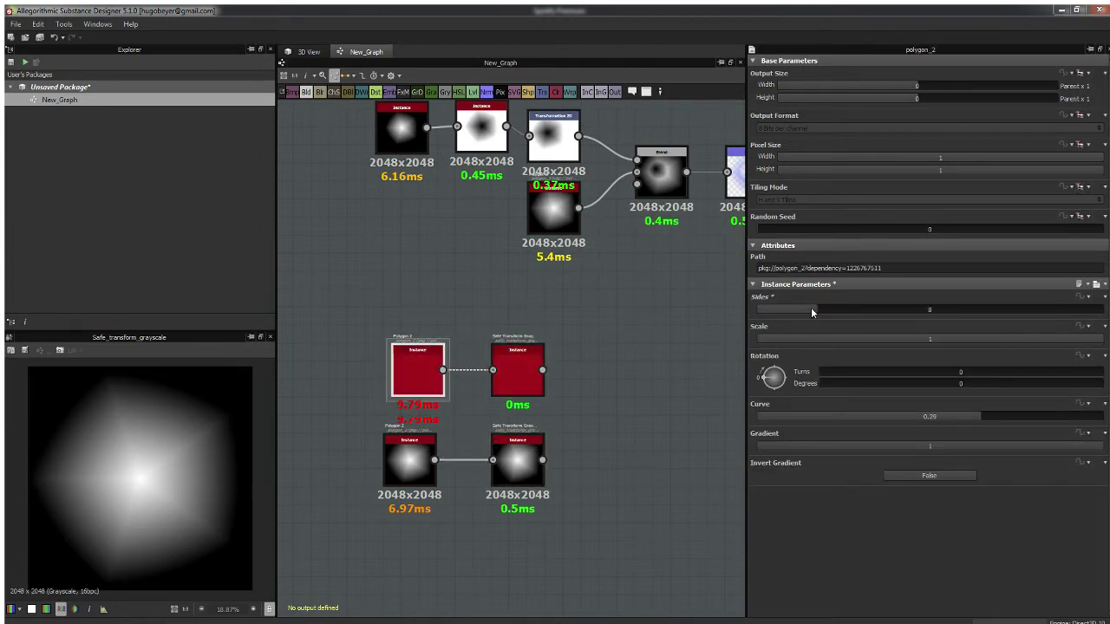
{"action": "left_click", "coordinate": [516, 370]}
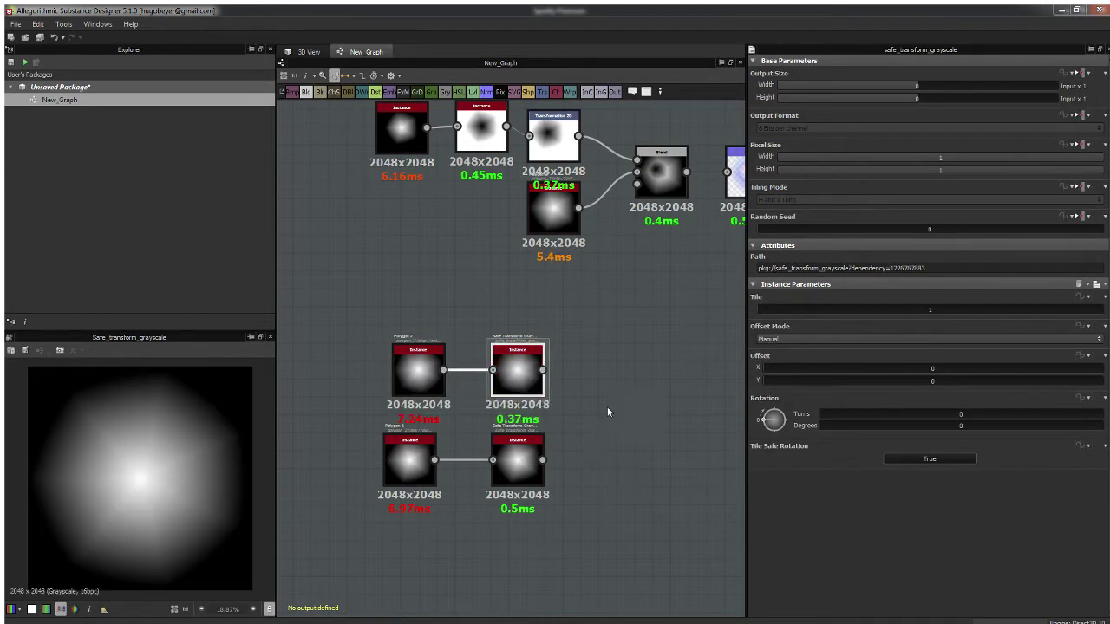
Step: Slightly offset the lower Safe Transform Grayscale node in X and Y, and set the upper one's Offset to X 0.83, Y 0.93
{"action": "double_click", "coordinate": [504, 430]}
{"action": "middle_click_drag", "start_coordinate": [606, 406], "coordinate": [560, 362]}
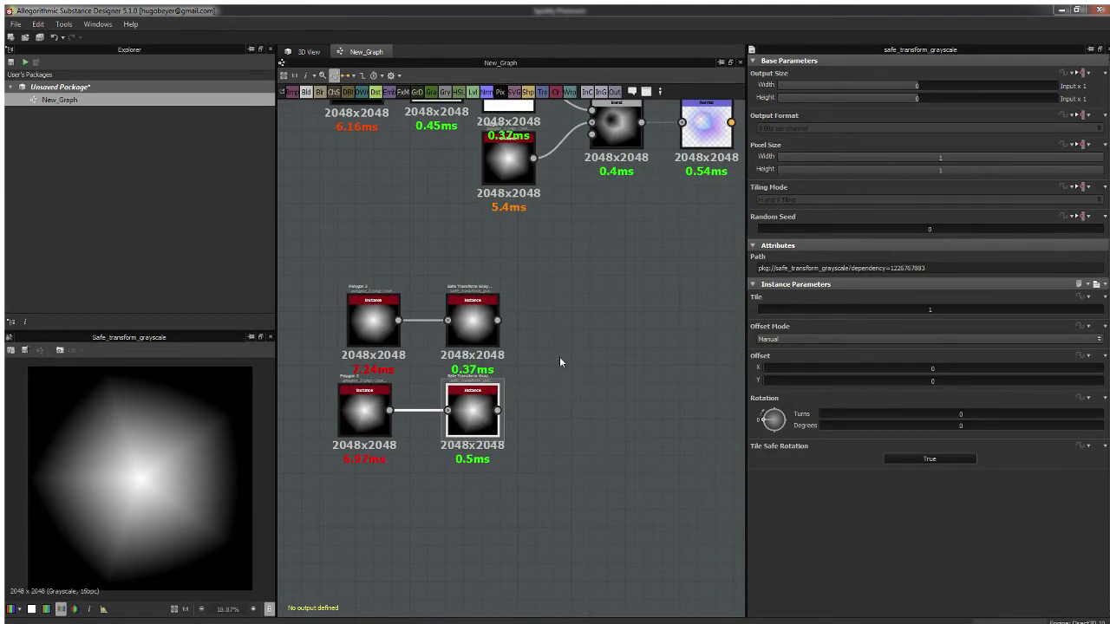
{"action": "mouse_move", "coordinate": [767, 368]}
{"action": "left_mouse_down"}
{"action": "mouse_move", "coordinate": [784, 367]}
{"action": "mouse_move", "coordinate": [771, 382]}
{"action": "mouse_move", "coordinate": [794, 389]}
{"action": "mouse_move", "coordinate": [780, 373]}
{"action": "mouse_move", "coordinate": [773, 387]}
{"action": "left_mouse_up"}
{"action": "left_click", "coordinate": [780, 381]}
{"action": "left_click", "coordinate": [474, 325]}
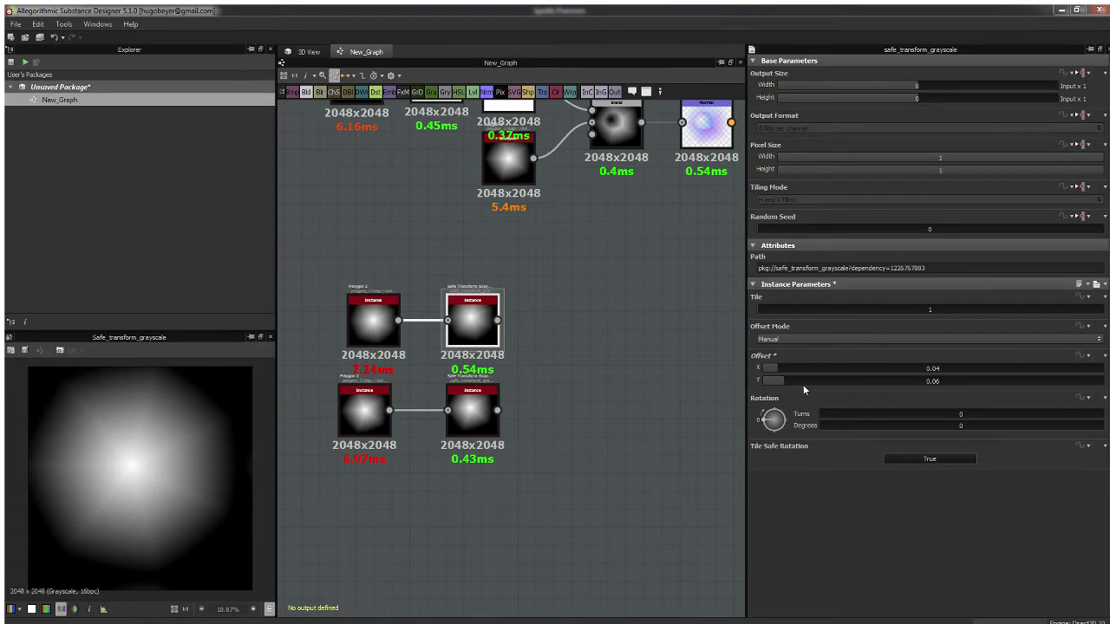
{"action": "left_click_drag", "start_coordinate": [803, 385], "coordinate": [1046, 372]}
Step: Add a Blend node with the upper Safe Transform as foreground and the lower as background, and set its mode to Subtract
{"action": "middle_click_drag", "start_coordinate": [542, 332], "coordinate": [532, 327]}
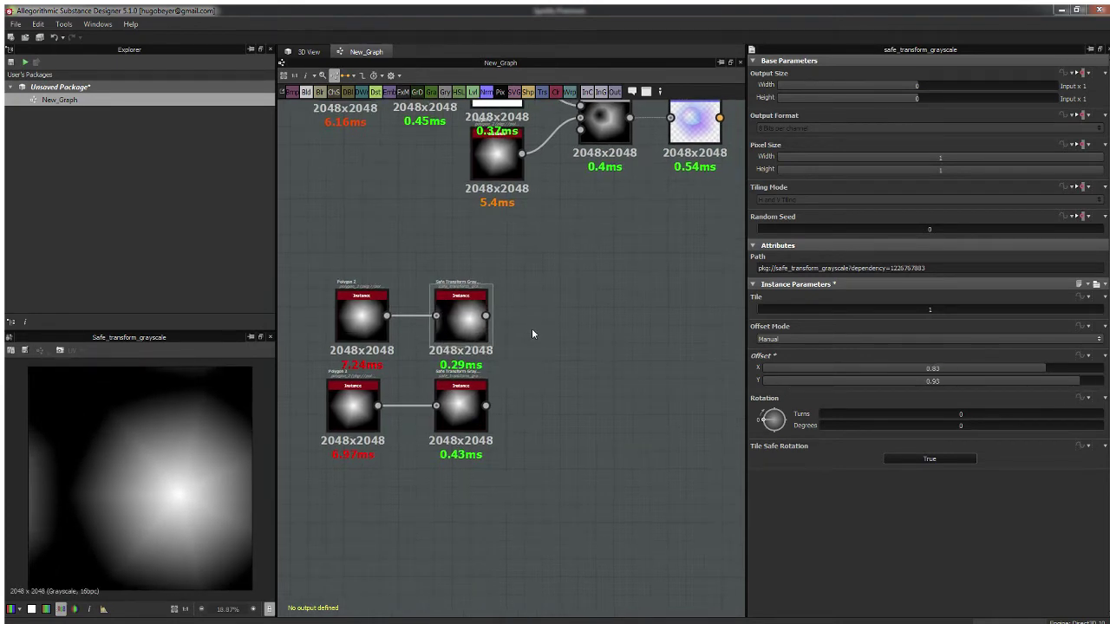
{"action": "key", "text": "b"}
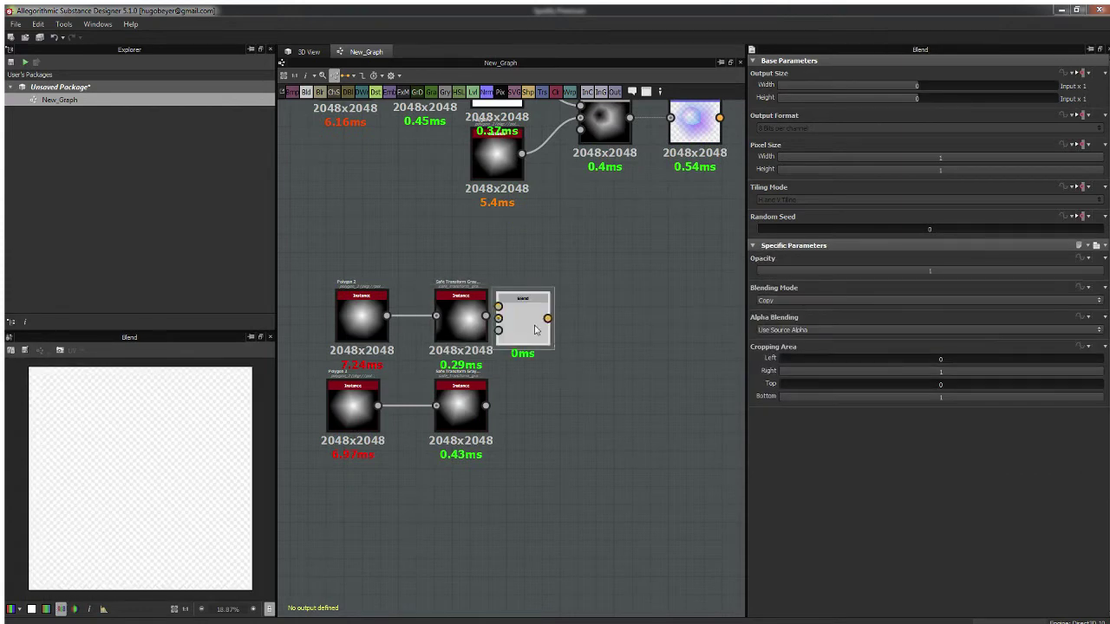
{"action": "left_click_drag", "start_coordinate": [535, 326], "coordinate": [582, 371]}
{"action": "key", "text": "ctrl+z"}
{"action": "left_click_drag", "start_coordinate": [486, 315], "coordinate": [552, 358]}
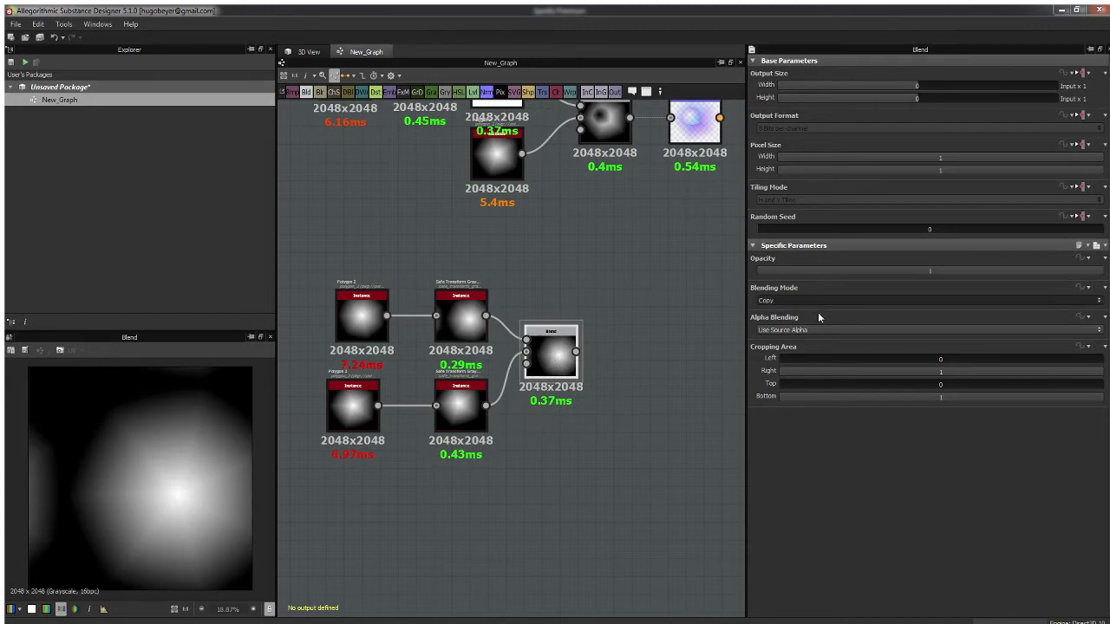
{"action": "left_click", "coordinate": [783, 330]}
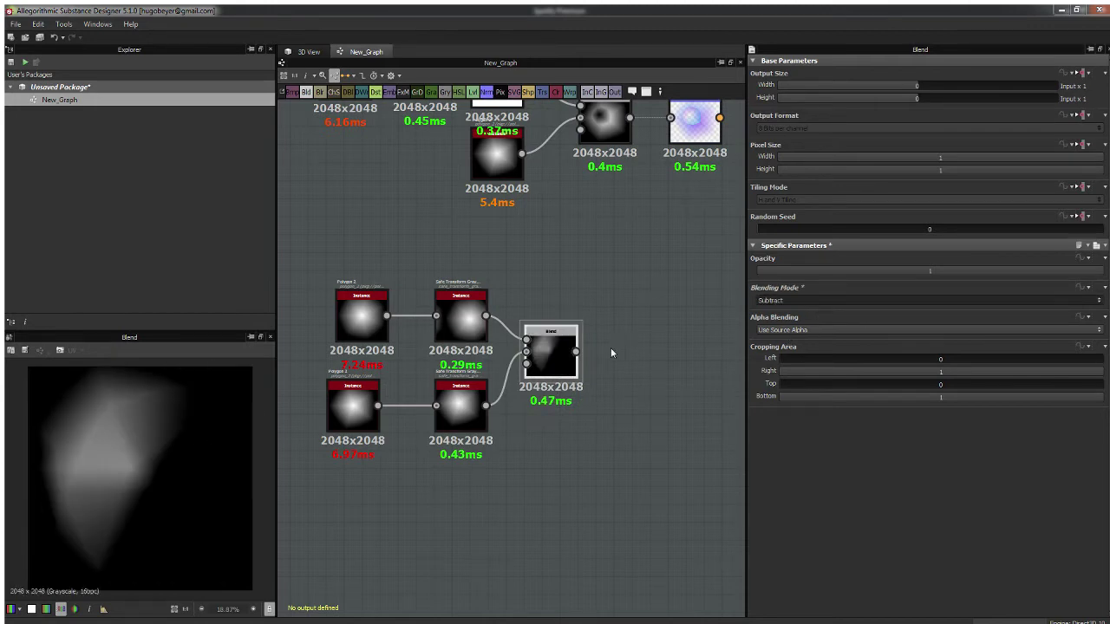
Step: While previewing the new Blend, set the upper Safe Transform Grayscale node's Offset to X 0.47 and Y 0.5
{"action": "left_click", "coordinate": [454, 324]}
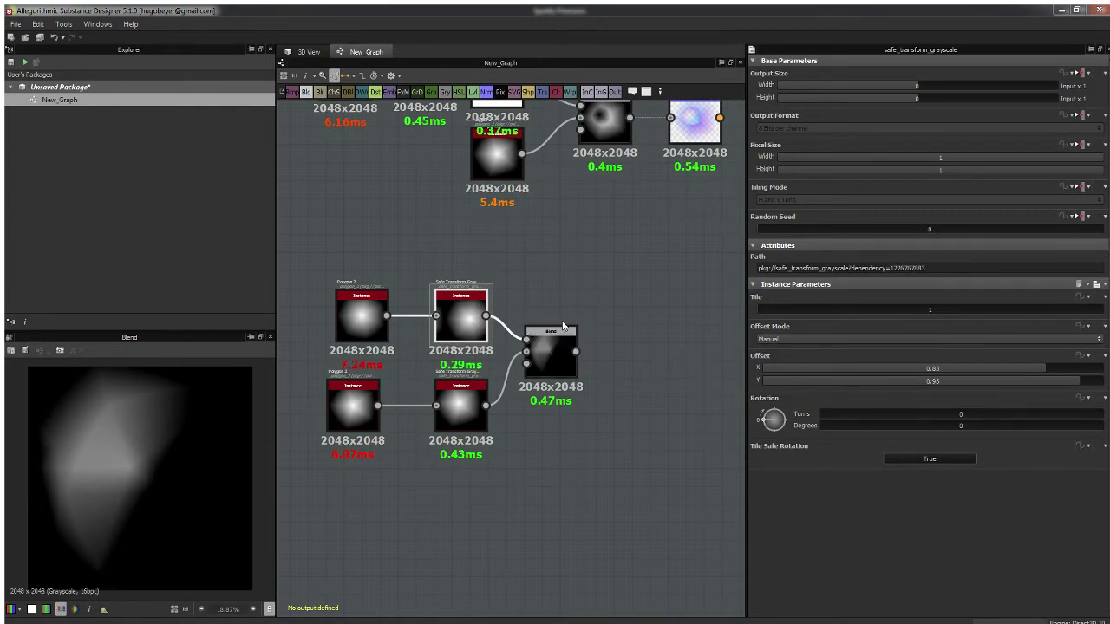
{"action": "left_click", "coordinate": [550, 346]}
{"action": "left_click", "coordinate": [460, 319]}
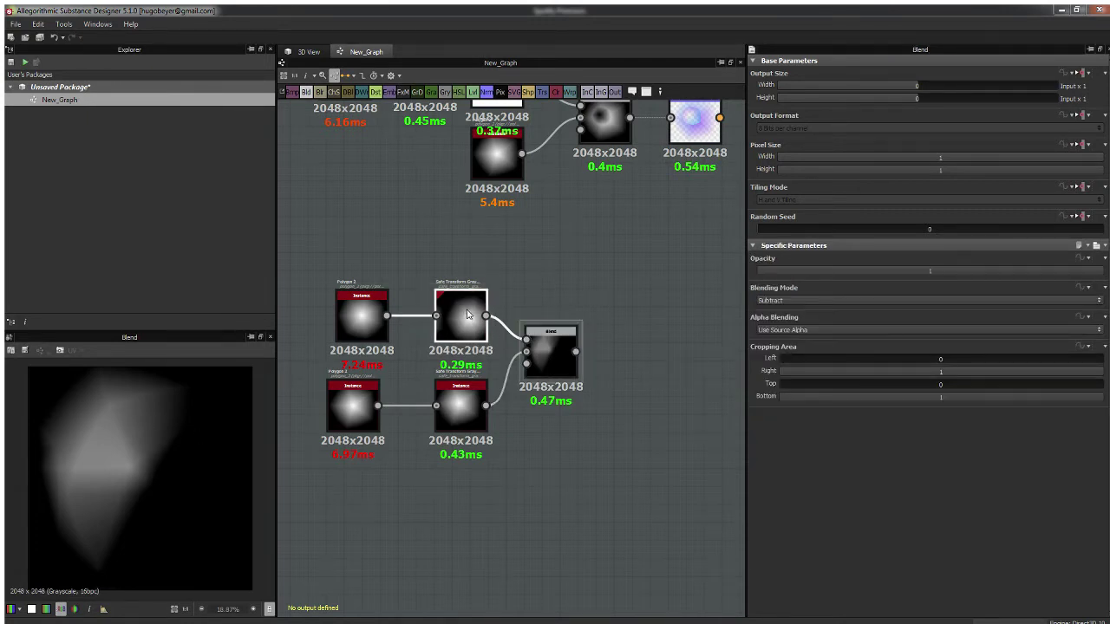
{"action": "left_click_drag", "start_coordinate": [935, 368], "coordinate": [935, 391]}
{"action": "left_click", "coordinate": [962, 381]}
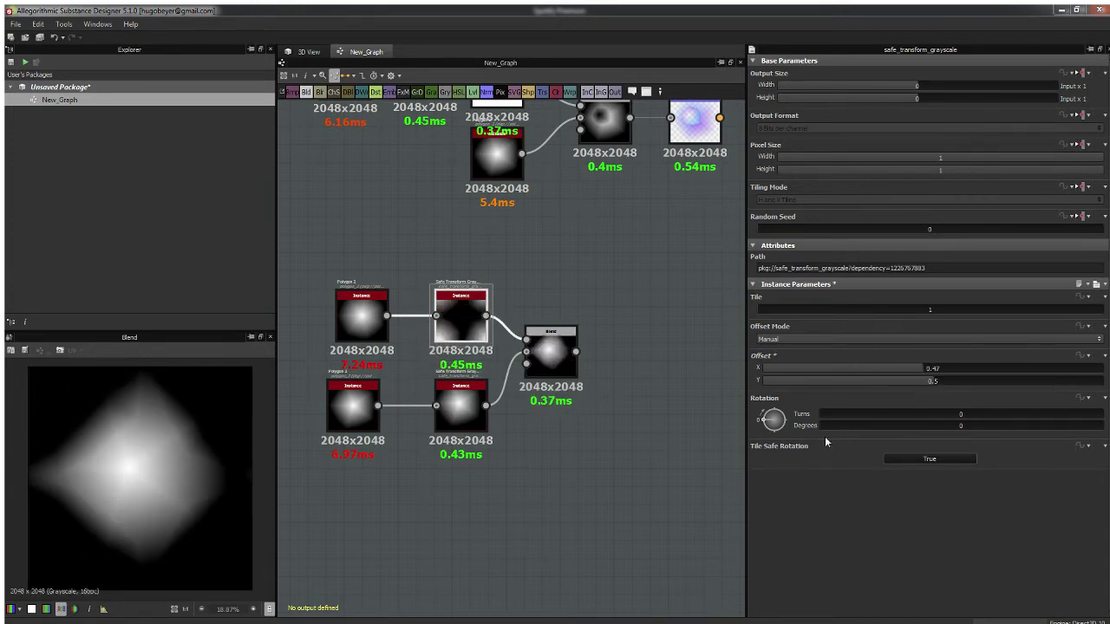
Step: Set the upper Safe Transform Grayscale node's Rotation to 7 degrees
{"action": "mouse_move", "coordinate": [756, 420]}
{"action": "left_mouse_down"}
{"action": "mouse_move", "coordinate": [796, 415]}
{"action": "mouse_move", "coordinate": [750, 420]}
{"action": "left_mouse_up"}
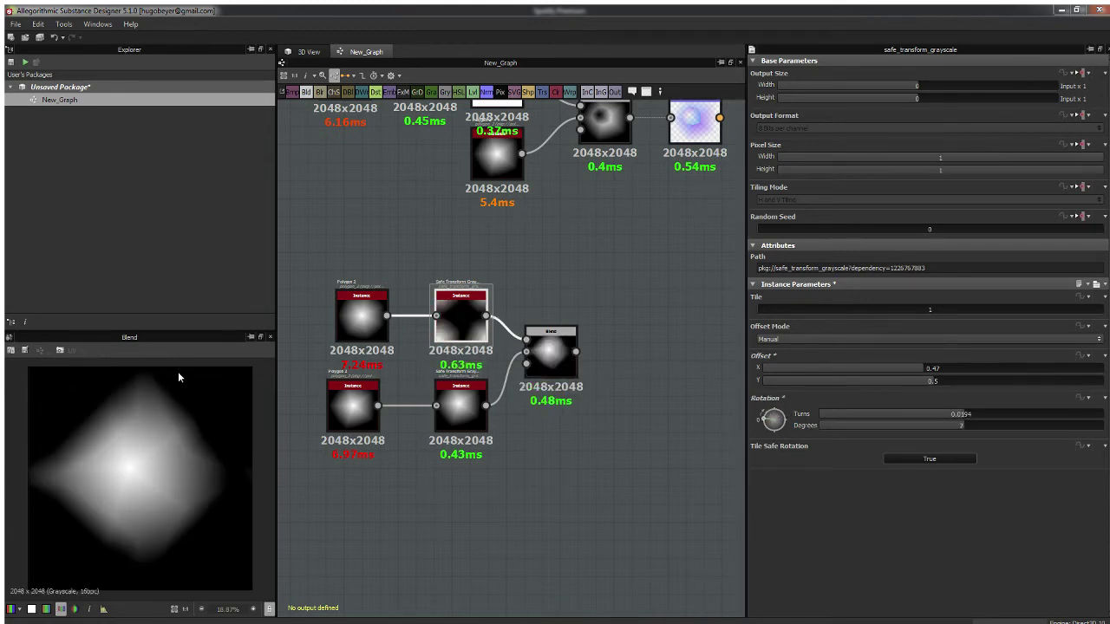
{"action": "middle_click_drag", "start_coordinate": [575, 317], "coordinate": [532, 344]}
{"action": "left_click", "coordinate": [444, 392]}
{"action": "left_click", "coordinate": [479, 333]}
{"action": "middle_click_drag", "start_coordinate": [632, 365], "coordinate": [577, 353]}
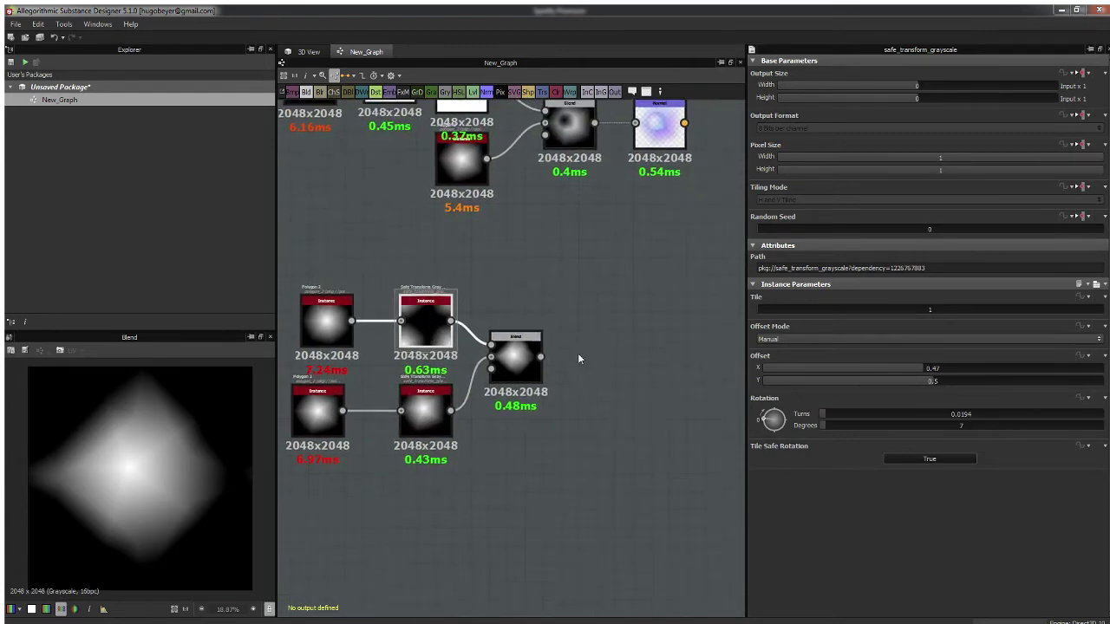
Step: Add a Normal node after the Subtract Blend, with Intensity 32 and OpenGL format
{"action": "left_click", "coordinate": [500, 366]}
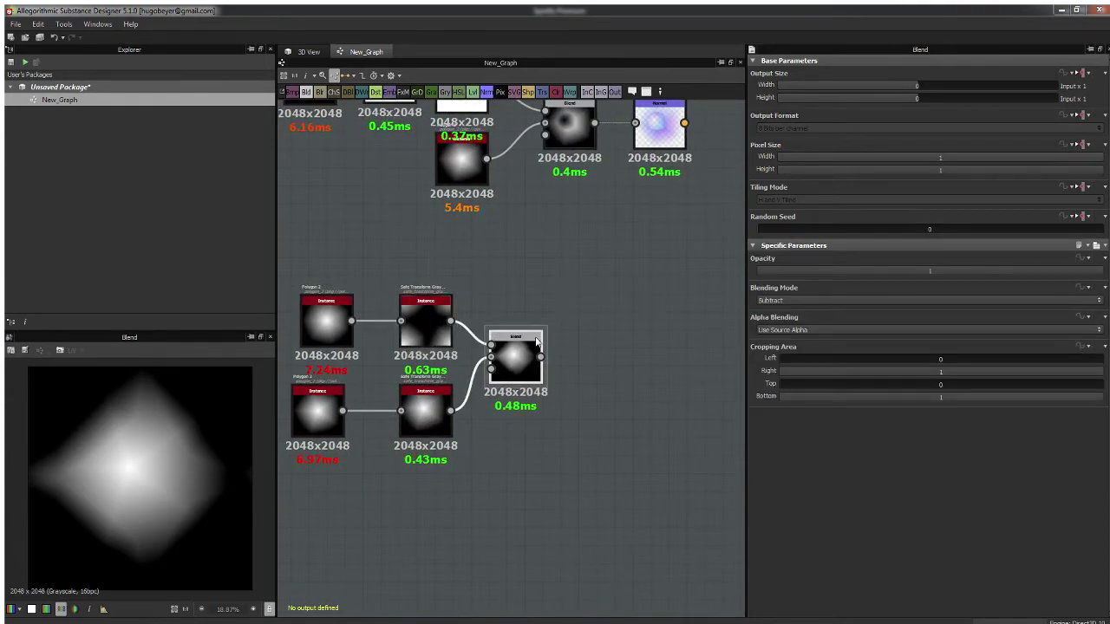
{"action": "key", "text": "n"}
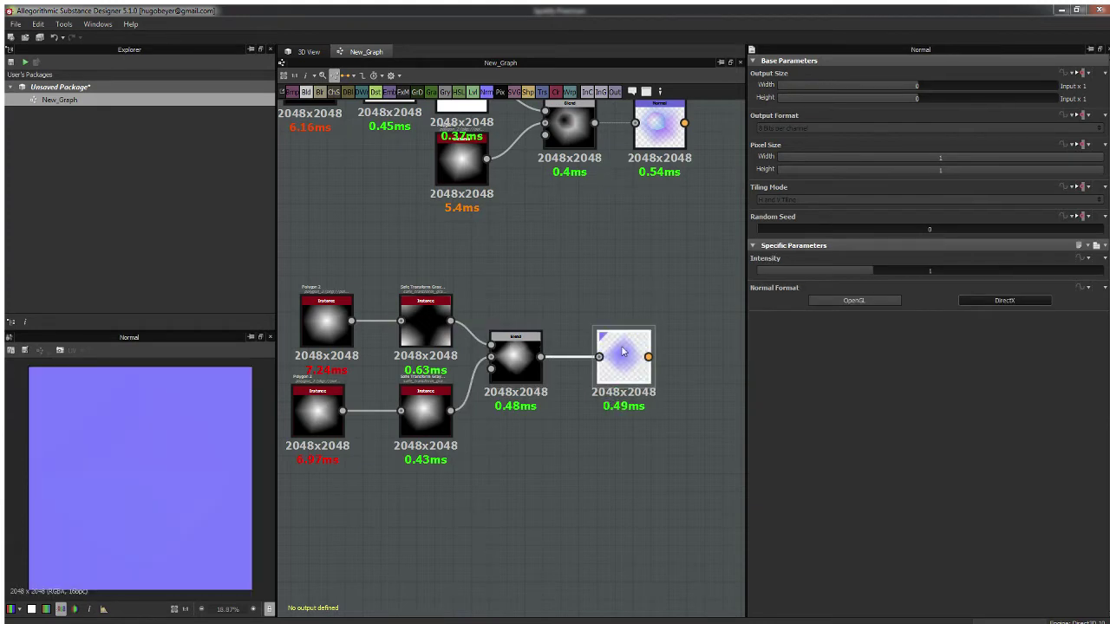
{"action": "left_click_drag", "start_coordinate": [912, 272], "coordinate": [890, 327]}
{"action": "type", "text": "32"}
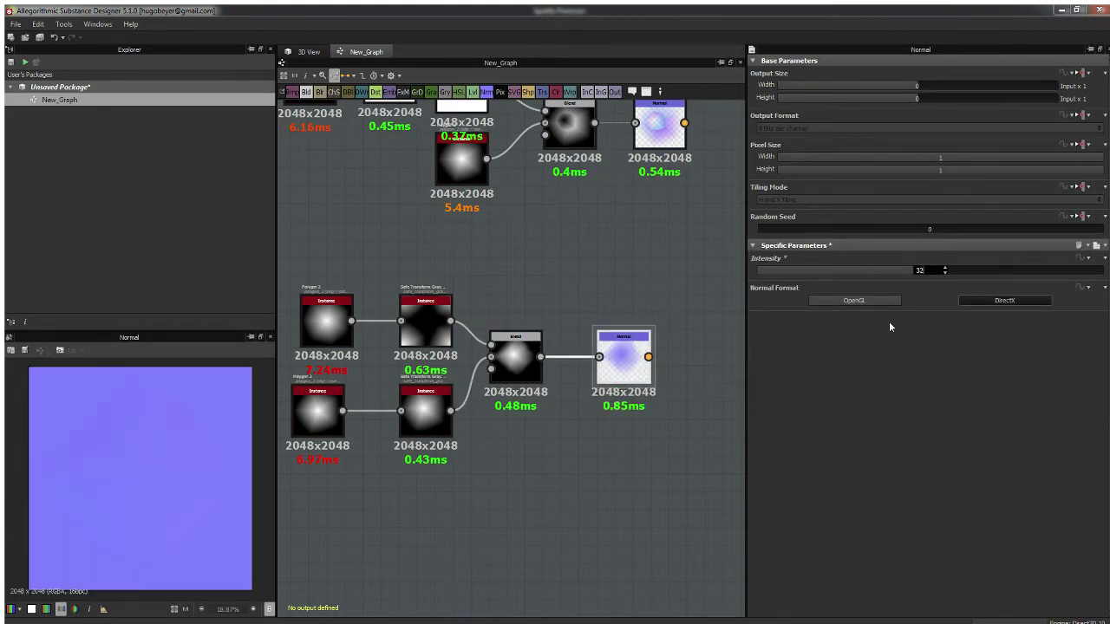
{"action": "key", "text": "Return"}
{"action": "left_click", "coordinate": [846, 300]}
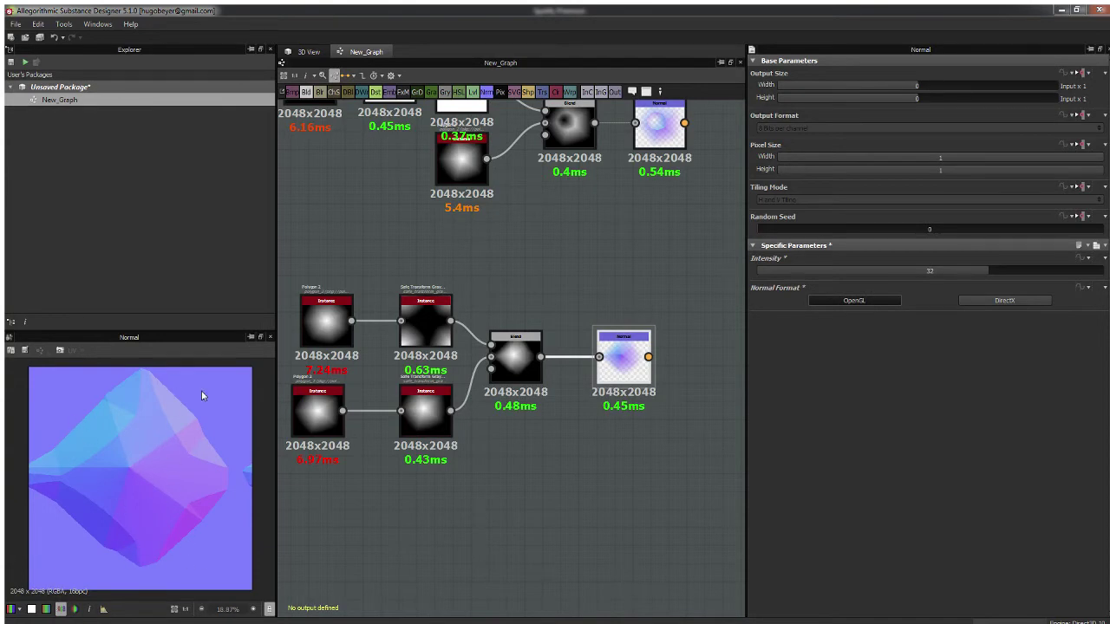
Step: Enclose all nodes of the lowest graph, including its Normal node, in a frame titled "subtract"
{"action": "scroll", "coordinate": [606, 253], "scroll_direction": "down", "scroll_amount": 3}
{"action": "middle_click_drag", "start_coordinate": [580, 253], "coordinate": [566, 382]}
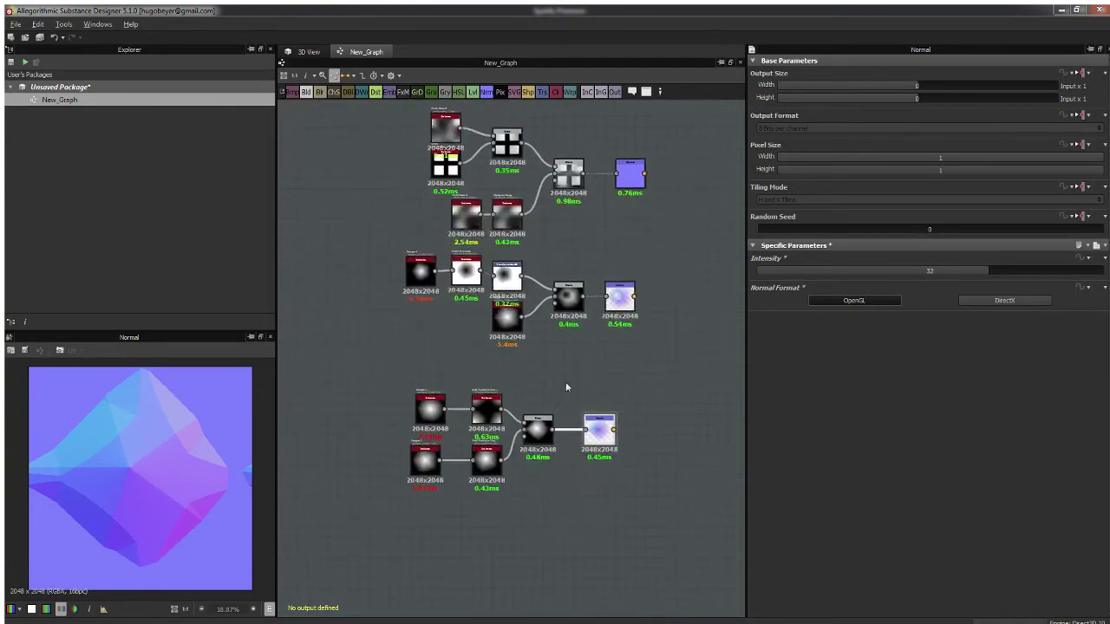
{"action": "scroll", "coordinate": [568, 382], "scroll_direction": "up", "scroll_amount": 2}
{"action": "left_click_drag", "start_coordinate": [290, 373], "coordinate": [648, 523]}
{"action": "left_click_drag", "start_coordinate": [610, 445], "coordinate": [640, 416]}
{"action": "left_click", "coordinate": [639, 345]}
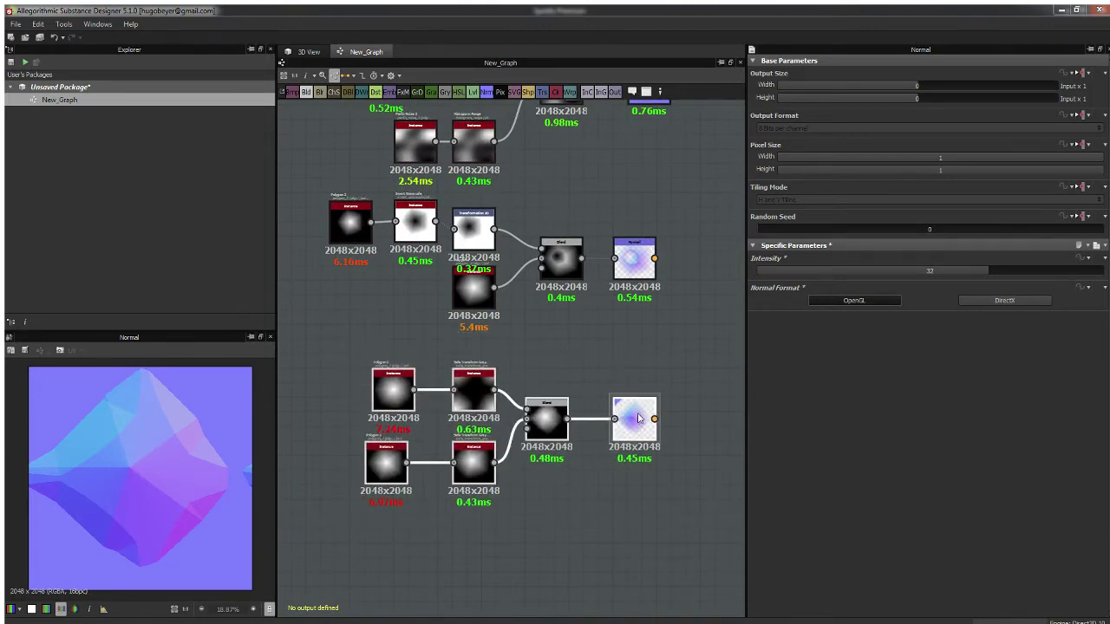
{"action": "key", "text": "ctrl+f"}
{"action": "left_click", "coordinate": [371, 340]}
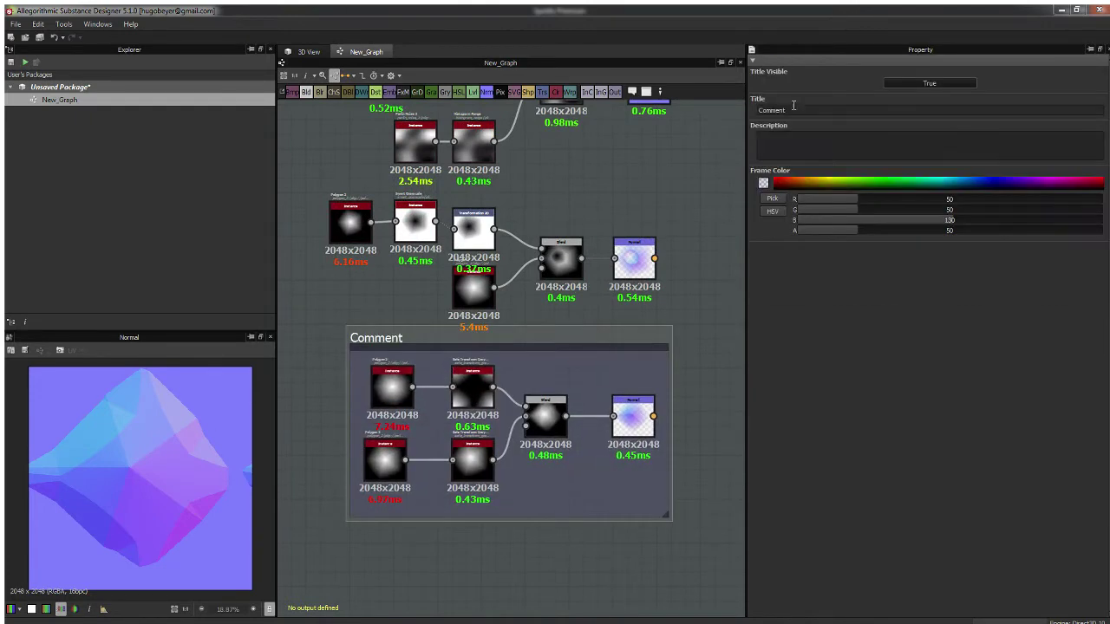
{"action": "type", "text": "subtract"}
{"action": "key", "text": "Return"}
Step: Enclose the middle graph's polygon, Invert Grayscale, Transformation 2D, Blend and Normal nodes in a new frame
{"action": "middle_click_drag", "start_coordinate": [463, 205], "coordinate": [494, 307]}
{"action": "left_click_drag", "start_coordinate": [321, 264], "coordinate": [666, 363]}
{"action": "left_click_drag", "start_coordinate": [276, 318], "coordinate": [278, 368]}
{"action": "left_click_drag", "start_coordinate": [322, 302], "coordinate": [693, 408]}
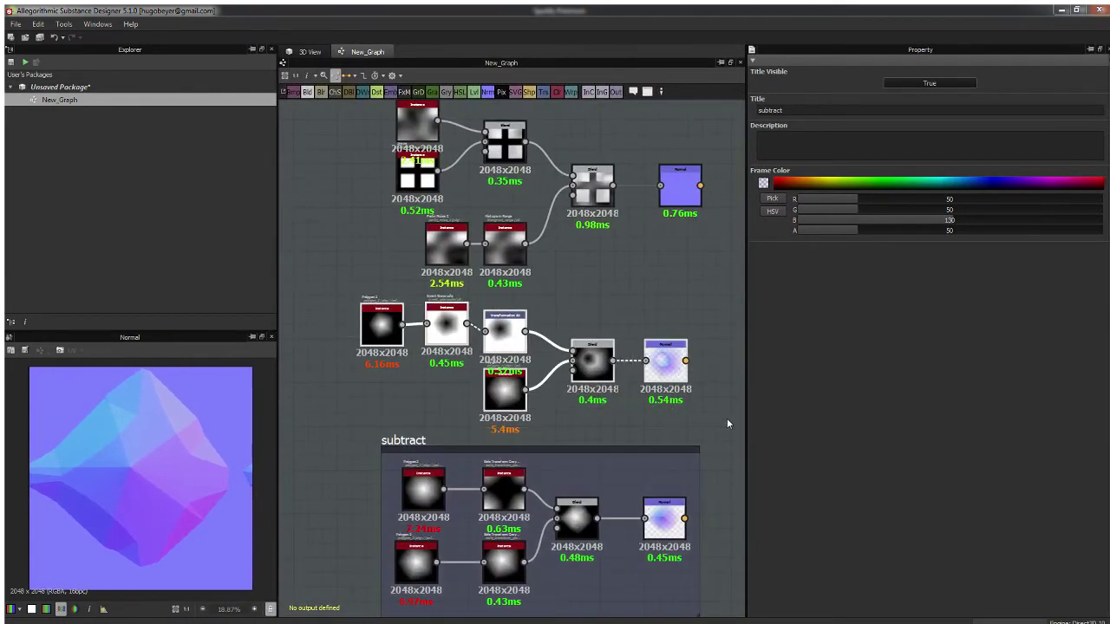
{"action": "key", "text": "ctrl+f"}
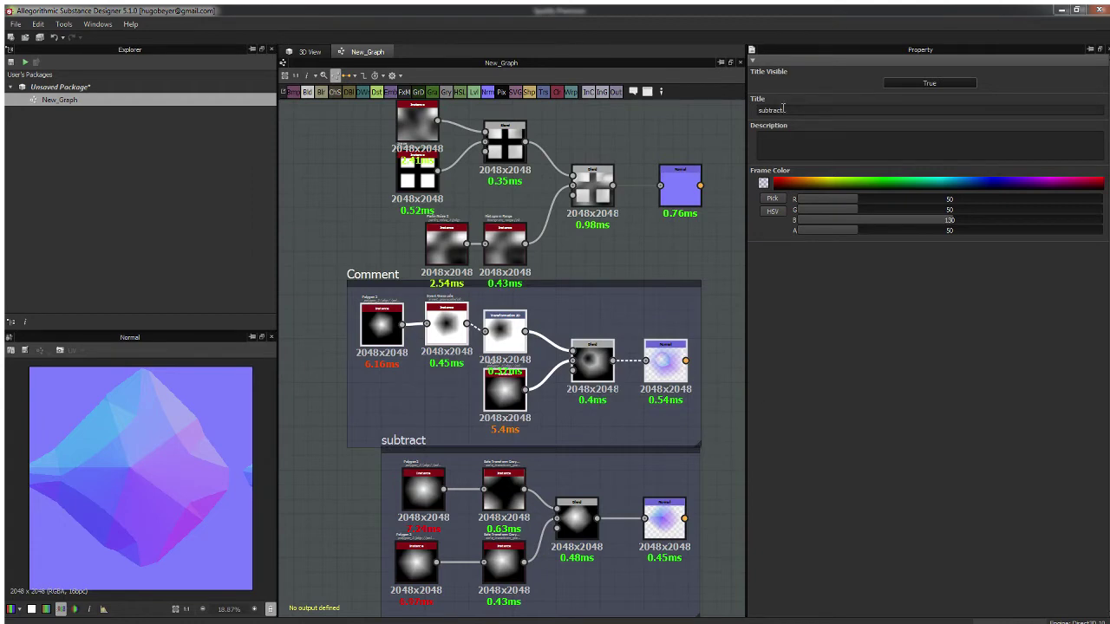
Step: Move the lowest frame down, clear of the middle frame, and title it "Subtract"
{"action": "left_click_drag", "start_coordinate": [783, 109], "coordinate": [532, 162]}
{"action": "key", "text": "Return"}
{"action": "left_click_drag", "start_coordinate": [390, 285], "coordinate": [400, 285]}
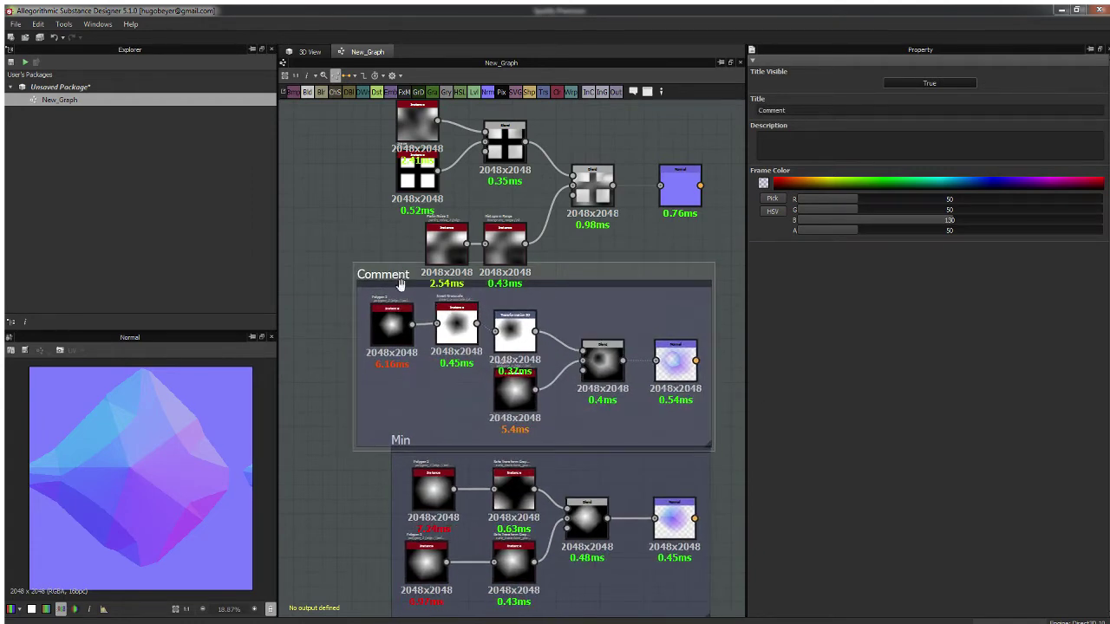
{"action": "middle_click_drag", "start_coordinate": [400, 284], "coordinate": [390, 160]}
{"action": "left_click", "coordinate": [378, 375]}
{"action": "left_click_drag", "start_coordinate": [383, 321], "coordinate": [374, 386]}
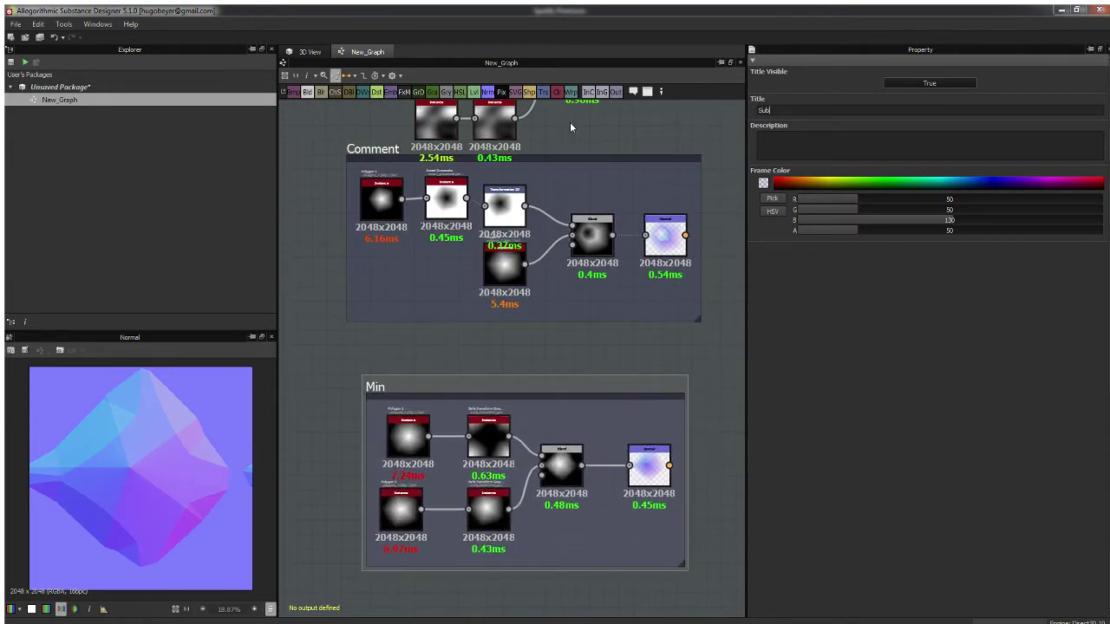
{"action": "type", "text": "Subtract"}
{"action": "key", "text": "Return"}
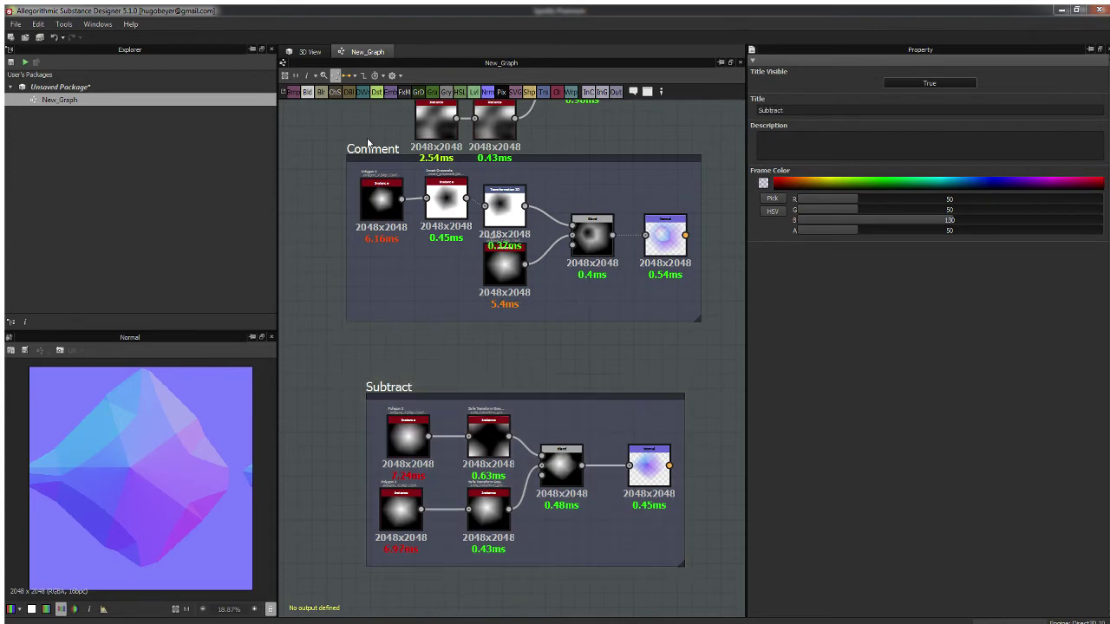
Step: Move the middle frame down closer to the Subtract frame and title it "Min"
{"action": "left_click_drag", "start_coordinate": [377, 143], "coordinate": [387, 187]}
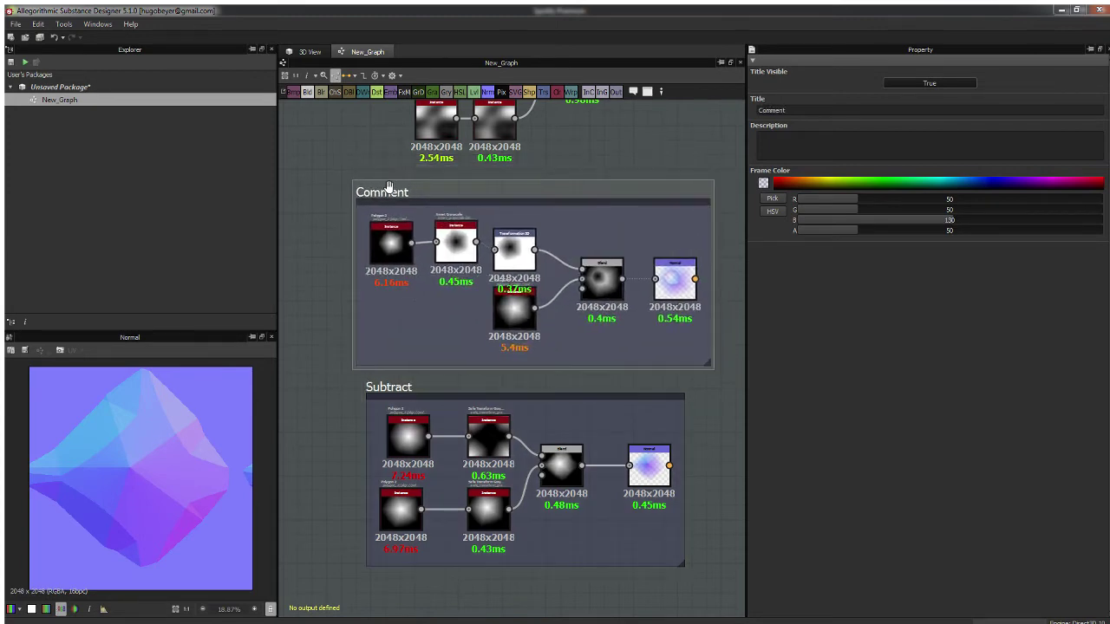
{"action": "double_click", "coordinate": [810, 110]}
{"action": "type", "text": "Min"}
{"action": "key", "text": "Return"}
Step: Enclose the uppermost graph's noise, shape, Blend and Normal nodes in a frame titled "Max"
{"action": "middle_click_drag", "start_coordinate": [287, 152], "coordinate": [322, 320]}
{"action": "left_click_drag", "start_coordinate": [393, 121], "coordinate": [719, 310]}
{"action": "middle_click_drag", "start_coordinate": [718, 311], "coordinate": [615, 314]}
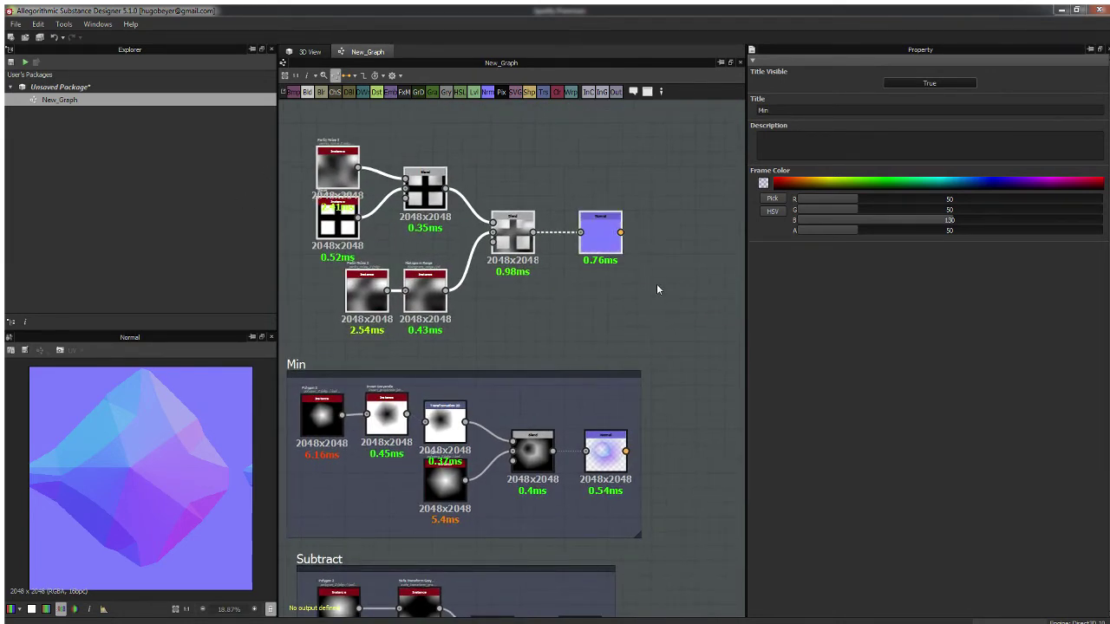
{"action": "left_click", "coordinate": [647, 92]}
{"action": "left_click_drag", "start_coordinate": [336, 121], "coordinate": [315, 124]}
{"action": "middle_click_drag", "start_coordinate": [543, 144], "coordinate": [681, 173]}
{"action": "left_click_drag", "start_coordinate": [800, 114], "coordinate": [679, 123]}
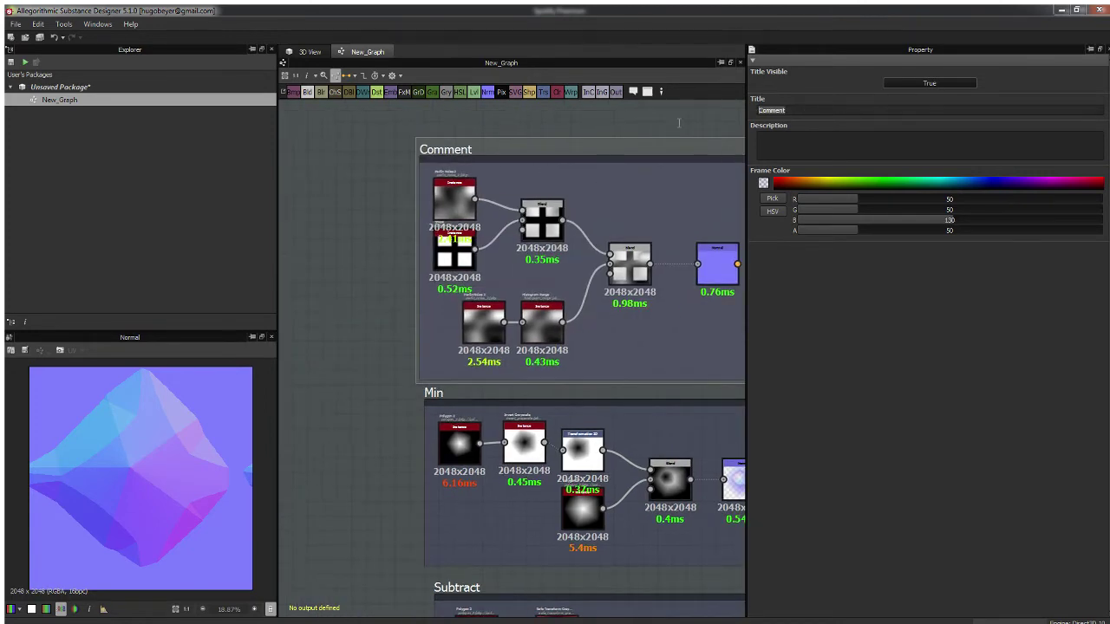
{"action": "type", "text": "Max"}
{"action": "key", "text": "Return"}
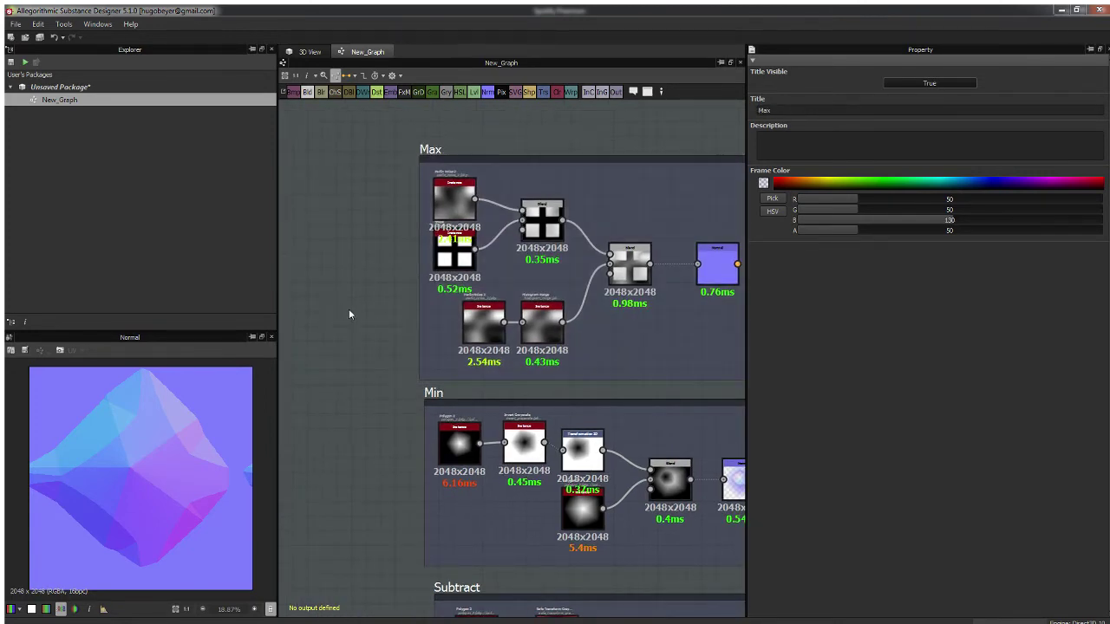
Step: Preview the Max group's Normal node
{"action": "scroll", "coordinate": [500, 304], "scroll_direction": "down", "scroll_amount": 2}
{"action": "scroll", "coordinate": [529, 376], "scroll_direction": "up", "scroll_amount": 2}
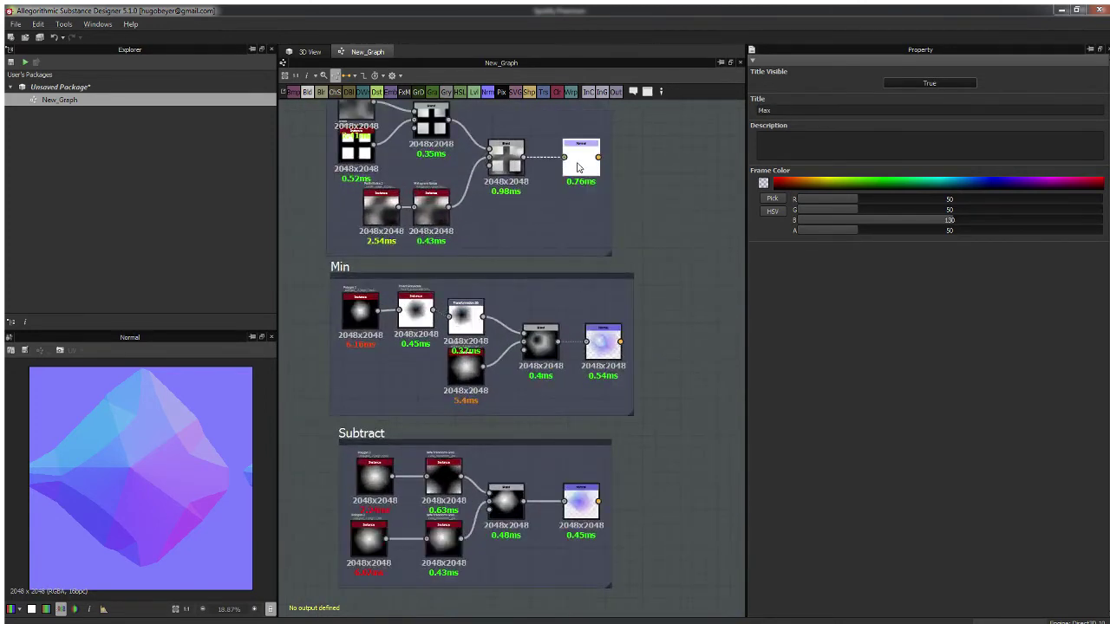
{"action": "double_click", "coordinate": [629, 281]}
{"action": "middle_click_drag", "start_coordinate": [476, 277], "coordinate": [529, 384]}
{"action": "scroll", "coordinate": [529, 384], "scroll_direction": "up", "scroll_amount": 2}
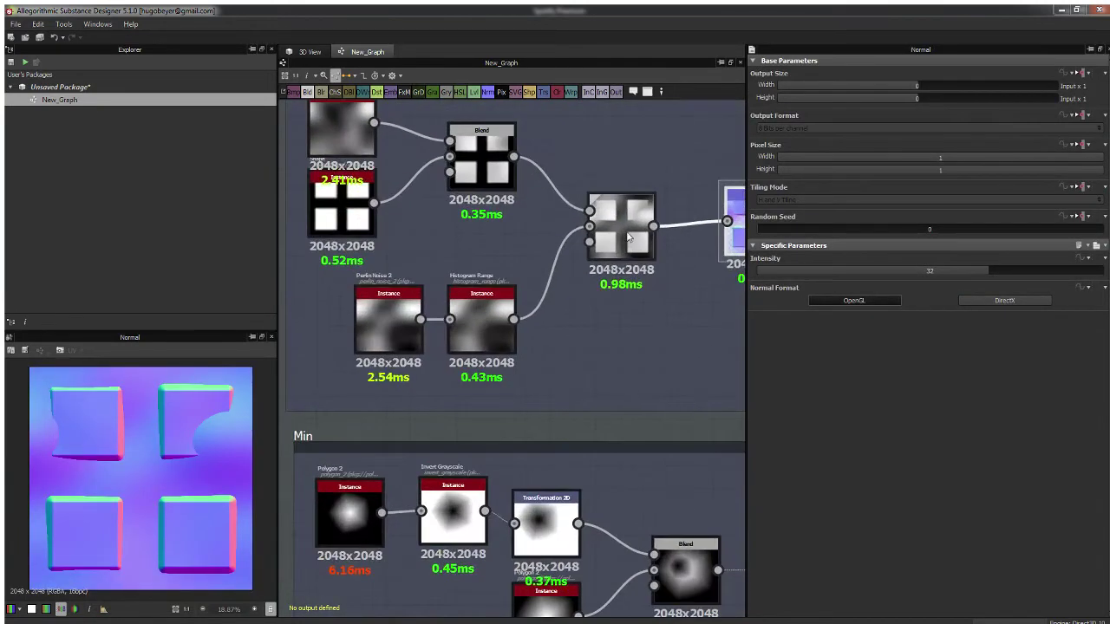
Step: Switch the Max group's final Blend to Subtract and preview the connected Normal node
{"action": "double_click", "coordinate": [619, 223]}
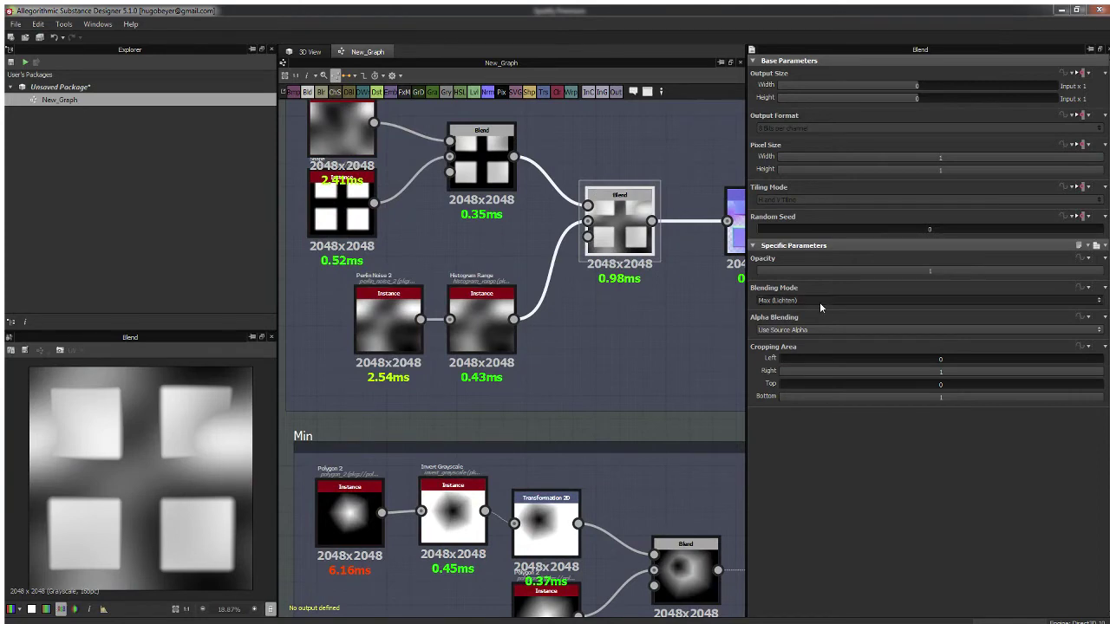
{"action": "left_click", "coordinate": [809, 325]}
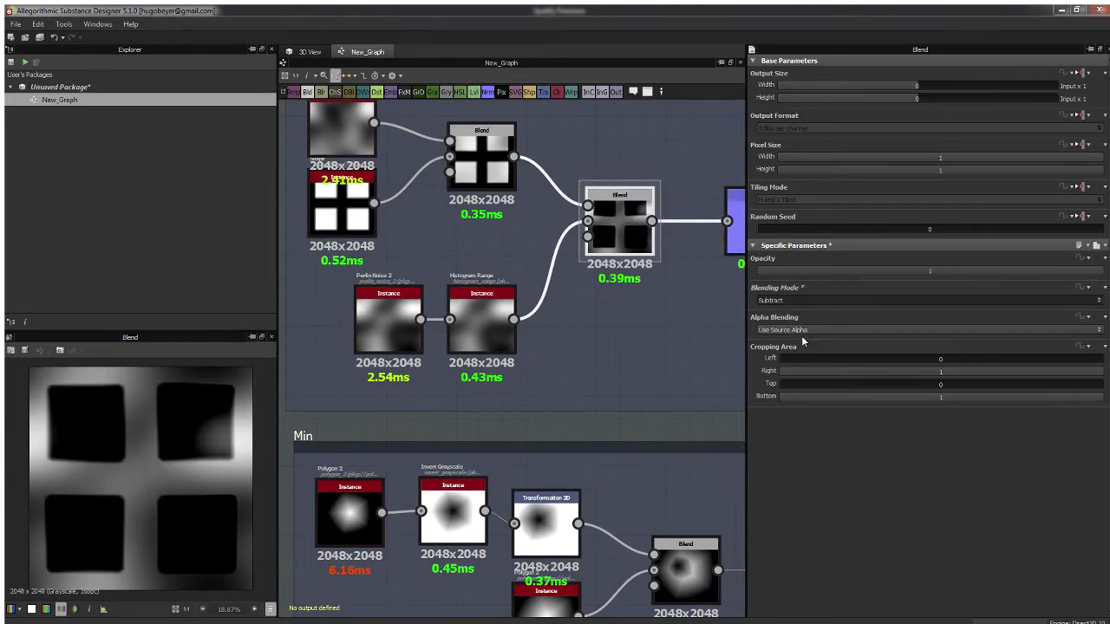
{"action": "middle_click_drag", "start_coordinate": [611, 292], "coordinate": [504, 310]}
{"action": "double_click", "coordinate": [651, 241]}
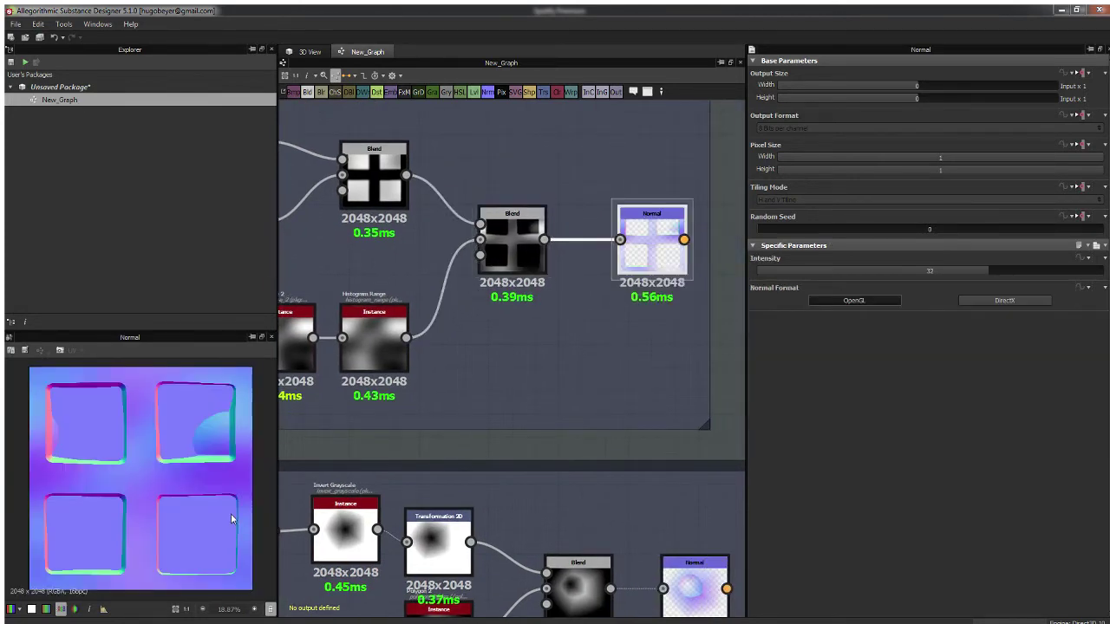
Step: Set the Max group's final Blend to Opacity 0.37 and its mode to Min (Darken)
{"action": "left_click", "coordinate": [525, 257]}
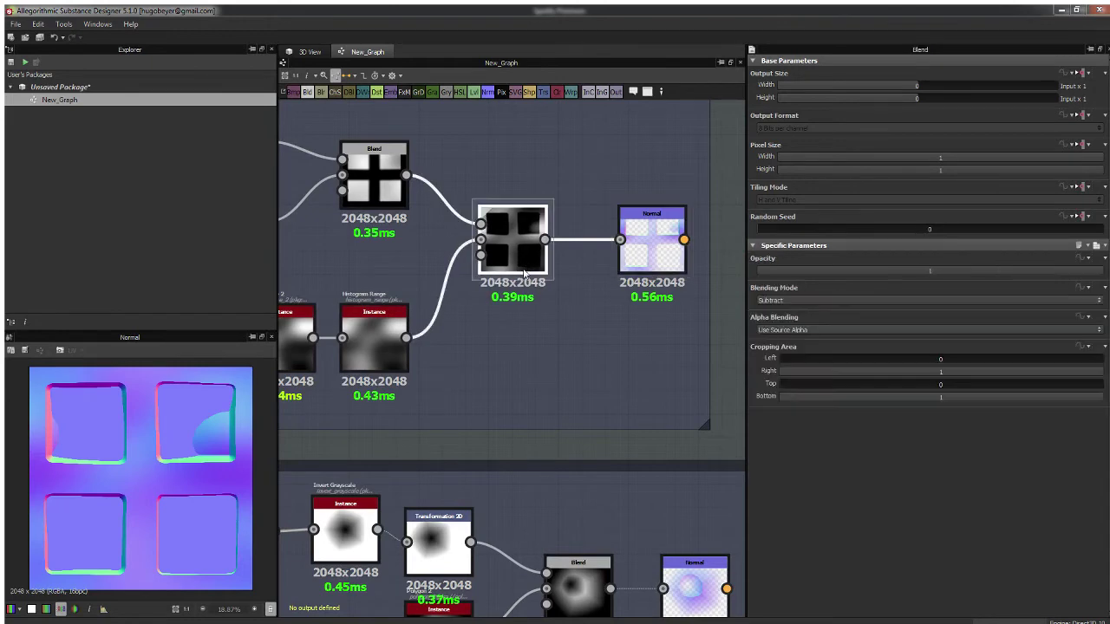
{"action": "left_click_drag", "start_coordinate": [940, 270], "coordinate": [884, 277]}
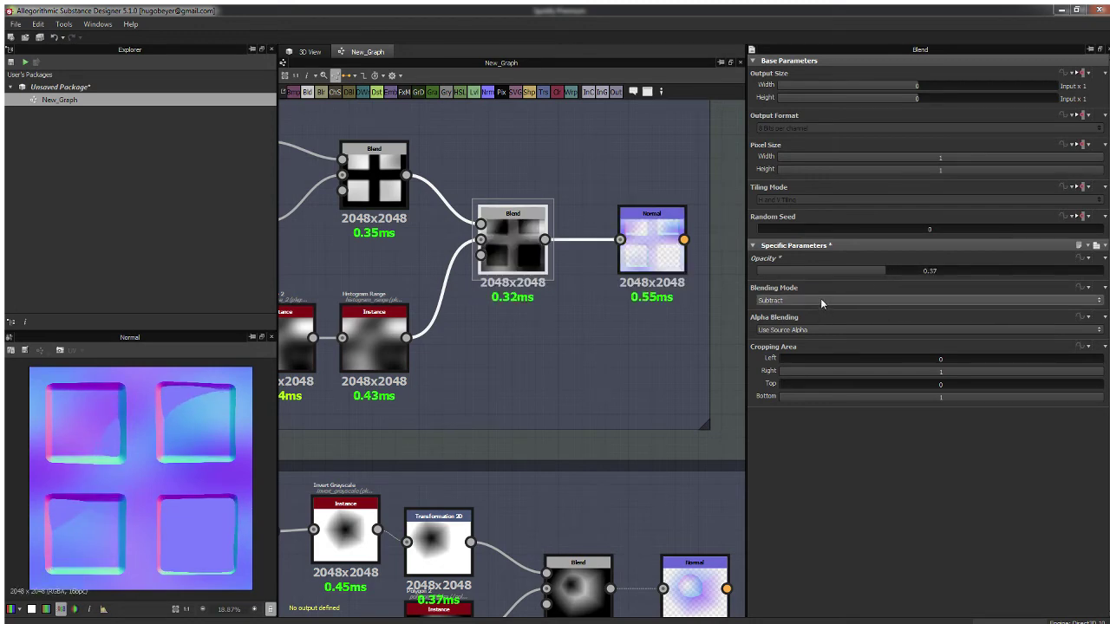
{"action": "left_click", "coordinate": [774, 360]}
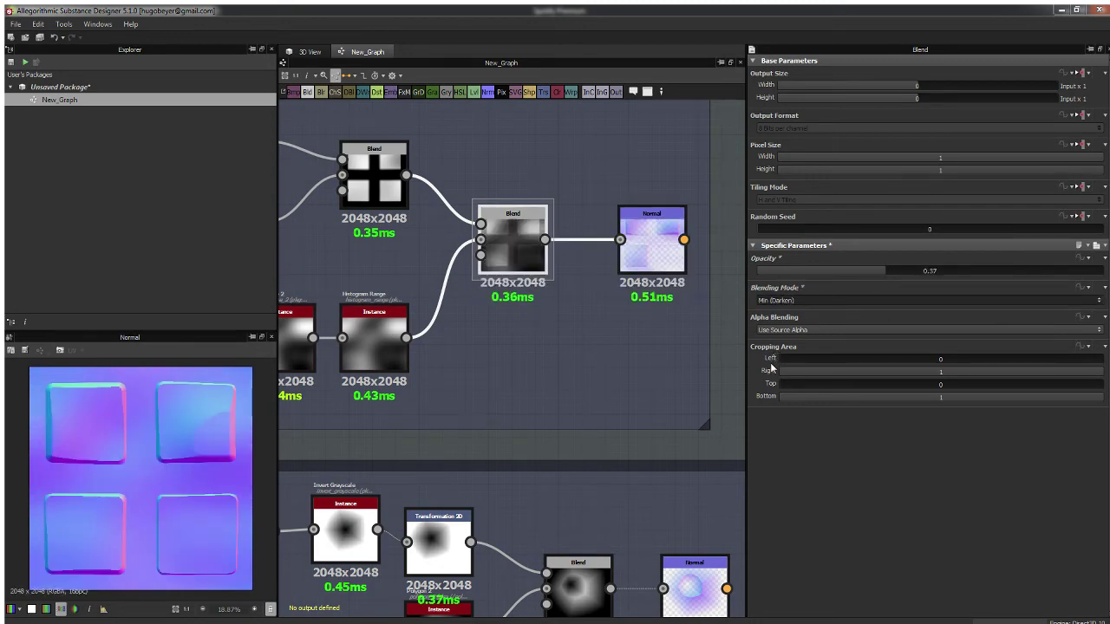
{"action": "left_click", "coordinate": [654, 256]}
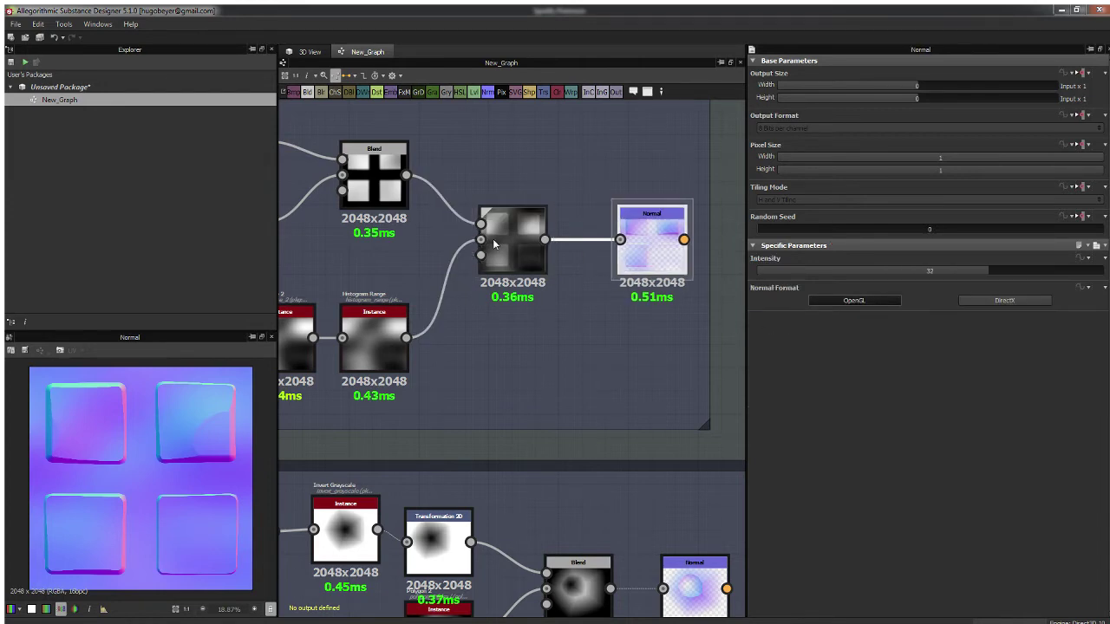
Step: Raise the final Blend's Opacity slightly and bring the Blend and Normal nodes closer together
{"action": "left_click_drag", "start_coordinate": [507, 258], "coordinate": [518, 258]}
{"action": "left_click_drag", "start_coordinate": [916, 270], "coordinate": [941, 271]}
{"action": "left_click_drag", "start_coordinate": [648, 245], "coordinate": [636, 245]}
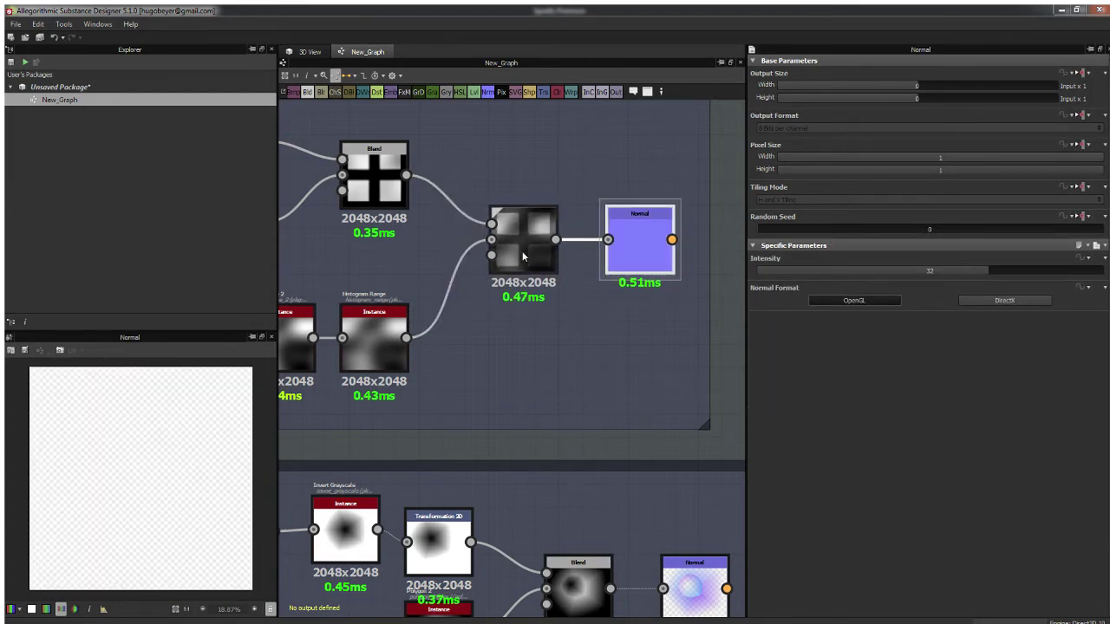
{"action": "left_click", "coordinate": [523, 255]}
{"action": "left_click", "coordinate": [658, 253]}
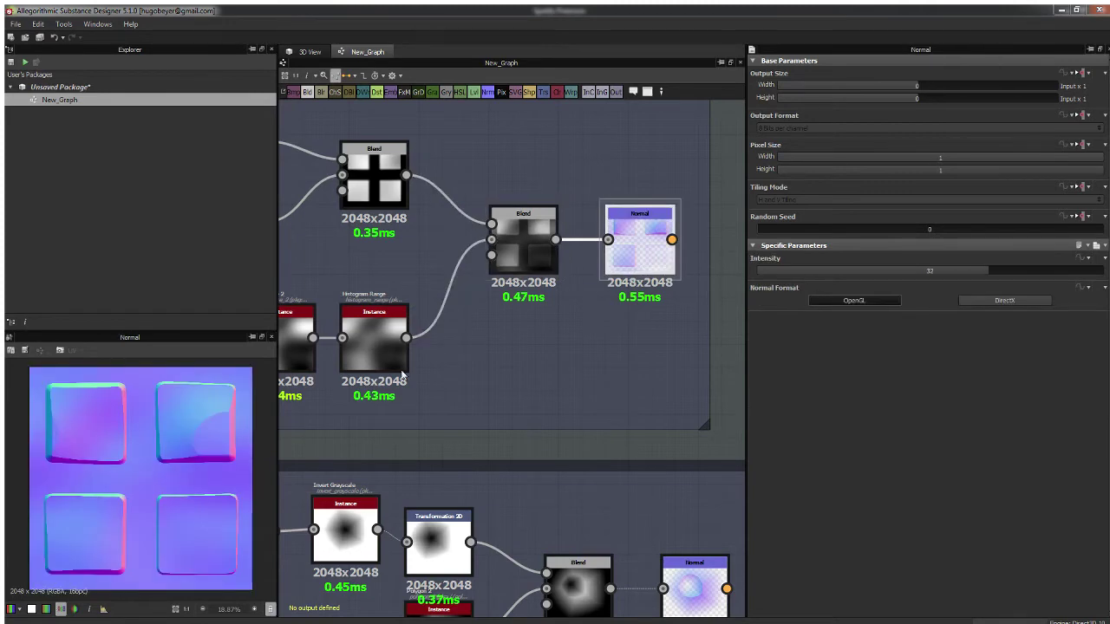
Step: Insert an Invert Grayscale node between the Max group's two Blend nodes and inspect the resulting Normal preview
{"action": "middle_click_drag", "start_coordinate": [693, 299], "coordinate": [821, 364]}
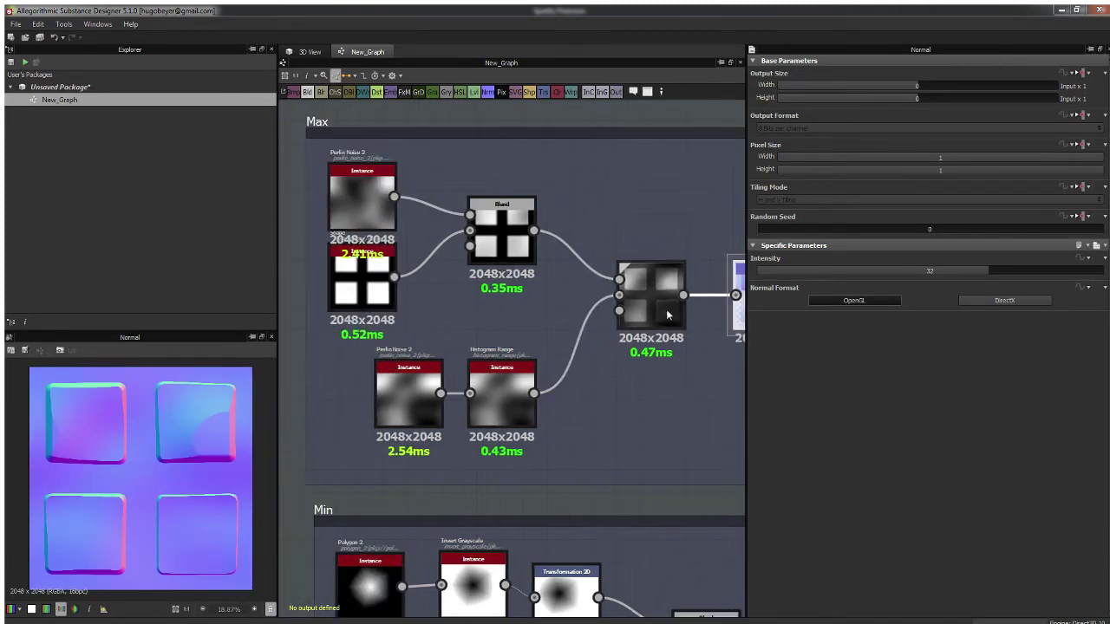
{"action": "left_click", "coordinate": [465, 227]}
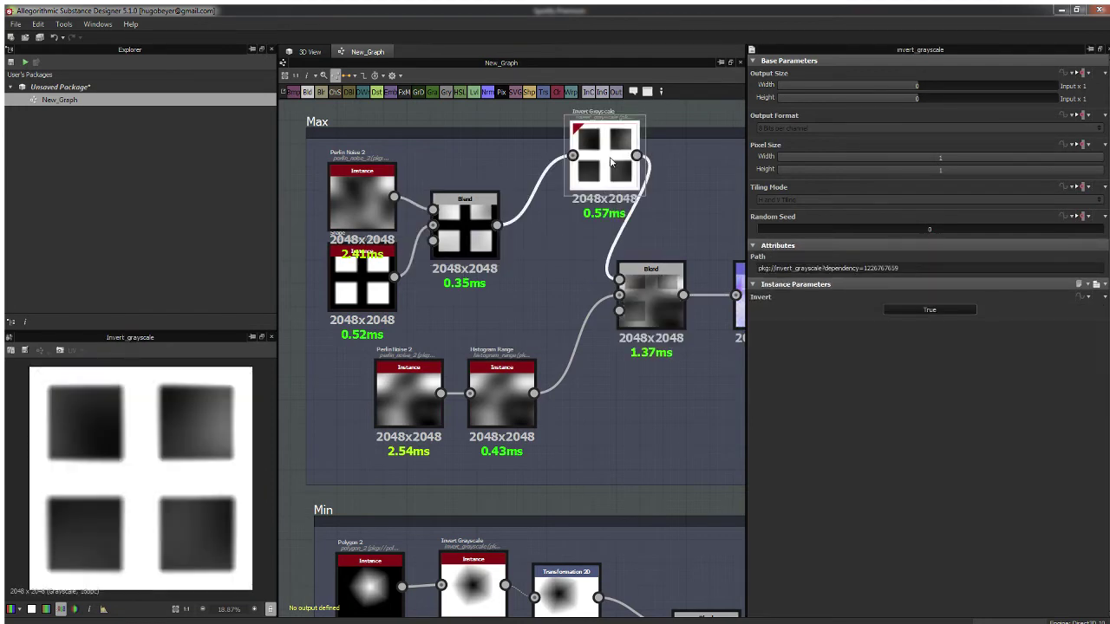
{"action": "left_click_drag", "start_coordinate": [604, 148], "coordinate": [557, 224]}
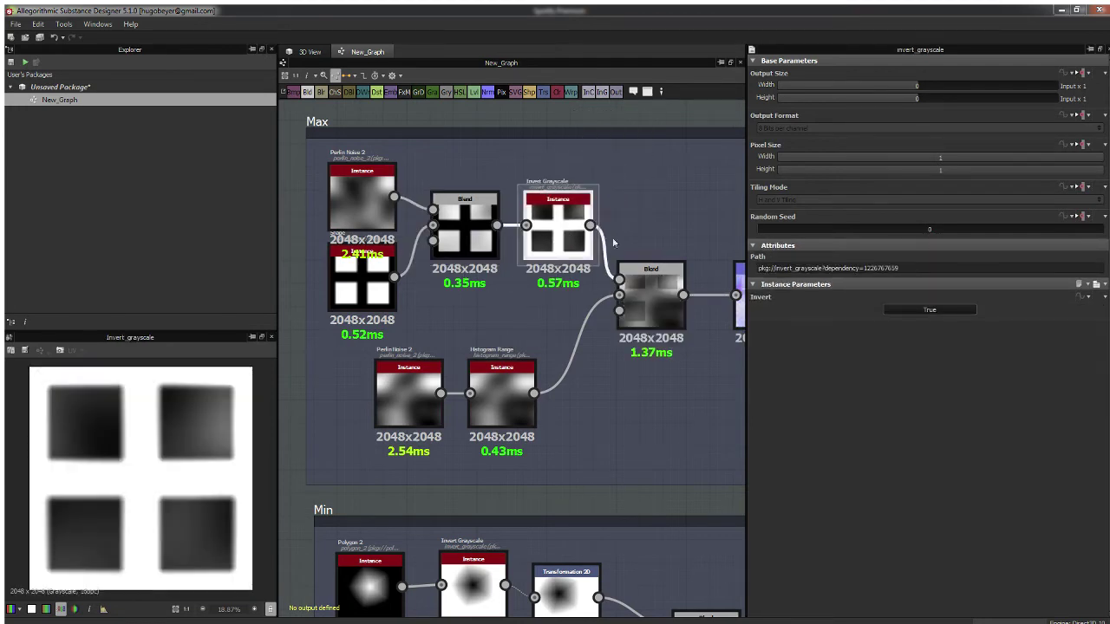
{"action": "middle_click_drag", "start_coordinate": [697, 306], "coordinate": [499, 275]}
{"action": "left_click", "coordinate": [459, 268]}
{"action": "left_click", "coordinate": [568, 273]}
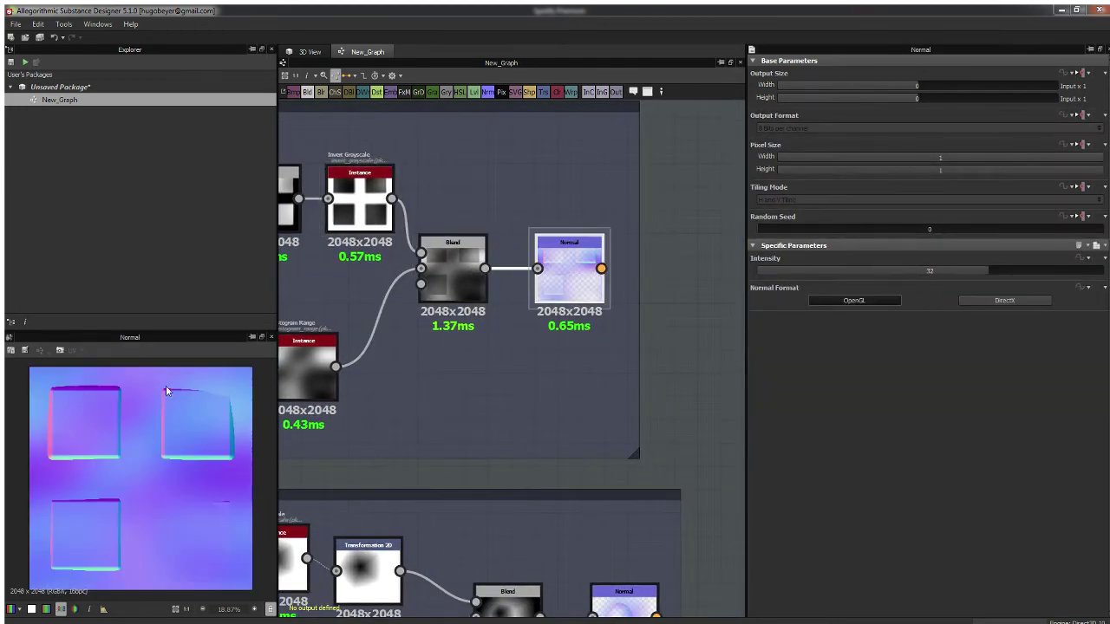
Step: Undo the insertion of the Invert Grayscale node between the Max group's two Blend nodes
{"action": "middle_click_drag", "start_coordinate": [449, 225], "coordinate": [533, 232]}
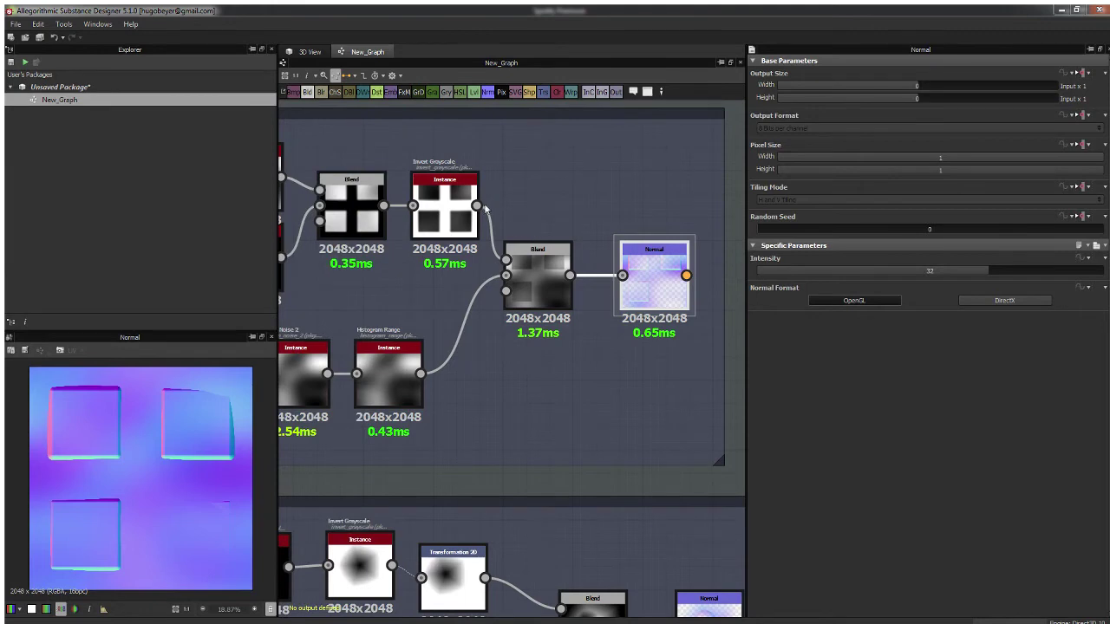
{"action": "mouse_move", "coordinate": [496, 199]}
{"action": "middle_mouse_down"}
{"action": "mouse_move", "coordinate": [598, 259]}
{"action": "mouse_move", "coordinate": [509, 216]}
{"action": "middle_mouse_up"}
{"action": "key", "text": "ctrl+z"}
{"action": "key", "text": "ctrl+z"}
{"action": "key", "text": "ctrl+z"}
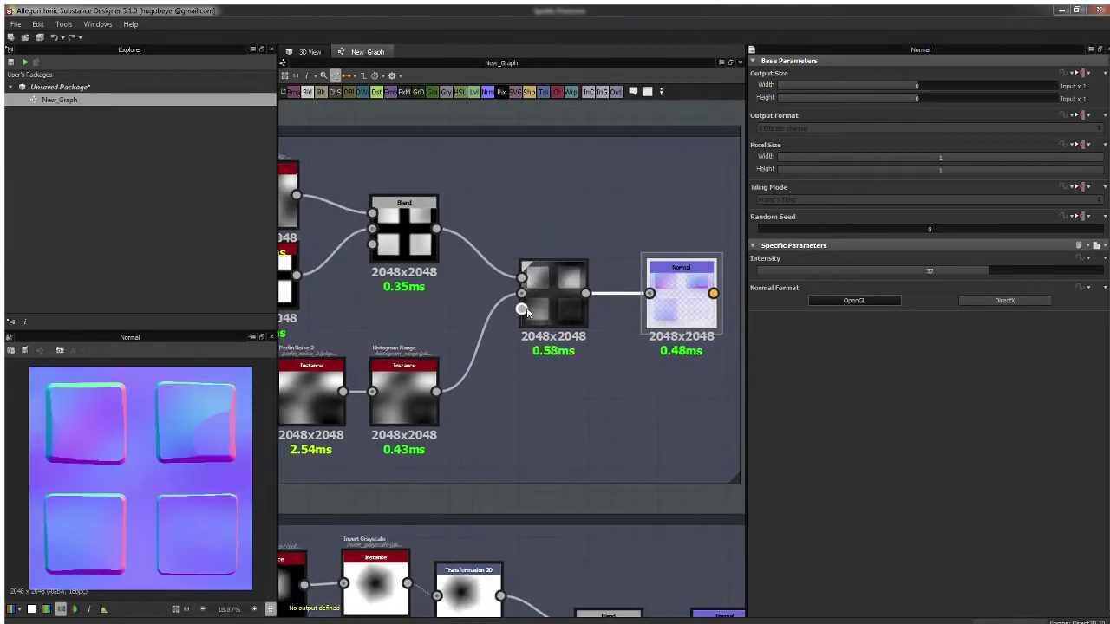
Step: Undo the earlier changes to the Max group's final Blend, back to Max (Lighten) mode at Opacity 1
{"action": "key", "text": "ctrl+z"}
{"action": "key", "text": "ctrl+z"}
{"action": "key", "text": "ctrl+z"}
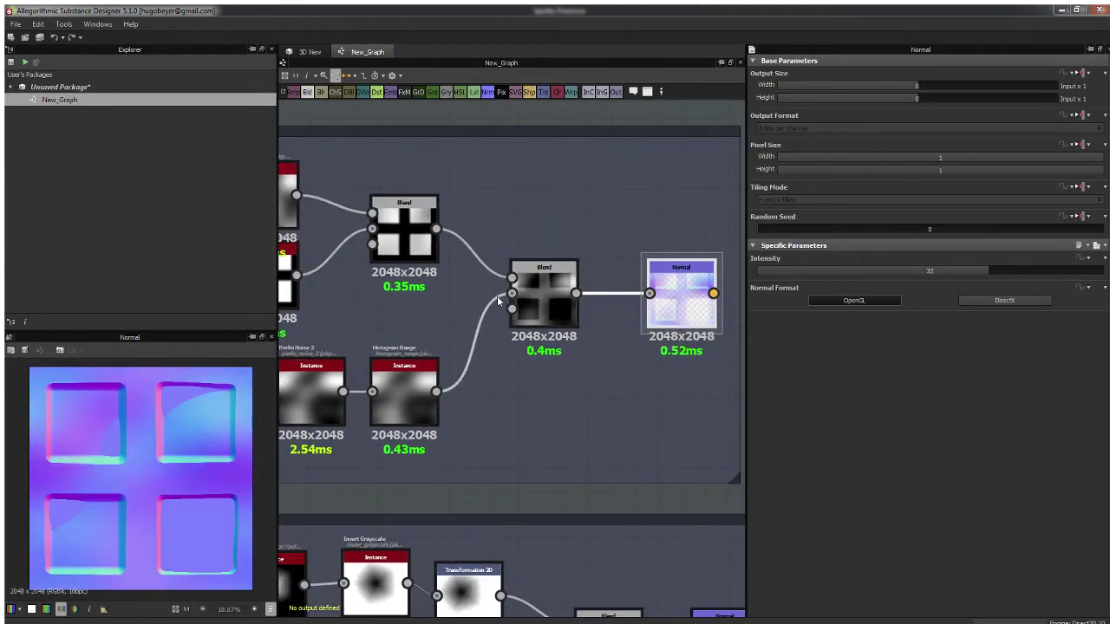
{"action": "key", "text": "ctrl+z"}
{"action": "key", "text": "ctrl+z"}
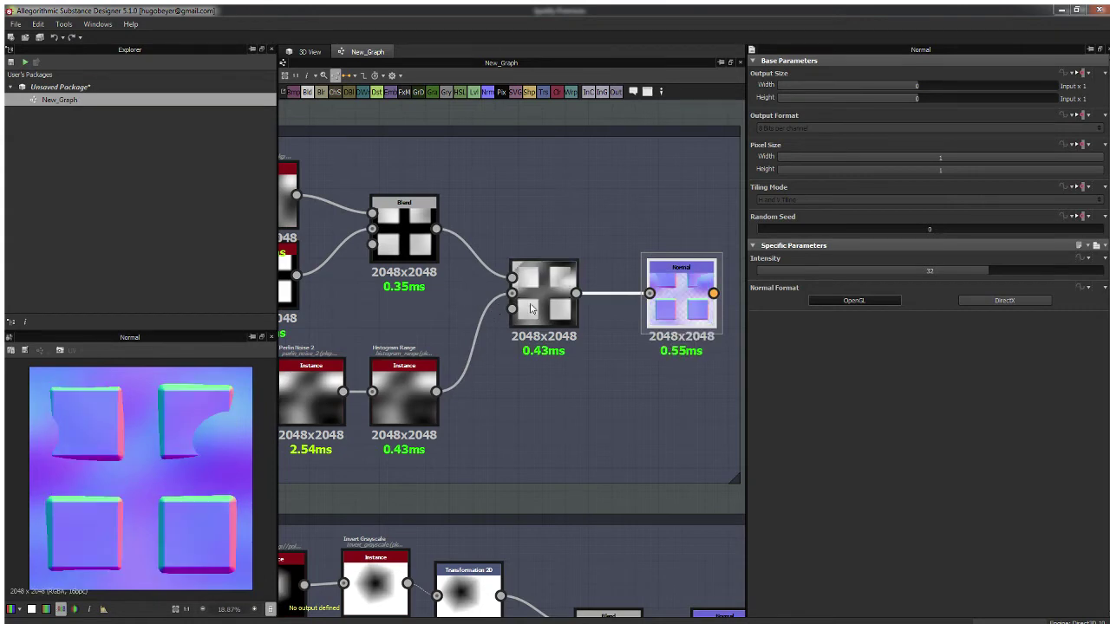
Step: Move the Min and Subtract frames with their nodes so they line up beneath the Max frame
{"action": "scroll", "coordinate": [569, 283], "scroll_direction": "down", "scroll_amount": 4}
{"action": "middle_click_drag", "start_coordinate": [565, 402], "coordinate": [568, 322]}
{"action": "middle_click_drag", "start_coordinate": [490, 302], "coordinate": [482, 312]}
{"action": "left_click_drag", "start_coordinate": [321, 136], "coordinate": [663, 567]}
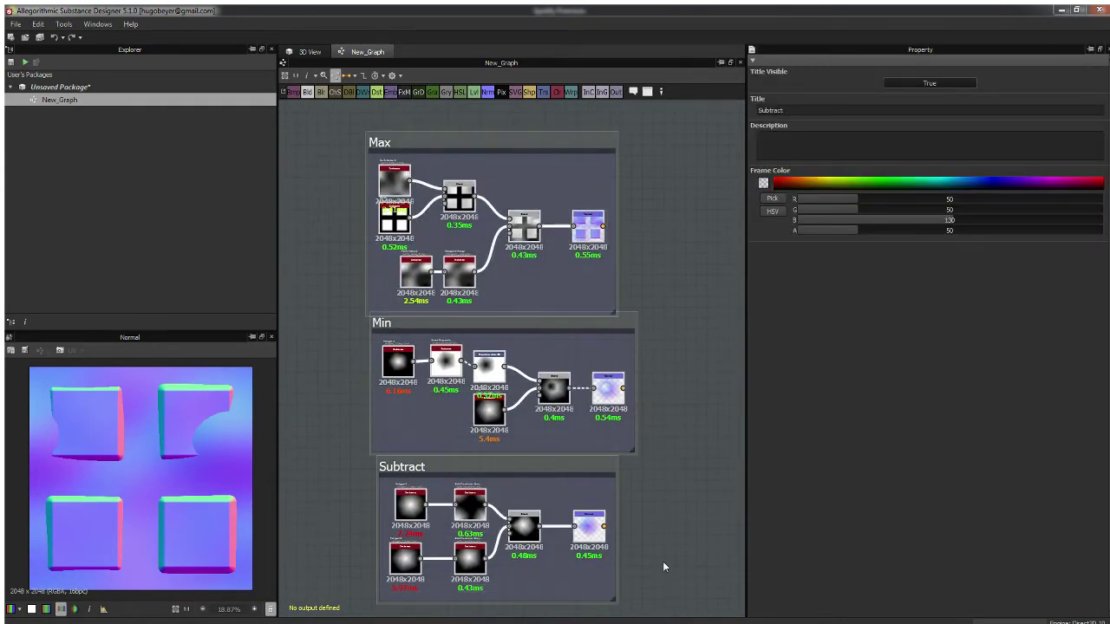
{"action": "left_click", "coordinate": [661, 546]}
{"action": "left_click_drag", "start_coordinate": [375, 323], "coordinate": [368, 322]}
{"action": "left_click_drag", "start_coordinate": [397, 461], "coordinate": [382, 466]}
{"action": "left_click", "coordinate": [641, 388]}
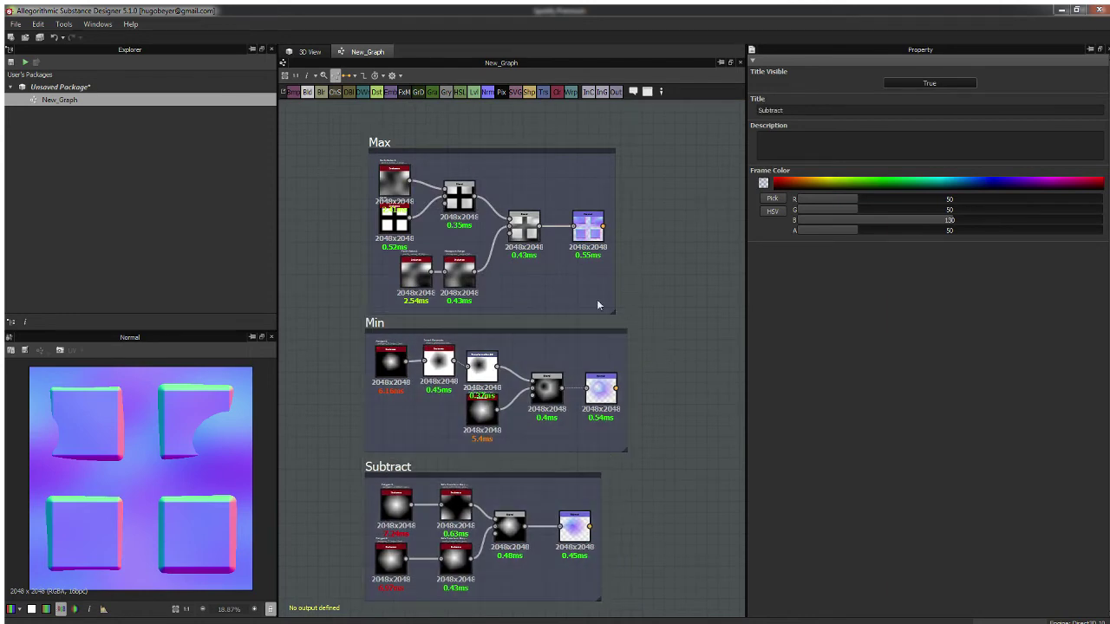
{"action": "middle_click_drag", "start_coordinate": [540, 480], "coordinate": [533, 315]}
{"action": "middle_click_drag", "start_coordinate": [440, 370], "coordinate": [439, 318]}
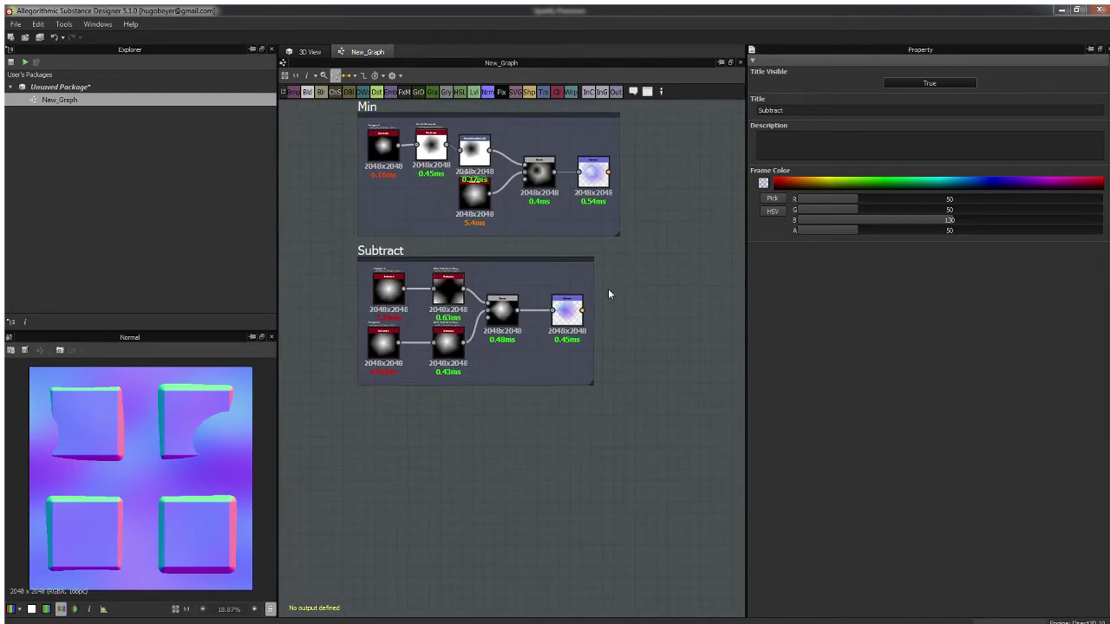
{"action": "middle_click_drag", "start_coordinate": [603, 222], "coordinate": [589, 267]}
{"action": "right_click_drag", "start_coordinate": [558, 343], "coordinate": [529, 269], "text": "alt"}
{"action": "middle_click_drag", "start_coordinate": [529, 270], "coordinate": [624, 359]}
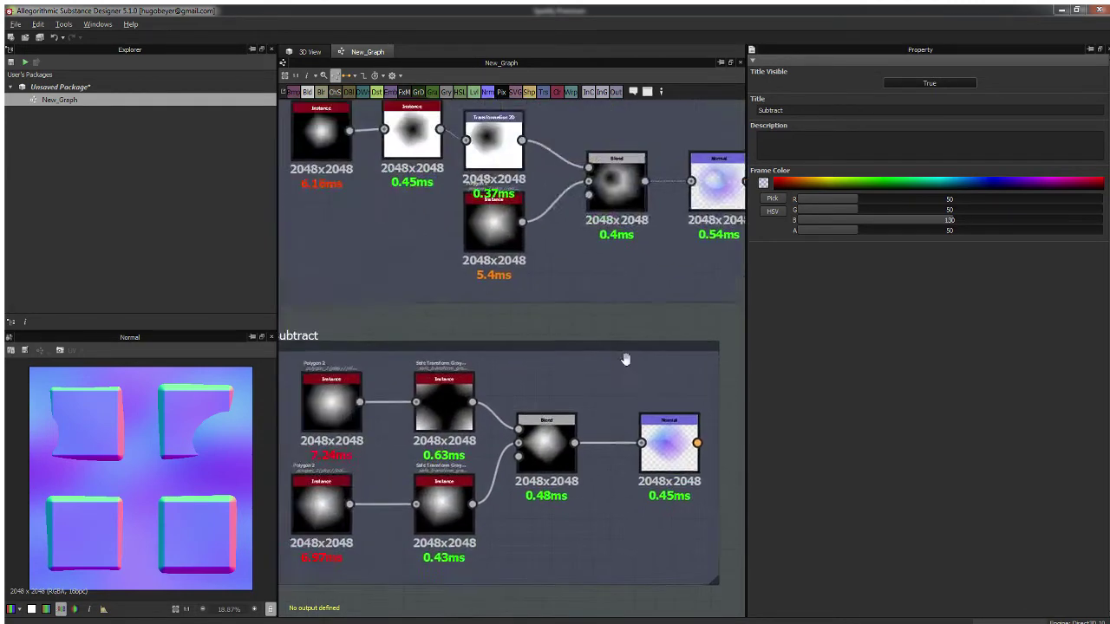
{"action": "right_click_drag", "start_coordinate": [592, 262], "coordinate": [582, 317], "text": "alt"}
{"action": "middle_click_drag", "start_coordinate": [581, 317], "coordinate": [585, 484]}
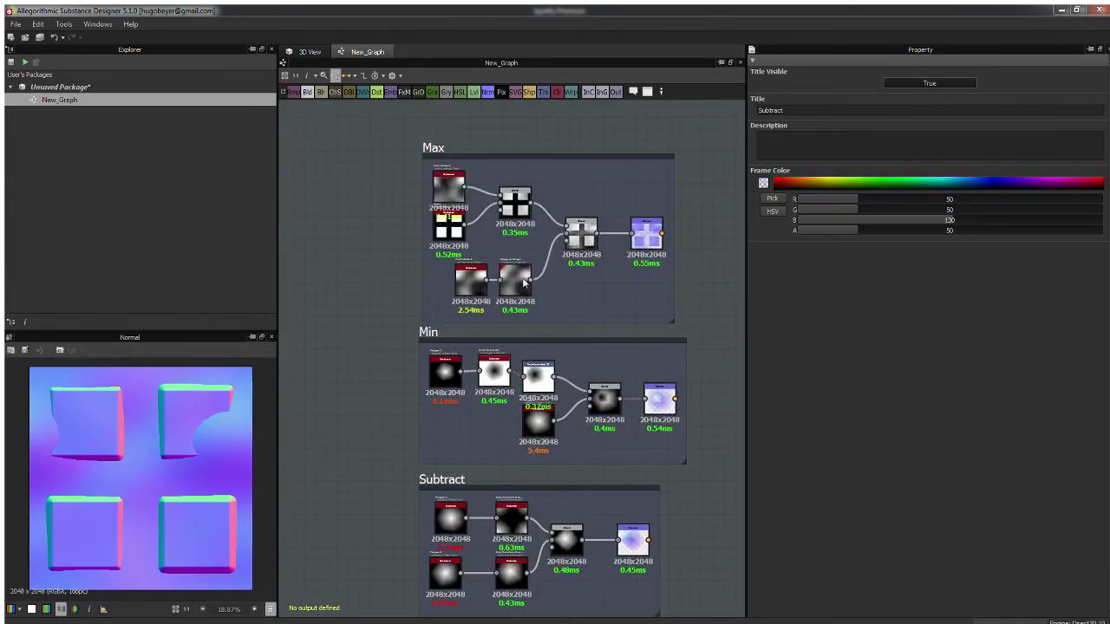
{"action": "middle_click_drag", "start_coordinate": [532, 366], "coordinate": [501, 291]}
{"action": "middle_click_drag", "start_coordinate": [528, 344], "coordinate": [495, 391]}
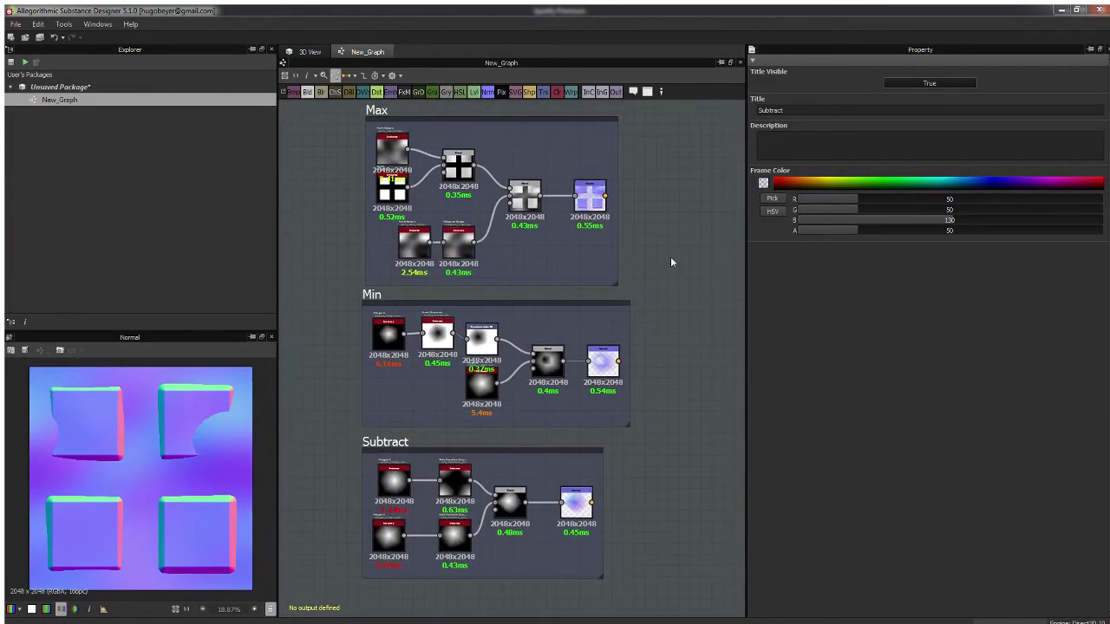
{"action": "middle_click_drag", "start_coordinate": [671, 258], "coordinate": [624, 359]}
{"action": "scroll", "coordinate": [549, 254], "scroll_direction": "up", "scroll_amount": 4}
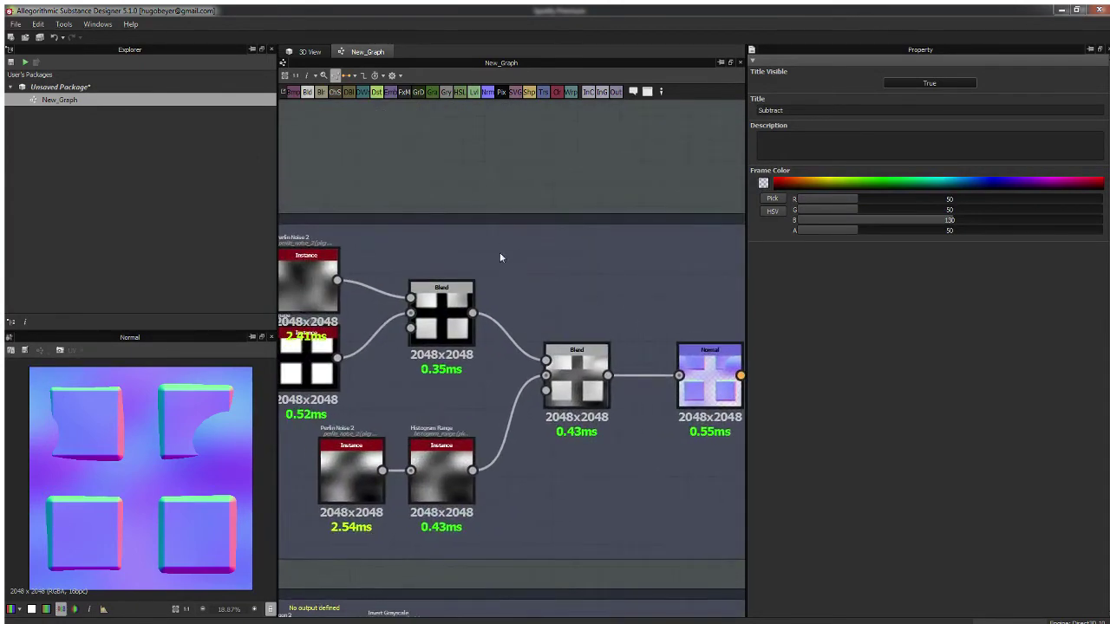
{"action": "scroll", "coordinate": [520, 278], "scroll_direction": "down", "scroll_amount": 3}
Step: Preview the Max group's final Blend in the 2D View and delete the Normal node connected to it
{"action": "left_click", "coordinate": [564, 308]}
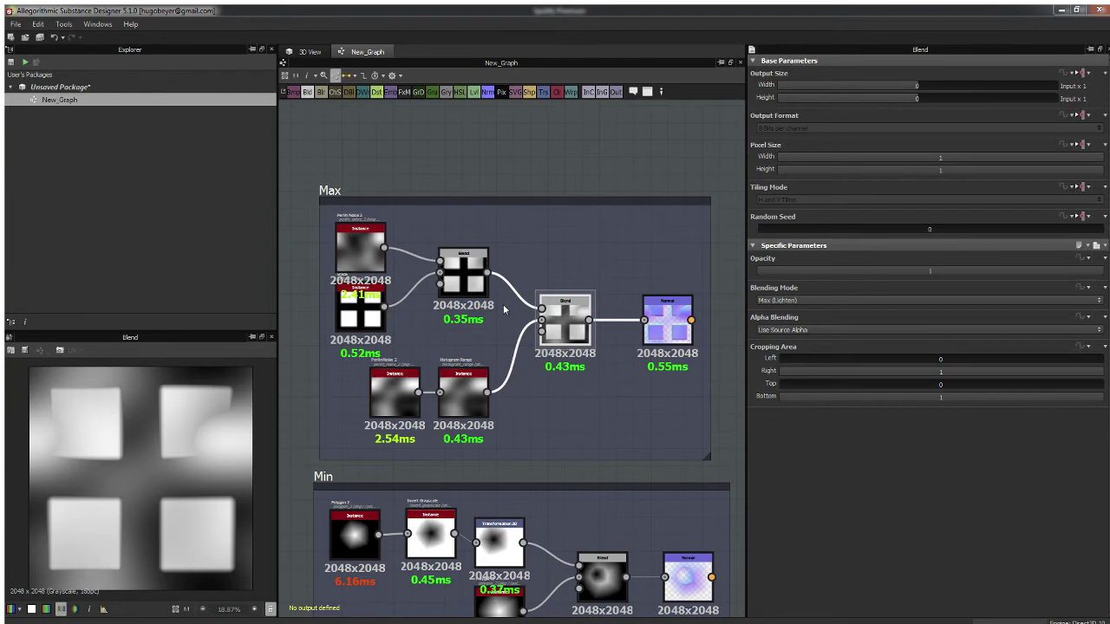
{"action": "middle_click_drag", "start_coordinate": [572, 185], "coordinate": [520, 192]}
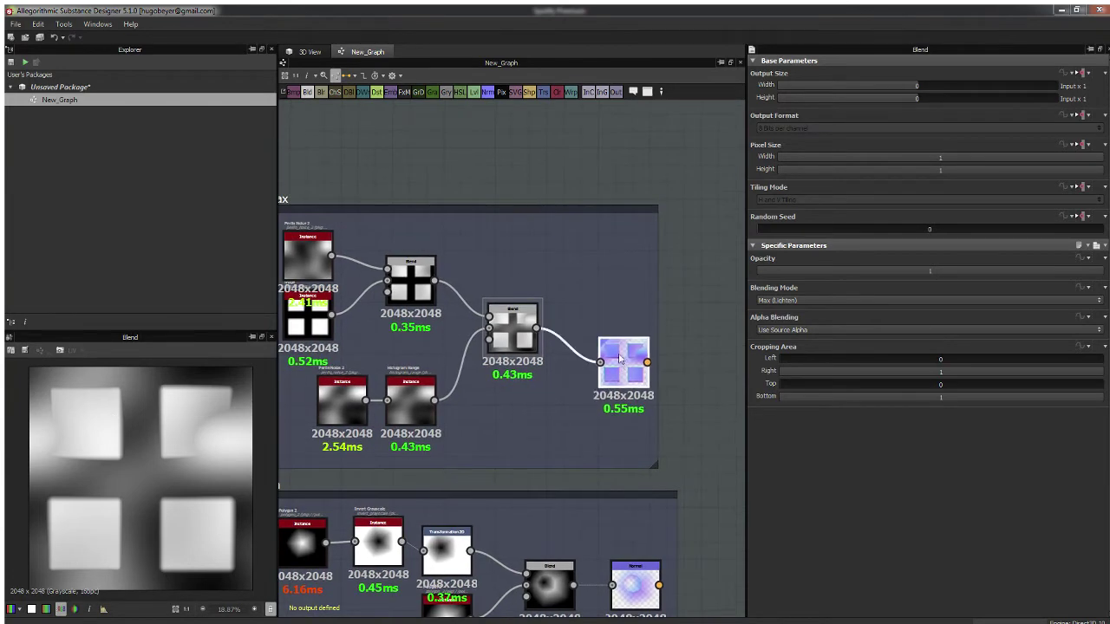
{"action": "middle_click_drag", "start_coordinate": [575, 250], "coordinate": [570, 263]}
{"action": "left_click_drag", "start_coordinate": [506, 349], "coordinate": [497, 349]}
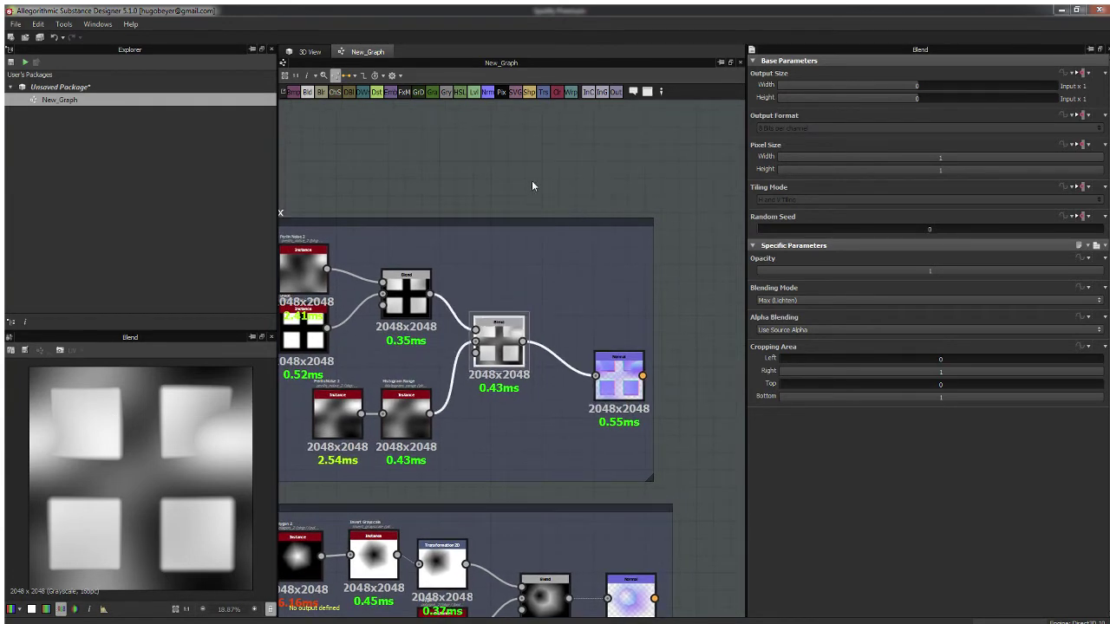
{"action": "left_click", "coordinate": [531, 181]}
{"action": "left_click", "coordinate": [499, 353]}
{"action": "left_click", "coordinate": [614, 379]}
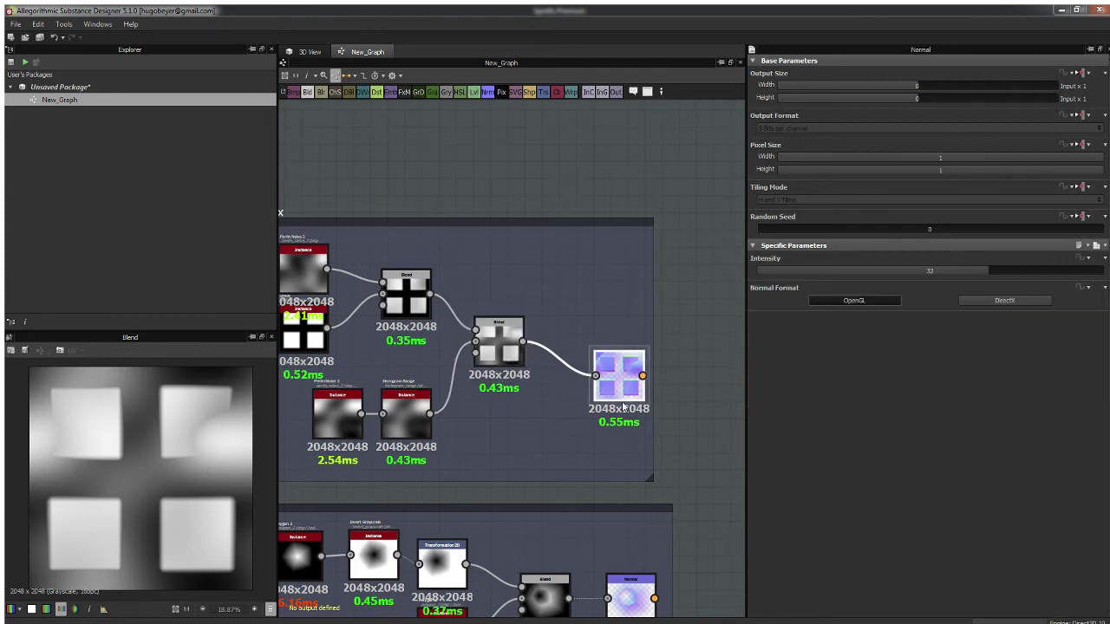
{"action": "key", "text": "Delete"}
Step: Add a new Blend node outside the Max frame, to the right of its final Blend
{"action": "middle_click_drag", "start_coordinate": [585, 344], "coordinate": [583, 308]}
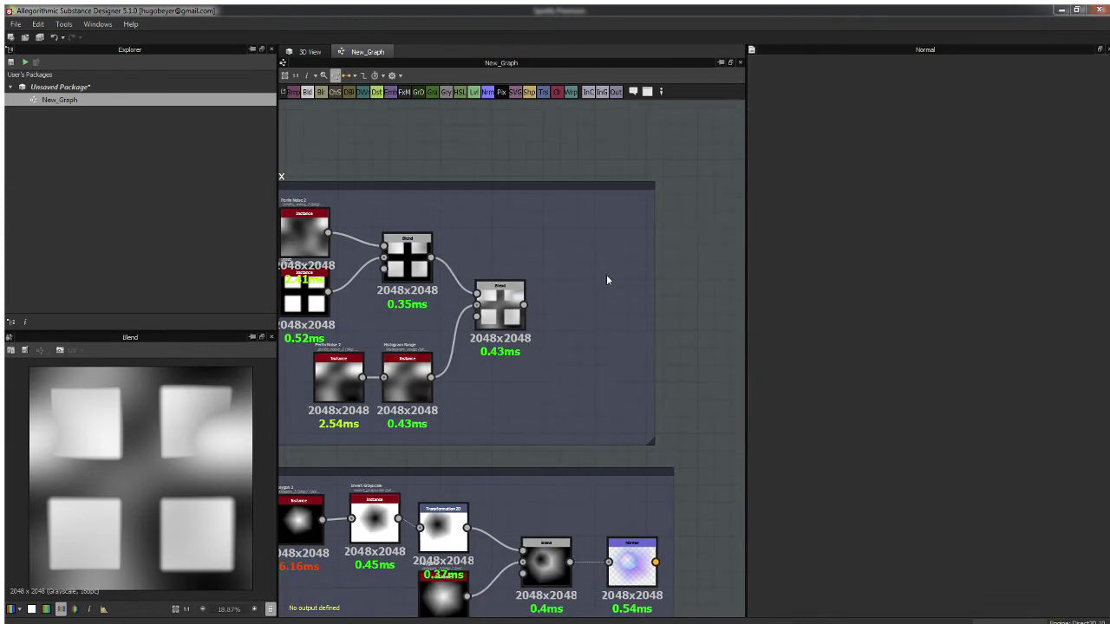
{"action": "middle_click_drag", "start_coordinate": [585, 225], "coordinate": [503, 254]}
{"action": "middle_click_drag", "start_coordinate": [622, 280], "coordinate": [543, 258]}
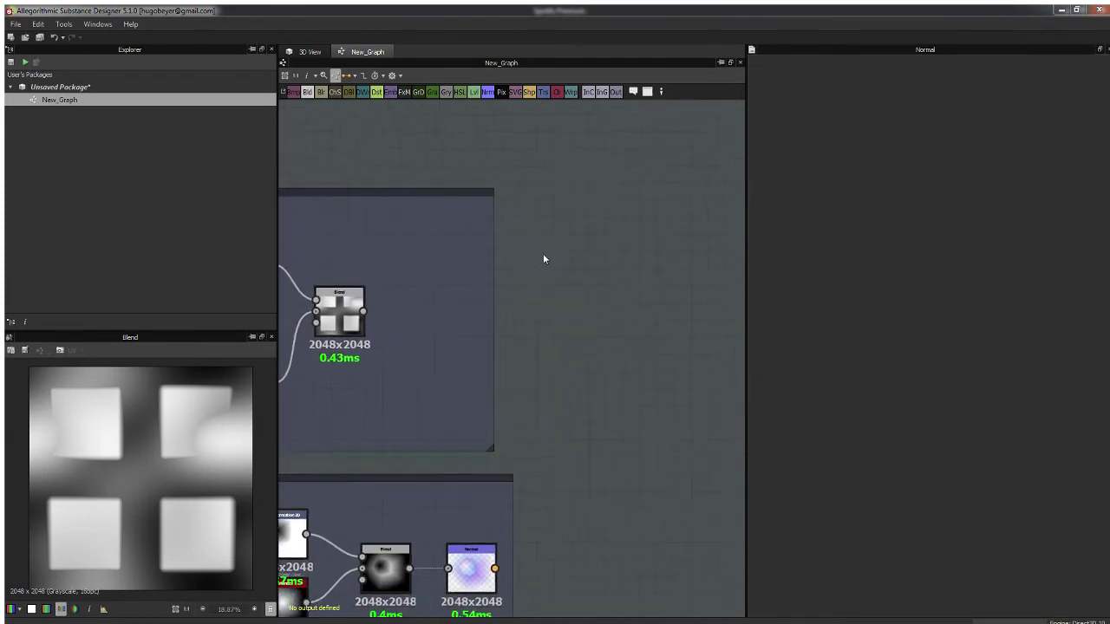
{"action": "key", "text": "b"}
{"action": "middle_click_drag", "start_coordinate": [326, 330], "coordinate": [497, 342]}
{"action": "left_click_drag", "start_coordinate": [651, 250], "coordinate": [700, 275]}
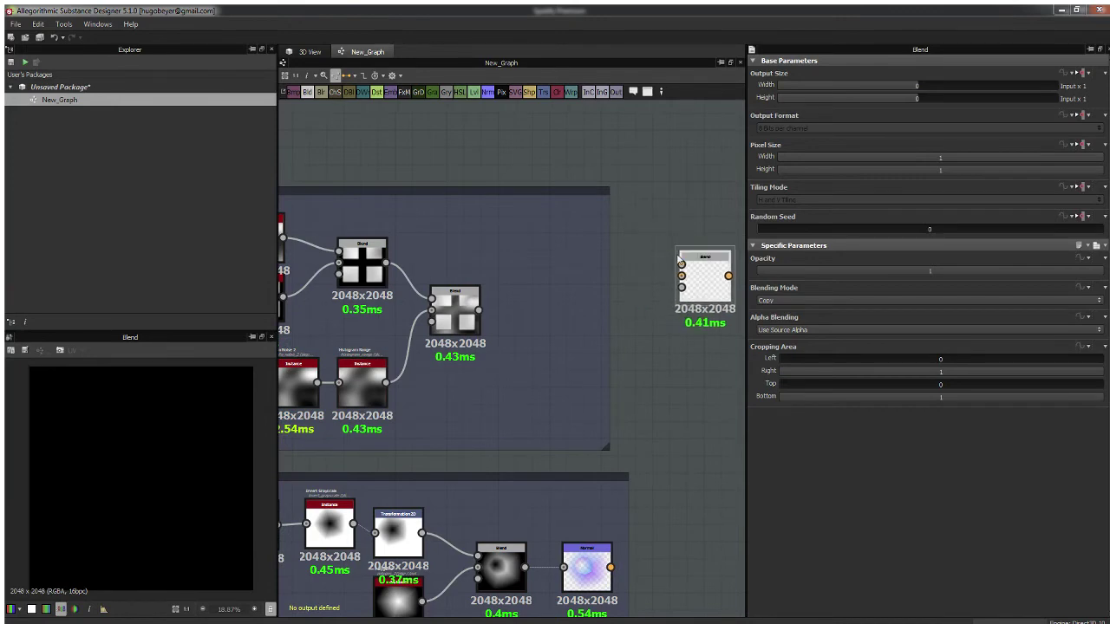
Step: Connect the Max group's first Blend as background and Histogram Range as foreground of the new Blend, and set its mode to Divide
{"action": "middle_click_drag", "start_coordinate": [669, 180], "coordinate": [618, 183]}
{"action": "double_click", "coordinate": [314, 267]}
{"action": "left_click_drag", "start_coordinate": [313, 267], "coordinate": [630, 279]}
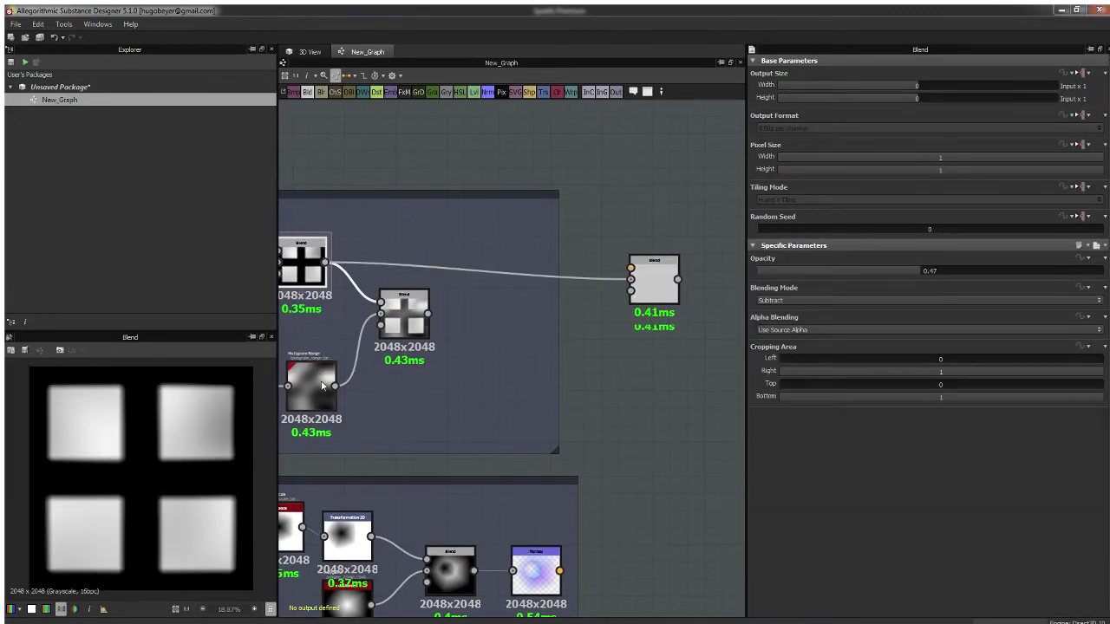
{"action": "left_click_drag", "start_coordinate": [335, 386], "coordinate": [631, 268]}
{"action": "double_click", "coordinate": [652, 286]}
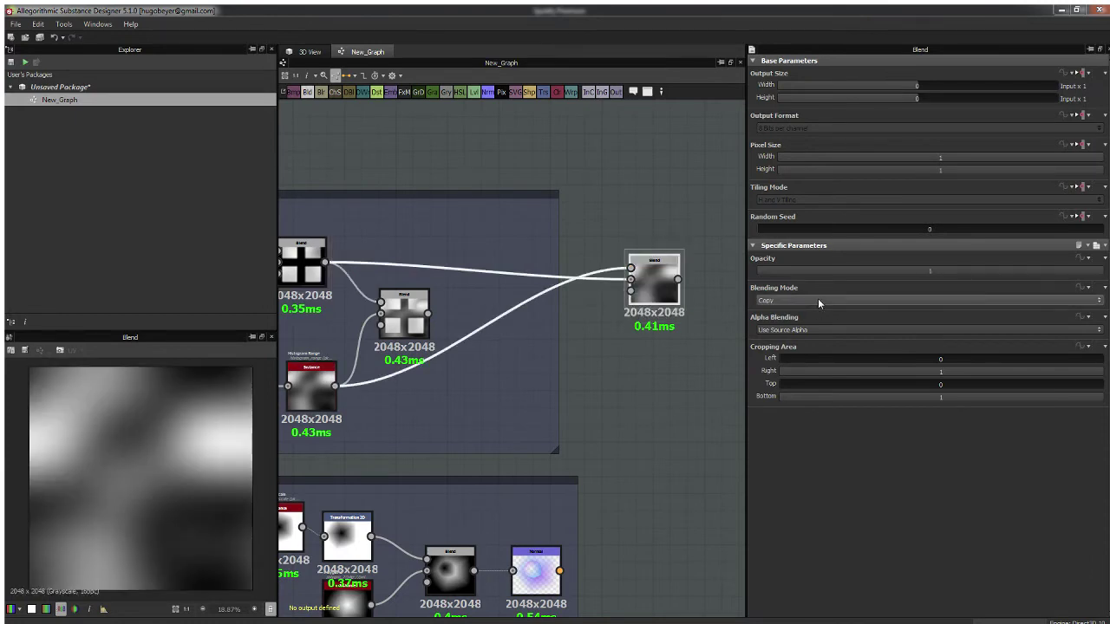
{"action": "left_click", "coordinate": [775, 376]}
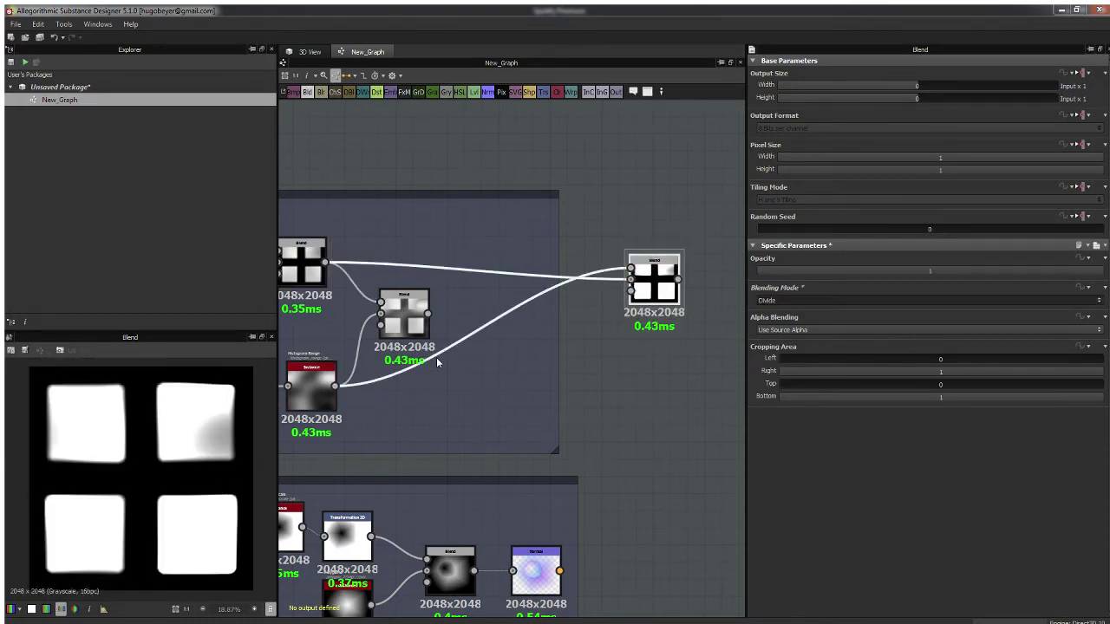
Step: Add a Histogram Scan node after the Divide Blend and set its Position to 0.01
{"action": "middle_click_drag", "start_coordinate": [546, 311], "coordinate": [617, 309]}
{"action": "middle_click_drag", "start_coordinate": [402, 356], "coordinate": [450, 345]}
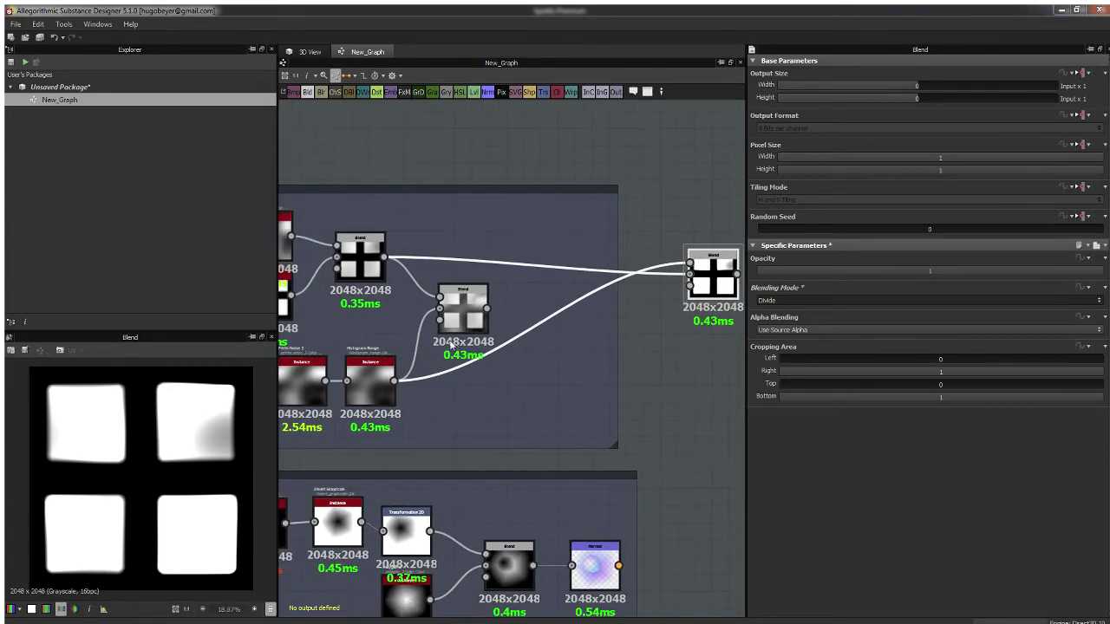
{"action": "middle_click_drag", "start_coordinate": [711, 246], "coordinate": [582, 272]}
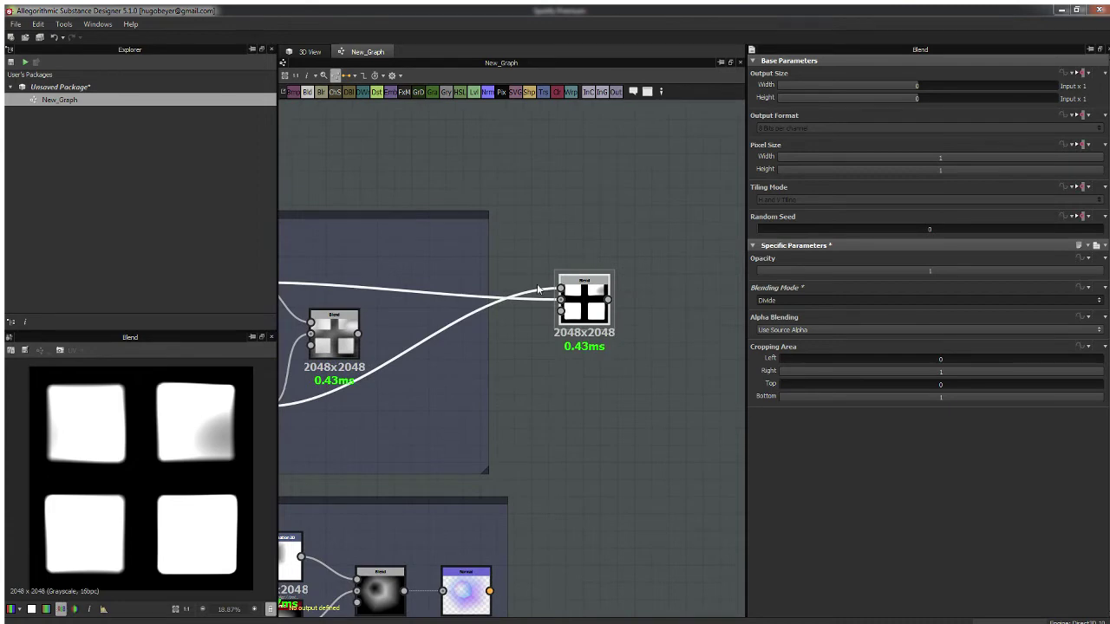
{"action": "middle_click_drag", "start_coordinate": [420, 336], "coordinate": [517, 303]}
{"action": "middle_click_drag", "start_coordinate": [608, 213], "coordinate": [561, 241]}
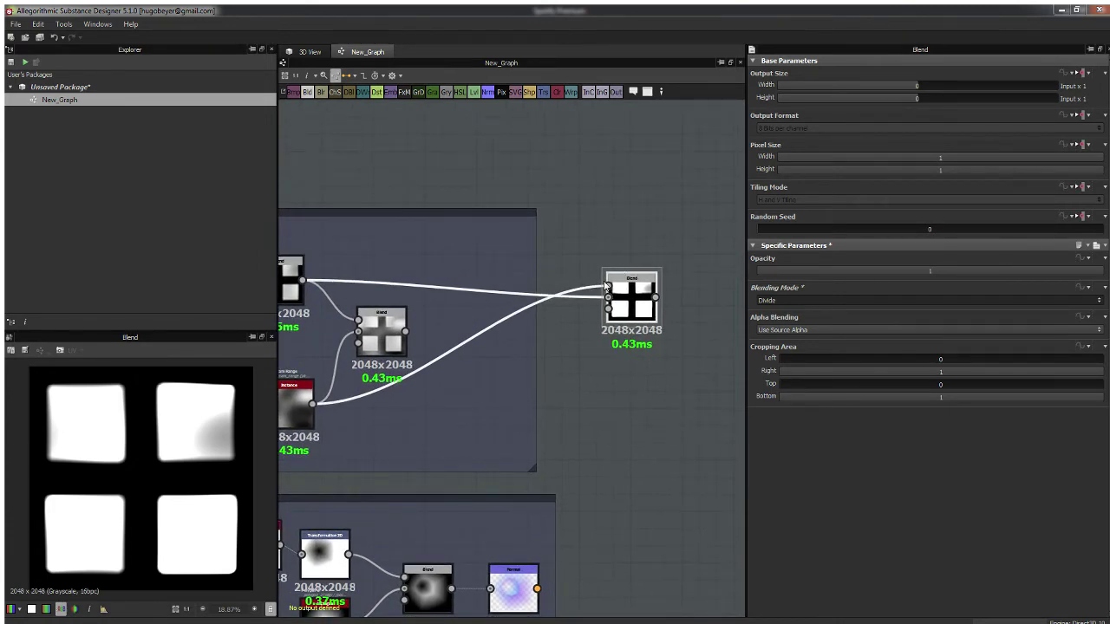
{"action": "key", "text": "Return"}
{"action": "middle_click_drag", "start_coordinate": [599, 265], "coordinate": [522, 252]}
{"action": "mouse_move", "coordinate": [769, 307]}
{"action": "left_mouse_down"}
{"action": "mouse_move", "coordinate": [857, 309]}
{"action": "mouse_move", "coordinate": [762, 319]}
{"action": "left_mouse_up"}
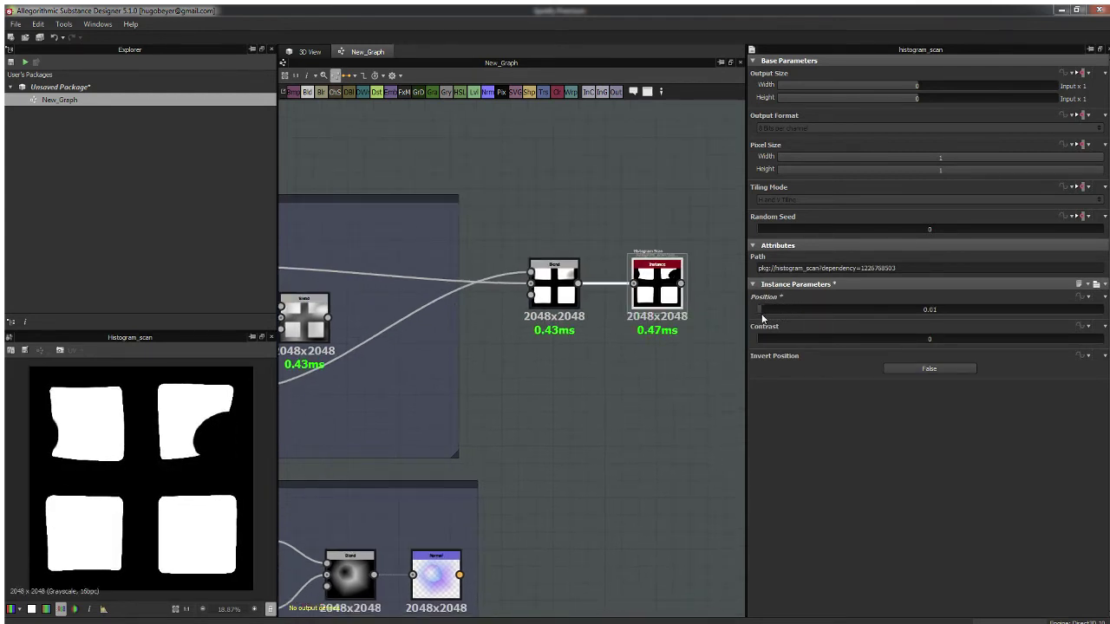
Step: Compare the 2D previews of the Max group's final Blend and the Histogram Scan node
{"action": "middle_click_drag", "start_coordinate": [530, 337], "coordinate": [505, 310]}
{"action": "left_click", "coordinate": [425, 290]}
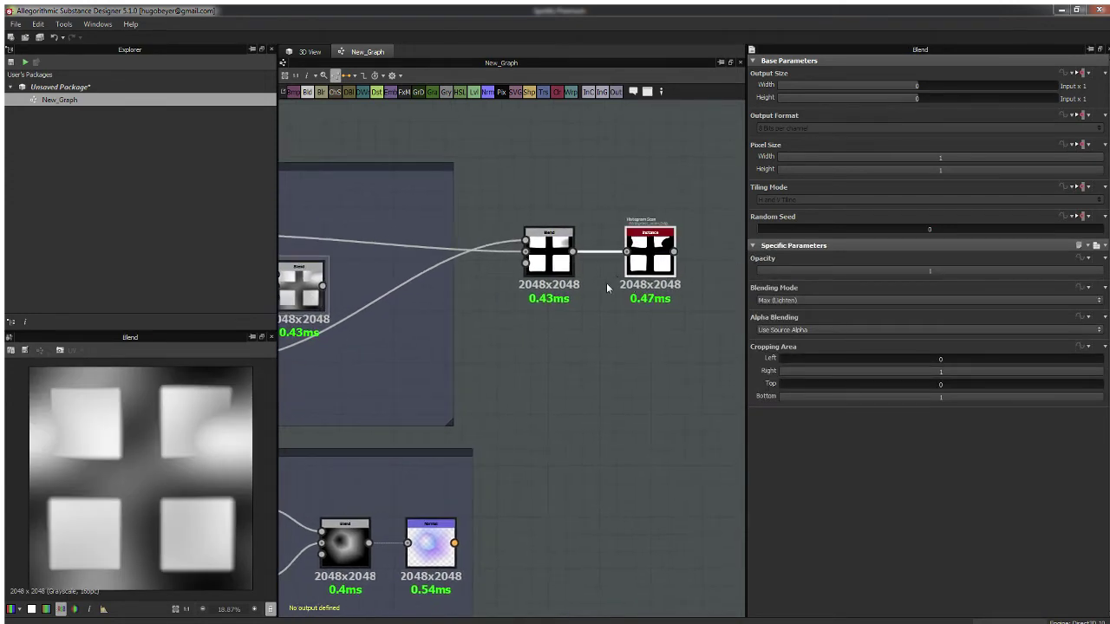
{"action": "left_click", "coordinate": [648, 256]}
{"action": "left_click", "coordinate": [538, 279]}
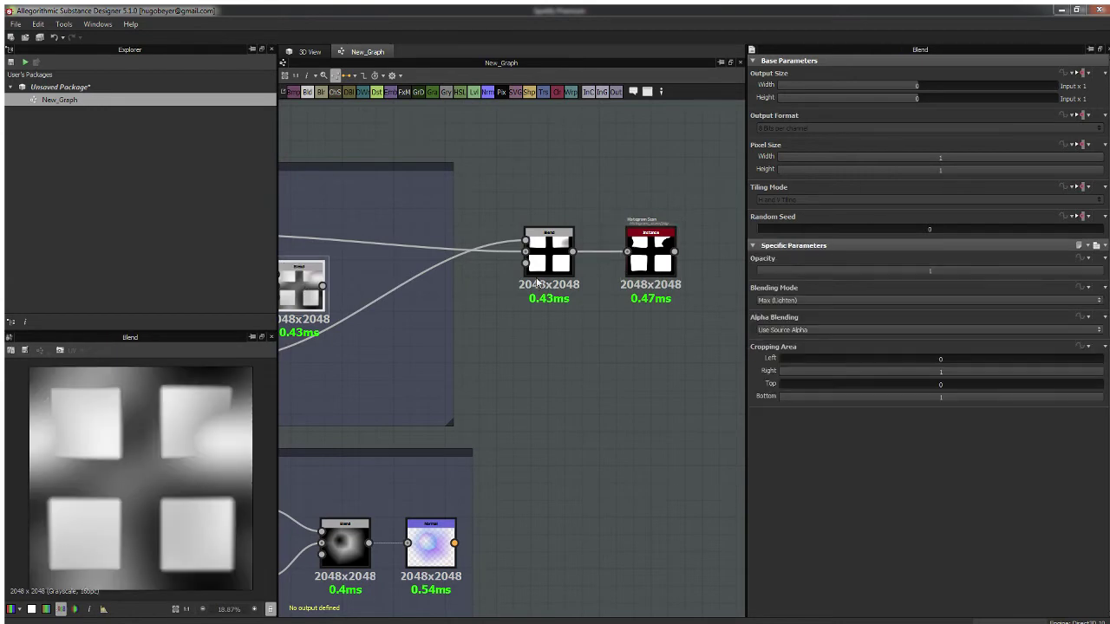
{"action": "double_click", "coordinate": [648, 255]}
Step: Move the Divide Blend and Histogram Scan nodes so they sit in a row beside the Max frame
{"action": "left_click_drag", "start_coordinate": [649, 255], "coordinate": [640, 255]}
{"action": "middle_click_drag", "start_coordinate": [617, 295], "coordinate": [715, 285]}
{"action": "left_click_drag", "start_coordinate": [647, 252], "coordinate": [620, 286]}
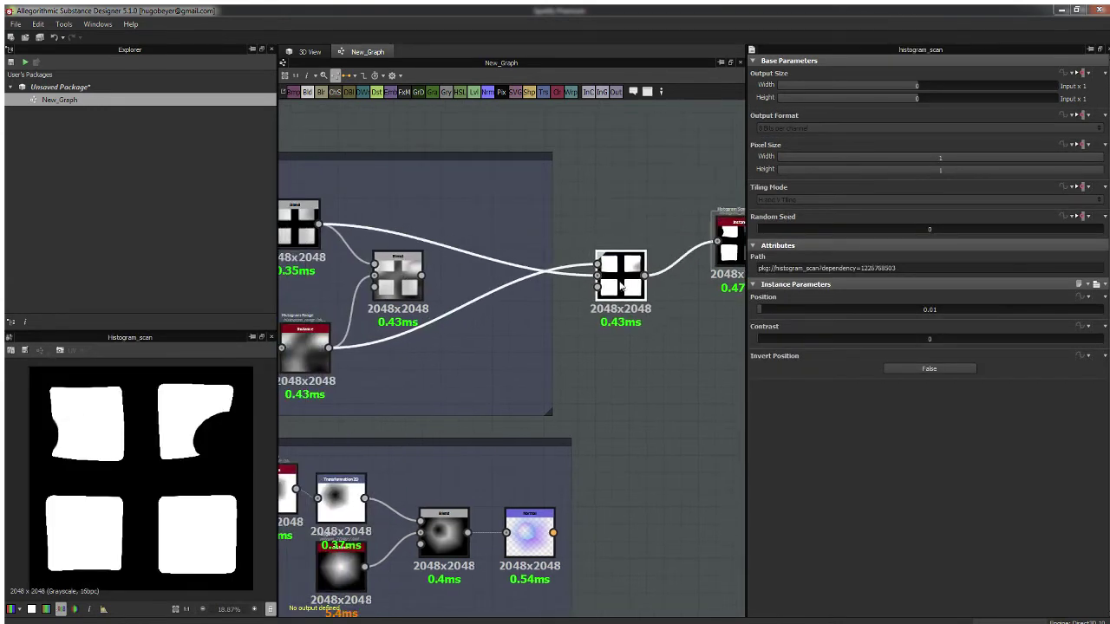
{"action": "middle_click_drag", "start_coordinate": [624, 293], "coordinate": [513, 289]}
{"action": "left_click_drag", "start_coordinate": [647, 245], "coordinate": [611, 279]}
{"action": "middle_click_drag", "start_coordinate": [539, 392], "coordinate": [633, 307]}
Step: Preview the Min group's Blend in the 2D View and move its Normal node down out of the way
{"action": "scroll", "coordinate": [602, 289], "scroll_direction": "down", "scroll_amount": 3}
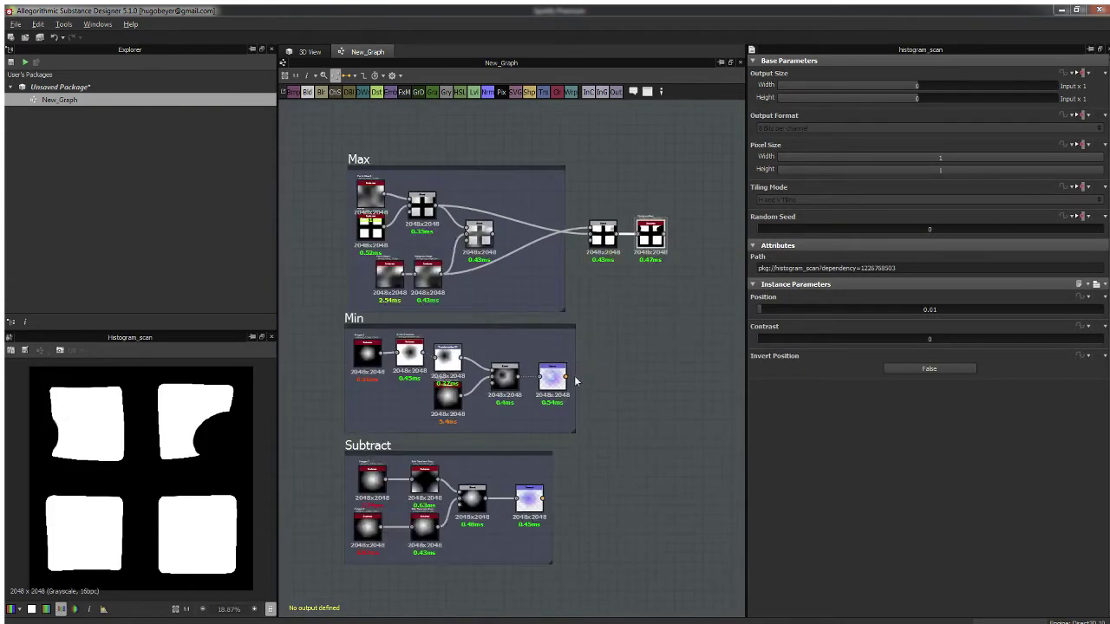
{"action": "scroll", "coordinate": [574, 381], "scroll_direction": "up", "scroll_amount": 3}
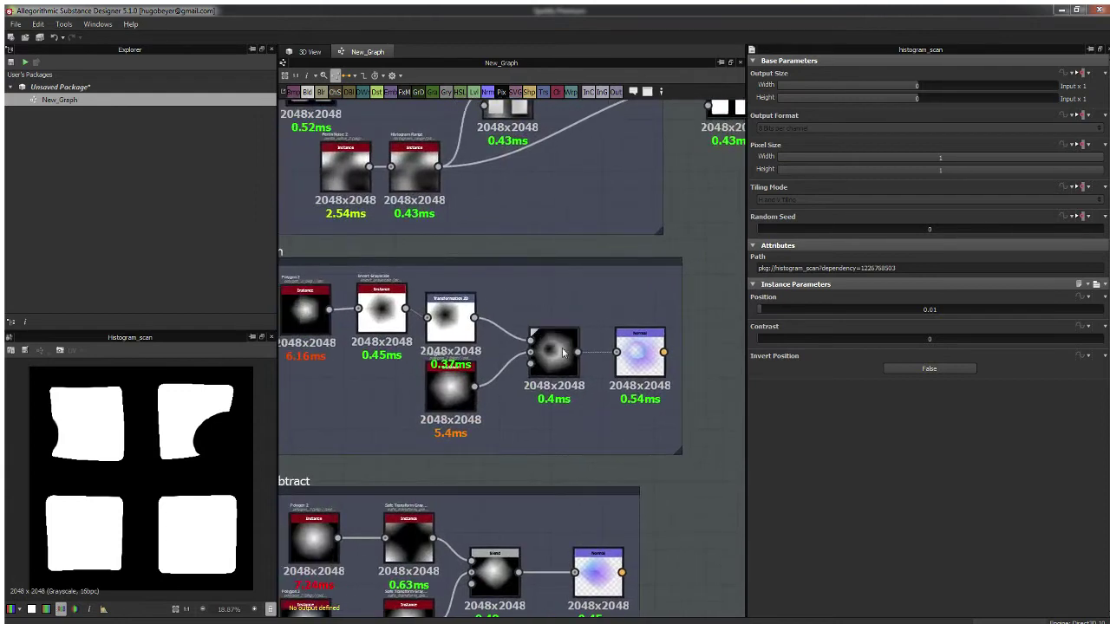
{"action": "left_click", "coordinate": [559, 362]}
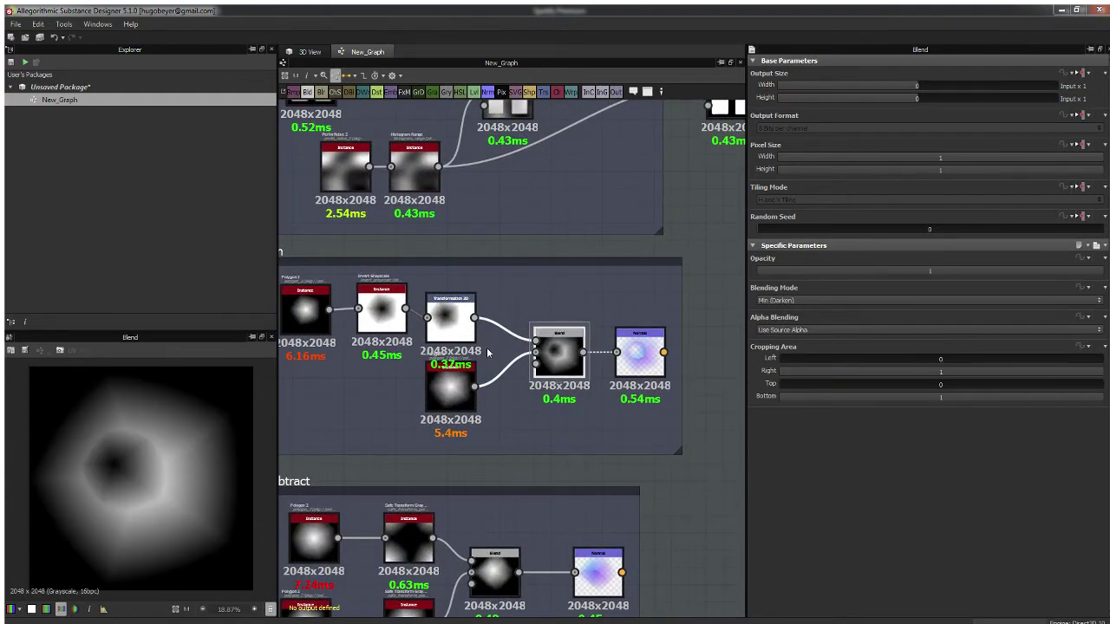
{"action": "middle_click_drag", "start_coordinate": [370, 317], "coordinate": [324, 313]}
{"action": "left_click_drag", "start_coordinate": [594, 348], "coordinate": [592, 417]}
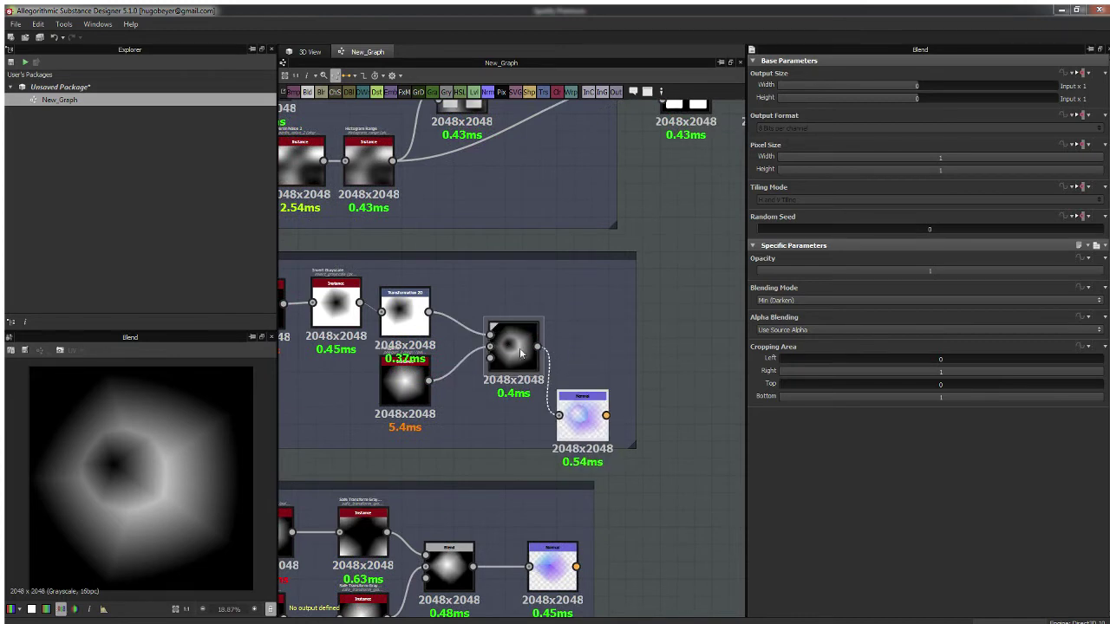
{"action": "mouse_move", "coordinate": [556, 285]}
{"action": "middle_mouse_down"}
{"action": "mouse_move", "coordinate": [578, 268]}
{"action": "mouse_move", "coordinate": [571, 285]}
{"action": "middle_mouse_up"}
{"action": "left_click", "coordinate": [546, 281]}
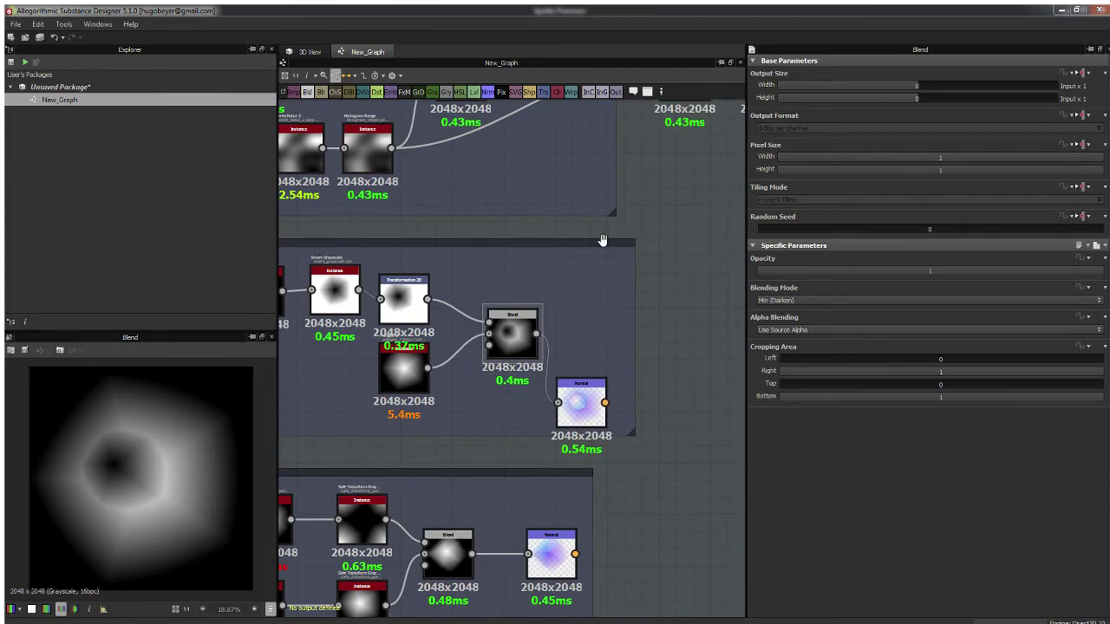
{"action": "left_click", "coordinate": [515, 334]}
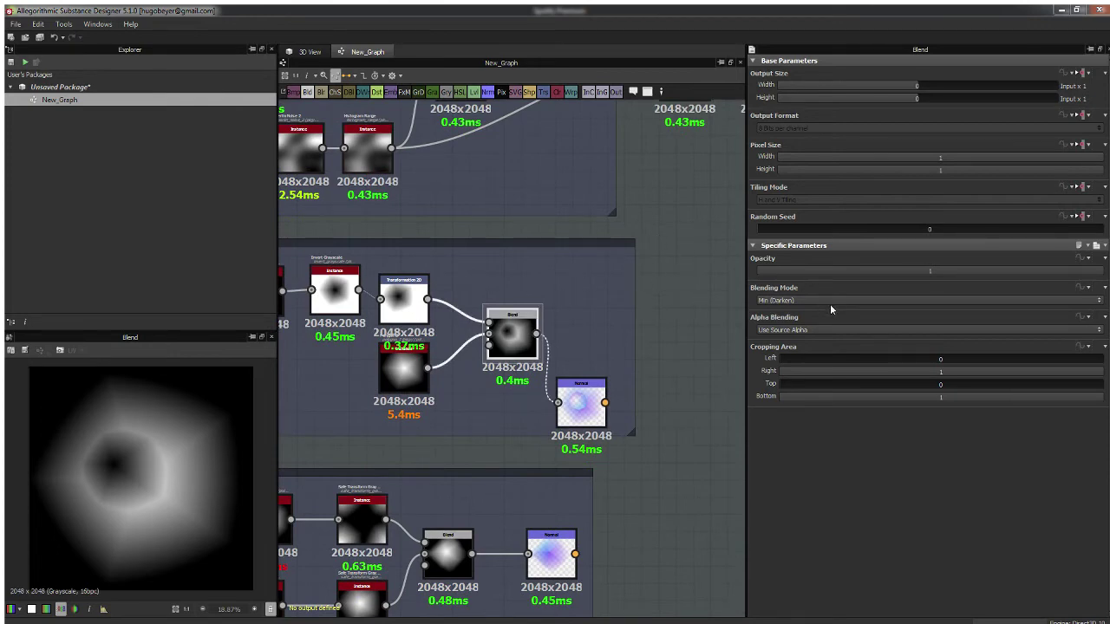
{"action": "key", "text": "b"}
{"action": "left_click_drag", "start_coordinate": [602, 322], "coordinate": [671, 322]}
{"action": "key", "text": "ctrl+z"}
{"action": "key", "text": "ctrl+z"}
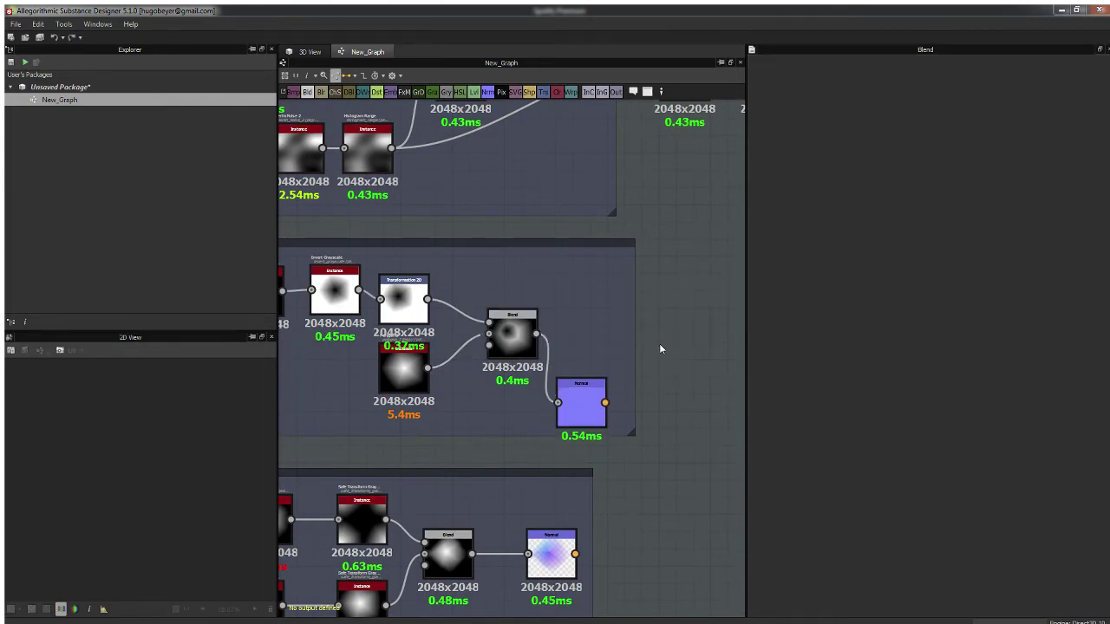
Step: Add a Blend node beside the Min frame, feed it the Transformation 2D and lower Polygon outputs, and set its mode to Divide
{"action": "middle_click_drag", "start_coordinate": [659, 349], "coordinate": [635, 313]}
{"action": "key", "text": "b"}
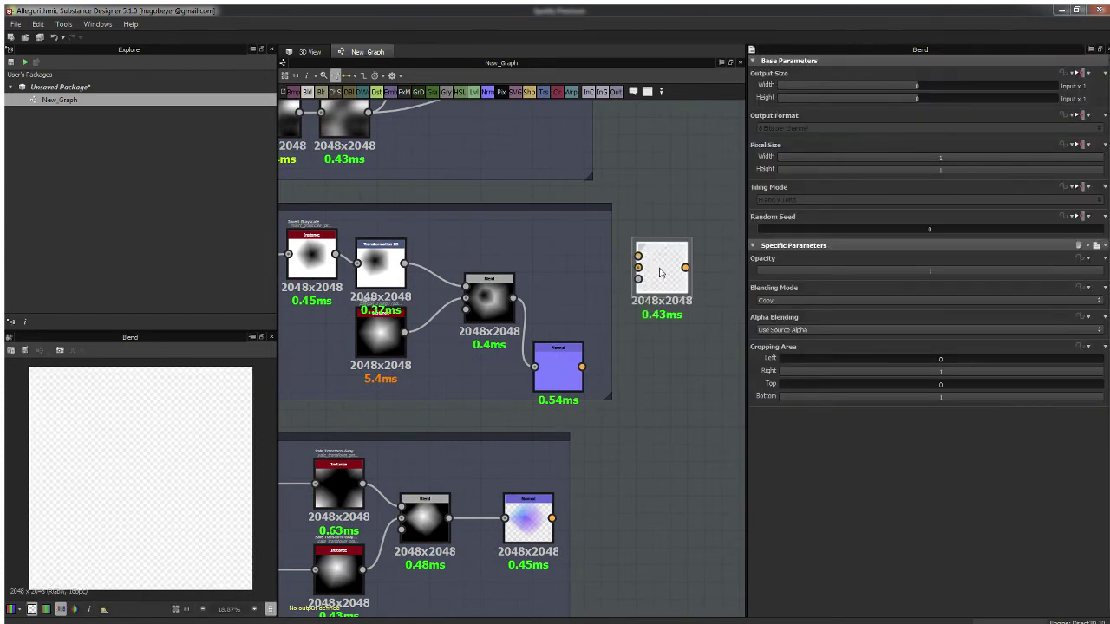
{"action": "left_click_drag", "start_coordinate": [661, 271], "coordinate": [695, 295]}
{"action": "left_click_drag", "start_coordinate": [513, 298], "coordinate": [673, 289]}
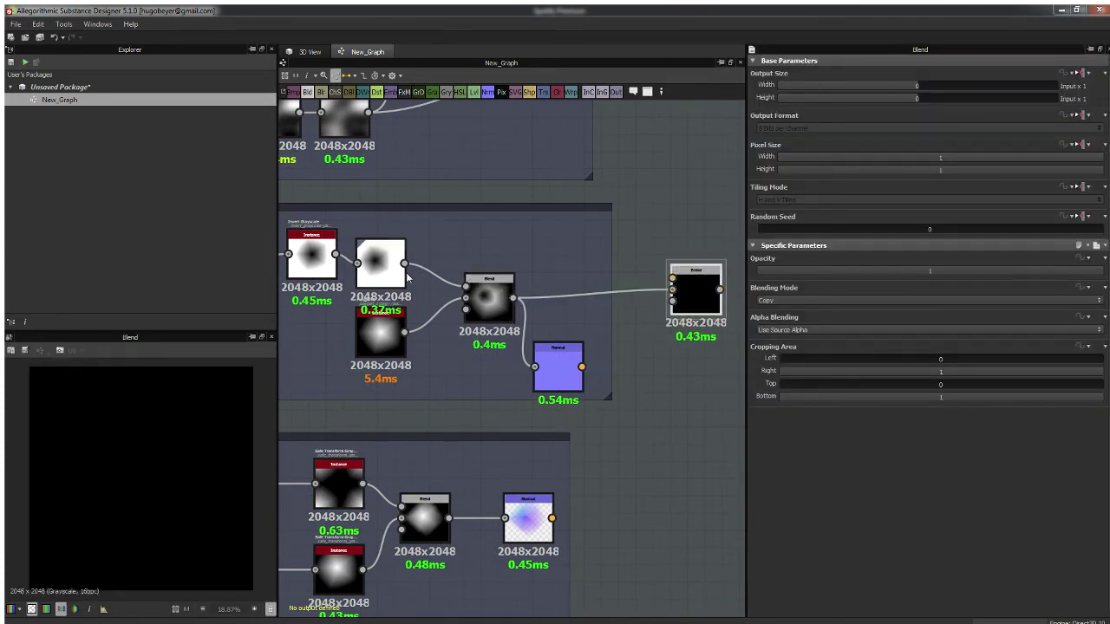
{"action": "key", "text": "ctrl+z"}
{"action": "left_click_drag", "start_coordinate": [404, 332], "coordinate": [672, 289]}
{"action": "left_click_drag", "start_coordinate": [404, 263], "coordinate": [672, 278]}
{"action": "middle_click_drag", "start_coordinate": [677, 281], "coordinate": [587, 289]}
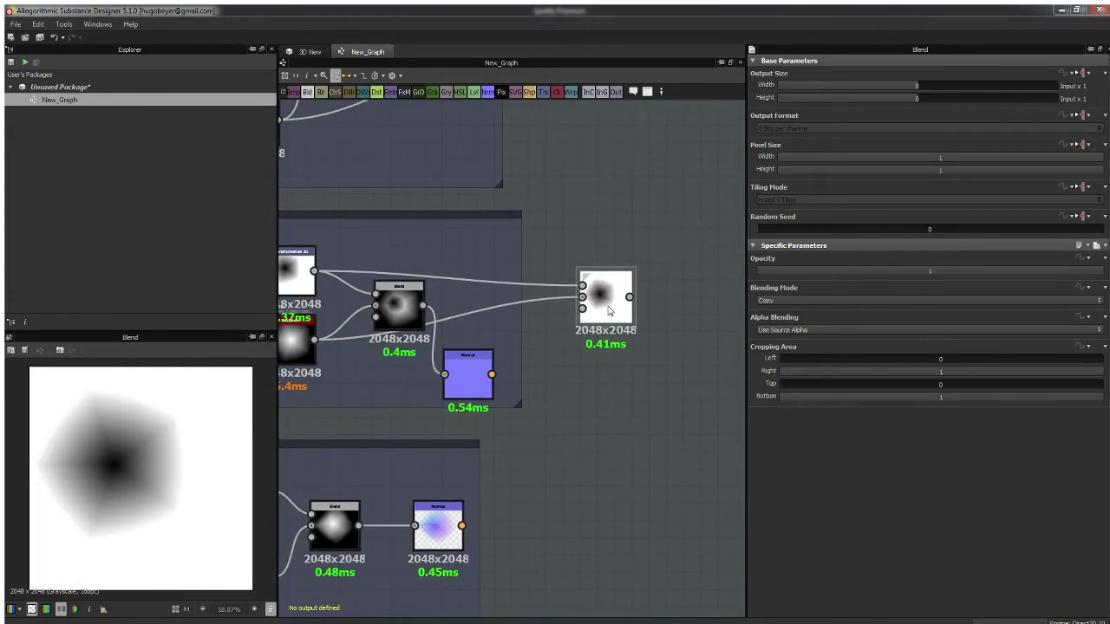
{"action": "left_click", "coordinate": [784, 372]}
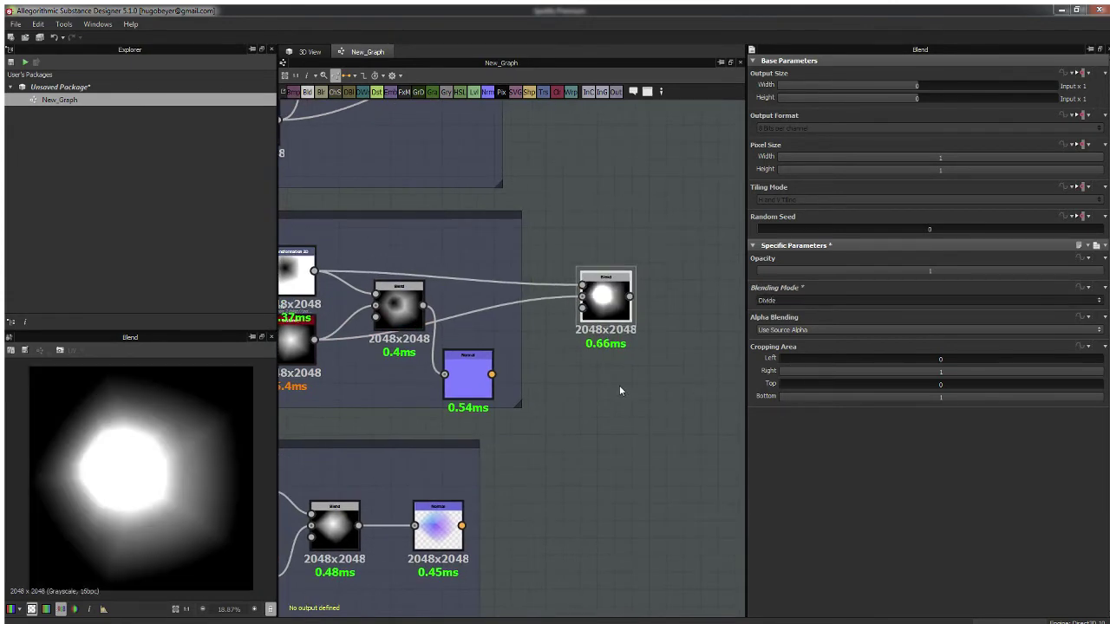
Step: Add a Histogram Scan after the new Divide Blend with Invert Position True and Position 0.99, aligned under the Max group's scan node
{"action": "middle_click_drag", "start_coordinate": [490, 401], "coordinate": [374, 390]}
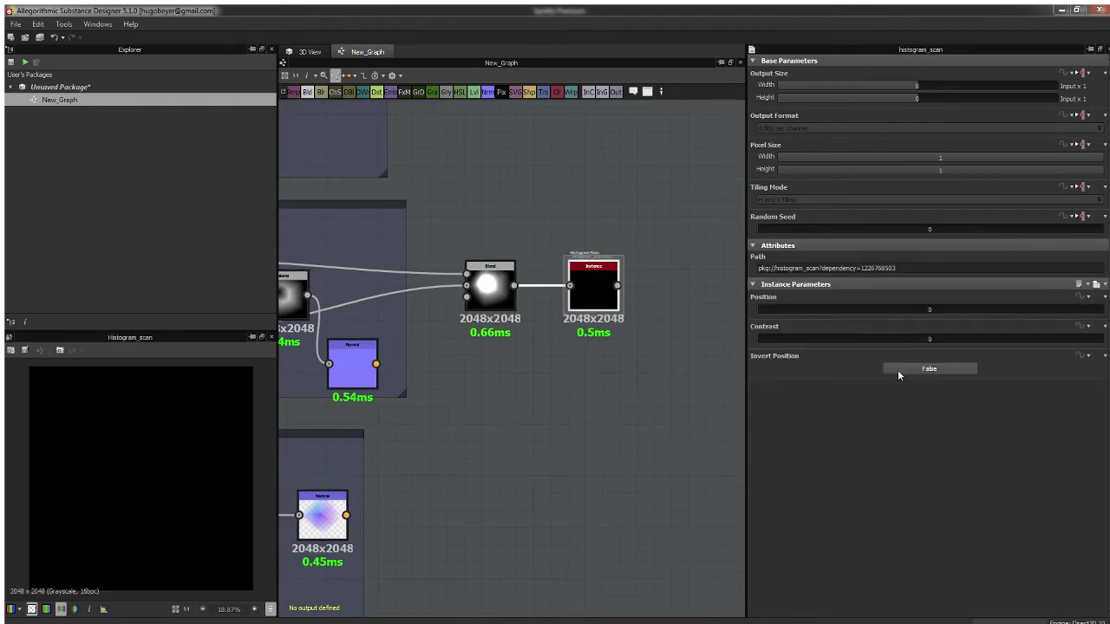
{"action": "left_click", "coordinate": [897, 369]}
{"action": "left_click_drag", "start_coordinate": [761, 308], "coordinate": [1101, 315]}
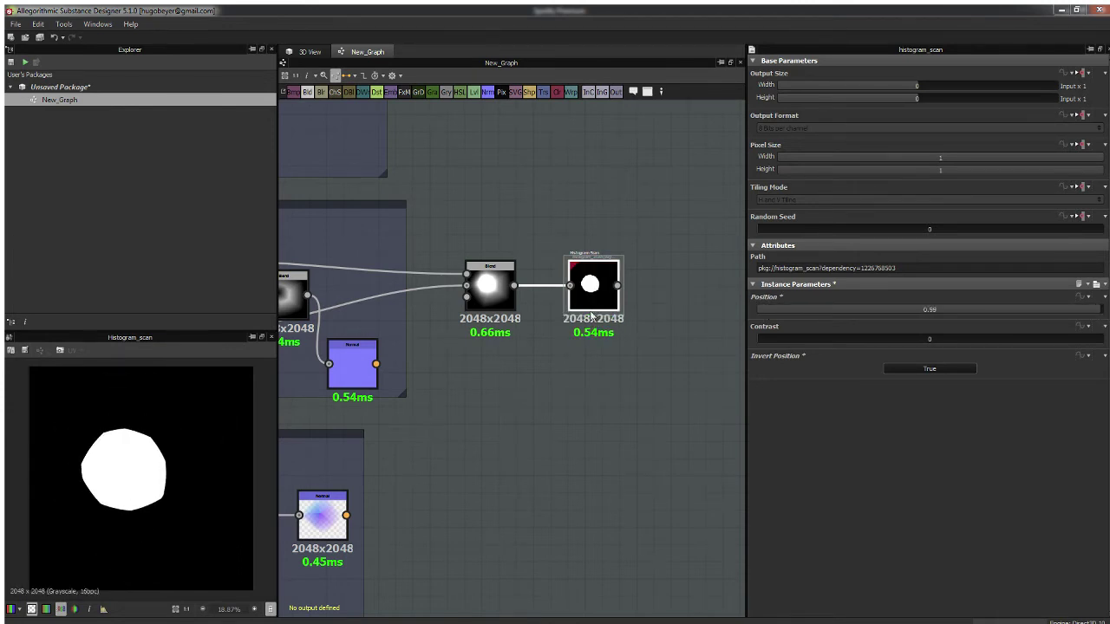
{"action": "middle_click_drag", "start_coordinate": [539, 321], "coordinate": [605, 338]}
{"action": "scroll", "coordinate": [570, 325], "scroll_direction": "down", "scroll_amount": 3}
{"action": "left_click_drag", "start_coordinate": [668, 342], "coordinate": [658, 342]}
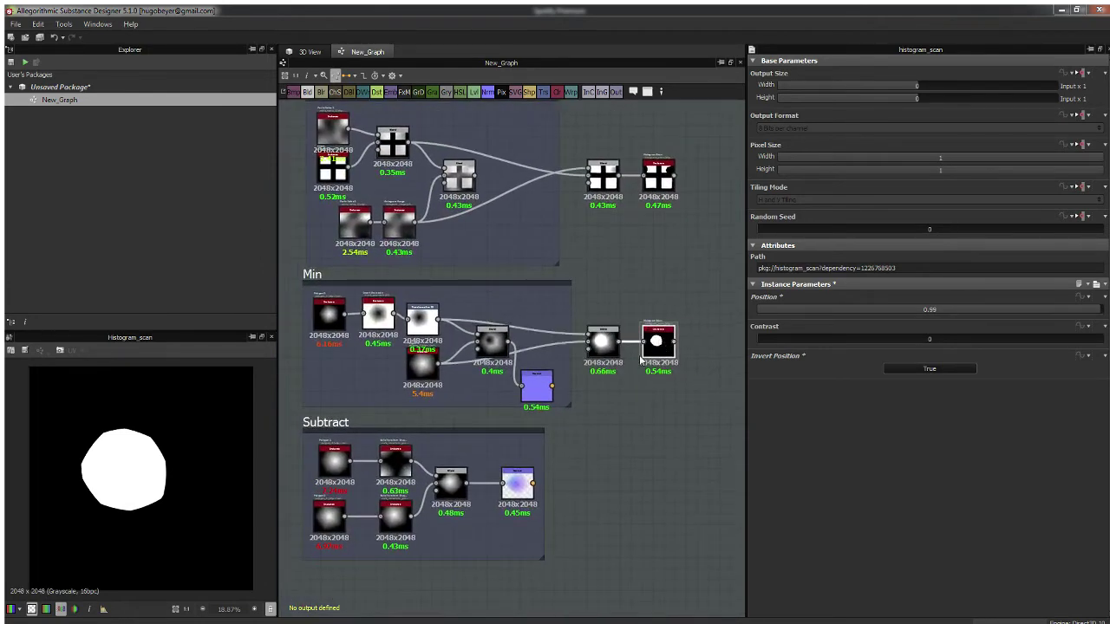
Step: Align the Polygon, Safe Transform and Blend nodes inside the Subtract frame and preview its Blend in the 2D View
{"action": "middle_click_drag", "start_coordinate": [608, 402], "coordinate": [601, 338]}
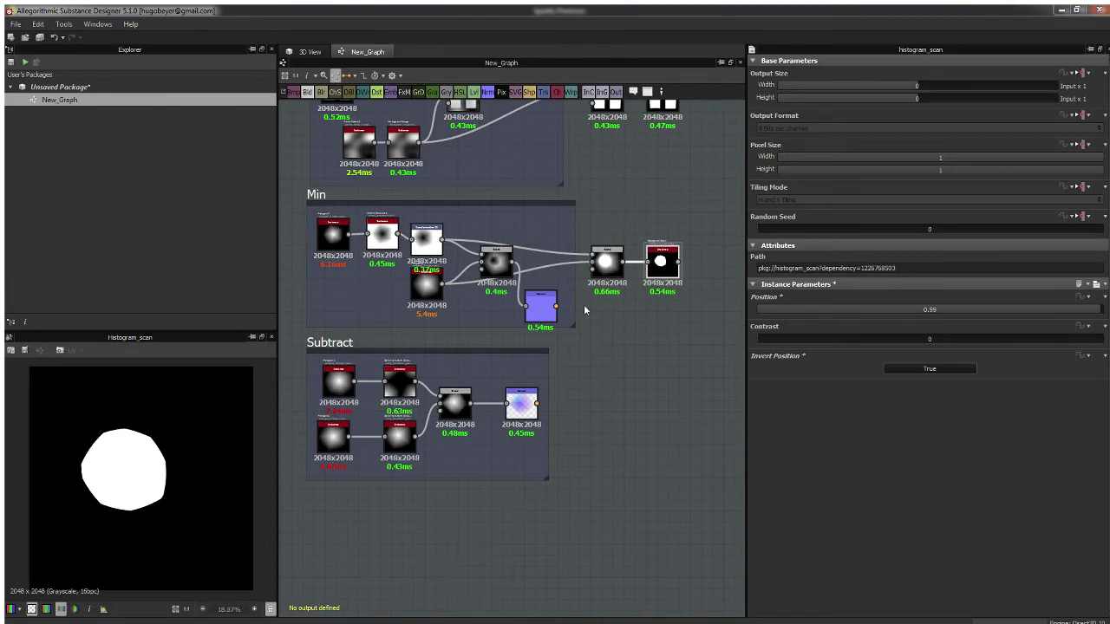
{"action": "scroll", "coordinate": [587, 399], "scroll_direction": "up", "scroll_amount": 3}
{"action": "scroll", "coordinate": [512, 360], "scroll_direction": "down", "scroll_amount": 1}
{"action": "middle_click_drag", "start_coordinate": [461, 387], "coordinate": [573, 358]}
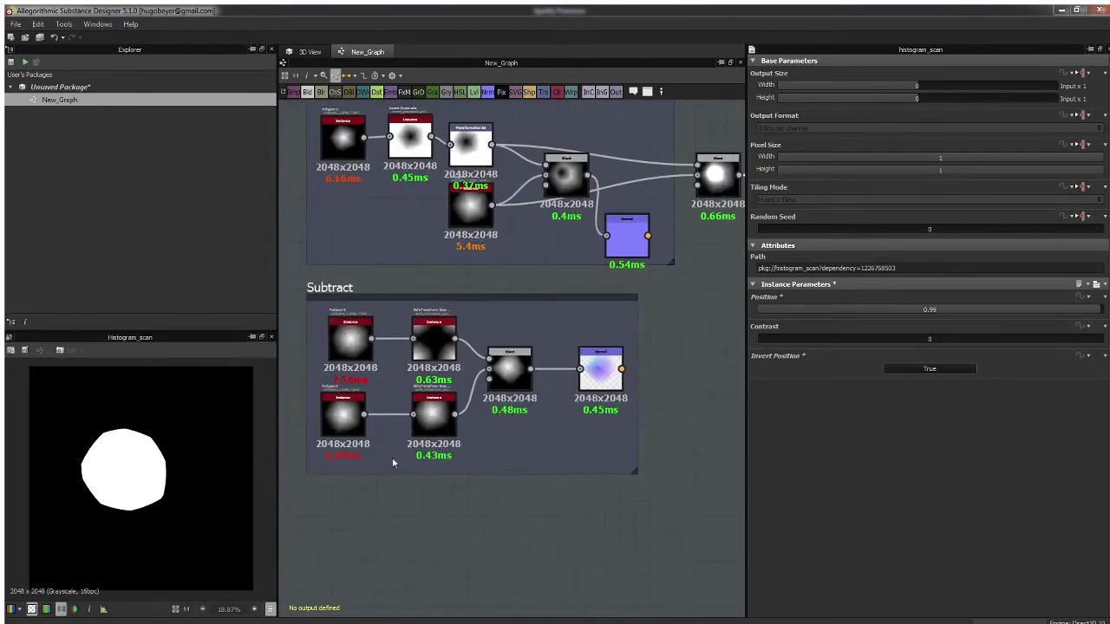
{"action": "left_click_drag", "start_coordinate": [331, 435], "coordinate": [343, 438]}
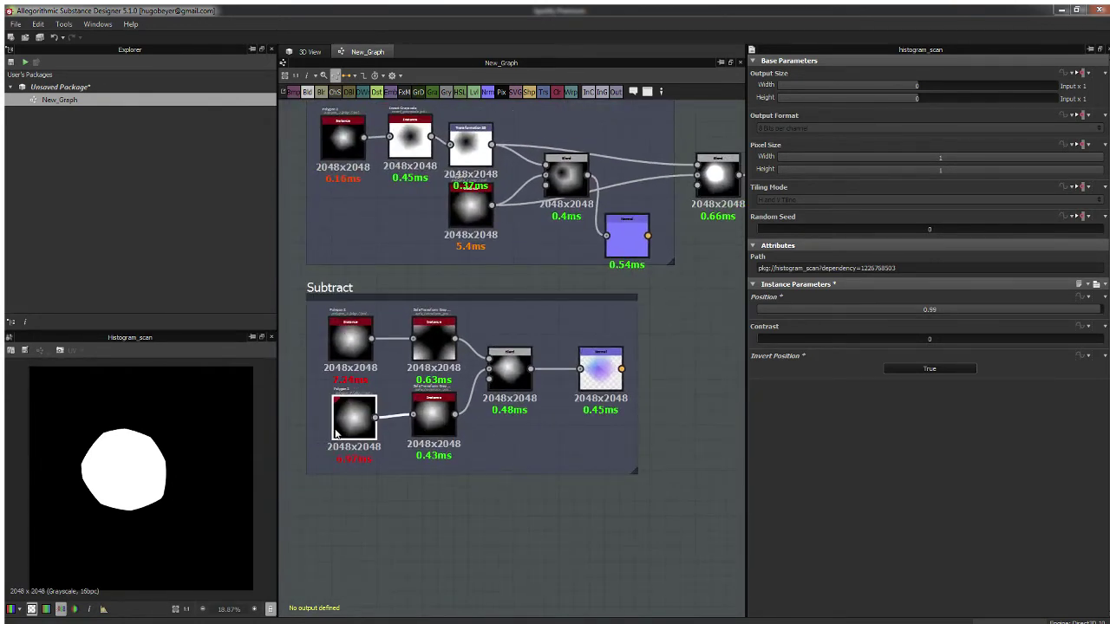
{"action": "left_click_drag", "start_coordinate": [433, 417], "coordinate": [429, 417]}
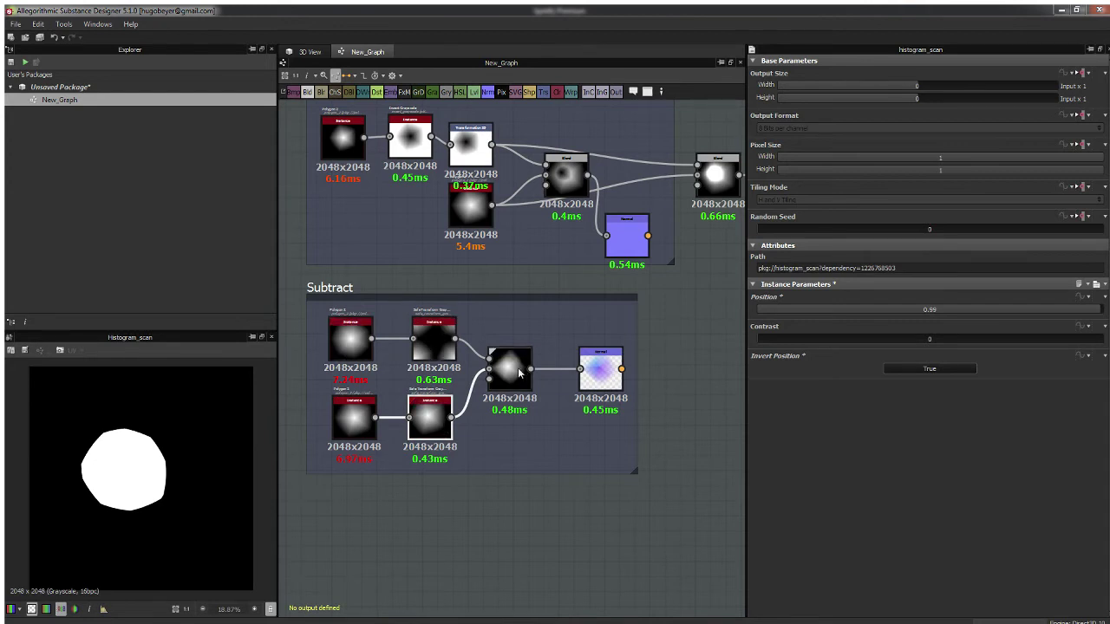
{"action": "left_click_drag", "start_coordinate": [425, 337], "coordinate": [420, 340]}
{"action": "left_click_drag", "start_coordinate": [341, 351], "coordinate": [344, 355]}
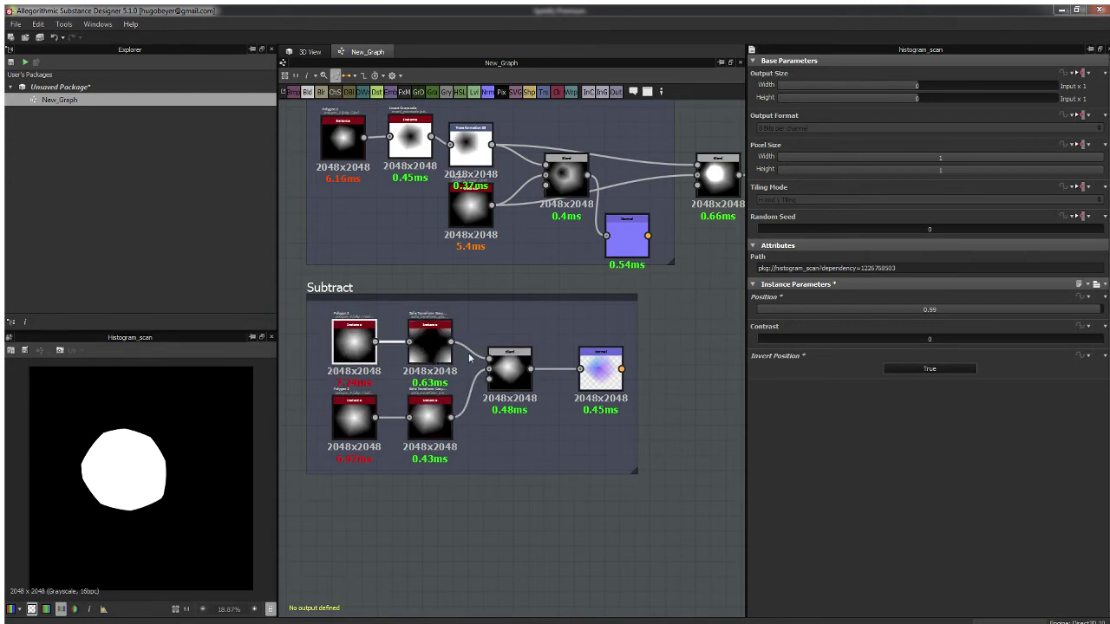
{"action": "left_click_drag", "start_coordinate": [516, 383], "coordinate": [512, 386]}
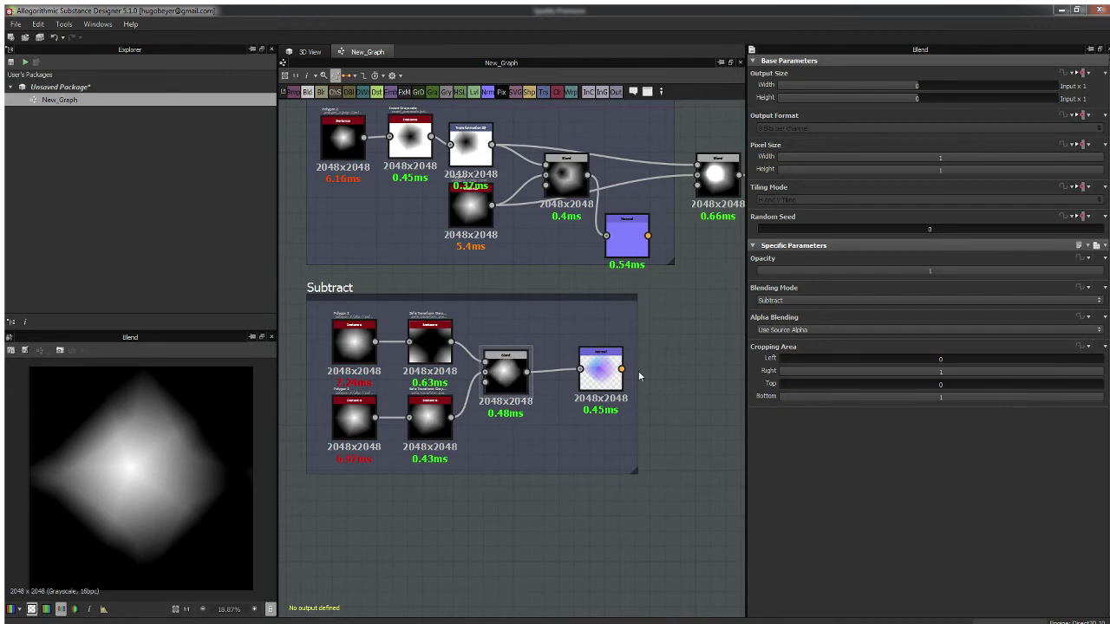
Step: Add a Blend node in the empty area below the Subtract frame, underneath that frame's own Blend
{"action": "scroll", "coordinate": [655, 330], "scroll_direction": "down", "scroll_amount": 2}
{"action": "middle_click_drag", "start_coordinate": [655, 330], "coordinate": [586, 445]}
{"action": "scroll", "coordinate": [594, 382], "scroll_direction": "up", "scroll_amount": 2}
{"action": "middle_click_drag", "start_coordinate": [594, 374], "coordinate": [552, 389]}
{"action": "scroll", "coordinate": [566, 372], "scroll_direction": "down", "scroll_amount": 3}
{"action": "scroll", "coordinate": [559, 334], "scroll_direction": "down", "scroll_amount": 1}
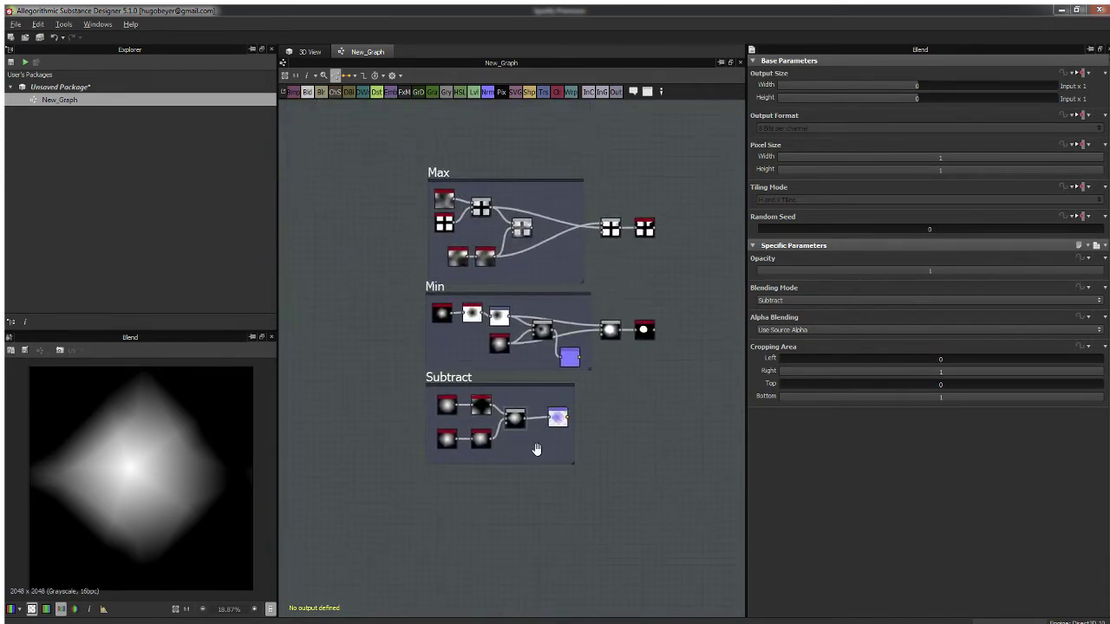
{"action": "scroll", "coordinate": [504, 435], "scroll_direction": "up", "scroll_amount": 4}
{"action": "middle_click_drag", "start_coordinate": [498, 433], "coordinate": [500, 285]}
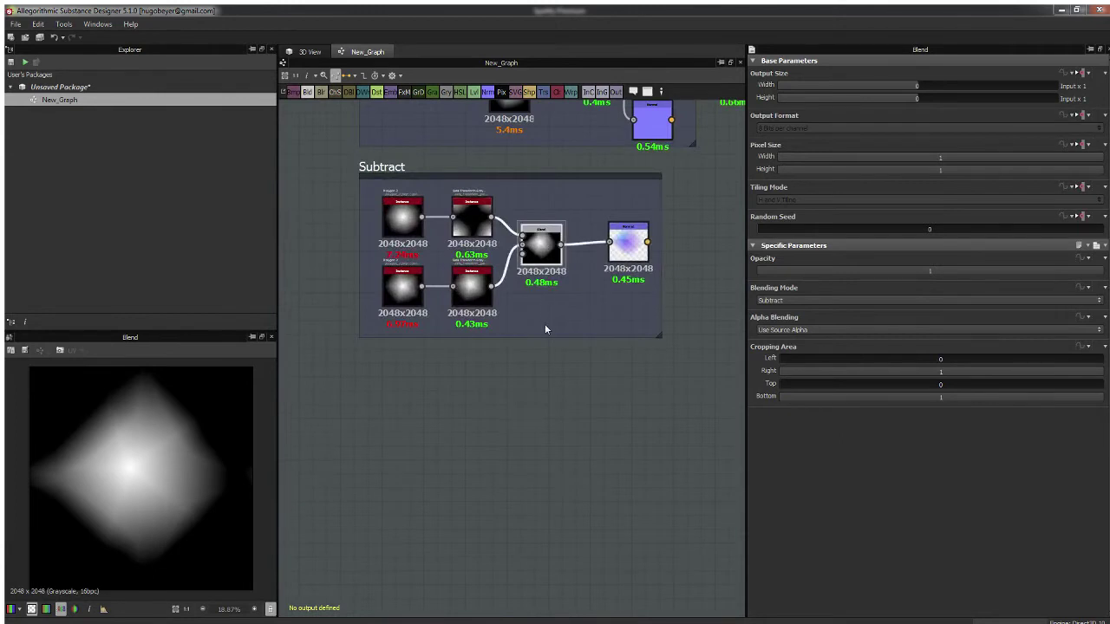
{"action": "key", "text": "b"}
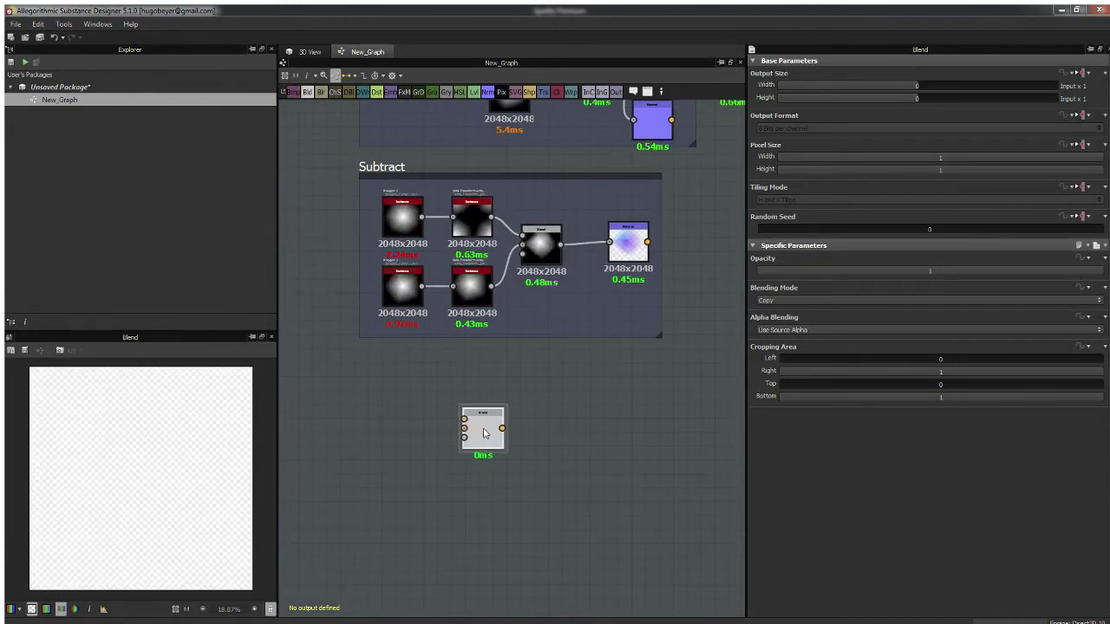
{"action": "left_click_drag", "start_coordinate": [491, 436], "coordinate": [545, 419]}
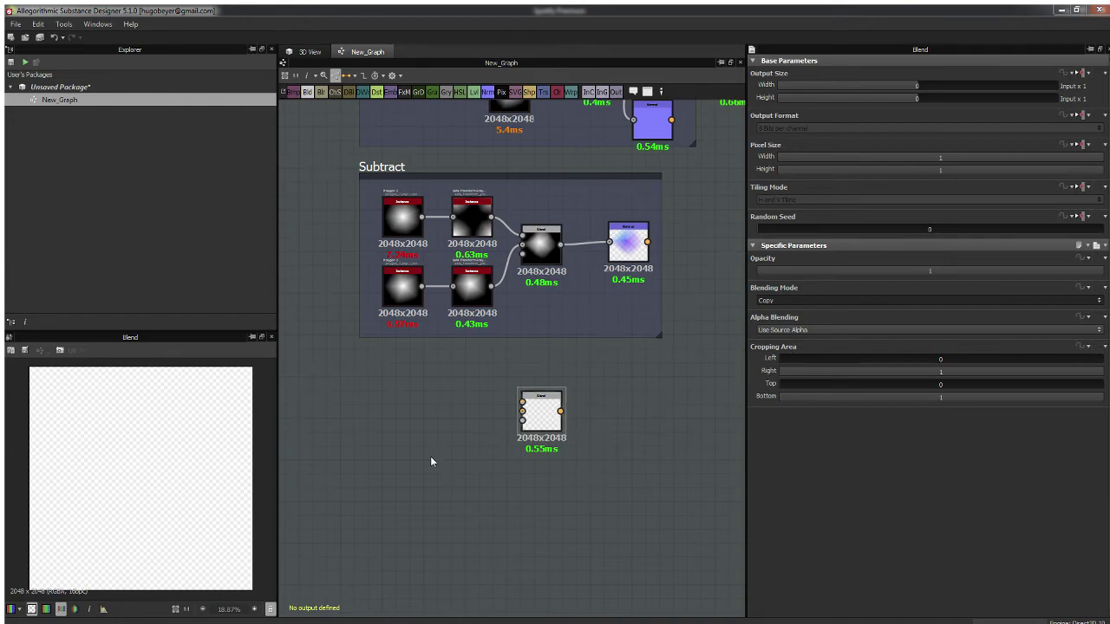
Step: Add a Clouds 2 node and a black-and-white spots noise, connecting them to the new Blend's background and foreground inputs
{"action": "middle_click_drag", "start_coordinate": [431, 460], "coordinate": [435, 420]}
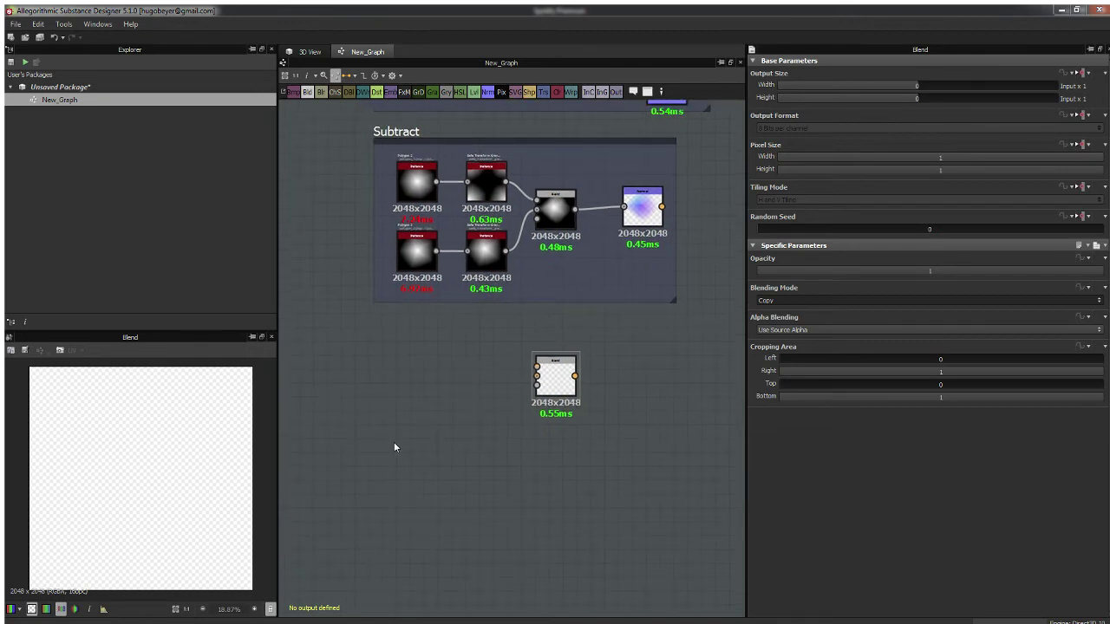
{"action": "key", "text": "ctrl+v"}
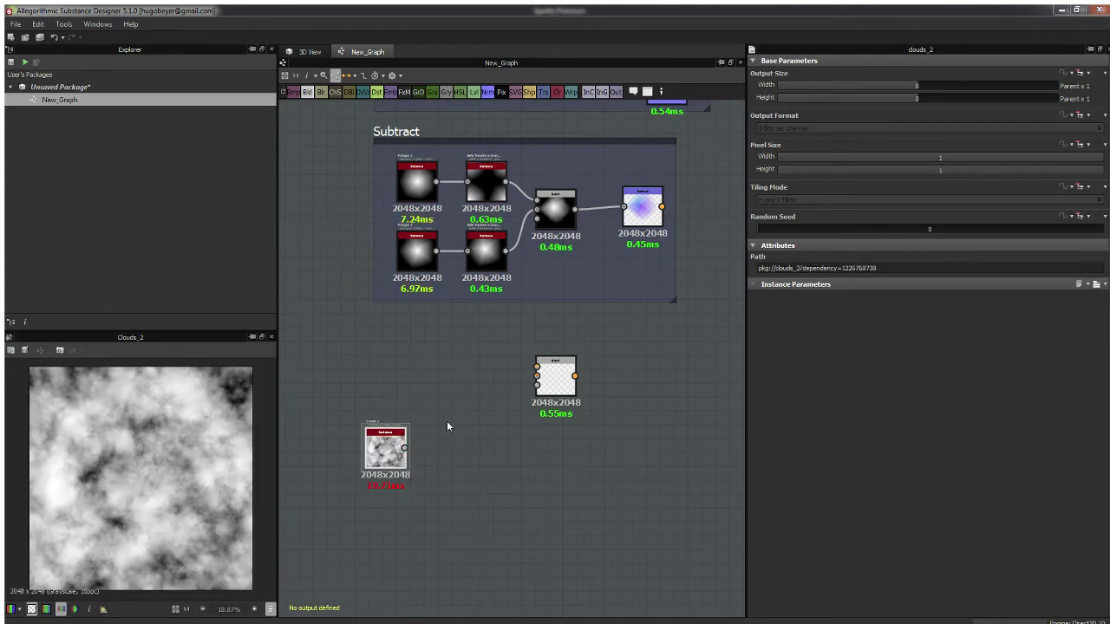
{"action": "left_click_drag", "start_coordinate": [405, 448], "coordinate": [558, 378]}
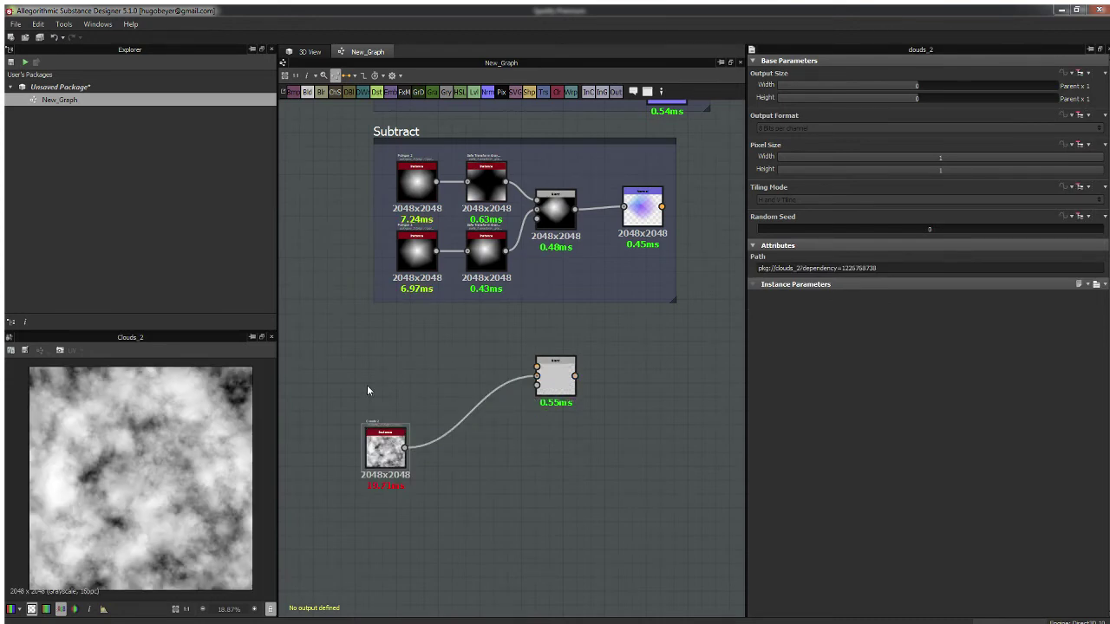
{"action": "key", "text": "Return"}
{"action": "left_click_drag", "start_coordinate": [397, 374], "coordinate": [537, 366]}
Step: Set the noise Blend's mode to Overlay and its opacity to 0.14
{"action": "left_click", "coordinate": [555, 381]}
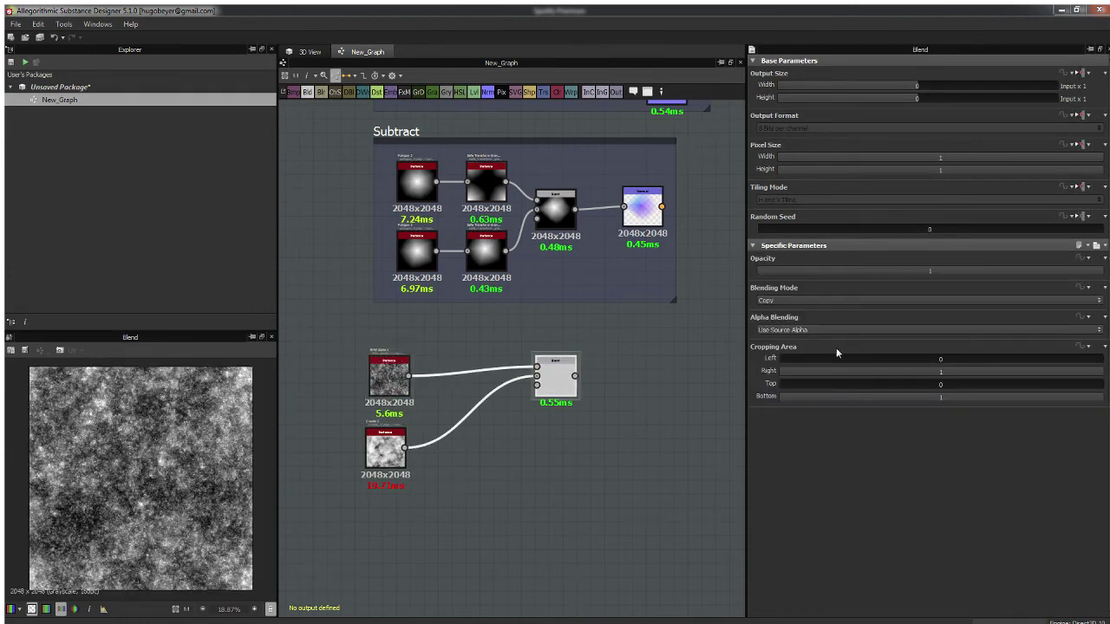
{"action": "left_click", "coordinate": [799, 300]}
{"action": "left_click", "coordinate": [784, 374]}
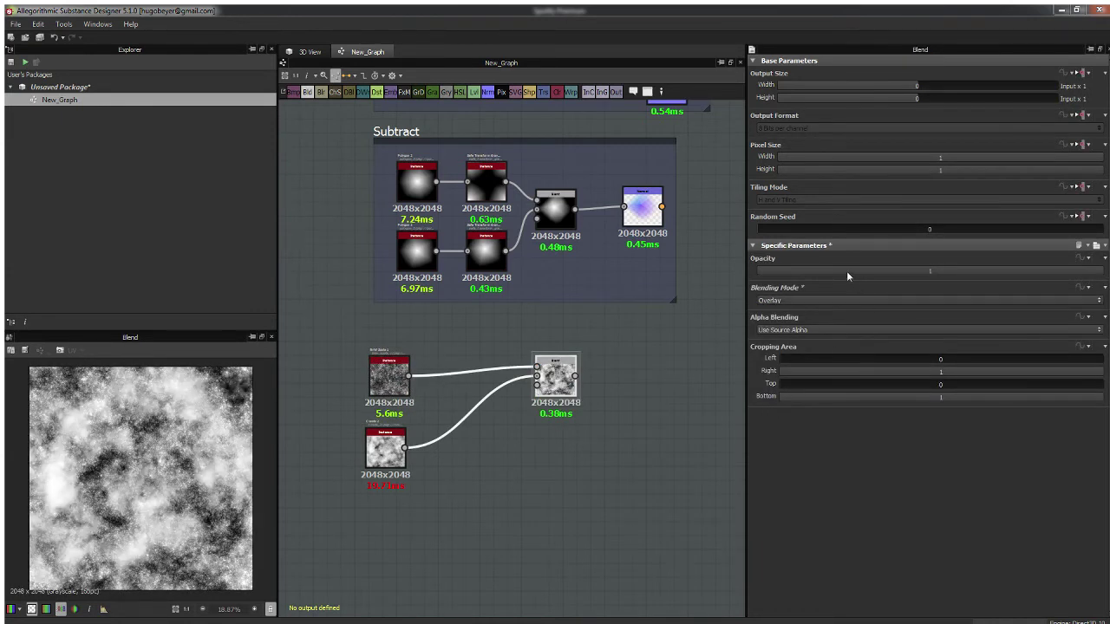
{"action": "left_click_drag", "start_coordinate": [847, 273], "coordinate": [806, 280]}
Step: Replace the Clouds 2 node with a Perlin Noise 1 node as the noise Blend's background input
{"action": "middle_click_drag", "start_coordinate": [608, 344], "coordinate": [664, 251]}
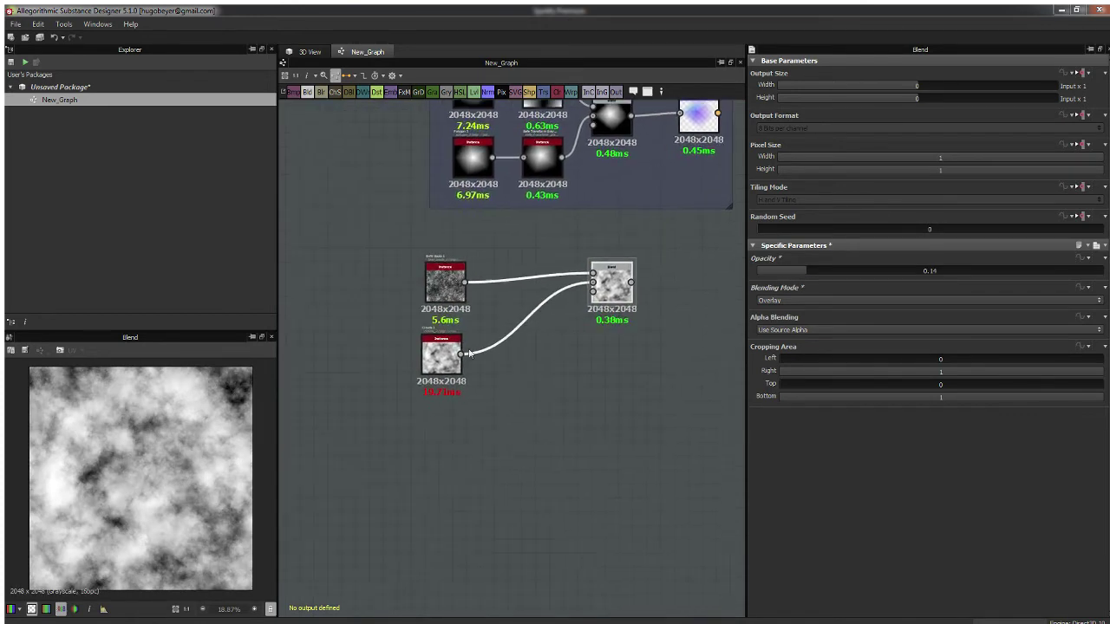
{"action": "left_click_drag", "start_coordinate": [440, 364], "coordinate": [446, 379]}
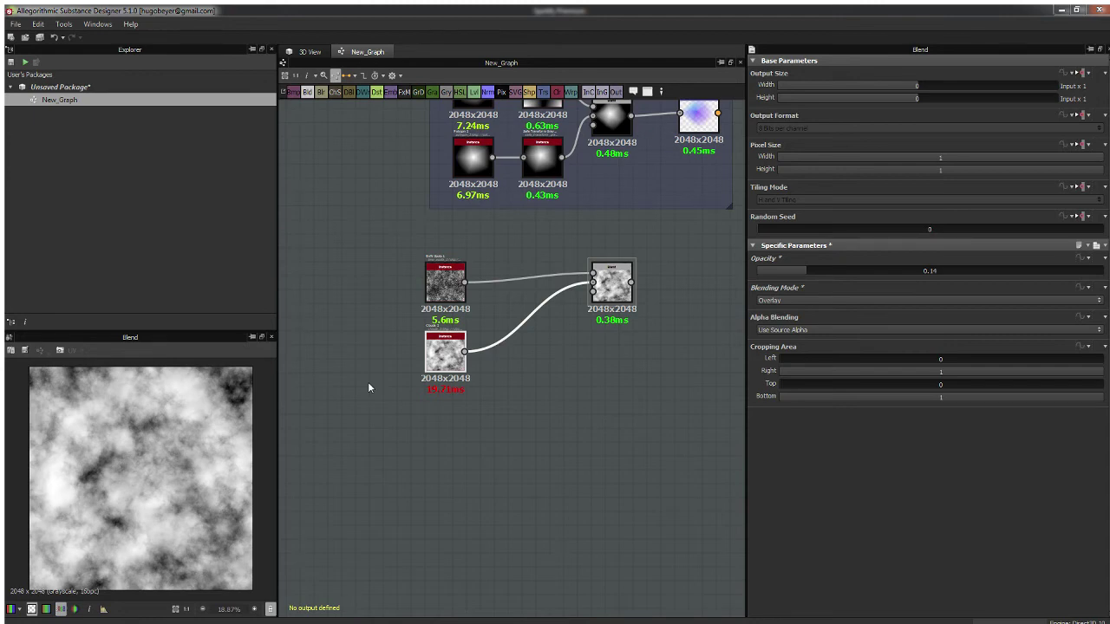
{"action": "left_click_drag", "start_coordinate": [485, 621], "coordinate": [593, 282]}
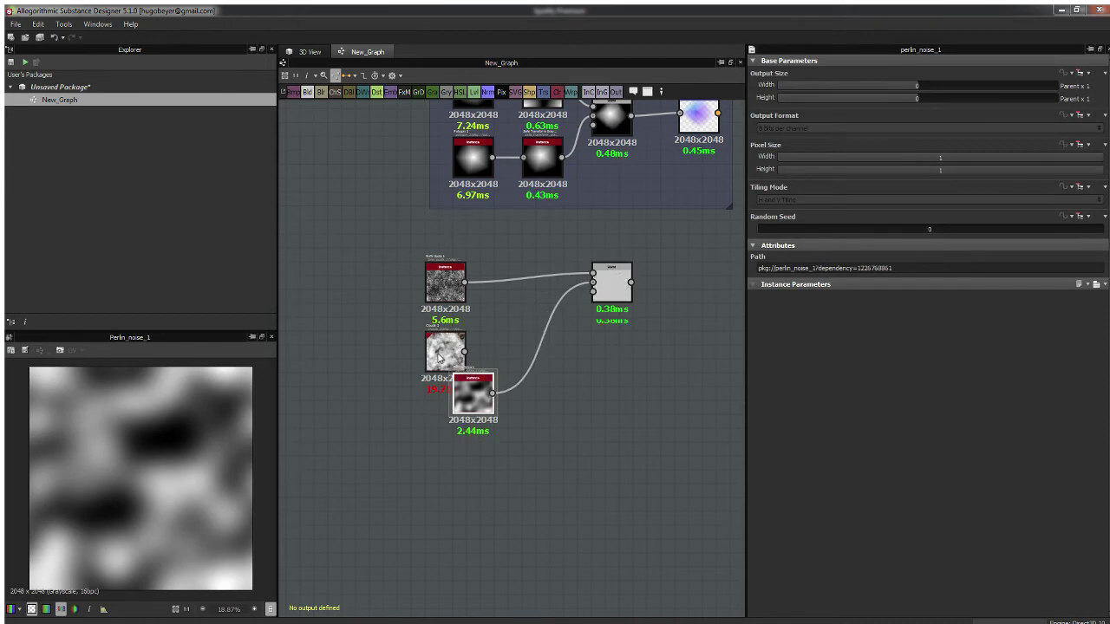
{"action": "left_click", "coordinate": [439, 355]}
{"action": "key", "text": "Delete"}
{"action": "left_click_drag", "start_coordinate": [464, 395], "coordinate": [422, 372]}
Step: Copy the Subtract group's Normal node, connect the noise Blend to the copy, and preview it in the 2D View
{"action": "middle_click_drag", "start_coordinate": [640, 241], "coordinate": [585, 324]}
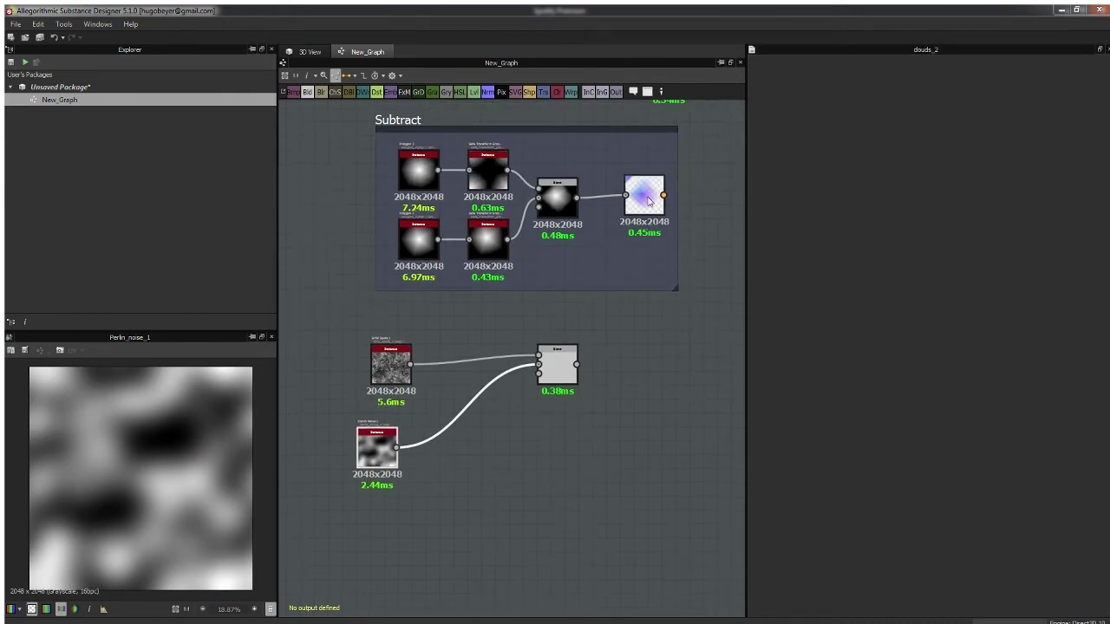
{"action": "left_click", "coordinate": [647, 197]}
{"action": "key", "text": "ctrl+c"}
{"action": "key", "text": "ctrl+v"}
{"action": "left_click_drag", "start_coordinate": [519, 364], "coordinate": [647, 364]}
{"action": "left_click_drag", "start_coordinate": [577, 365], "coordinate": [623, 358]}
{"action": "double_click", "coordinate": [642, 367]}
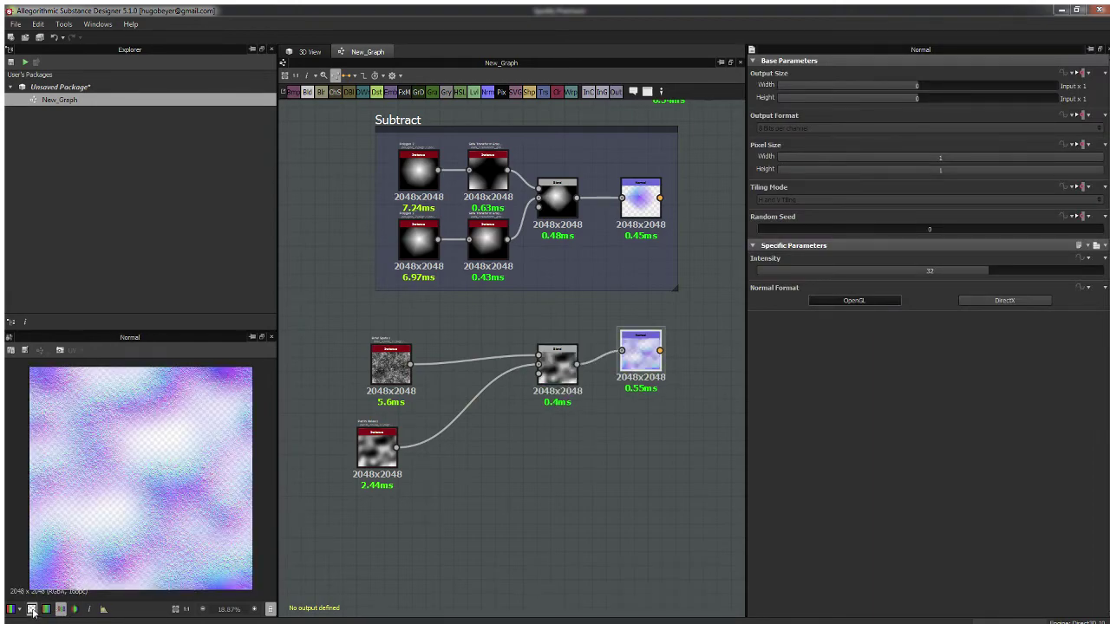
Step: Turn off the transparency display in the 2D View and examine the normal map's surface detail up close
{"action": "left_click", "coordinate": [32, 609]}
{"action": "scroll", "coordinate": [187, 461], "scroll_direction": "up", "scroll_amount": 4}
{"action": "middle_click_drag", "start_coordinate": [182, 460], "coordinate": [150, 465]}
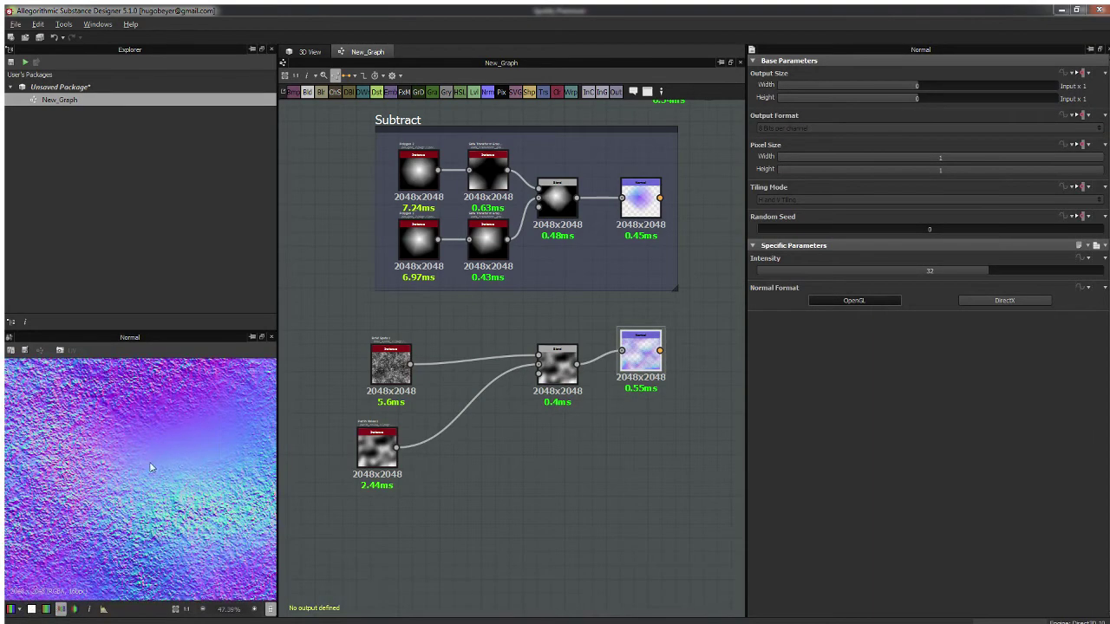
{"action": "middle_click_drag", "start_coordinate": [202, 533], "coordinate": [213, 486]}
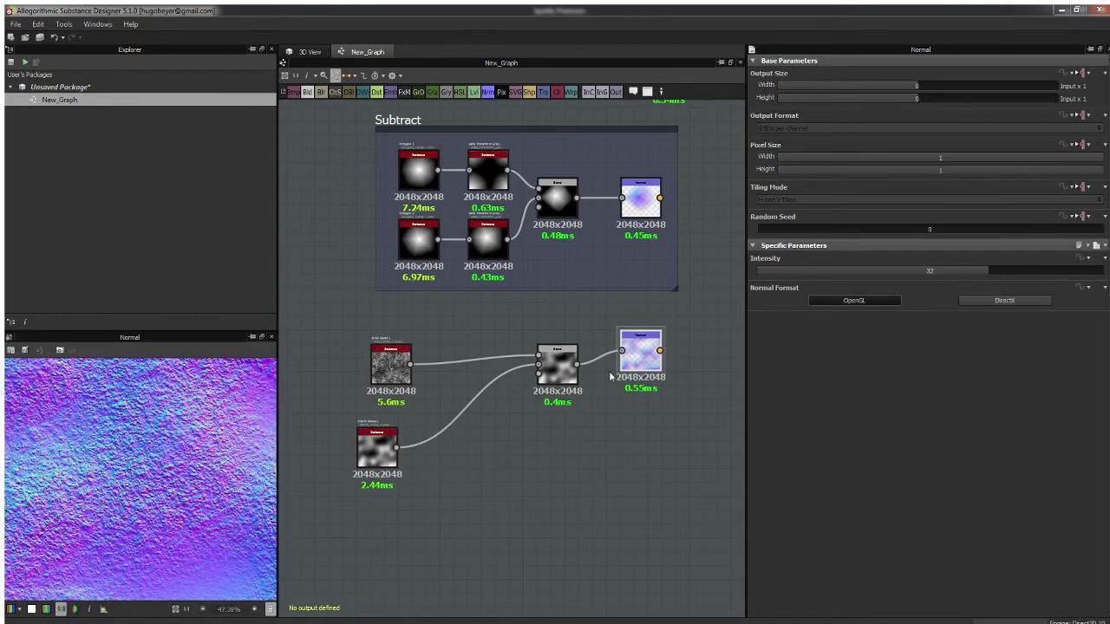
Step: Lower the noise Blend's opacity to 0.05 and examine the normal map up close
{"action": "left_click", "coordinate": [562, 364]}
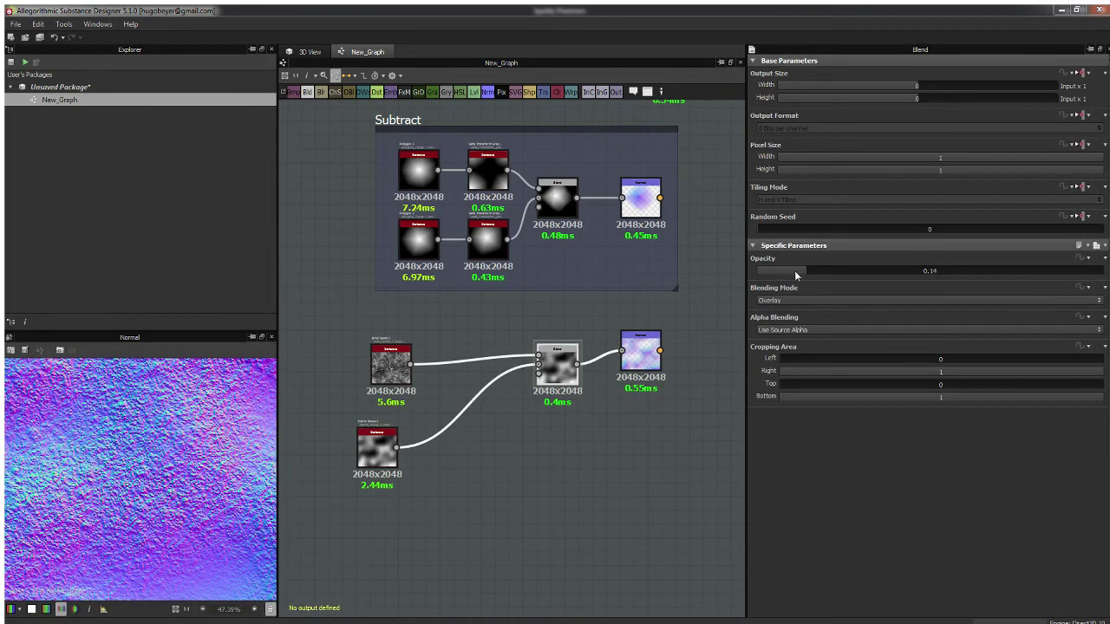
{"action": "left_click_drag", "start_coordinate": [796, 275], "coordinate": [774, 275]}
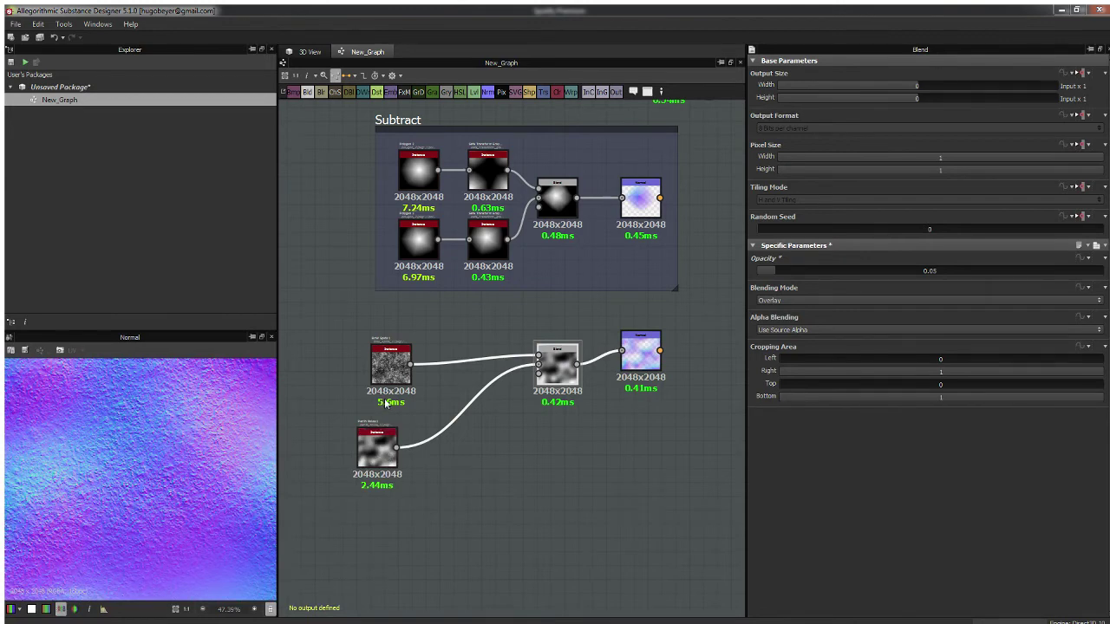
{"action": "scroll", "coordinate": [168, 485], "scroll_direction": "up", "scroll_amount": 5}
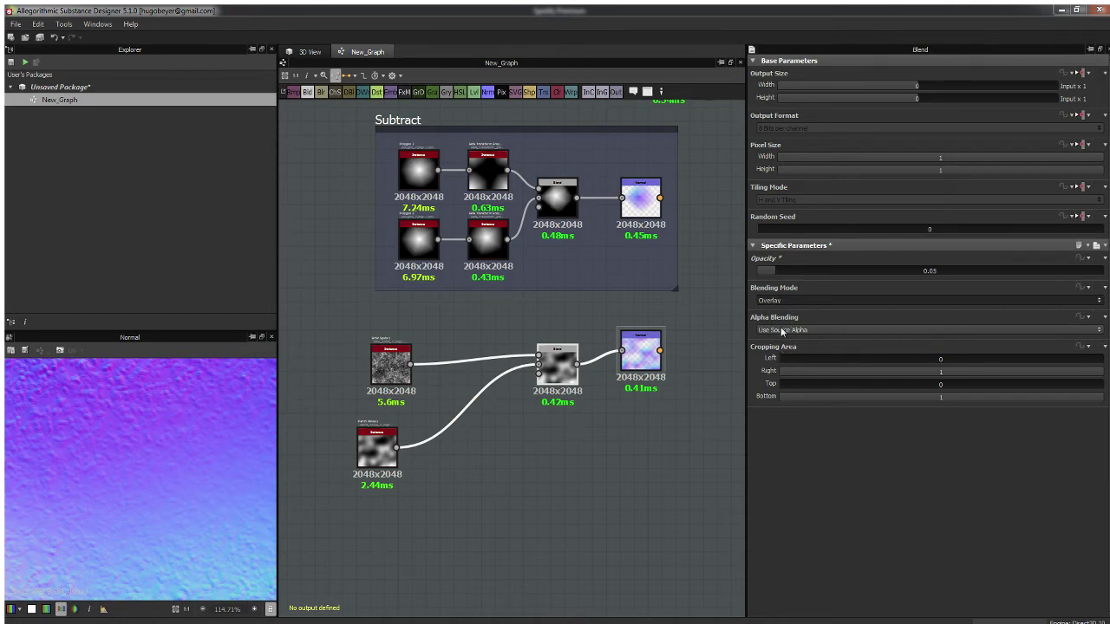
Step: Switch the noise Blend's mode to Add (Linear Dodge) and examine its effect on the normal map
{"action": "left_click", "coordinate": [782, 322]}
{"action": "scroll", "coordinate": [219, 479], "scroll_direction": "down", "scroll_amount": 7}
{"action": "middle_click_drag", "start_coordinate": [219, 478], "coordinate": [144, 452]}
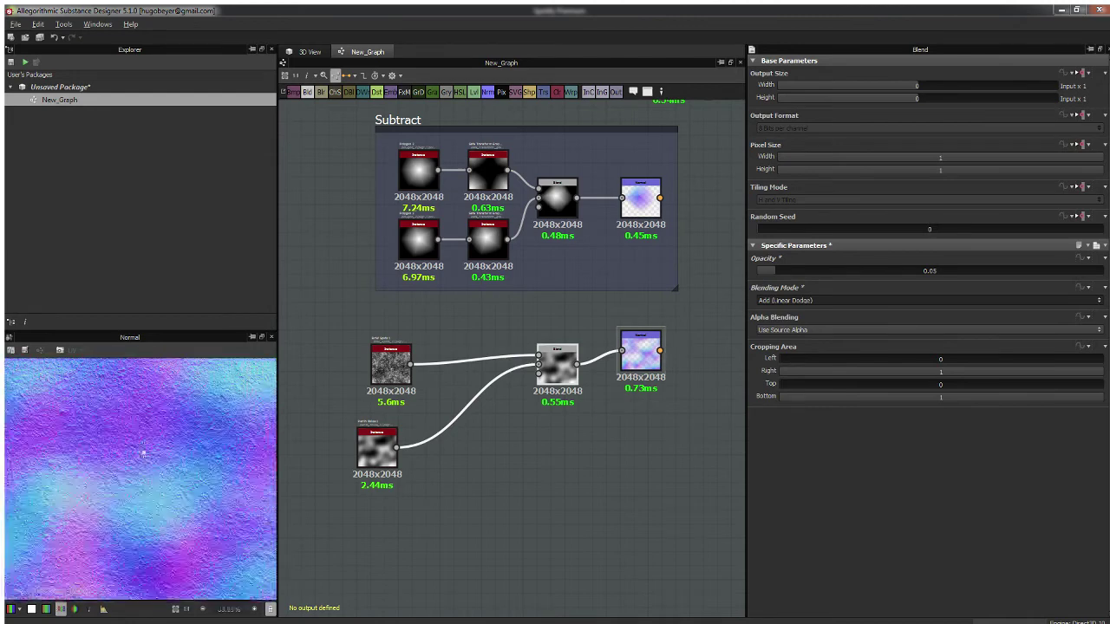
{"action": "scroll", "coordinate": [165, 459], "scroll_direction": "up", "scroll_amount": 6}
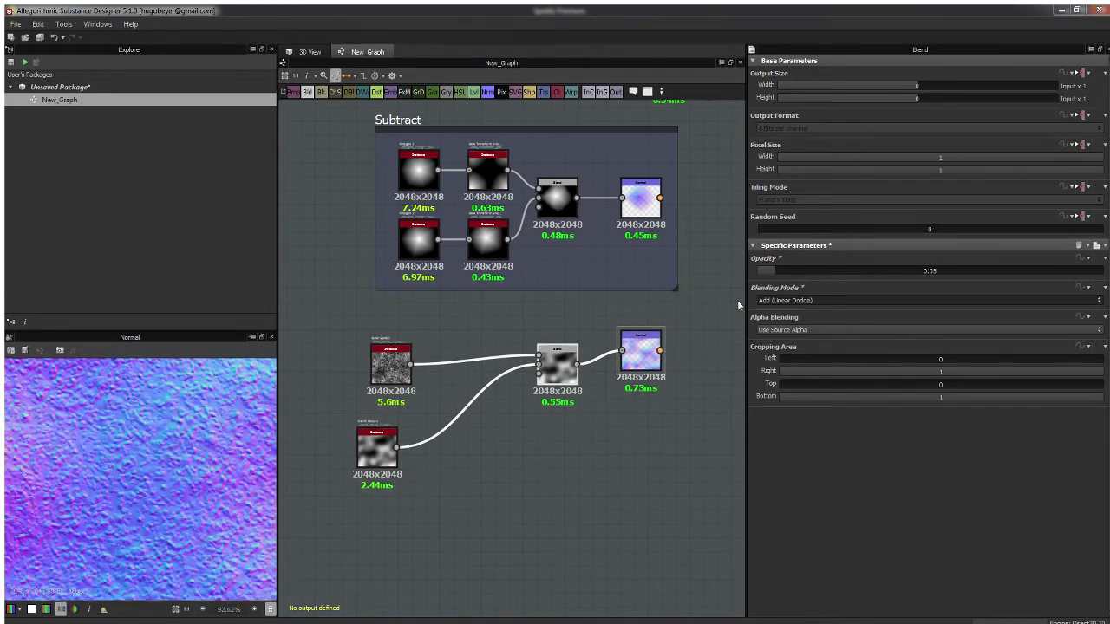
Step: Set the noise Blend's mode to Multiply
{"action": "left_click", "coordinate": [802, 300]}
{"action": "left_click", "coordinate": [780, 340]}
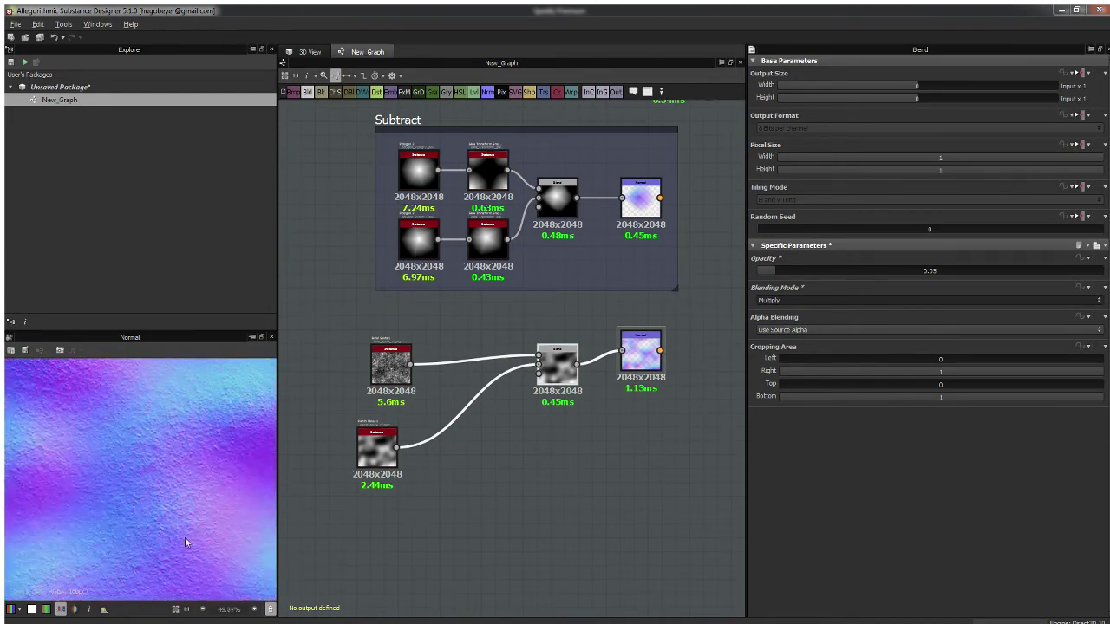
Step: Examine the Multiply result on the normal map, and set the noise Blend's mode to Add (Linear Dodge)
{"action": "middle_click_drag", "start_coordinate": [185, 542], "coordinate": [212, 521]}
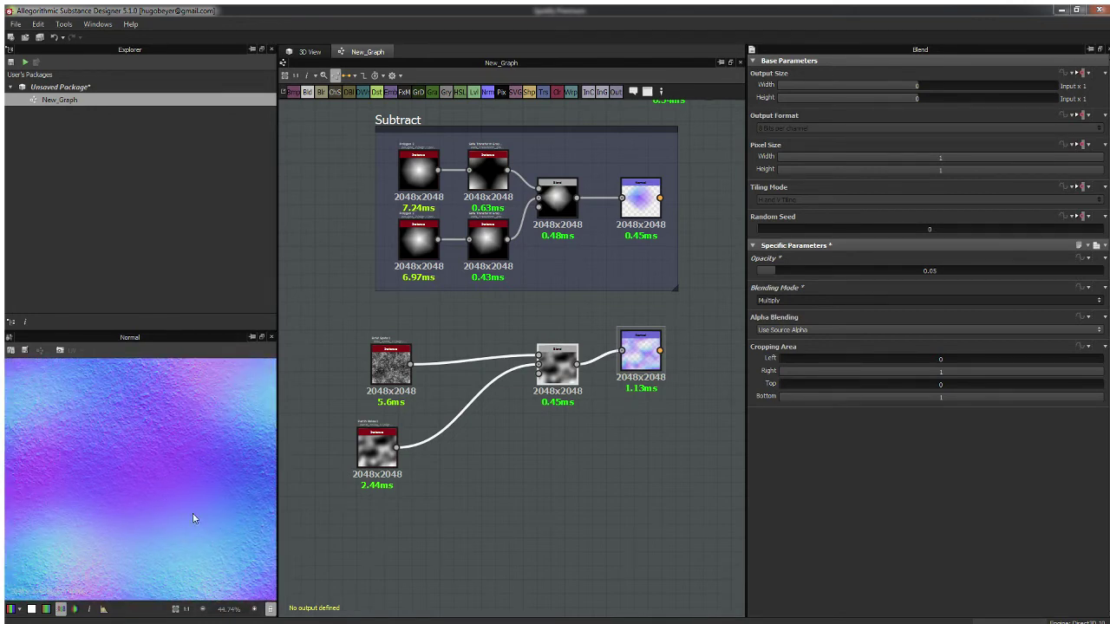
{"action": "left_click", "coordinate": [778, 300]}
{"action": "left_click", "coordinate": [778, 321]}
Step: Preview the Perlin Noise feeding the noise Blend and examine its dark and bright areas
{"action": "scroll", "coordinate": [438, 403], "scroll_direction": "up", "scroll_amount": 3}
{"action": "middle_click_drag", "start_coordinate": [422, 390], "coordinate": [478, 328]}
{"action": "double_click", "coordinate": [387, 400]}
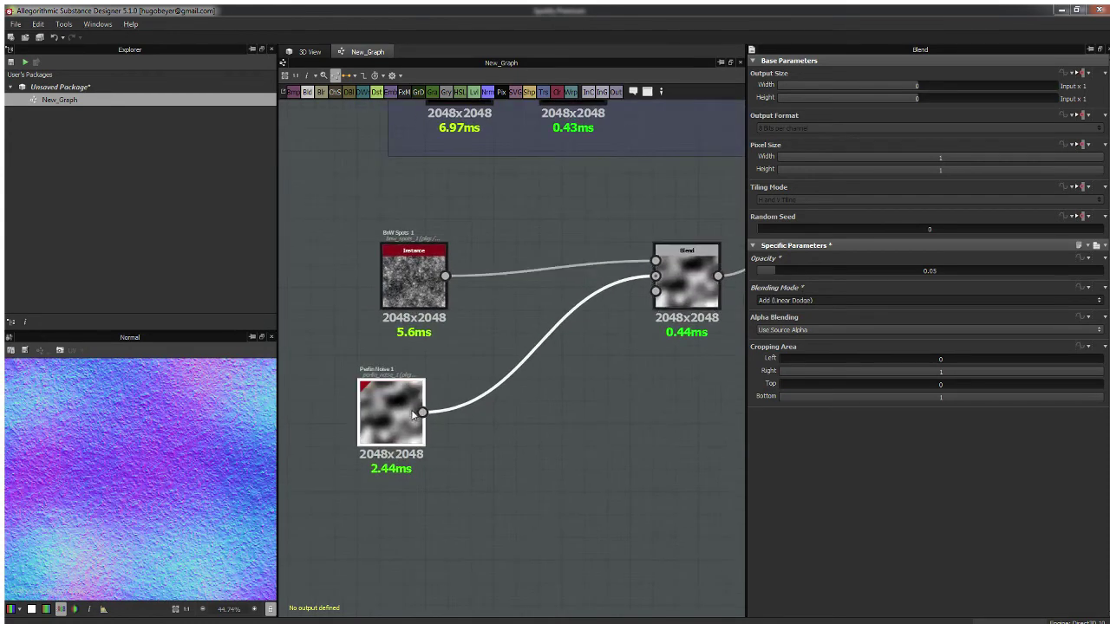
{"action": "scroll", "coordinate": [204, 519], "scroll_direction": "down", "scroll_amount": 2}
{"action": "scroll", "coordinate": [204, 518], "scroll_direction": "down", "scroll_amount": 1}
{"action": "middle_click_drag", "start_coordinate": [203, 518], "coordinate": [174, 472]}
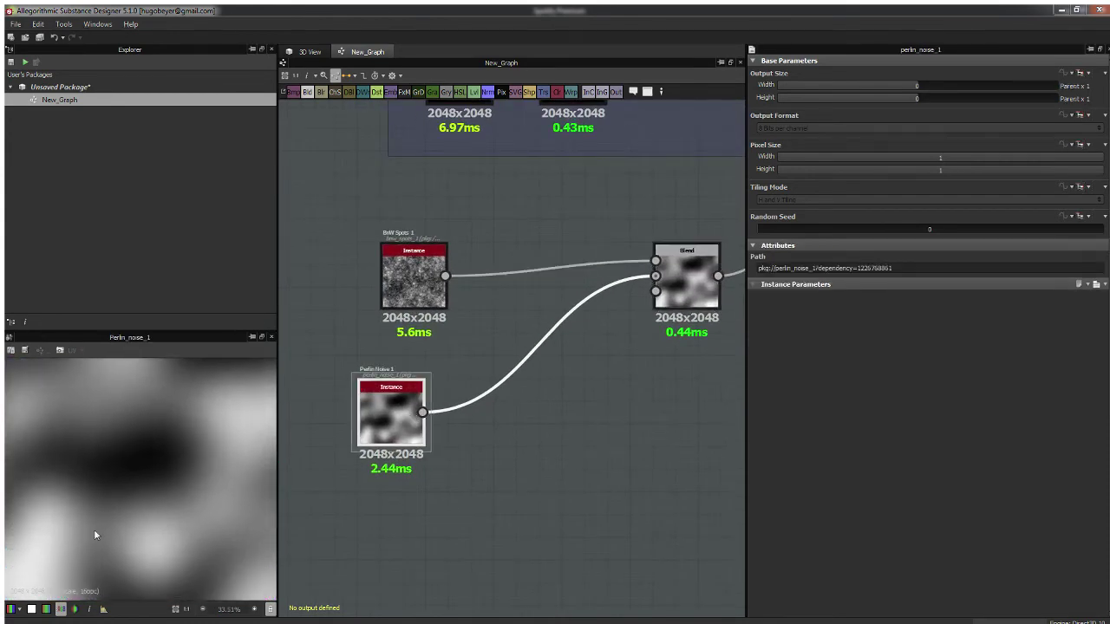
Step: Insert a Histogram Range node between the Perlin Noise and the Blend, and set its range to 0.95
{"action": "middle_click_drag", "start_coordinate": [536, 378], "coordinate": [486, 366]}
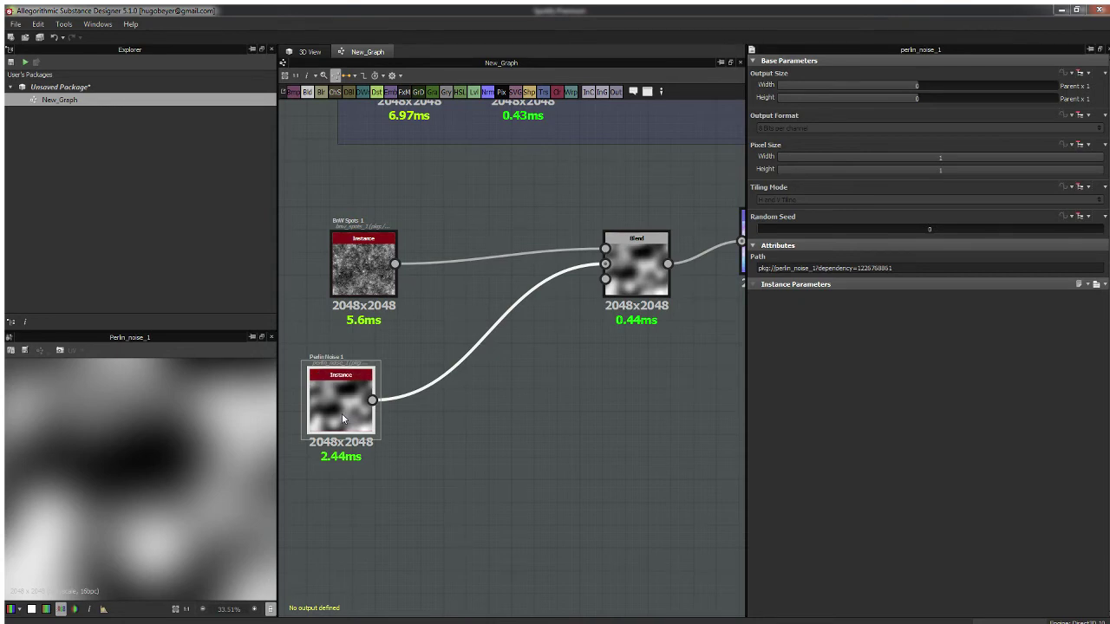
{"action": "key", "text": "Return"}
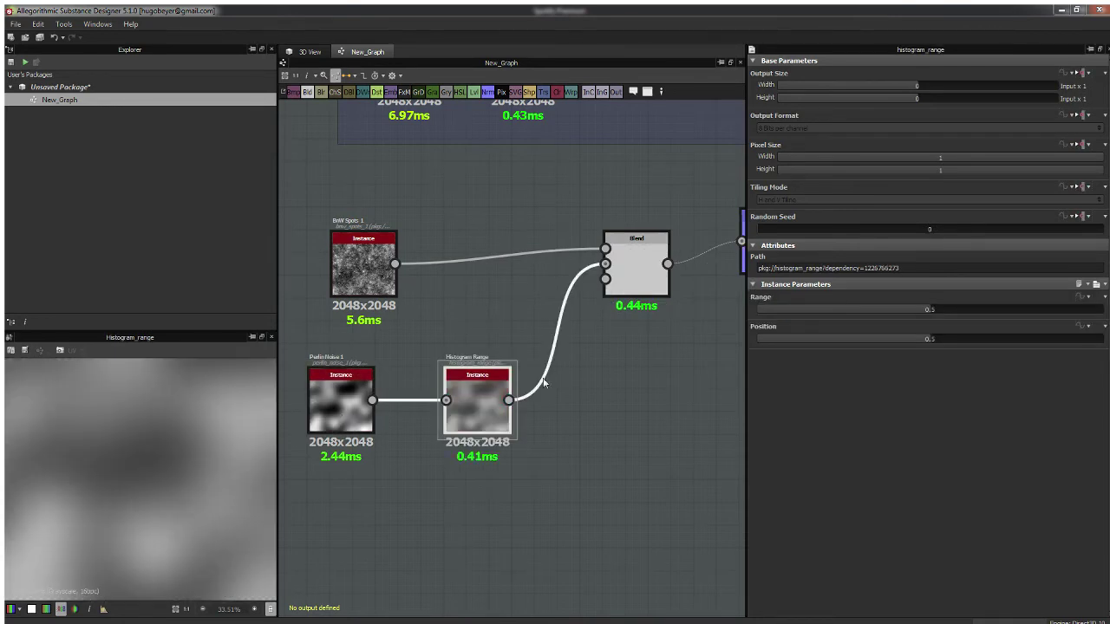
{"action": "scroll", "coordinate": [168, 476], "scroll_direction": "down", "scroll_amount": 1}
{"action": "middle_click_drag", "start_coordinate": [168, 476], "coordinate": [102, 536]}
{"action": "left_click_drag", "start_coordinate": [927, 310], "coordinate": [1084, 312]}
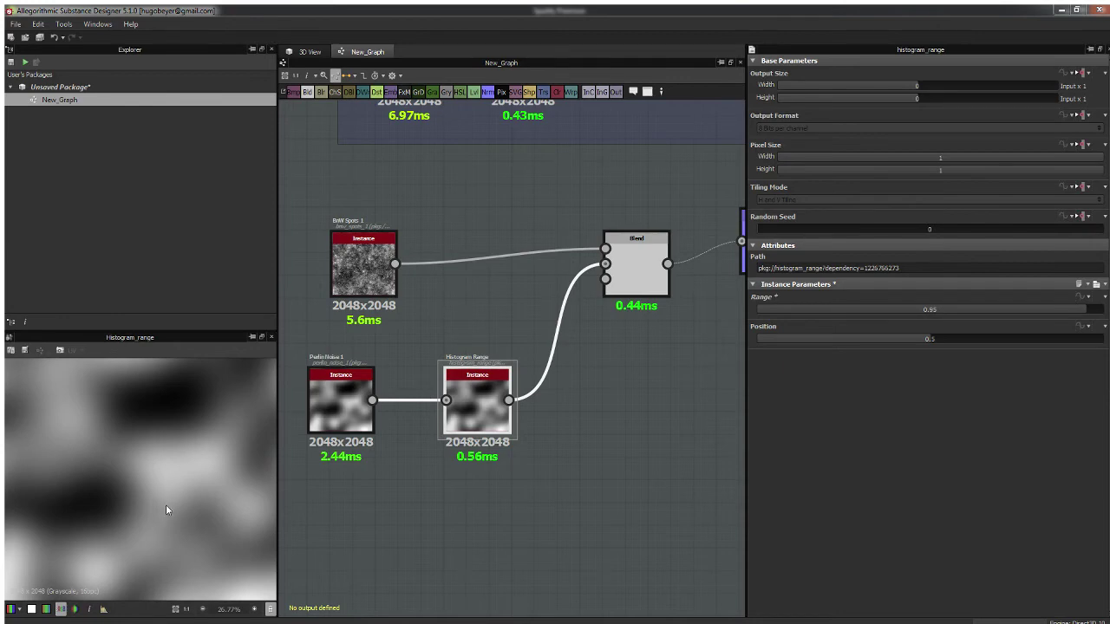
Step: Show the histogram in the 2D View and compare the Perlin Noise with the Histogram Range output
{"action": "left_click", "coordinate": [103, 608]}
{"action": "left_click", "coordinate": [353, 401]}
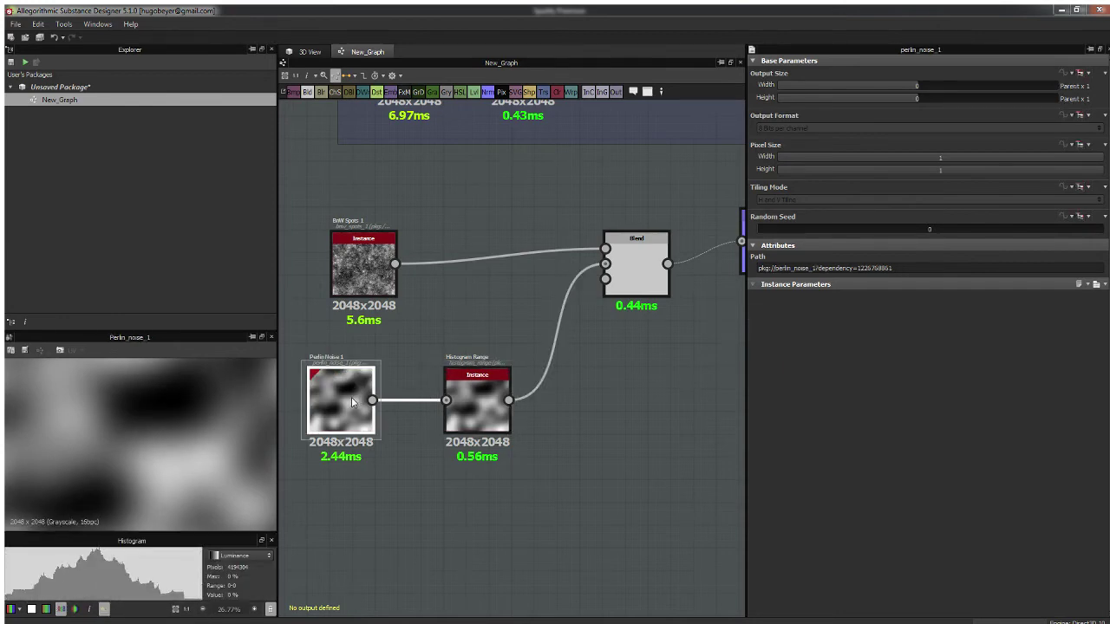
{"action": "left_click", "coordinate": [477, 411]}
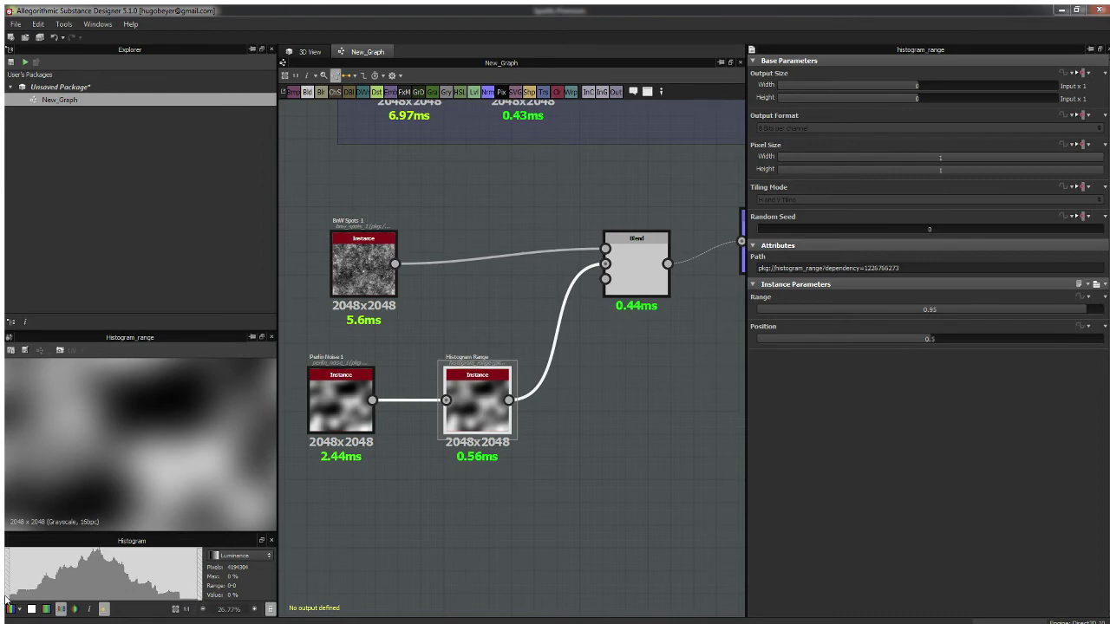
Step: Preview the noise Blend's output and the normal map generated from it
{"action": "middle_click_drag", "start_coordinate": [624, 282], "coordinate": [574, 300]}
{"action": "double_click", "coordinate": [575, 300]}
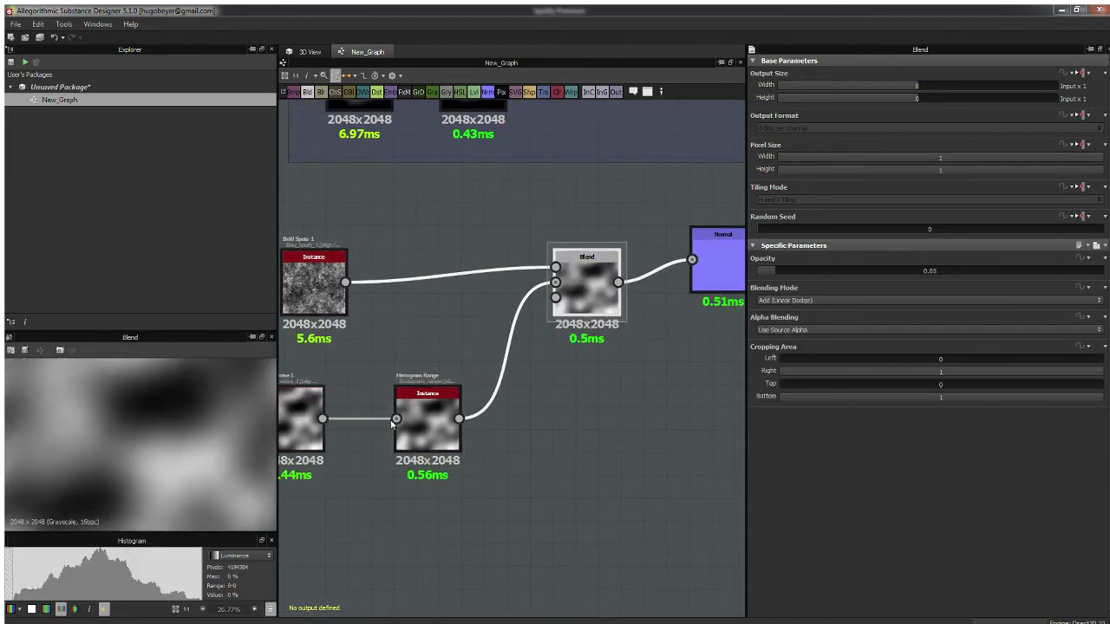
{"action": "double_click", "coordinate": [718, 280]}
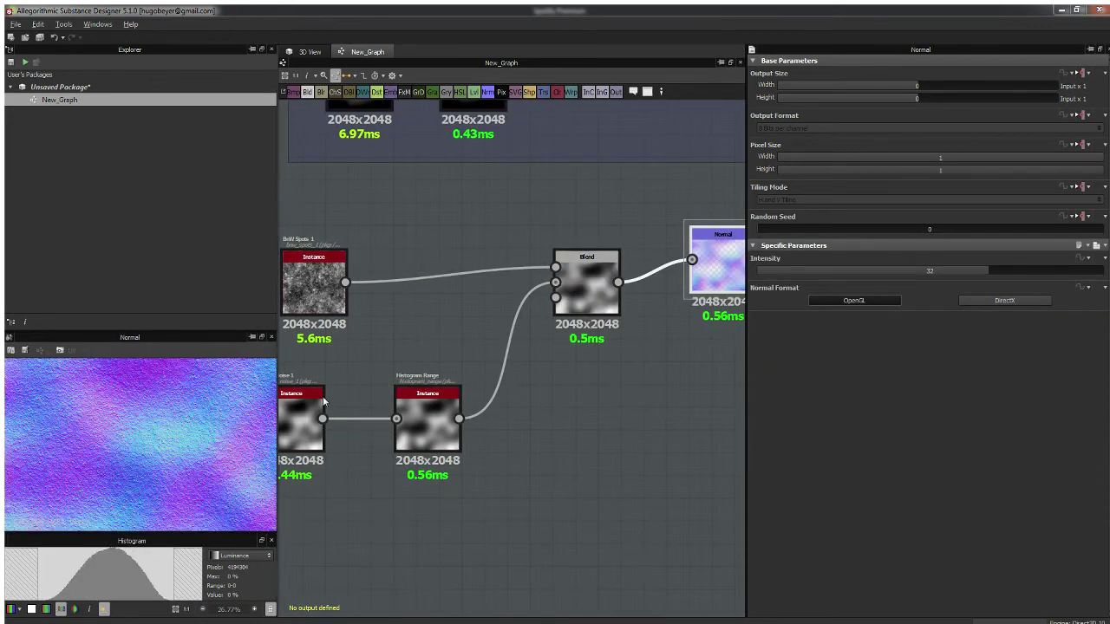
Step: Try the Screen and Overlay modes on the noise Blend, and lower the Histogram Range's range to 0.6
{"action": "left_click", "coordinate": [577, 299]}
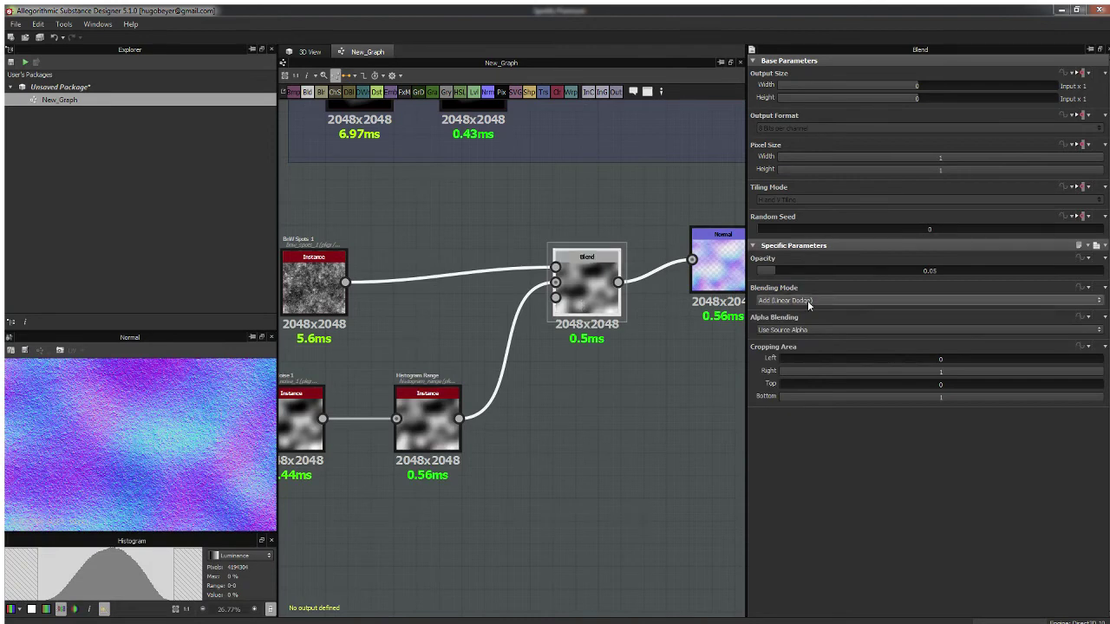
{"action": "left_click", "coordinate": [778, 371]}
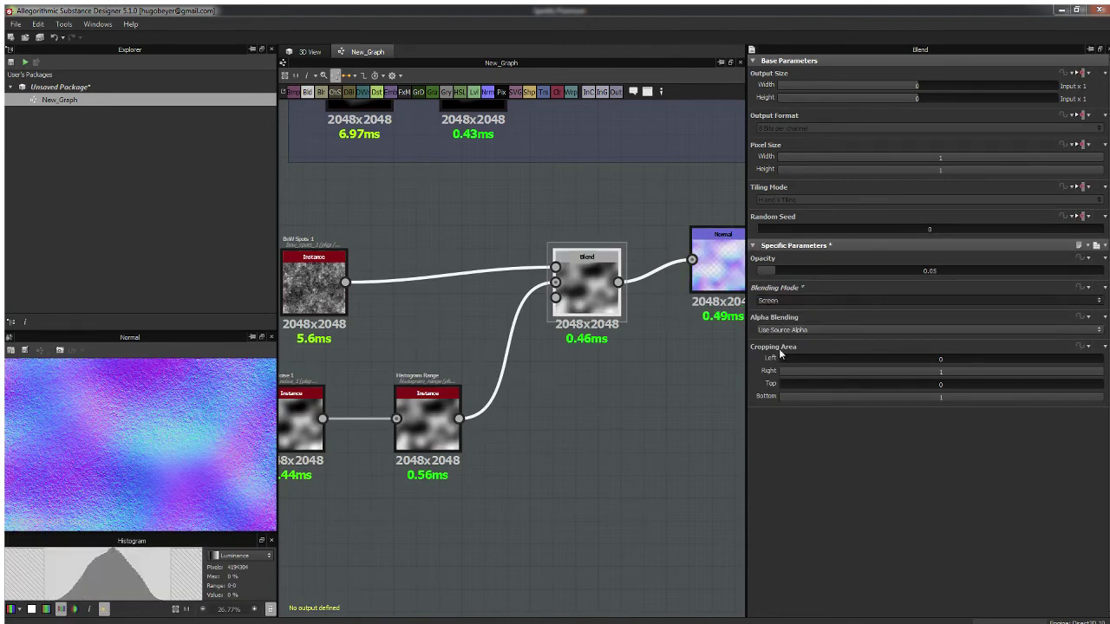
{"action": "key", "text": "Up"}
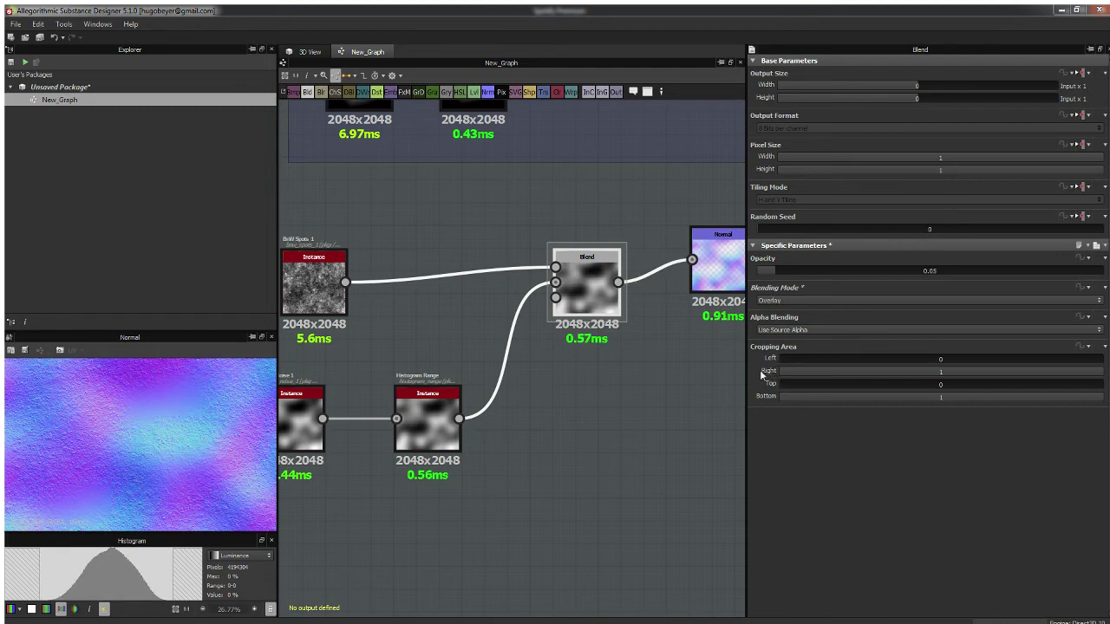
{"action": "left_click", "coordinate": [413, 423]}
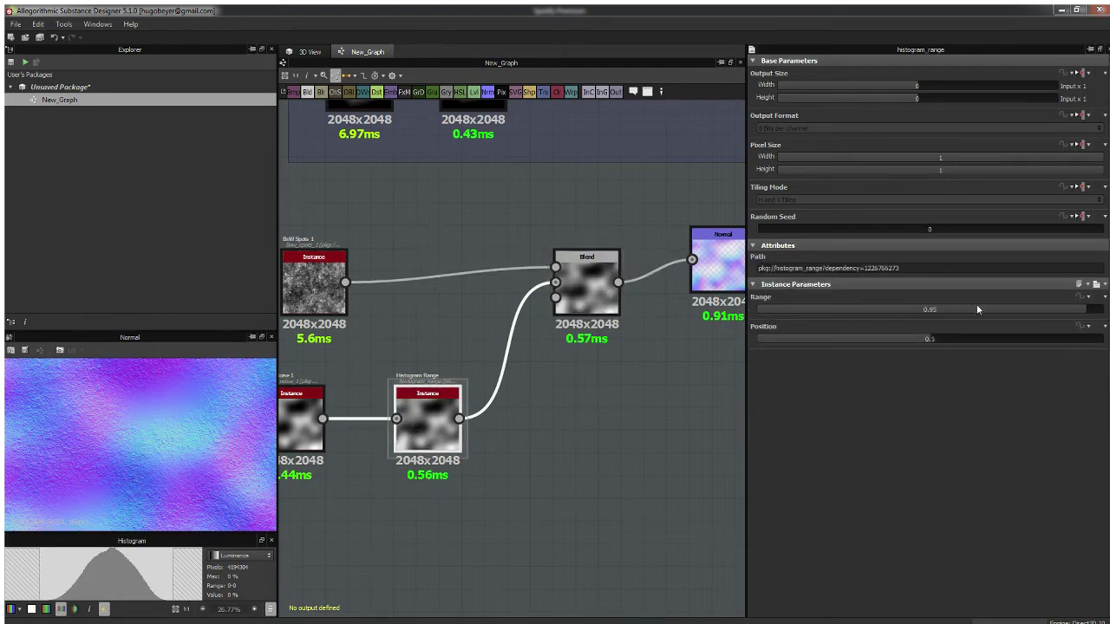
{"action": "left_click_drag", "start_coordinate": [1021, 307], "coordinate": [964, 313]}
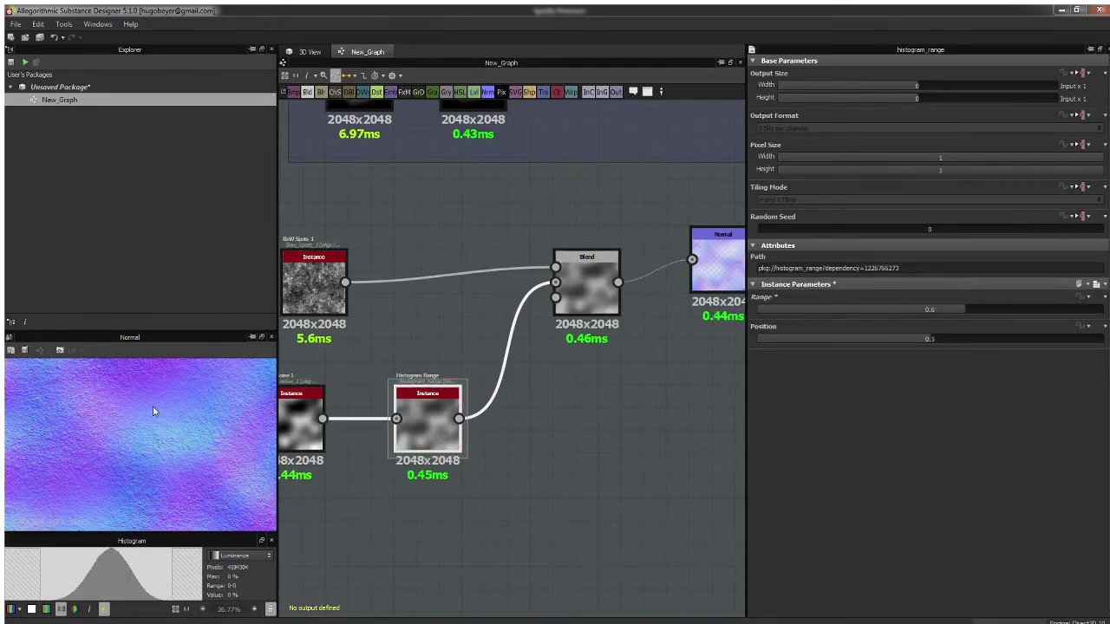
Step: Undo the range and blend mode changes as well as the insertion of the Histogram Range node
{"action": "key", "text": "ctrl+z"}
{"action": "key", "text": "ctrl+z"}
{"action": "key", "text": "ctrl+z"}
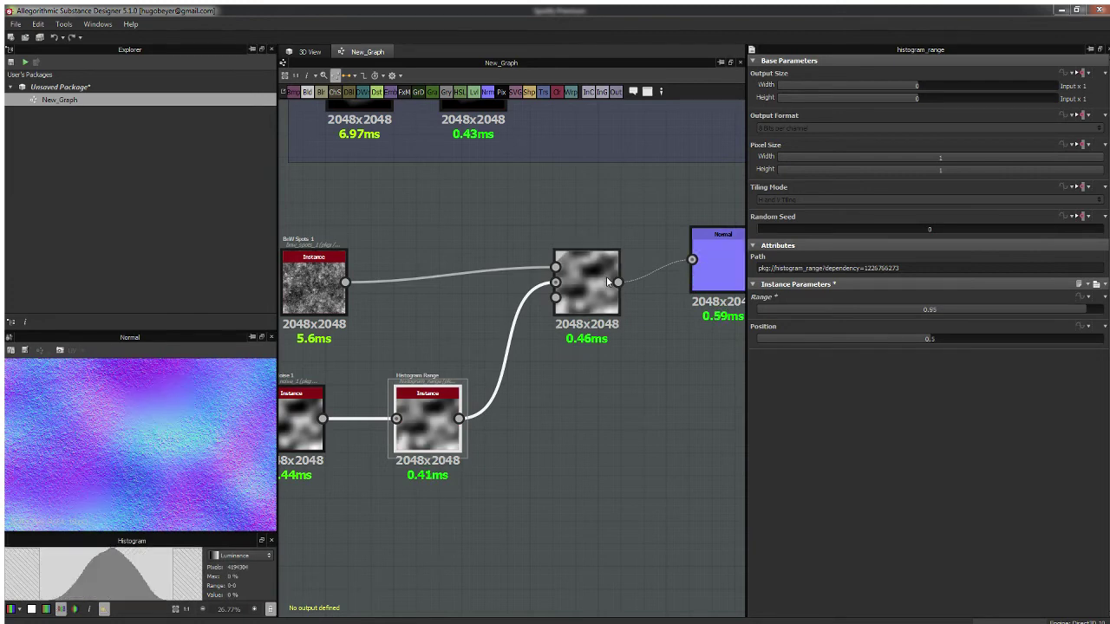
{"action": "key", "text": "ctrl+z"}
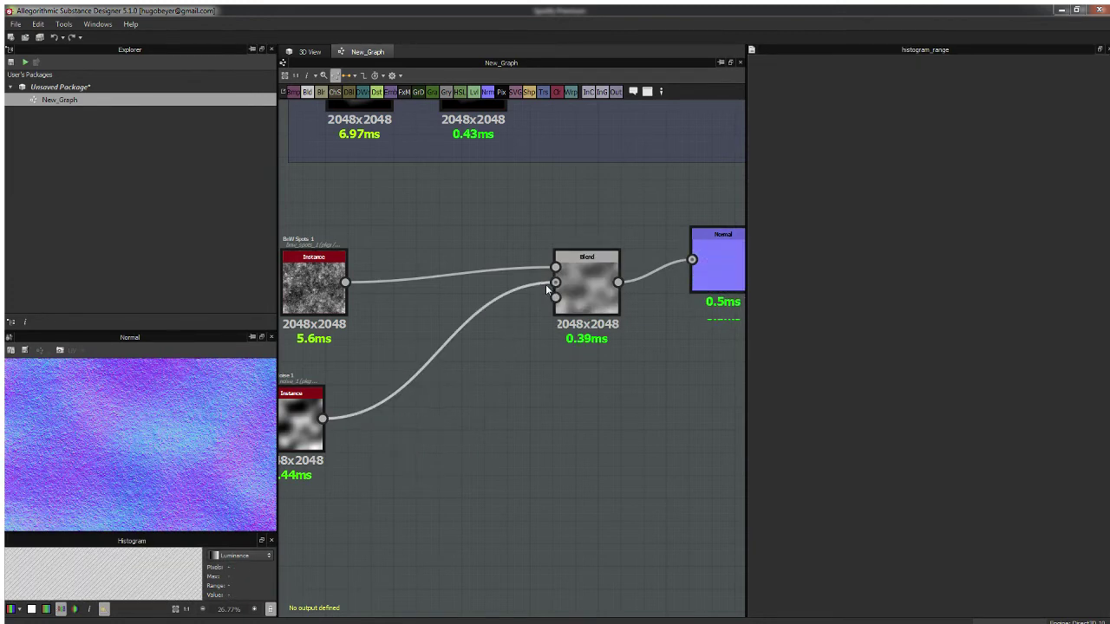
Step: Move the Perlin Noise node directly below the BnW Spots node, aligned with it
{"action": "scroll", "coordinate": [470, 312], "scroll_direction": "down", "scroll_amount": 2}
{"action": "middle_click_drag", "start_coordinate": [476, 350], "coordinate": [499, 371]}
{"action": "scroll", "coordinate": [488, 371], "scroll_direction": "up", "scroll_amount": 2}
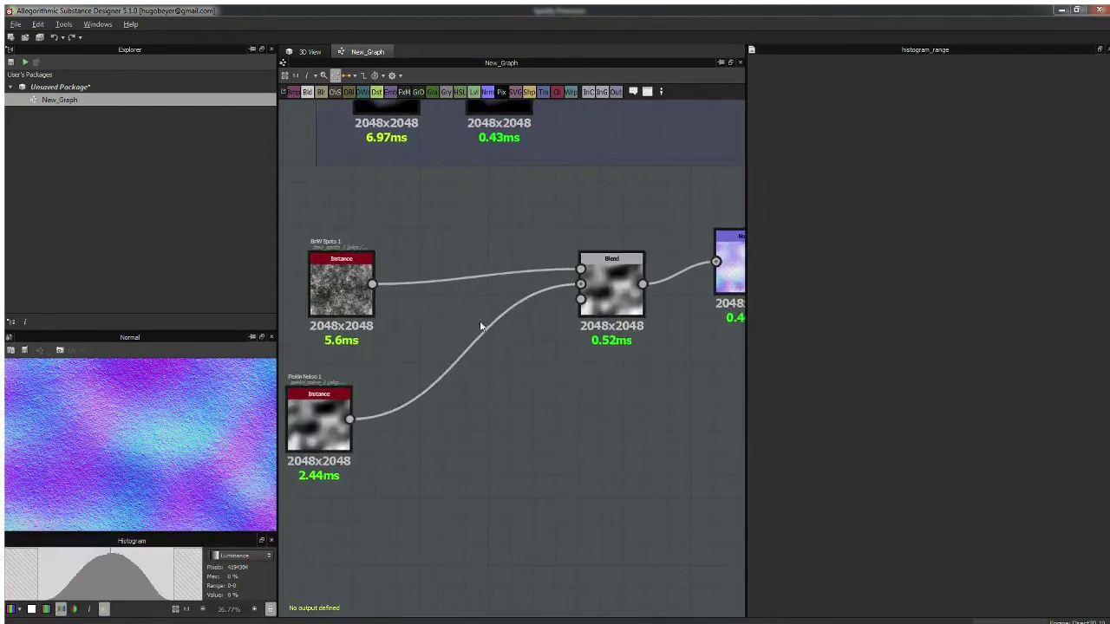
{"action": "left_click_drag", "start_coordinate": [308, 440], "coordinate": [330, 392]}
{"action": "scroll", "coordinate": [505, 305], "scroll_direction": "down", "scroll_amount": 3}
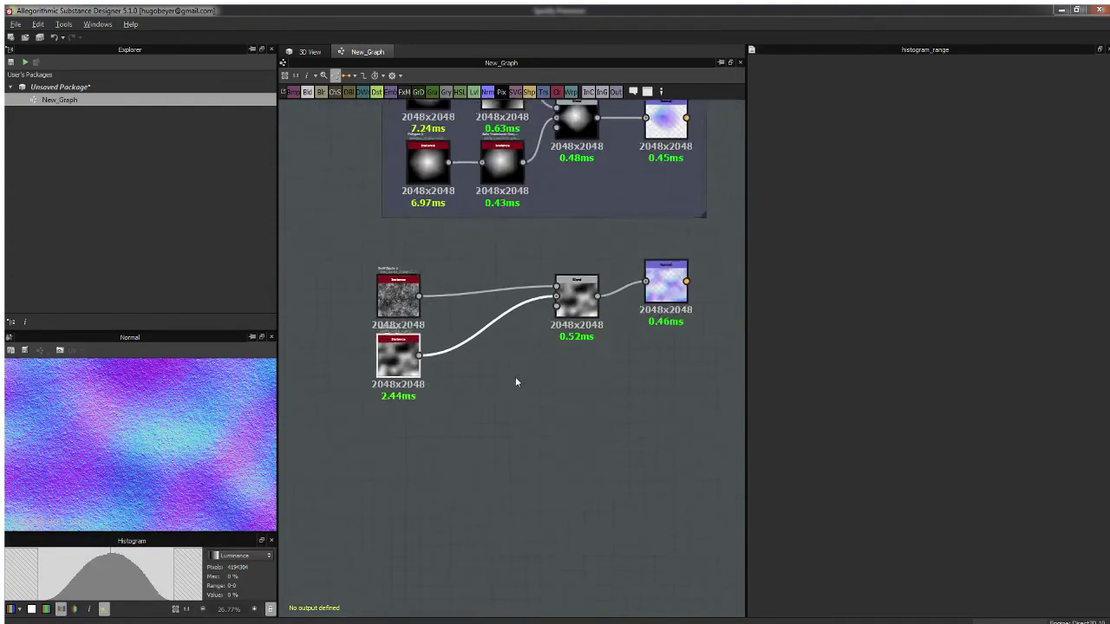
{"action": "middle_click_drag", "start_coordinate": [515, 376], "coordinate": [487, 395]}
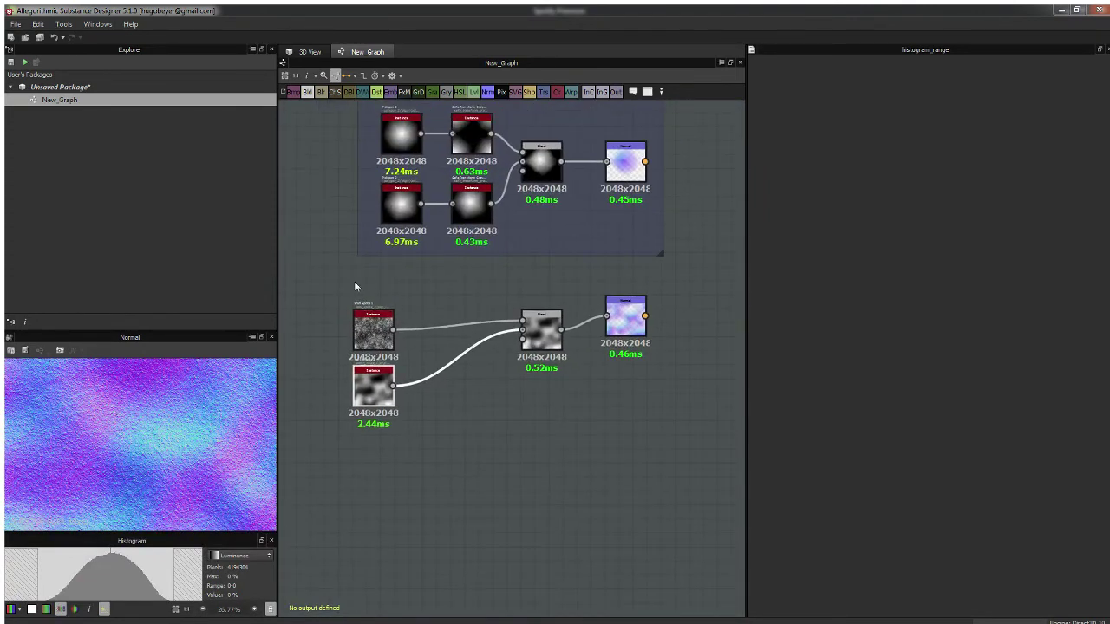
Step: Frame the two noises, their Blend and the Normal node in a comment frame titled "Add"
{"action": "left_click_drag", "start_coordinate": [355, 287], "coordinate": [661, 445]}
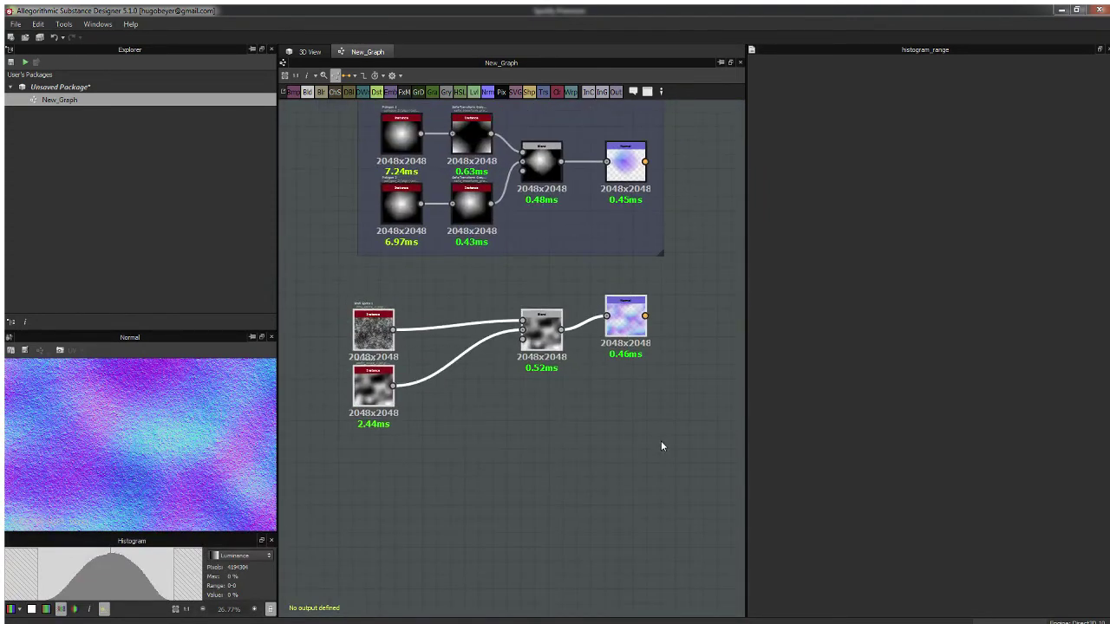
{"action": "double_click", "coordinate": [543, 354]}
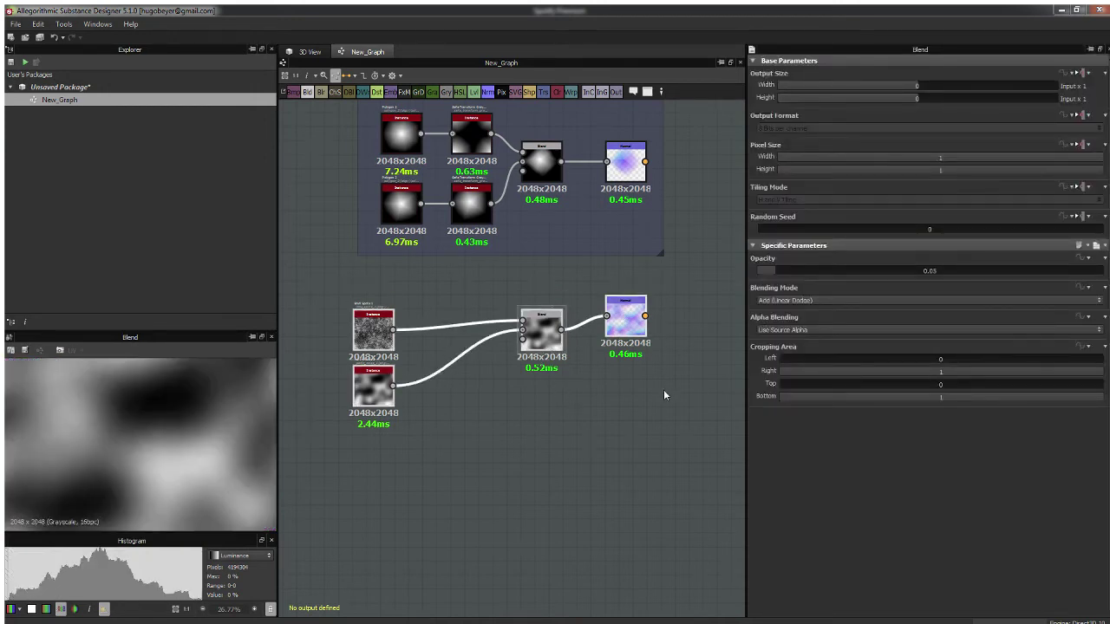
{"action": "left_click", "coordinate": [647, 92]}
{"action": "left_click_drag", "start_coordinate": [368, 279], "coordinate": [377, 277]}
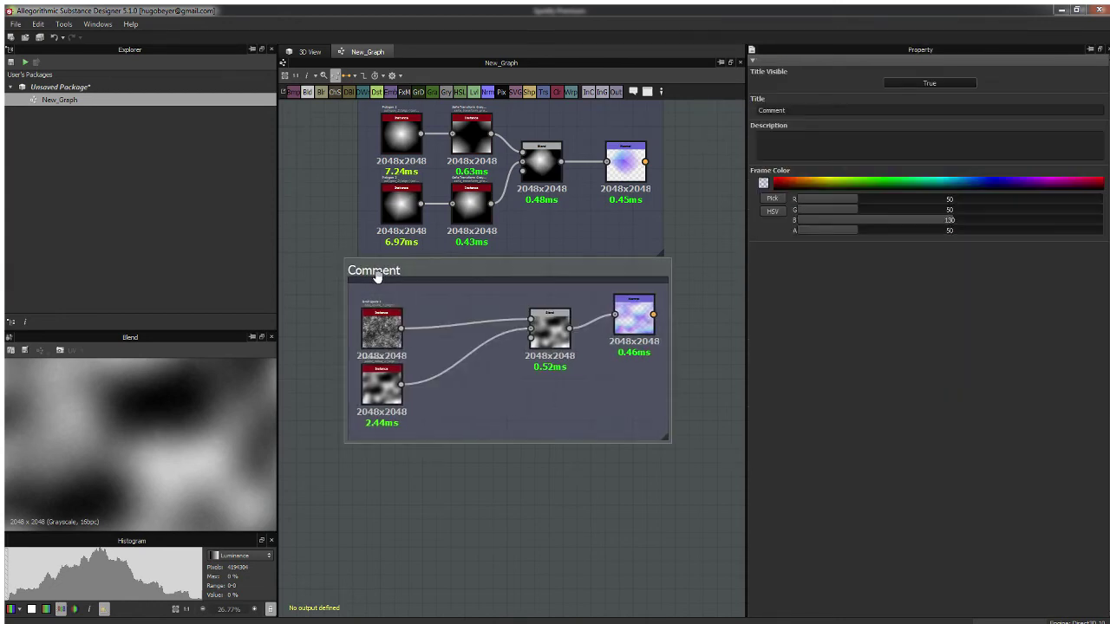
{"action": "double_click", "coordinate": [834, 111]}
{"action": "type", "text": "Add"}
{"action": "key", "text": "Return"}
Step: Add a Shape node in the empty area below the Add frame and set its pattern to Bell
{"action": "scroll", "coordinate": [487, 266], "scroll_direction": "down", "scroll_amount": 5}
{"action": "scroll", "coordinate": [477, 372], "scroll_direction": "up", "scroll_amount": 4}
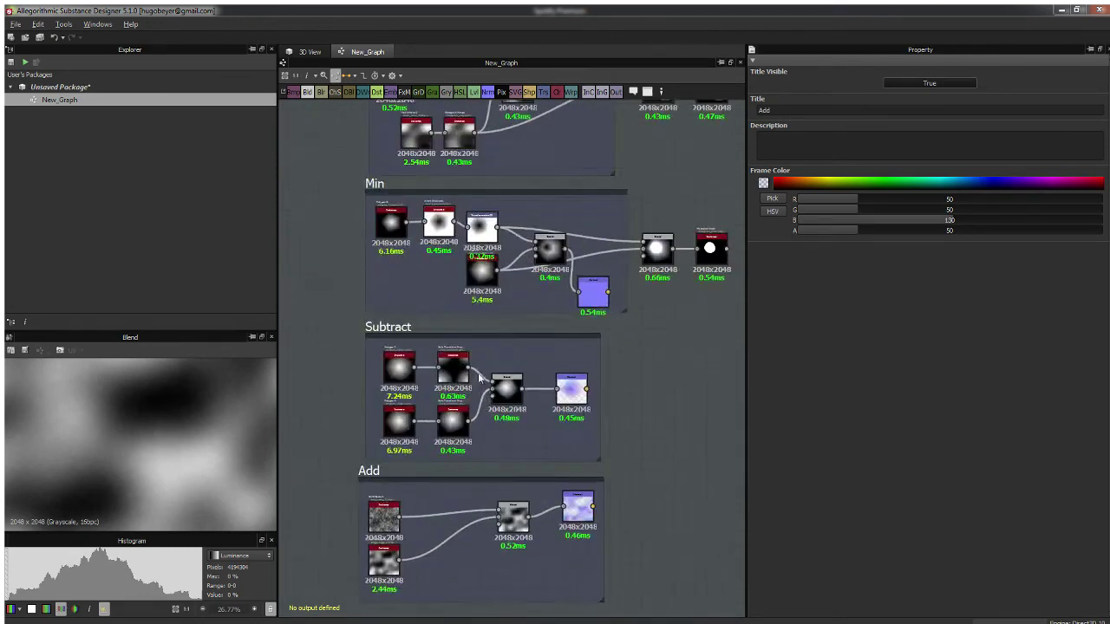
{"action": "middle_click_drag", "start_coordinate": [484, 339], "coordinate": [489, 270]}
{"action": "middle_click_drag", "start_coordinate": [474, 380], "coordinate": [466, 335]}
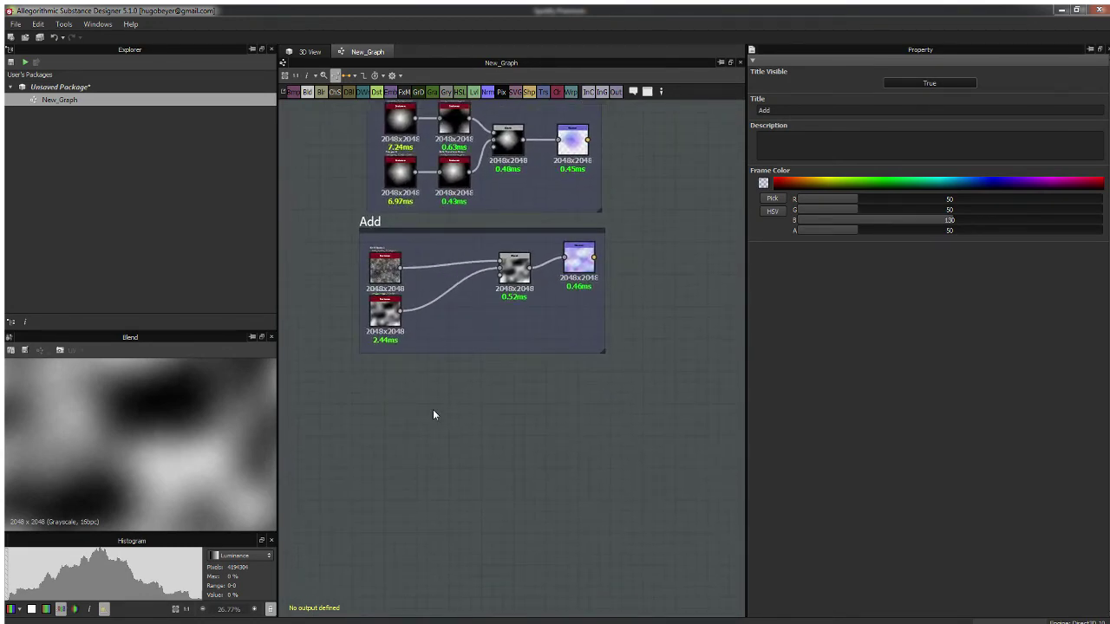
{"action": "middle_click_drag", "start_coordinate": [414, 426], "coordinate": [429, 395]}
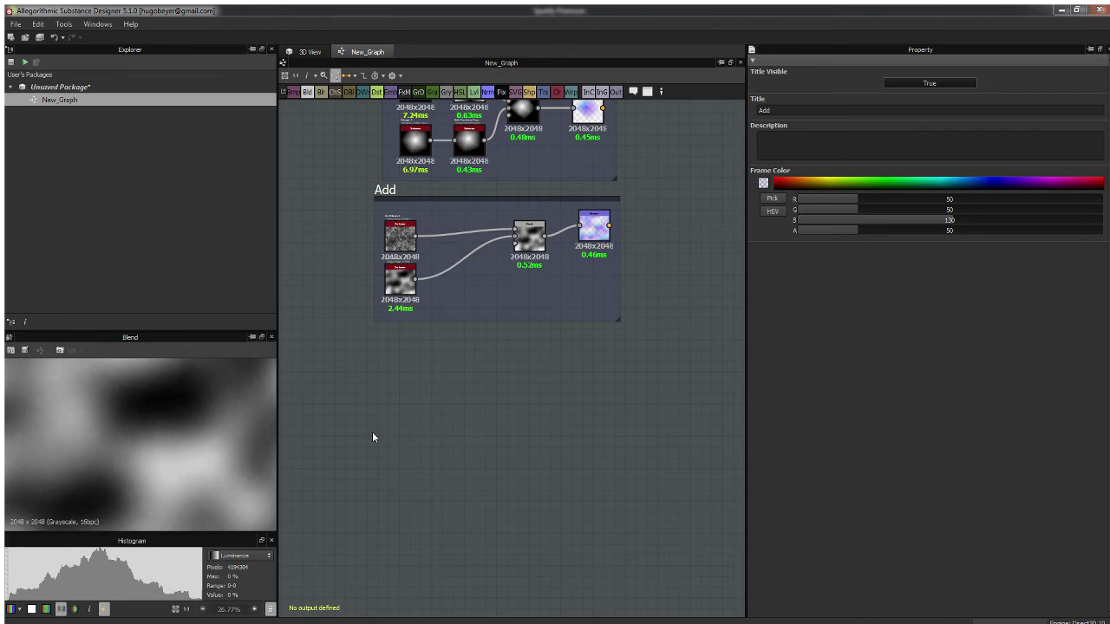
{"action": "key", "text": "1"}
{"action": "left_click_drag", "start_coordinate": [372, 432], "coordinate": [396, 369]}
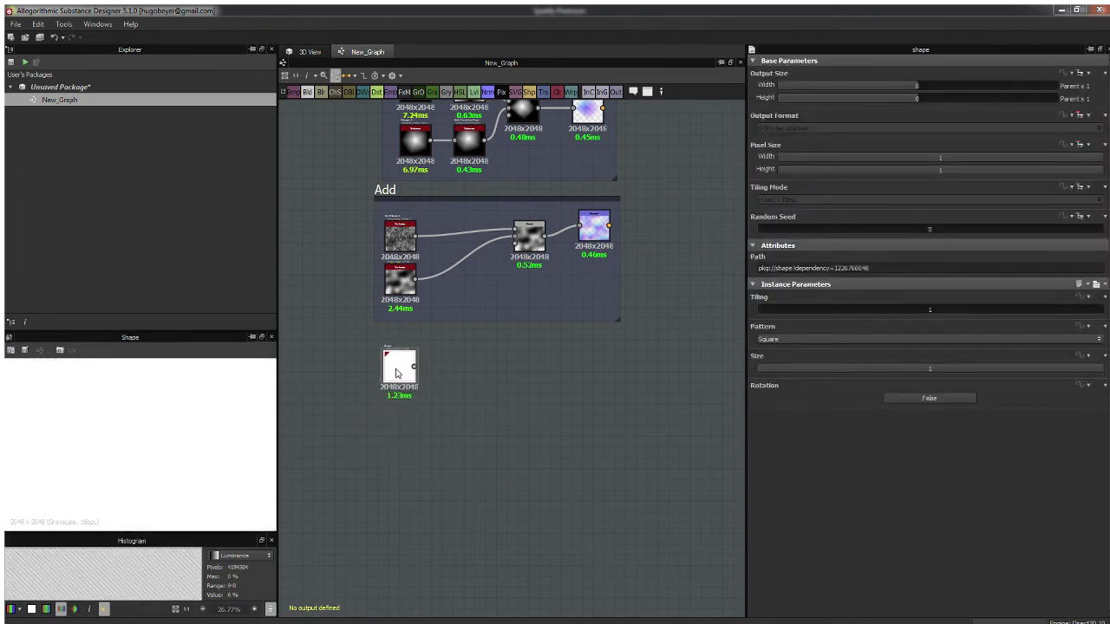
{"action": "left_click", "coordinate": [780, 373]}
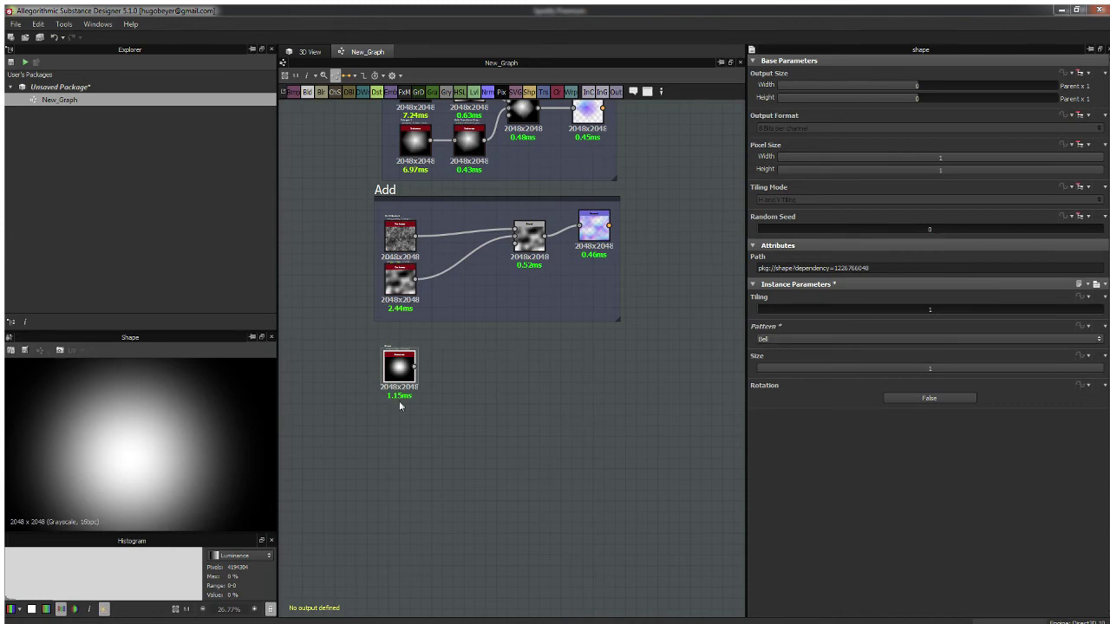
Step: Add a Slope Blur Grayscale node beside the Shape and connect the Shape's output to both of its inputs
{"action": "scroll", "coordinate": [400, 404], "scroll_direction": "up", "scroll_amount": 3}
{"action": "mouse_move", "coordinate": [416, 355]}
{"action": "left_mouse_down"}
{"action": "mouse_move", "coordinate": [423, 372]}
{"action": "mouse_move", "coordinate": [433, 363]}
{"action": "left_mouse_up"}
{"action": "left_click", "coordinate": [523, 349]}
{"action": "scroll", "coordinate": [497, 367], "scroll_direction": "down", "scroll_amount": 1}
{"action": "middle_click_drag", "start_coordinate": [531, 373], "coordinate": [472, 376]}
{"action": "scroll", "coordinate": [454, 375], "scroll_direction": "up", "scroll_amount": 1}
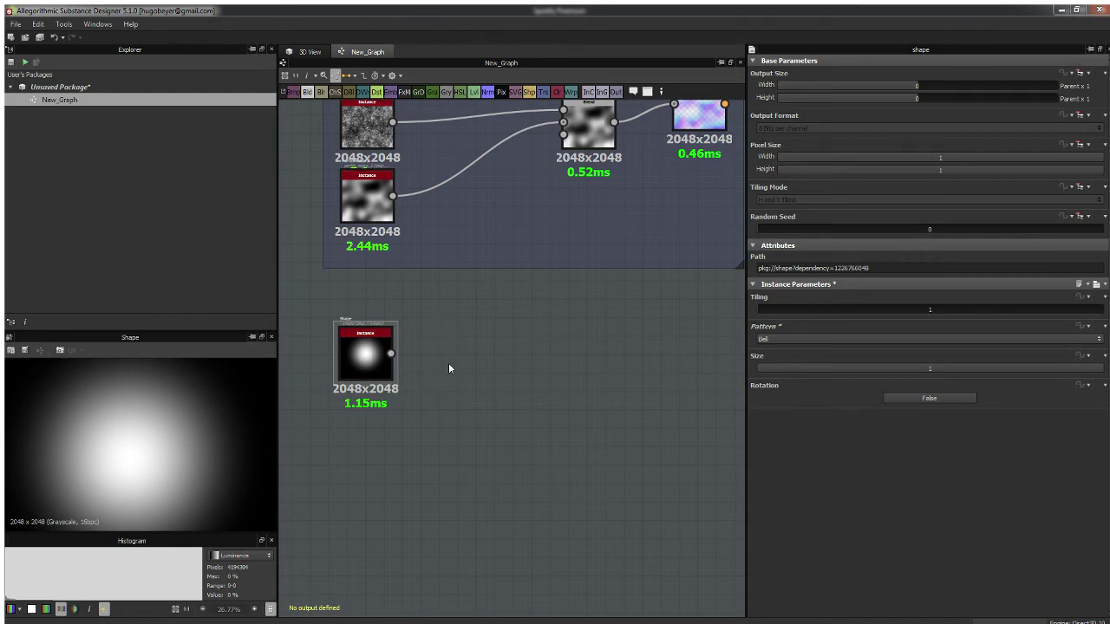
{"action": "key", "text": "Return"}
{"action": "left_click_drag", "start_coordinate": [447, 330], "coordinate": [513, 370]}
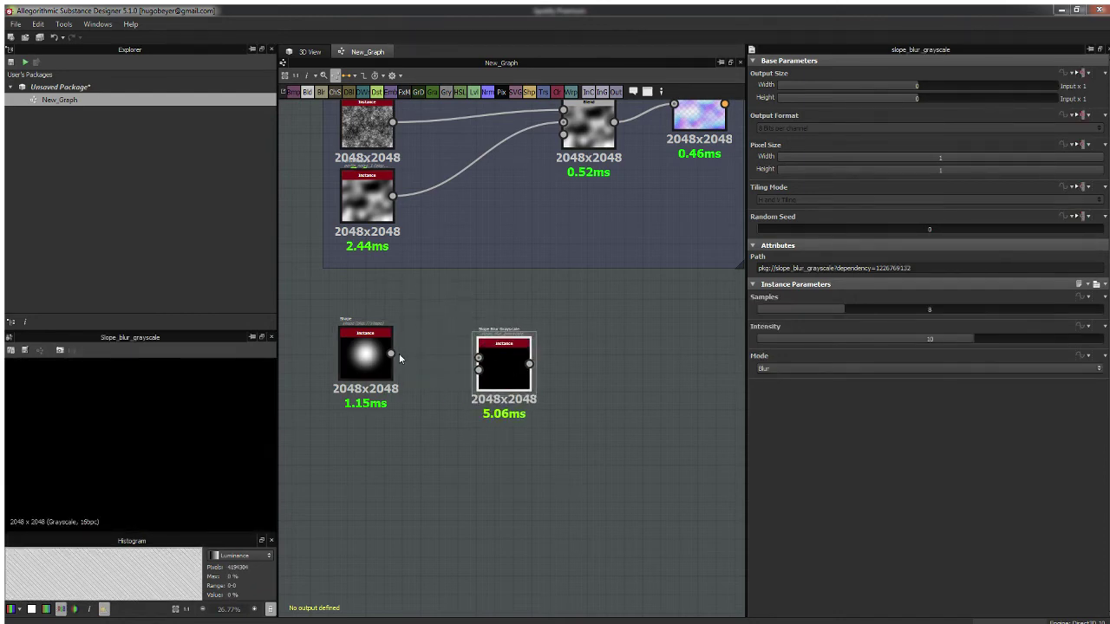
{"action": "left_click_drag", "start_coordinate": [392, 353], "coordinate": [509, 350]}
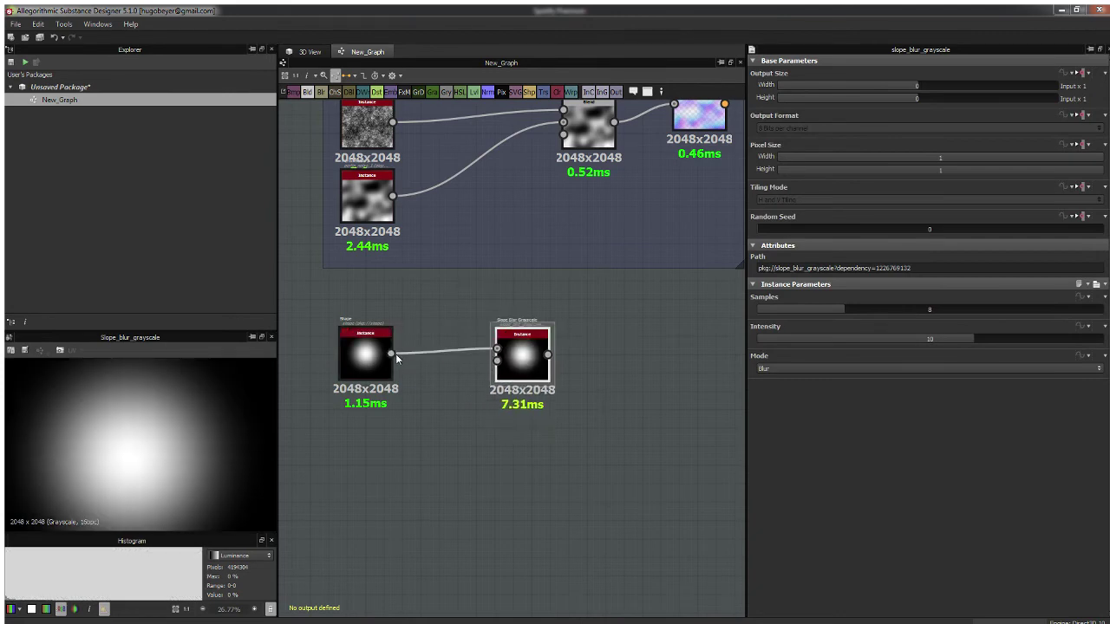
{"action": "mouse_move", "coordinate": [395, 356]}
{"action": "left_mouse_down"}
{"action": "mouse_move", "coordinate": [484, 371]}
{"action": "mouse_move", "coordinate": [495, 363]}
{"action": "left_mouse_up"}
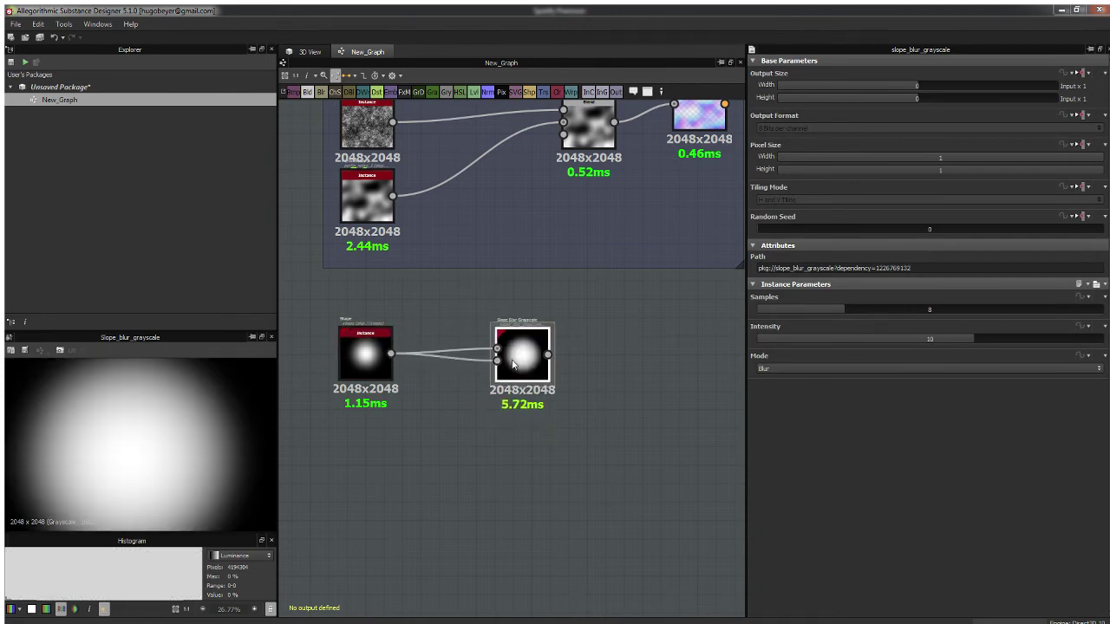
Step: Set the Slope Blur Grayscale's samples to 32 and intensity to 16, and shift the Shape node slightly upward
{"action": "left_click_drag", "start_coordinate": [849, 312], "coordinate": [1105, 311]}
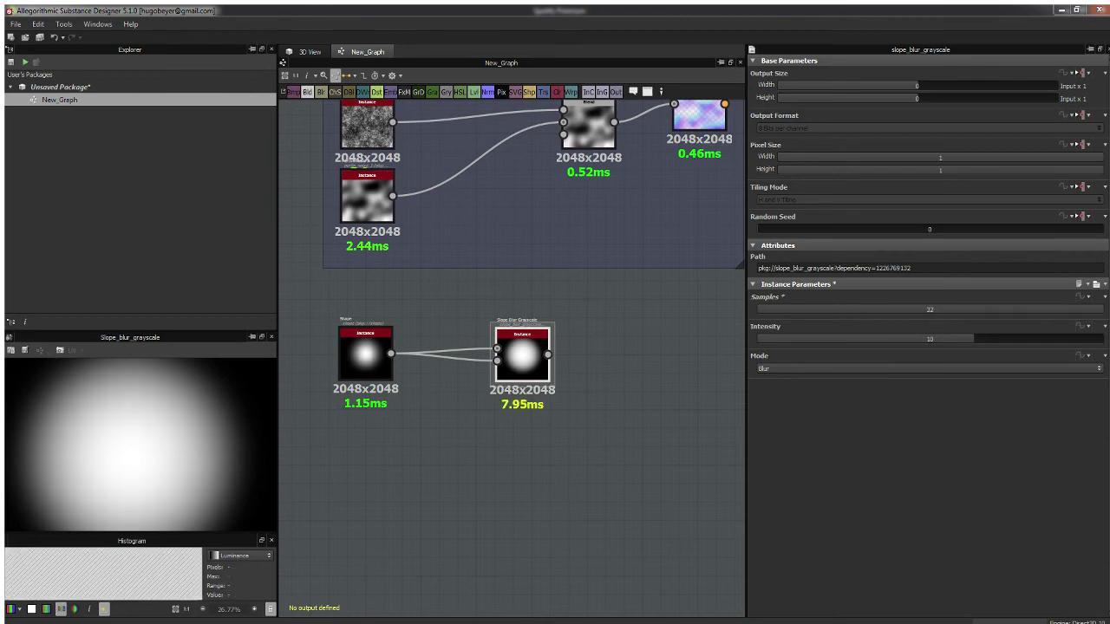
{"action": "left_click_drag", "start_coordinate": [927, 336], "coordinate": [893, 334]}
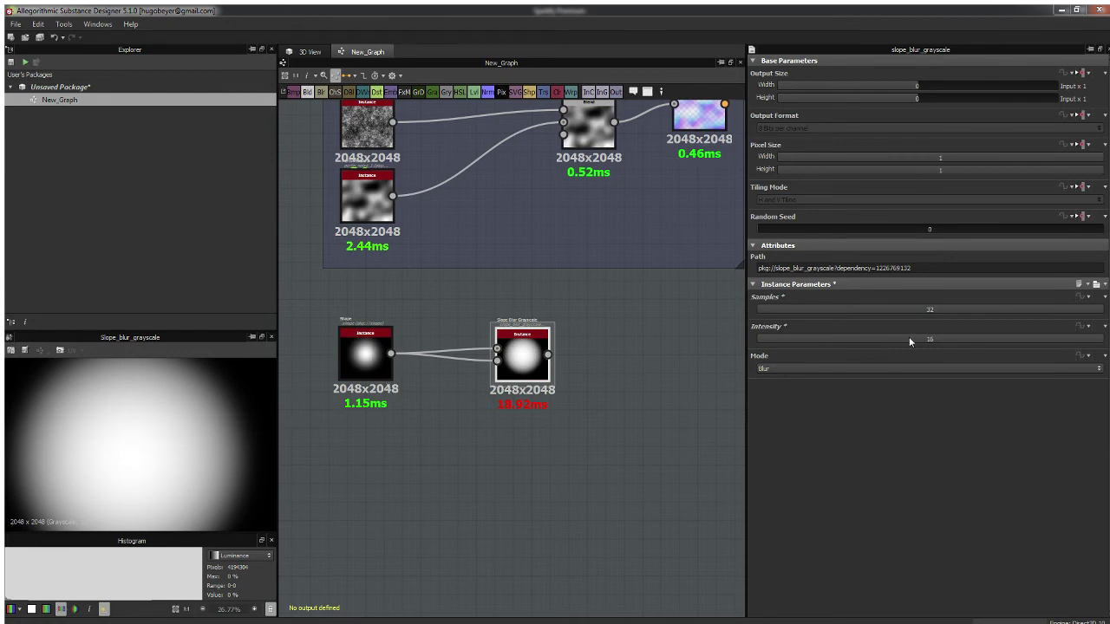
{"action": "left_click_drag", "start_coordinate": [365, 354], "coordinate": [365, 345]}
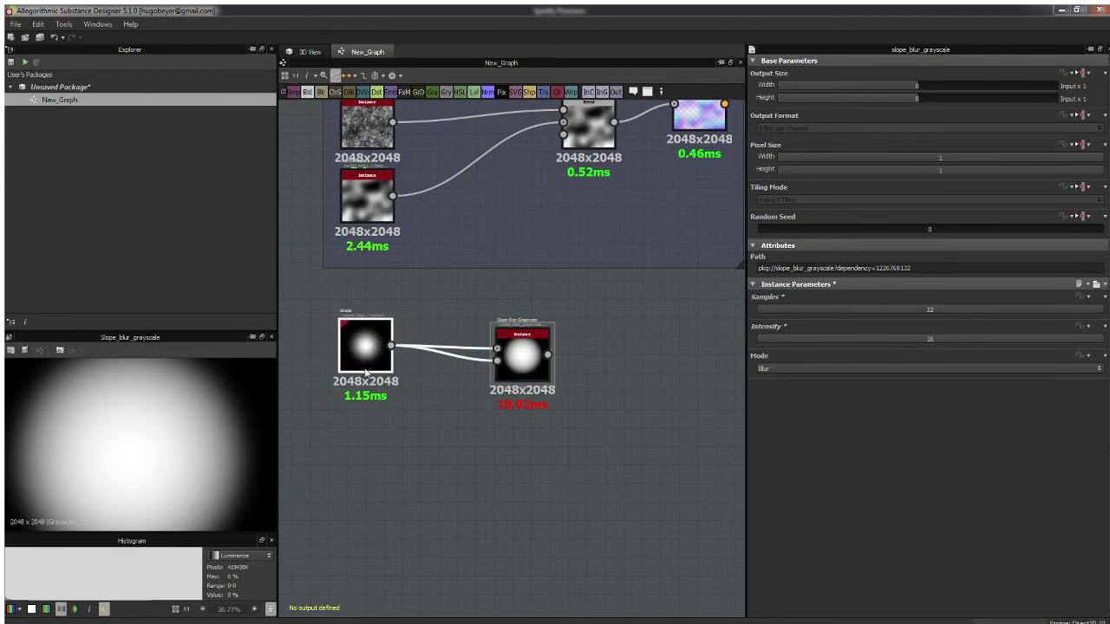
Step: Set the Shape node's pattern to Paraboloid and shift the node slightly away from the Slope Blur
{"action": "left_click", "coordinate": [361, 371]}
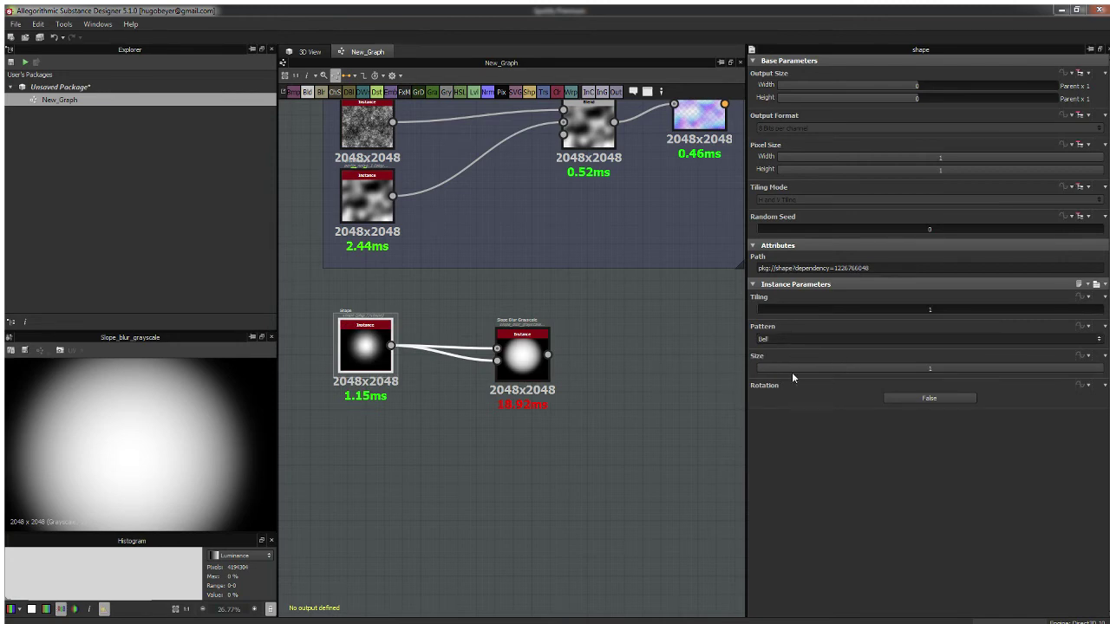
{"action": "left_click", "coordinate": [793, 366]}
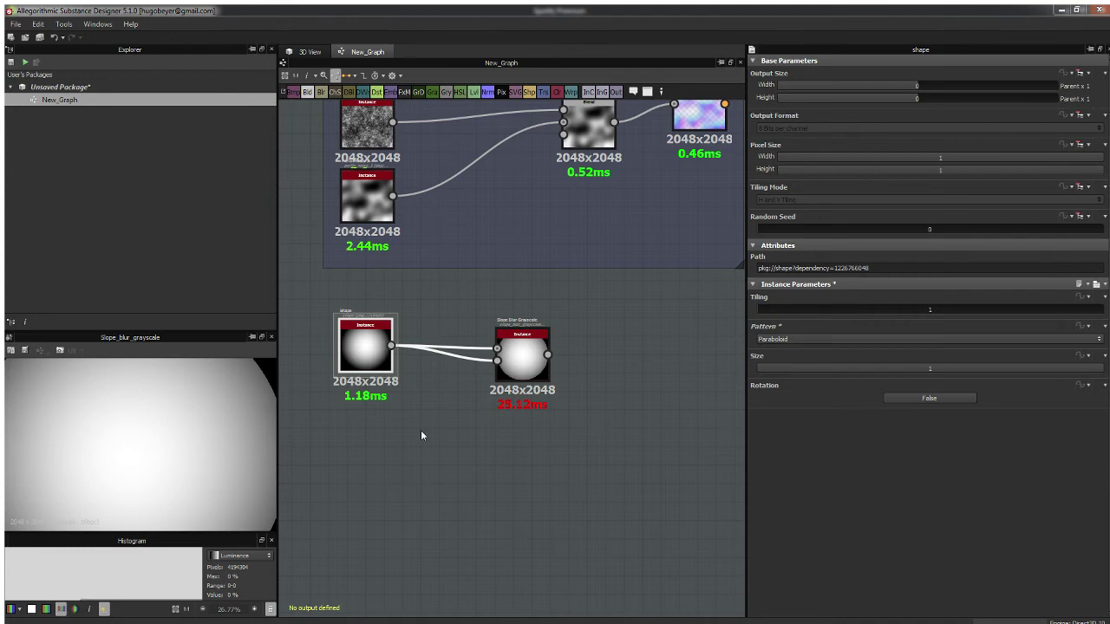
{"action": "scroll", "coordinate": [172, 444], "scroll_direction": "down", "scroll_amount": 6}
{"action": "scroll", "coordinate": [182, 476], "scroll_direction": "up", "scroll_amount": 3}
{"action": "left_click", "coordinate": [364, 348]}
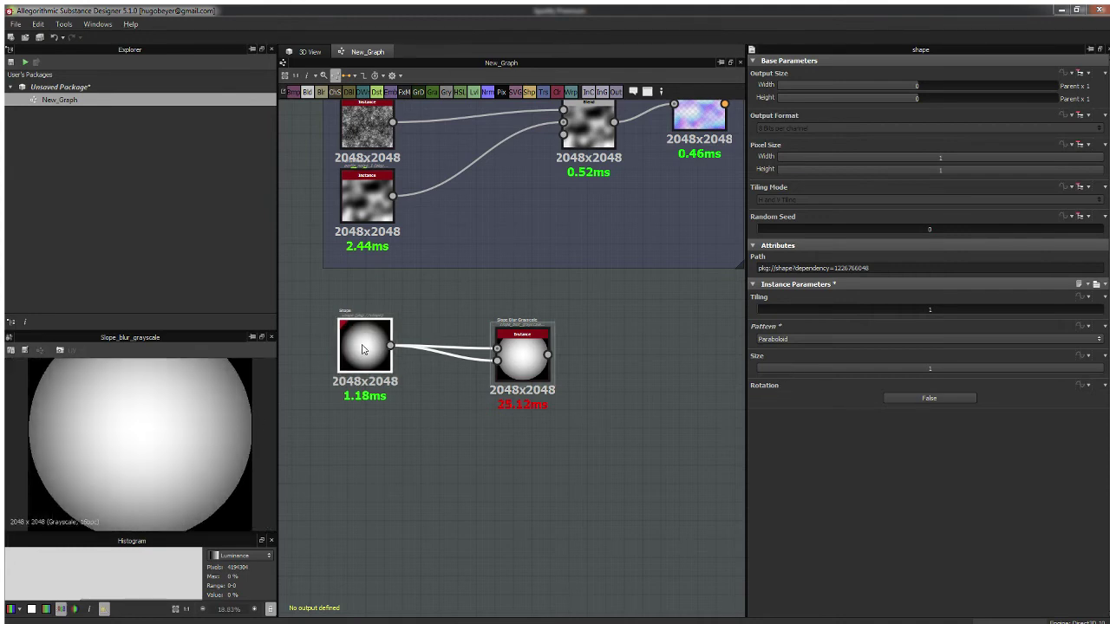
{"action": "left_click_drag", "start_coordinate": [363, 349], "coordinate": [353, 349]}
{"action": "left_click", "coordinate": [522, 357]}
{"action": "scroll", "coordinate": [185, 475], "scroll_direction": "down", "scroll_amount": 2}
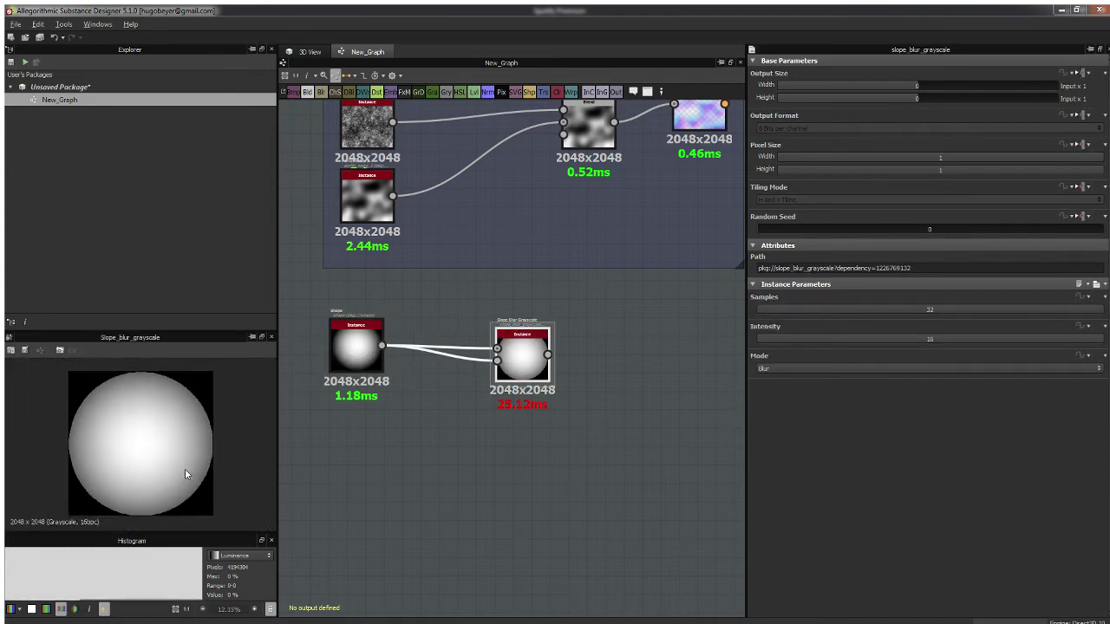
{"action": "scroll", "coordinate": [185, 474], "scroll_direction": "up", "scroll_amount": 2}
Step: Set the Shape node's size to 0.78 and align the Slope Blur Grayscale node level with it
{"action": "left_click", "coordinate": [355, 345]}
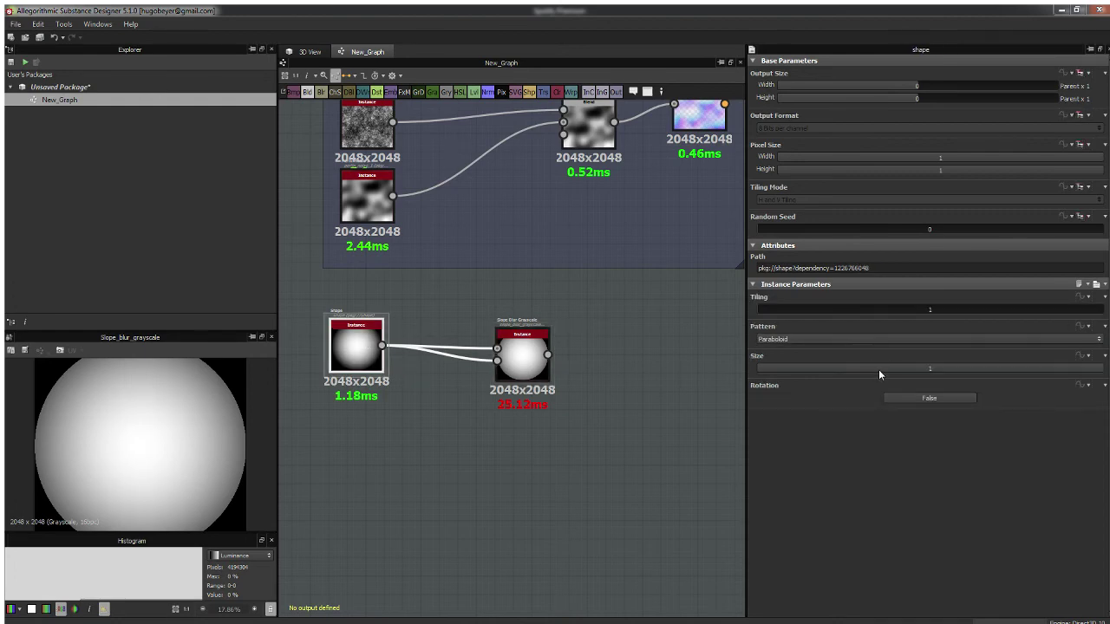
{"action": "left_click_drag", "start_coordinate": [878, 369], "coordinate": [1020, 374]}
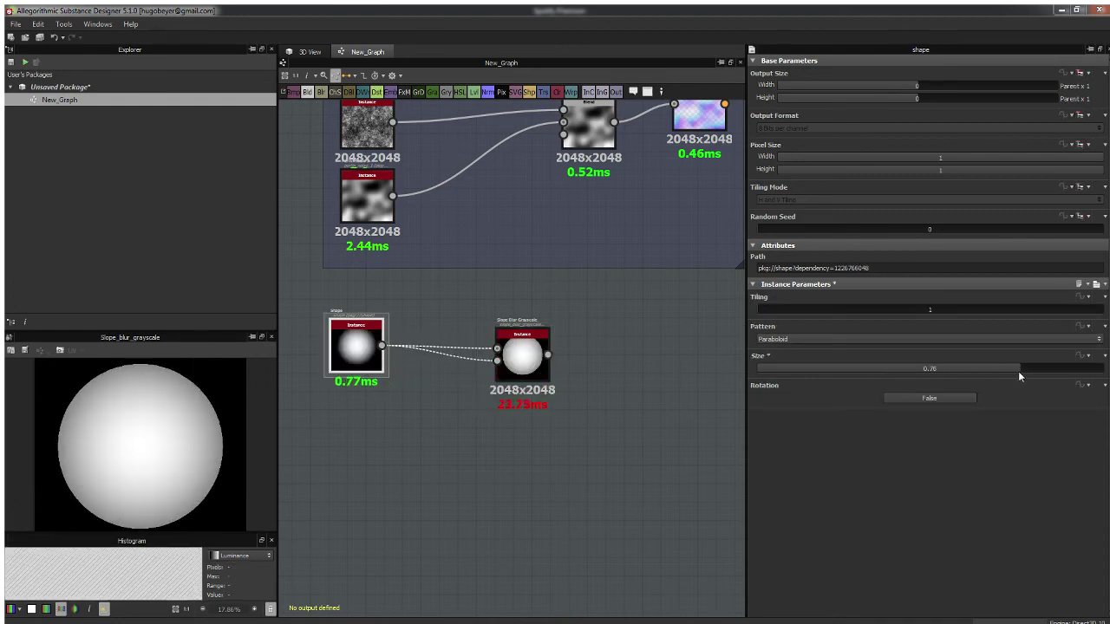
{"action": "left_click", "coordinate": [522, 354]}
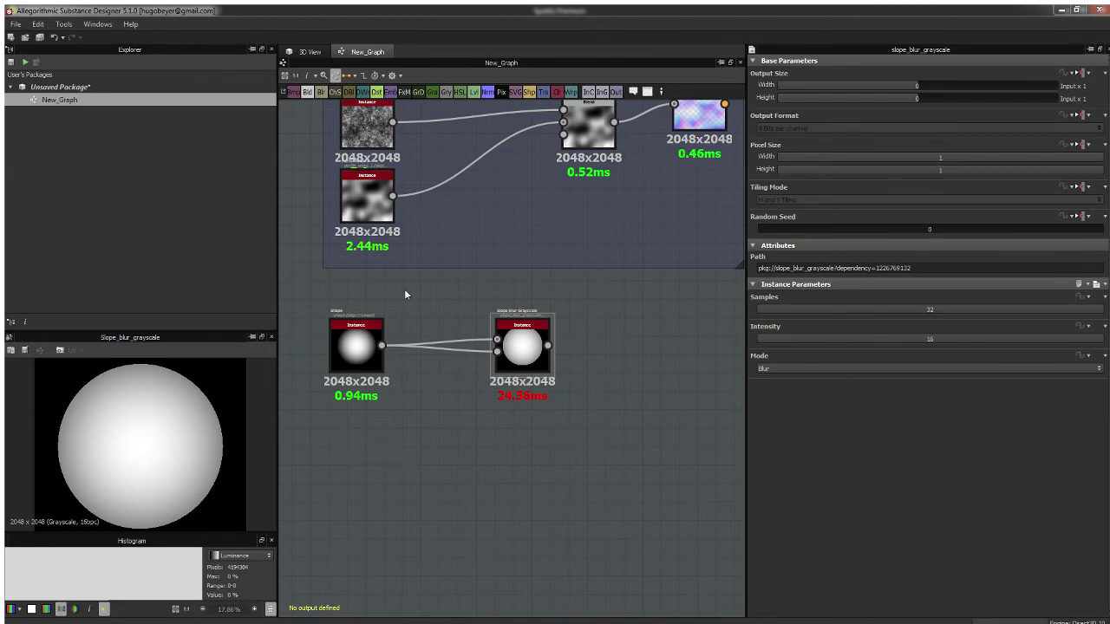
Step: Place a copy of the Add frame's Normal node below the Slope Blur and feed it from the Shape's output
{"action": "left_click_drag", "start_coordinate": [689, 123], "coordinate": [696, 125]}
{"action": "key", "text": "ctrl+d"}
{"action": "left_click_drag", "start_coordinate": [503, 378], "coordinate": [496, 483]}
{"action": "left_click_drag", "start_coordinate": [381, 345], "coordinate": [478, 464]}
{"action": "double_click", "coordinate": [503, 459]}
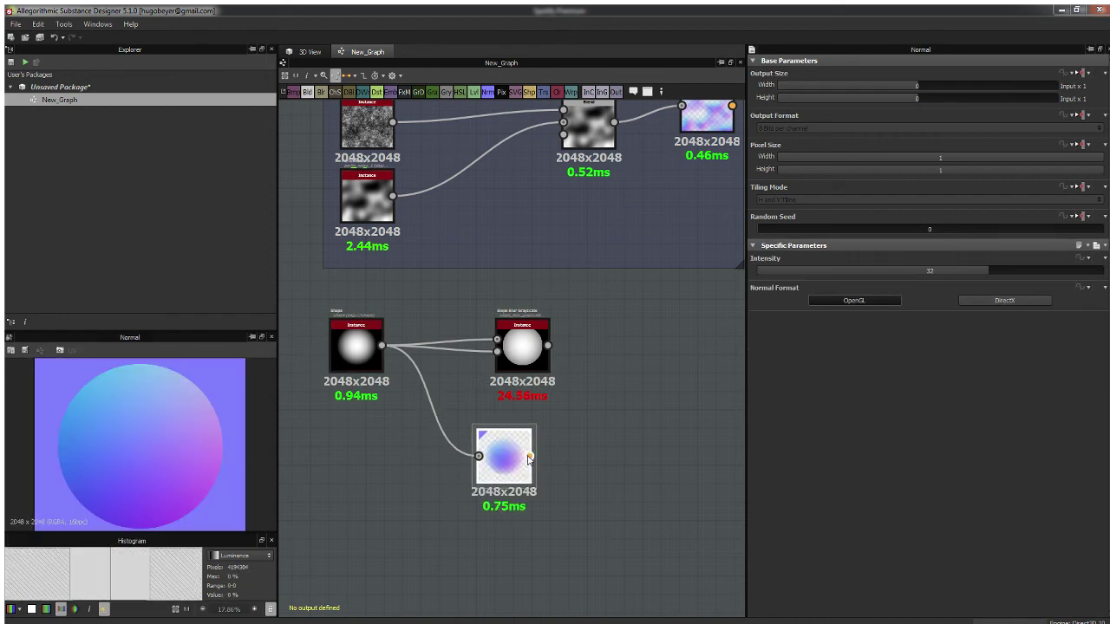
Step: Try the copied Normal node on the Slope Blur's output with intensity 48, and delete the node again
{"action": "left_click_drag", "start_coordinate": [505, 458], "coordinate": [617, 429]}
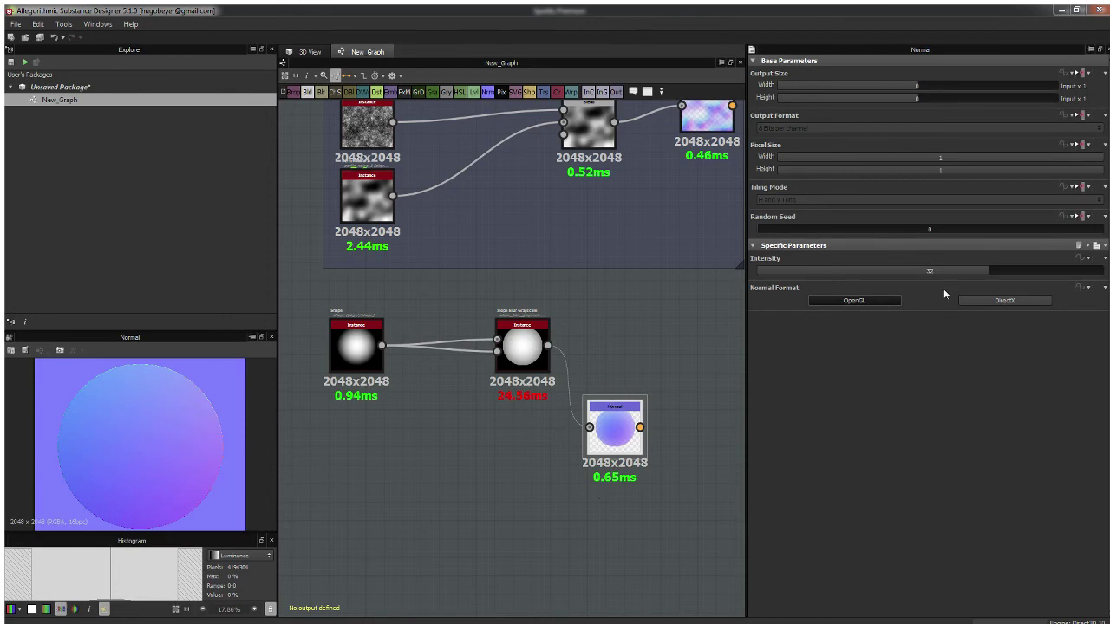
{"action": "left_click_drag", "start_coordinate": [988, 271], "coordinate": [1106, 283]}
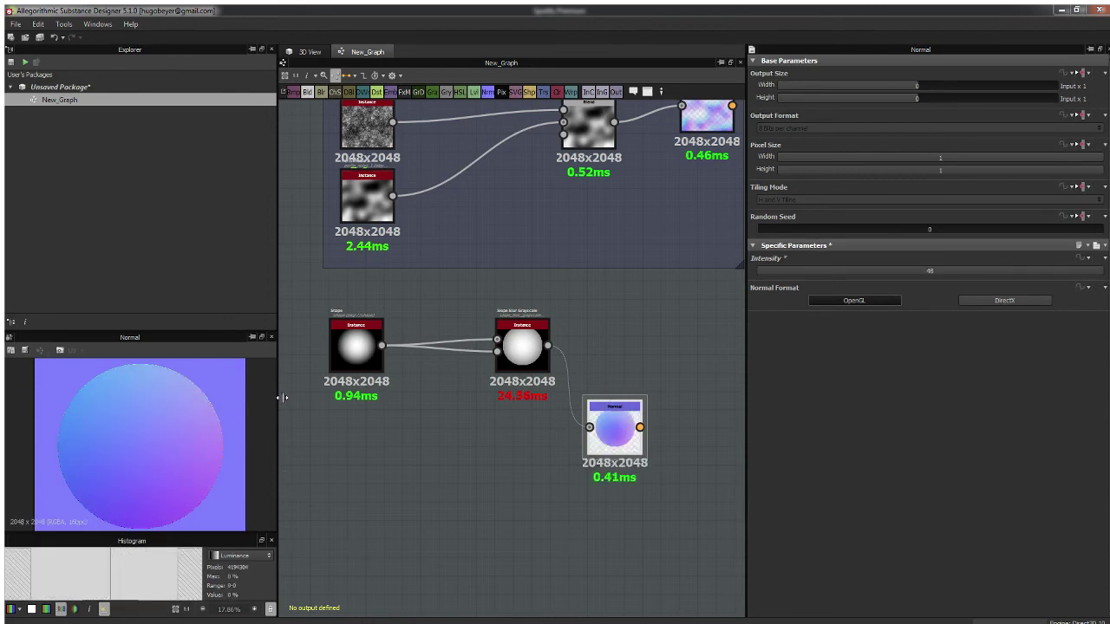
{"action": "left_click_drag", "start_coordinate": [633, 449], "coordinate": [633, 369]}
{"action": "middle_click_drag", "start_coordinate": [548, 390], "coordinate": [508, 384]}
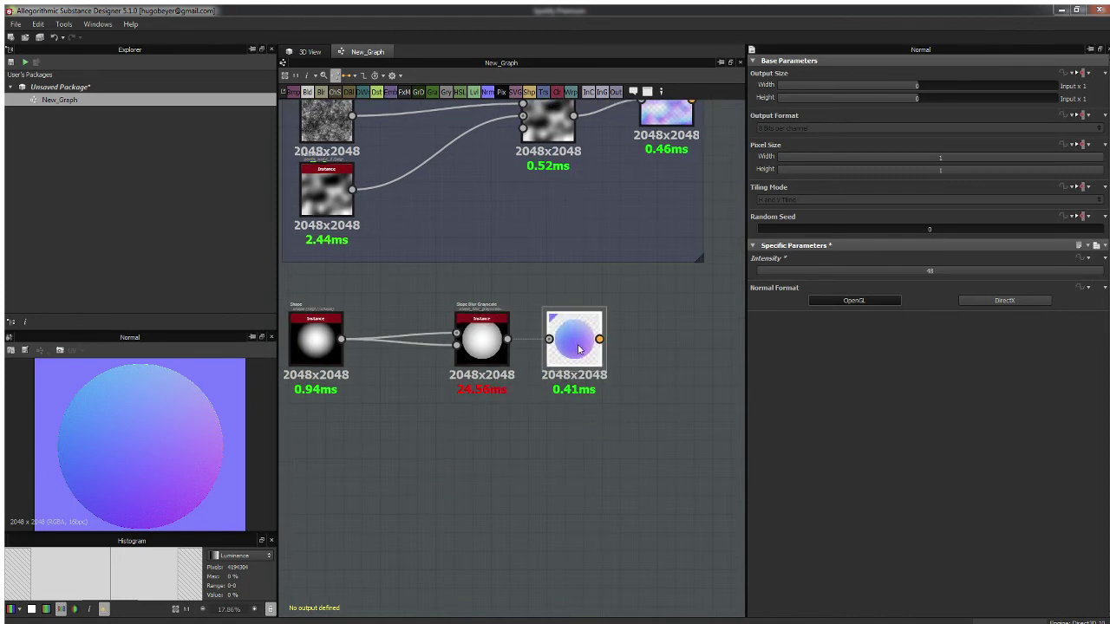
{"action": "key", "text": "Delete"}
Step: Remove the connection from the Shape to the Slope Blur's second input and preview the Slope Blur Grayscale
{"action": "middle_click_drag", "start_coordinate": [448, 353], "coordinate": [514, 342]}
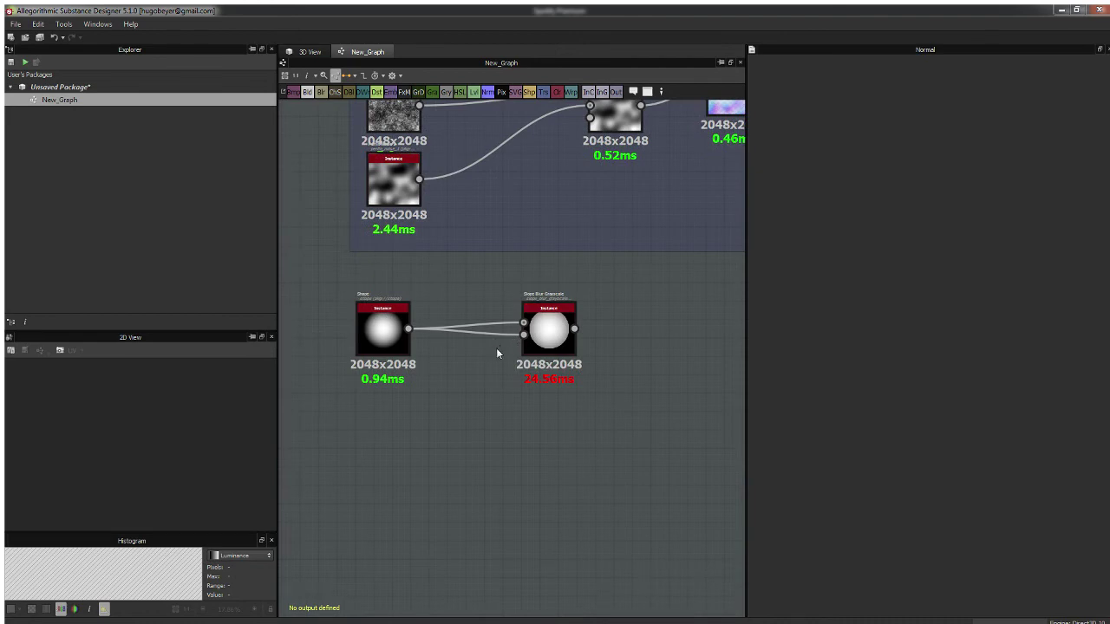
{"action": "left_click", "coordinate": [488, 344]}
{"action": "key", "text": "Delete"}
{"action": "left_click", "coordinate": [548, 342]}
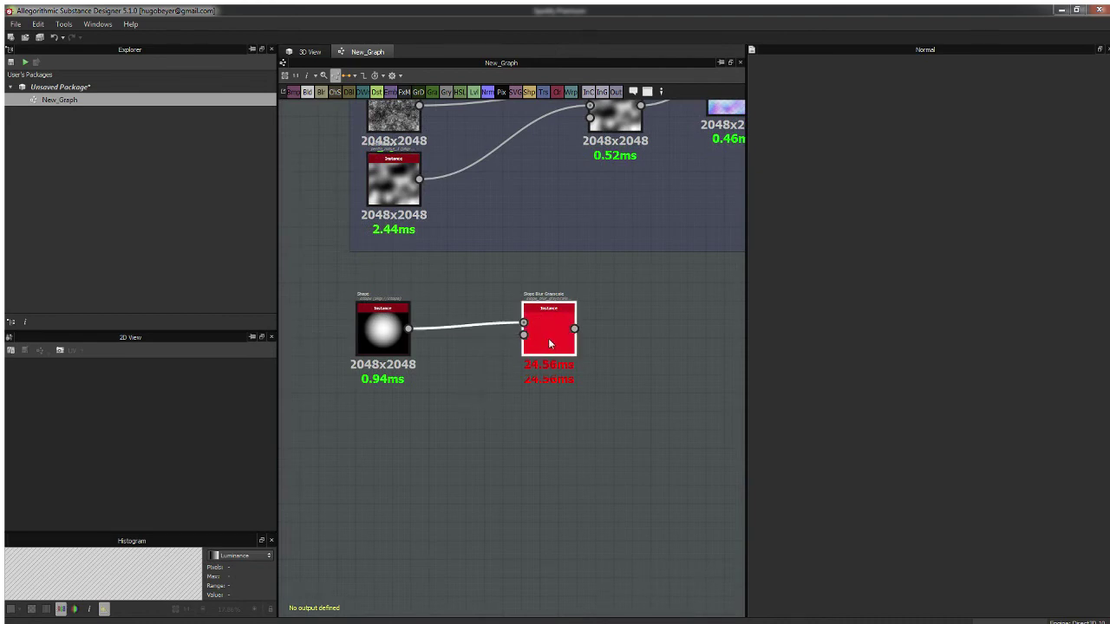
{"action": "double_click", "coordinate": [548, 342]}
{"action": "left_click", "coordinate": [432, 430]}
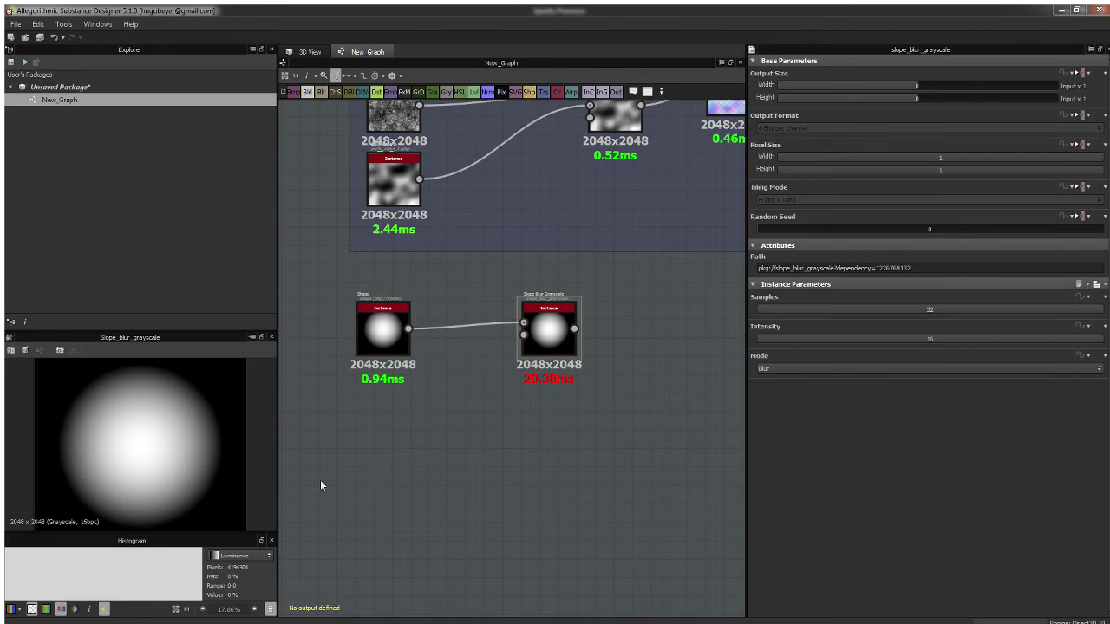
{"action": "key", "text": "Return"}
{"action": "left_click_drag", "start_coordinate": [392, 459], "coordinate": [390, 463]}
{"action": "key", "text": "Delete"}
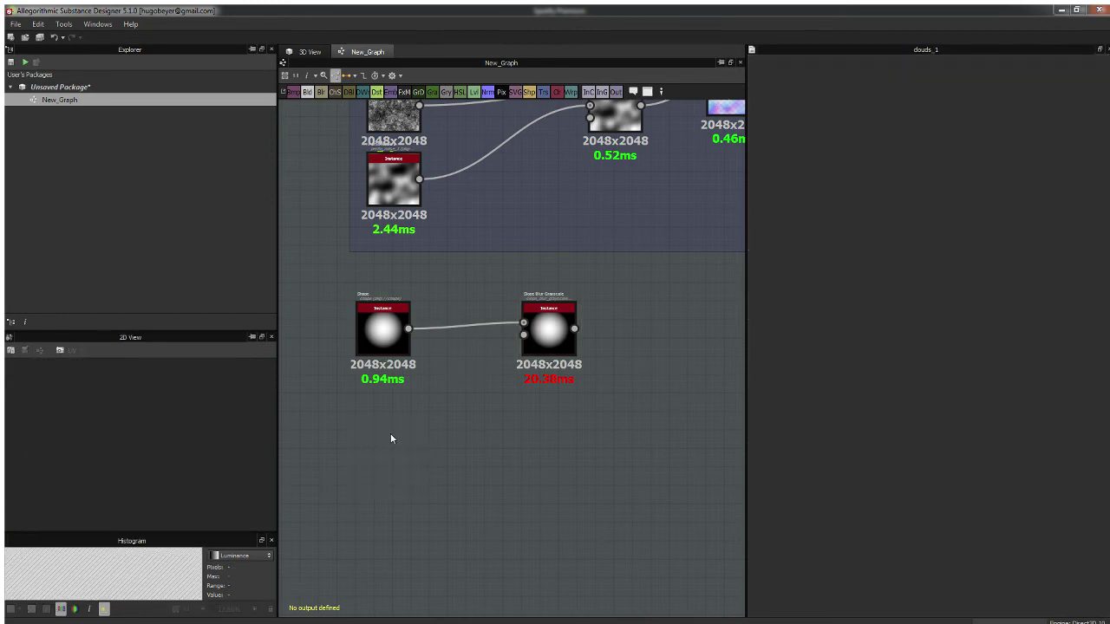
Step: Connect a new Clouds 2 node to the Slope Blur's second input and lower the blur's intensity to 1.74
{"action": "key", "text": "ctrl+v"}
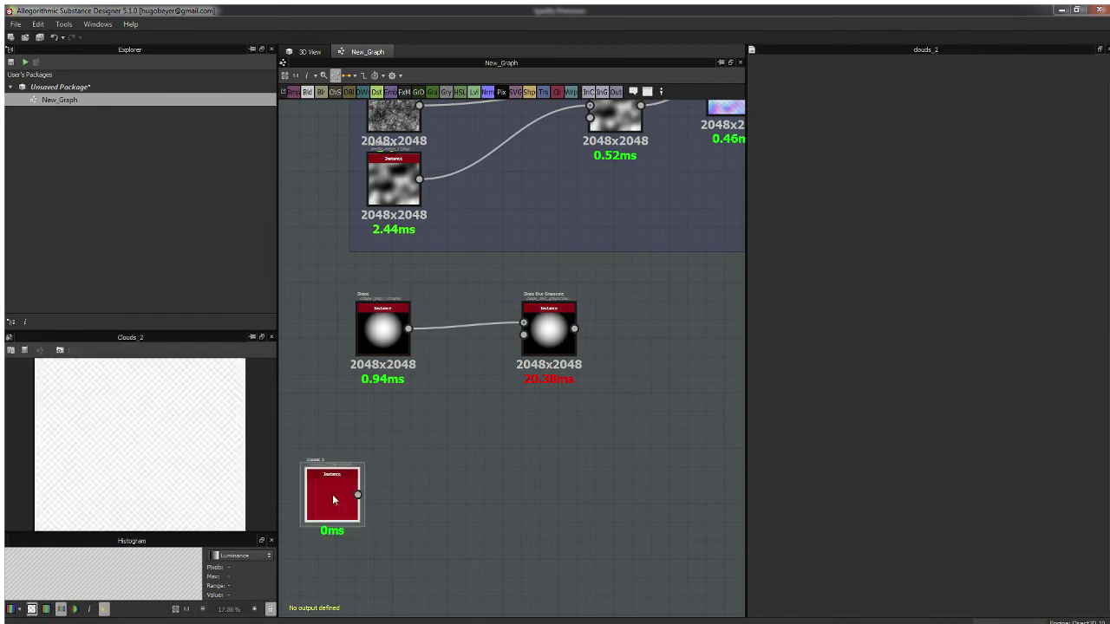
{"action": "left_click_drag", "start_coordinate": [337, 490], "coordinate": [523, 333]}
{"action": "double_click", "coordinate": [550, 332]}
{"action": "scroll", "coordinate": [195, 396], "scroll_direction": "up", "scroll_amount": 3}
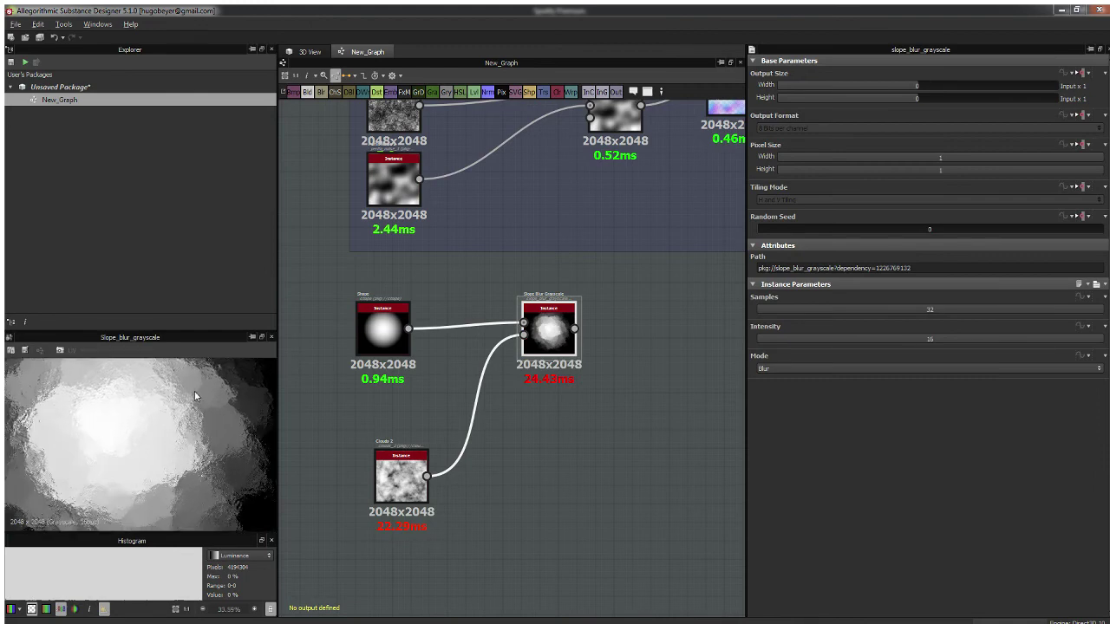
{"action": "mouse_move", "coordinate": [817, 339]}
{"action": "left_mouse_down"}
{"action": "mouse_move", "coordinate": [777, 340]}
{"action": "mouse_move", "coordinate": [798, 342]}
{"action": "left_mouse_up"}
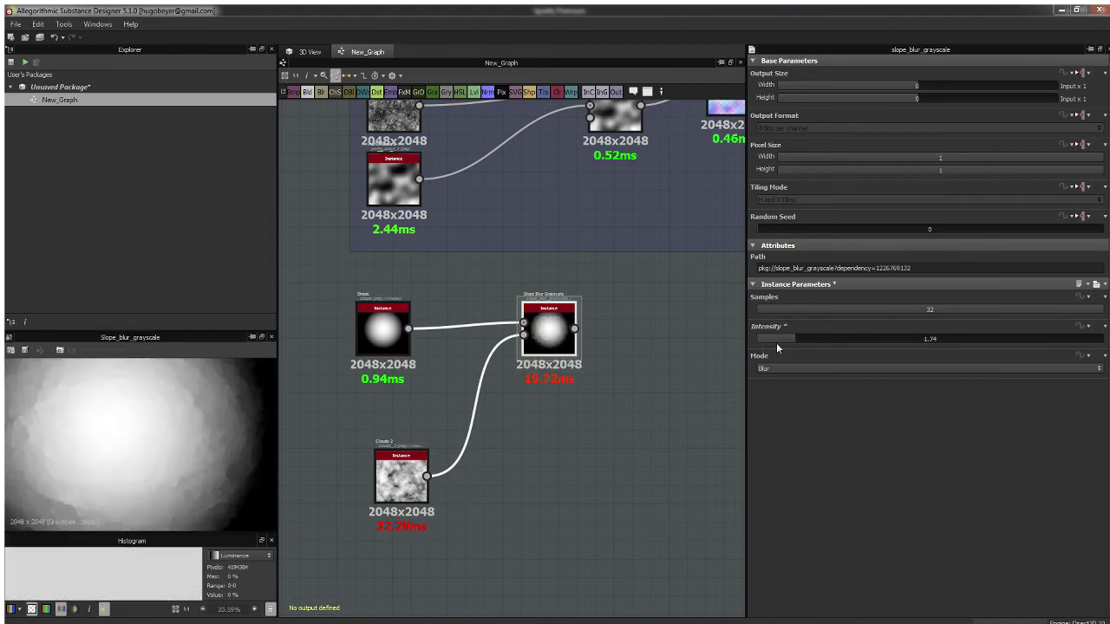
Step: Insert a Histogram Scan between the Shape and the Slope Blur and set its position to 0.83
{"action": "middle_click_drag", "start_coordinate": [379, 345], "coordinate": [572, 336]}
{"action": "left_click_drag", "start_coordinate": [572, 336], "coordinate": [482, 350]}
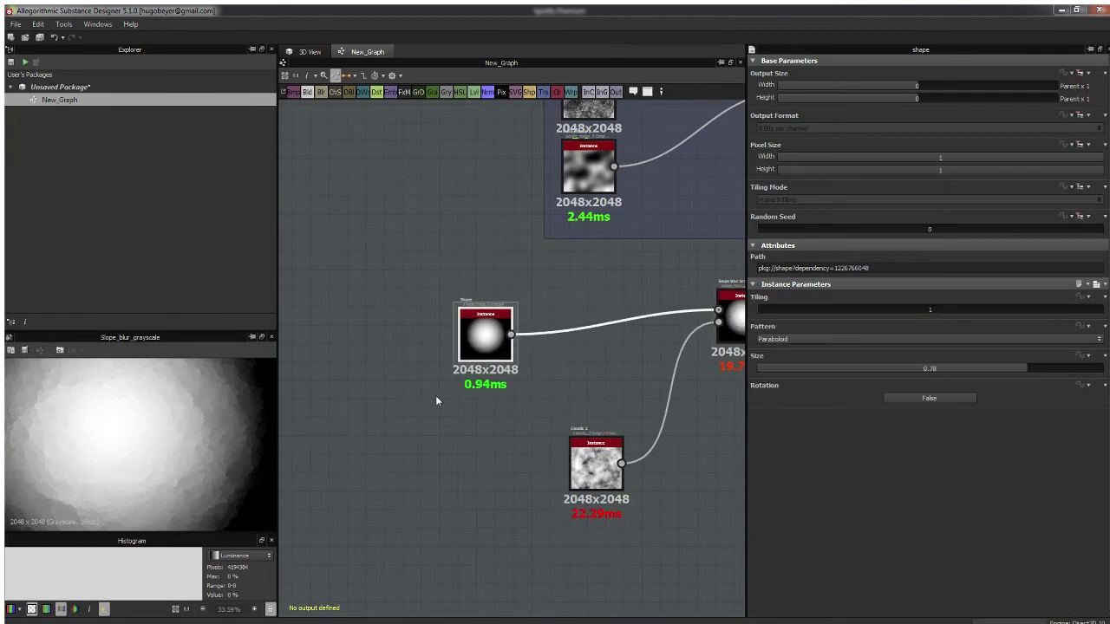
{"action": "key", "text": "h"}
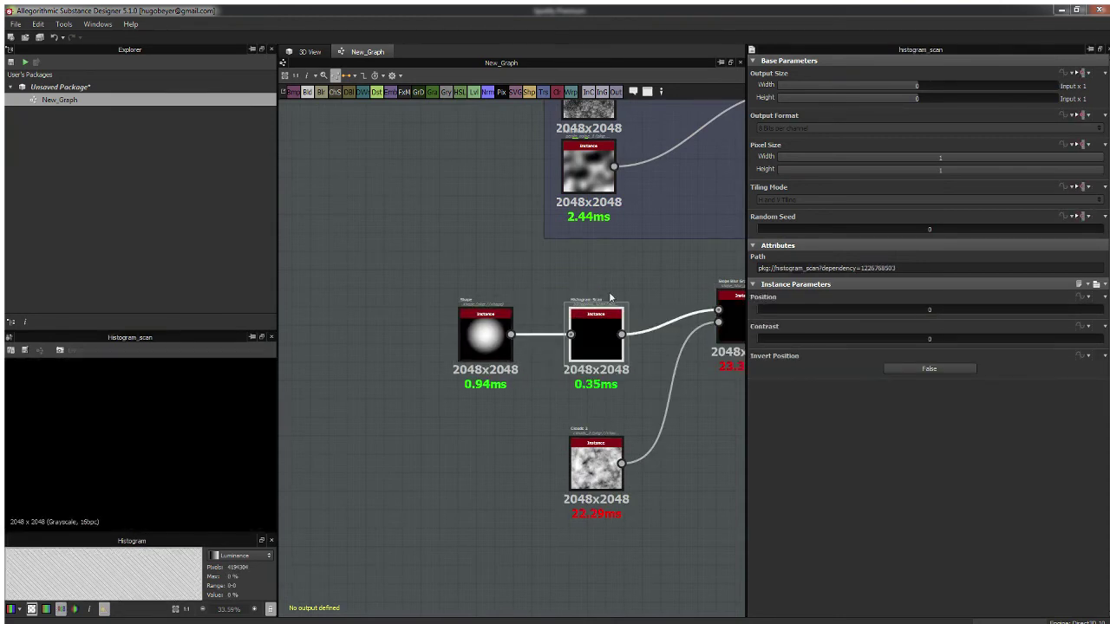
{"action": "left_click_drag", "start_coordinate": [800, 310], "coordinate": [1044, 315]}
{"action": "scroll", "coordinate": [575, 320], "scroll_direction": "down", "scroll_amount": 2}
{"action": "middle_click_drag", "start_coordinate": [681, 326], "coordinate": [579, 317]}
{"action": "scroll", "coordinate": [579, 317], "scroll_direction": "up", "scroll_amount": 3}
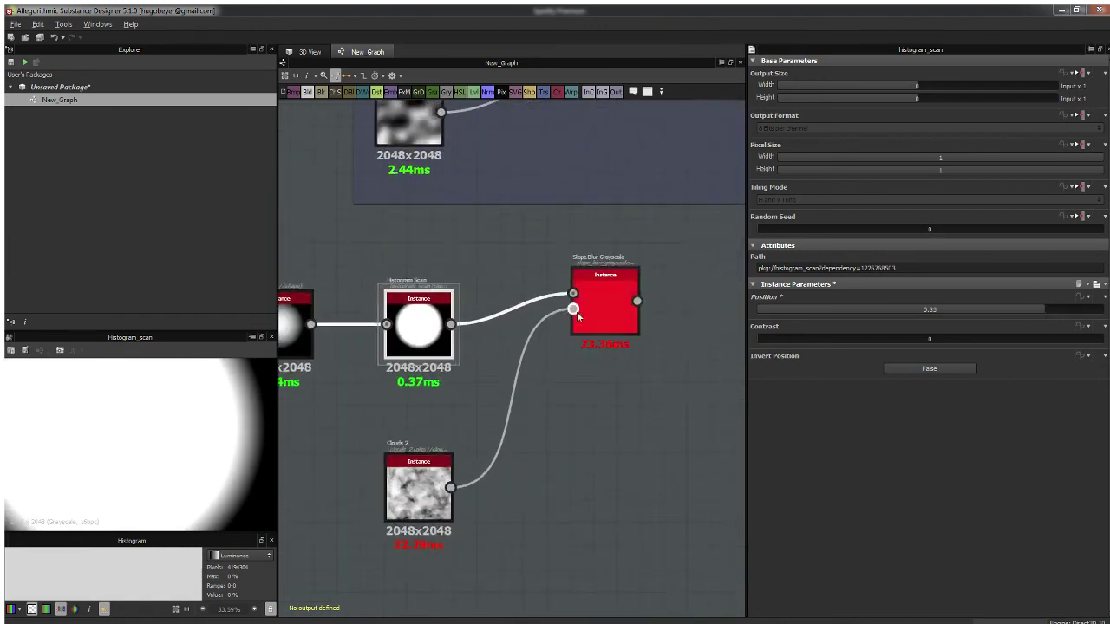
Step: Inspect the edge of the Slope Blur result up close and reduce the blur's intensity to 0.48
{"action": "double_click", "coordinate": [585, 319]}
{"action": "middle_click_drag", "start_coordinate": [241, 431], "coordinate": [221, 495]}
{"action": "middle_click_drag", "start_coordinate": [188, 439], "coordinate": [238, 498]}
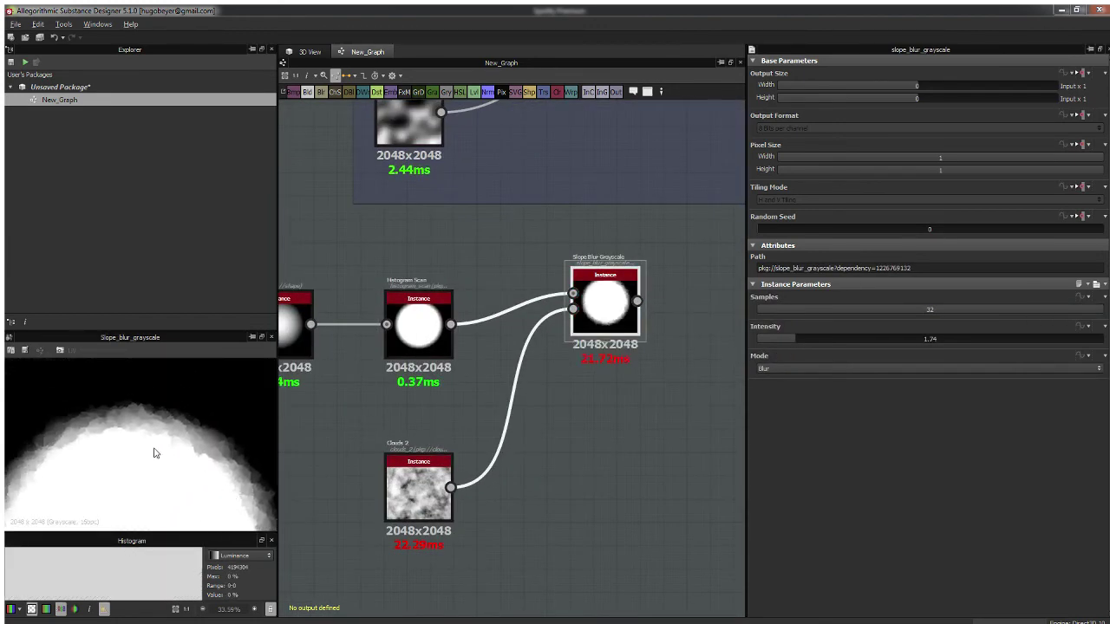
{"action": "scroll", "coordinate": [177, 429], "scroll_direction": "up", "scroll_amount": 3}
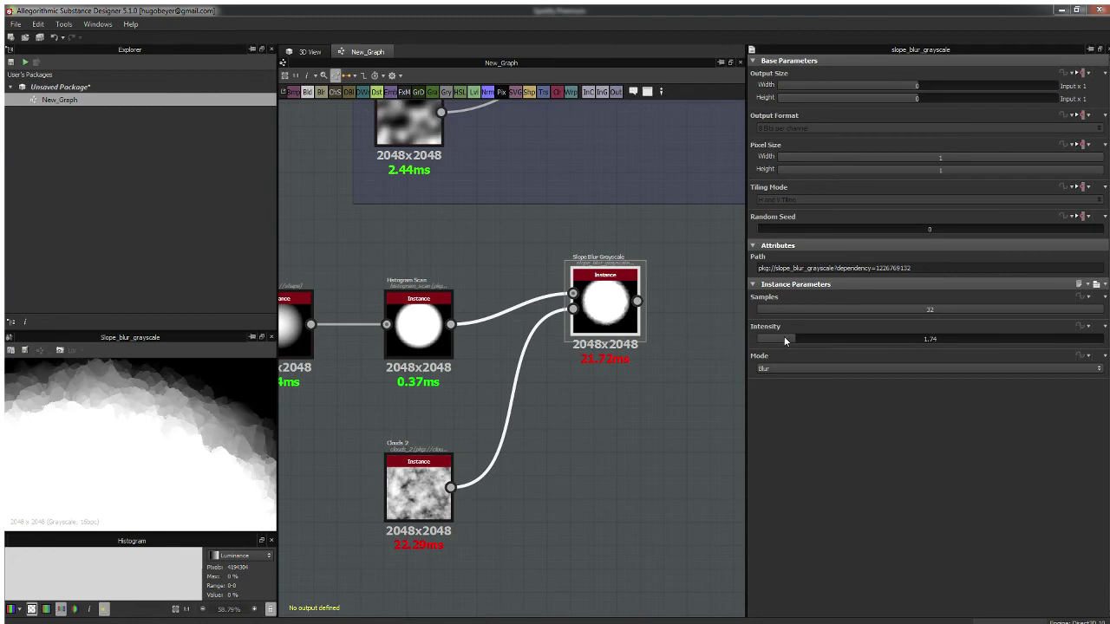
{"action": "mouse_move", "coordinate": [787, 339]}
{"action": "left_mouse_down"}
{"action": "mouse_move", "coordinate": [757, 345]}
{"action": "mouse_move", "coordinate": [767, 345]}
{"action": "left_mouse_up"}
Step: Preview the Clouds 2 noise and insert a Blur HQ Grayscale between it and the Slope Blur
{"action": "left_click", "coordinate": [420, 472]}
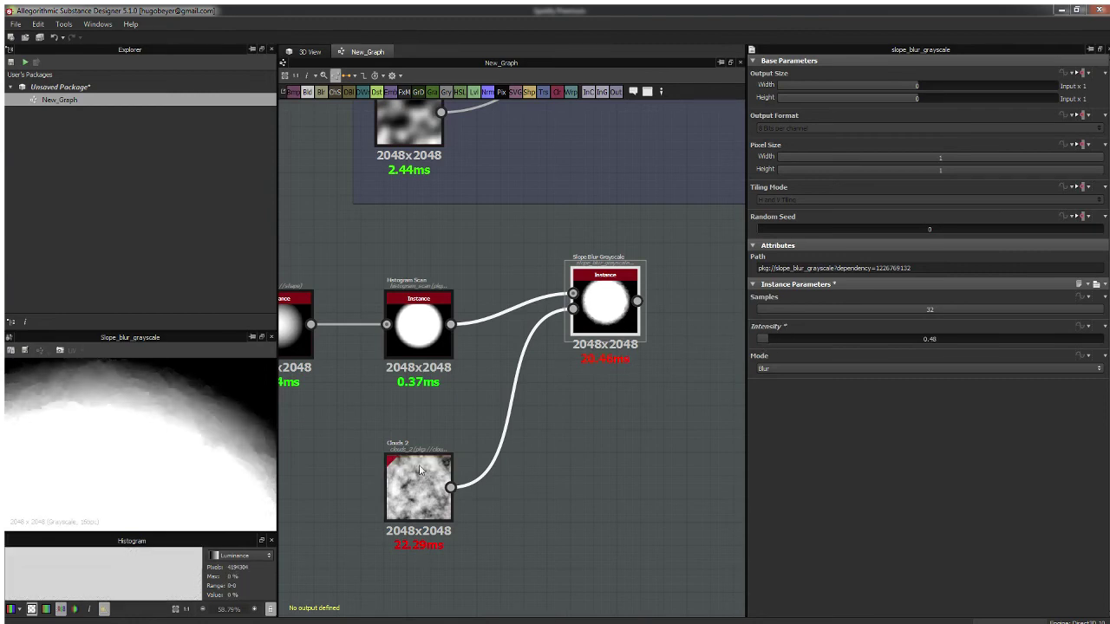
{"action": "mouse_move", "coordinate": [404, 496]}
{"action": "left_mouse_down"}
{"action": "mouse_move", "coordinate": [449, 448]}
{"action": "mouse_move", "coordinate": [403, 494]}
{"action": "left_mouse_up"}
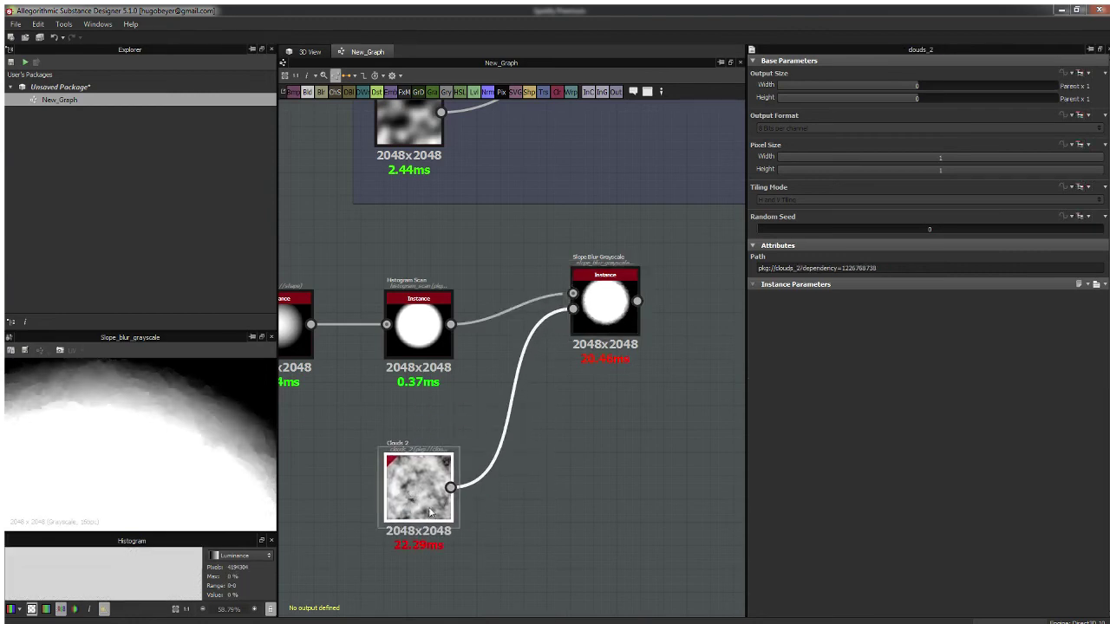
{"action": "double_click", "coordinate": [434, 476]}
{"action": "middle_click_drag", "start_coordinate": [433, 475], "coordinate": [459, 432]}
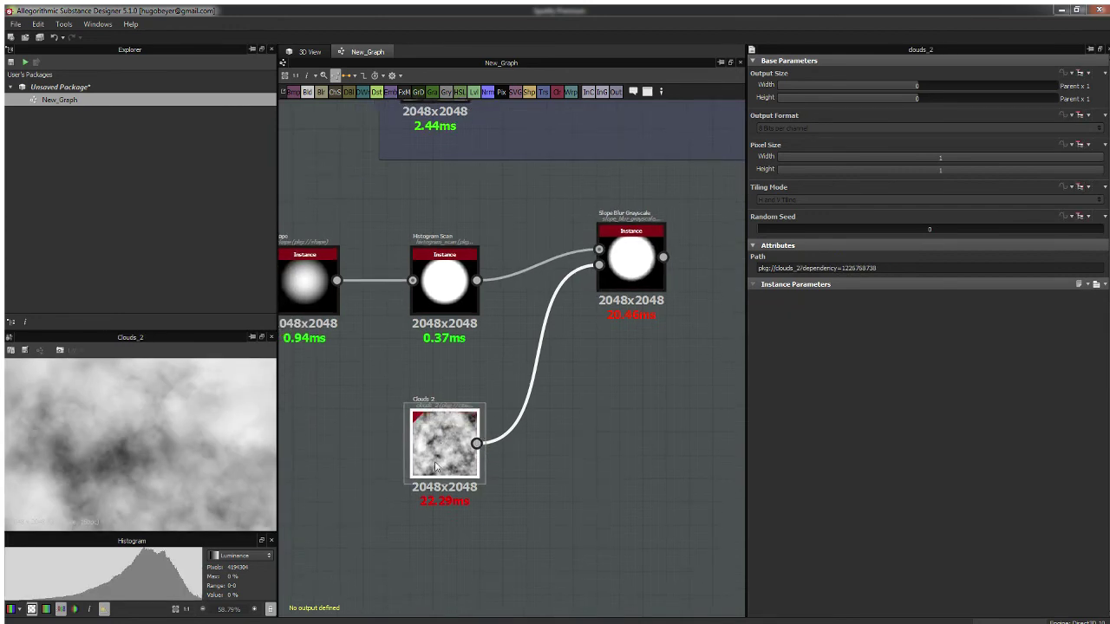
{"action": "left_click_drag", "start_coordinate": [455, 442], "coordinate": [409, 454]}
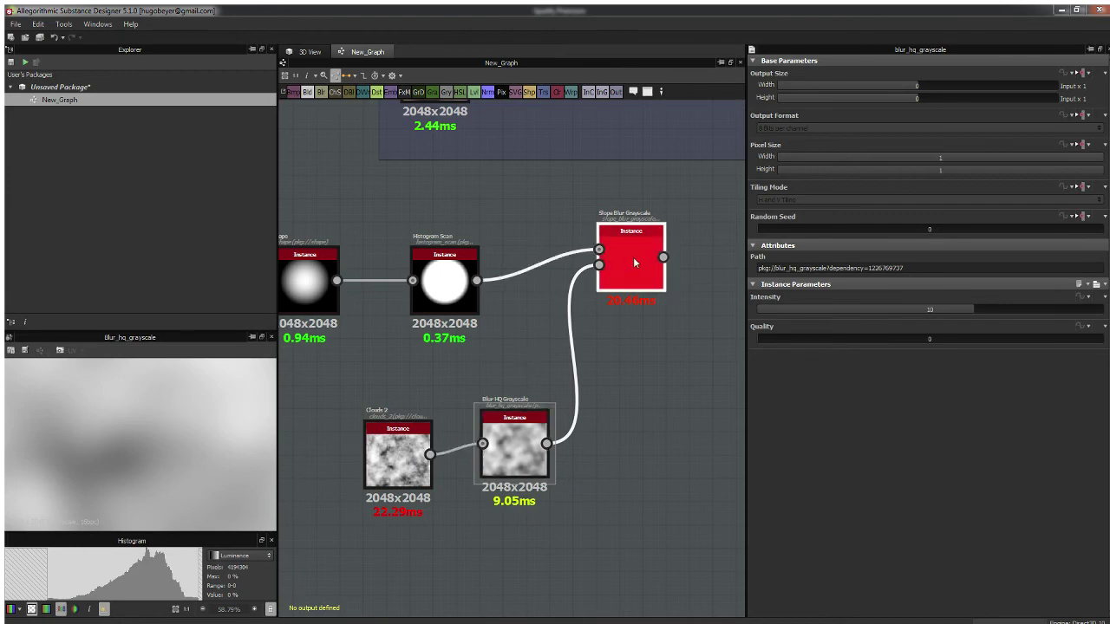
Step: Preview the Slope Blur Grayscale again and raise its intensity to 8.03
{"action": "left_click", "coordinate": [634, 259]}
{"action": "right_click_drag", "start_coordinate": [175, 414], "coordinate": [185, 490]}
{"action": "middle_click_drag", "start_coordinate": [185, 490], "coordinate": [199, 466]}
{"action": "mouse_move", "coordinate": [199, 466]}
{"action": "right_mouse_down"}
{"action": "mouse_move", "coordinate": [200, 411]}
{"action": "mouse_move", "coordinate": [213, 479]}
{"action": "right_mouse_up"}
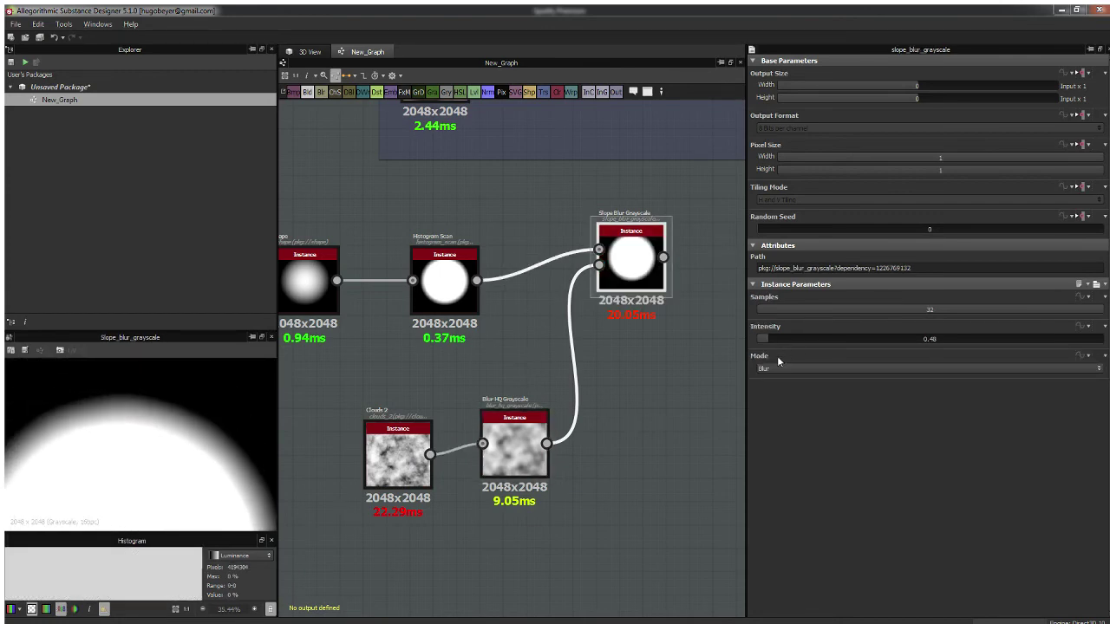
{"action": "left_click_drag", "start_coordinate": [765, 339], "coordinate": [1029, 321]}
{"action": "scroll", "coordinate": [221, 398], "scroll_direction": "down", "scroll_amount": 2}
Step: Set the Blur HQ Grayscale's intensity to about 12.5 and its quality to 1
{"action": "left_click", "coordinate": [548, 424]}
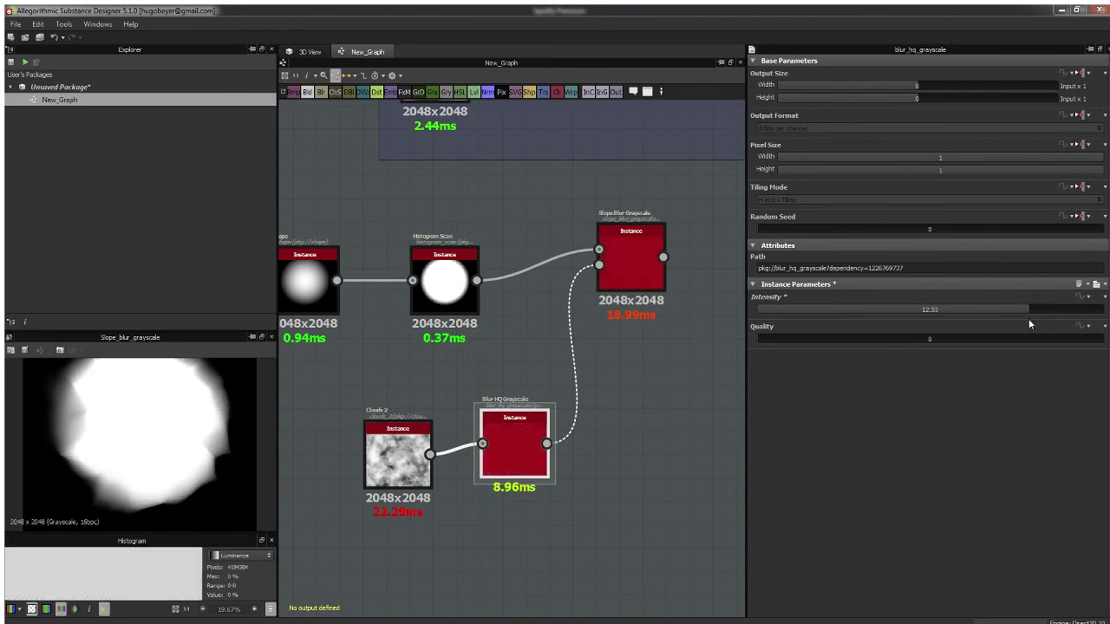
{"action": "left_click", "coordinate": [831, 340]}
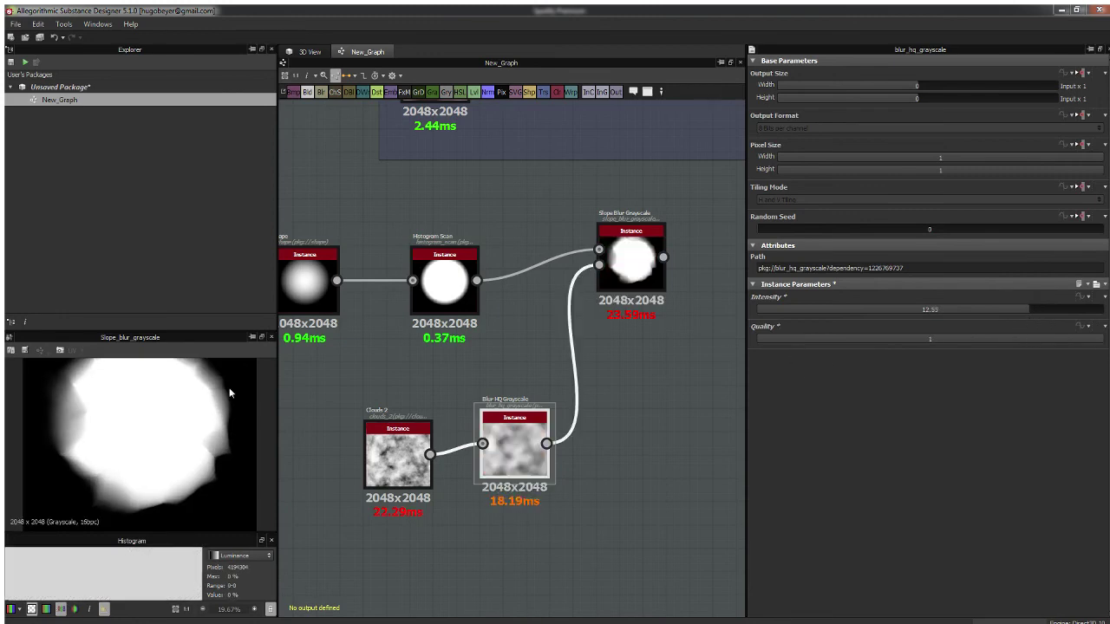
Step: Lower the Histogram Scan's position to 0.52
{"action": "middle_click_drag", "start_coordinate": [538, 303], "coordinate": [540, 350]}
{"action": "left_click", "coordinate": [444, 339]}
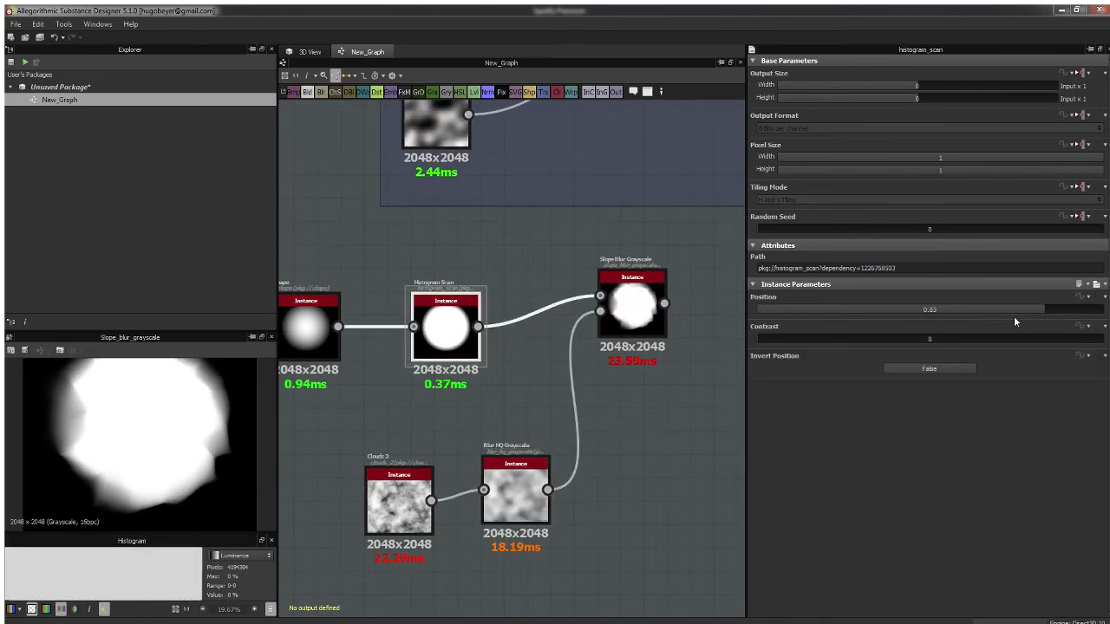
{"action": "left_click_drag", "start_coordinate": [1013, 316], "coordinate": [935, 315]}
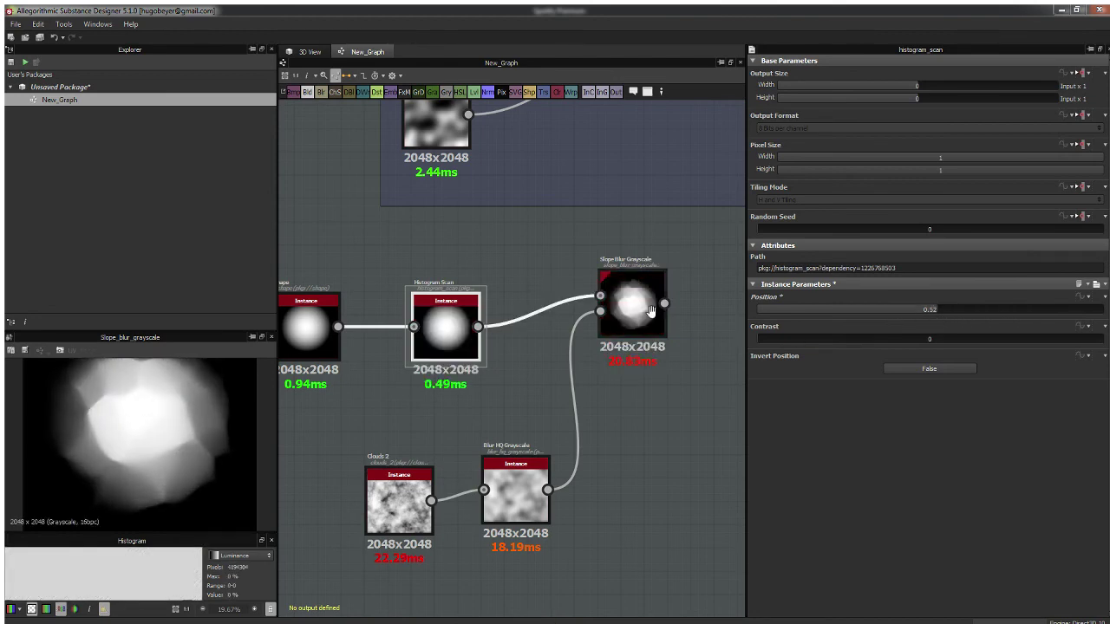
Step: Add a Normal node after the Slope Blur, with OpenGL format and intensity 2.82
{"action": "middle_click_drag", "start_coordinate": [651, 312], "coordinate": [484, 353]}
{"action": "left_click", "coordinate": [494, 353]}
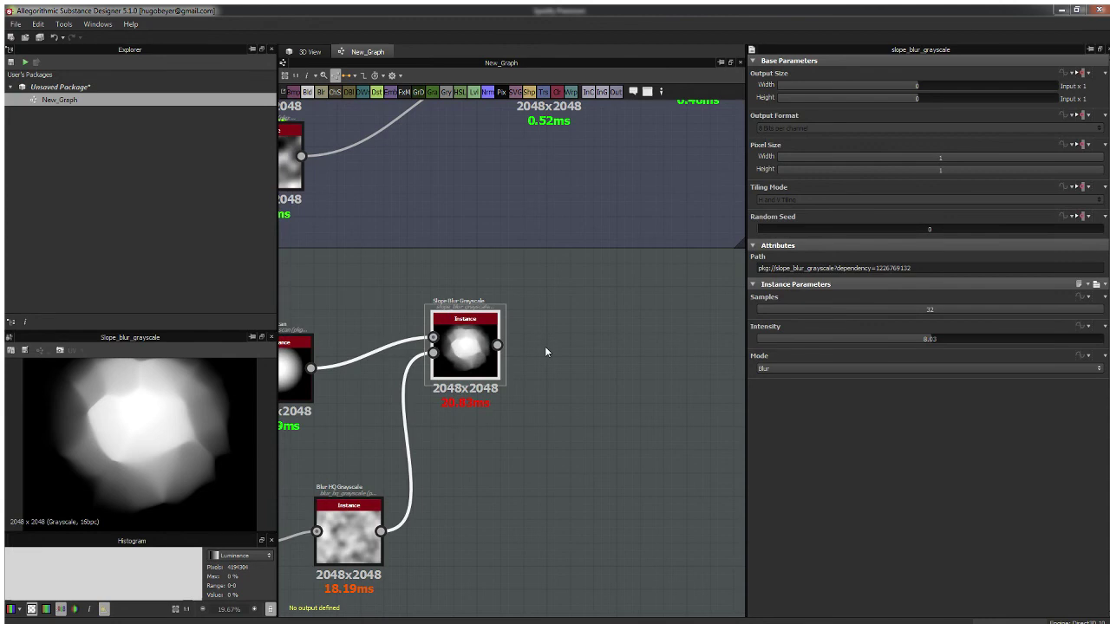
{"action": "key", "text": "n"}
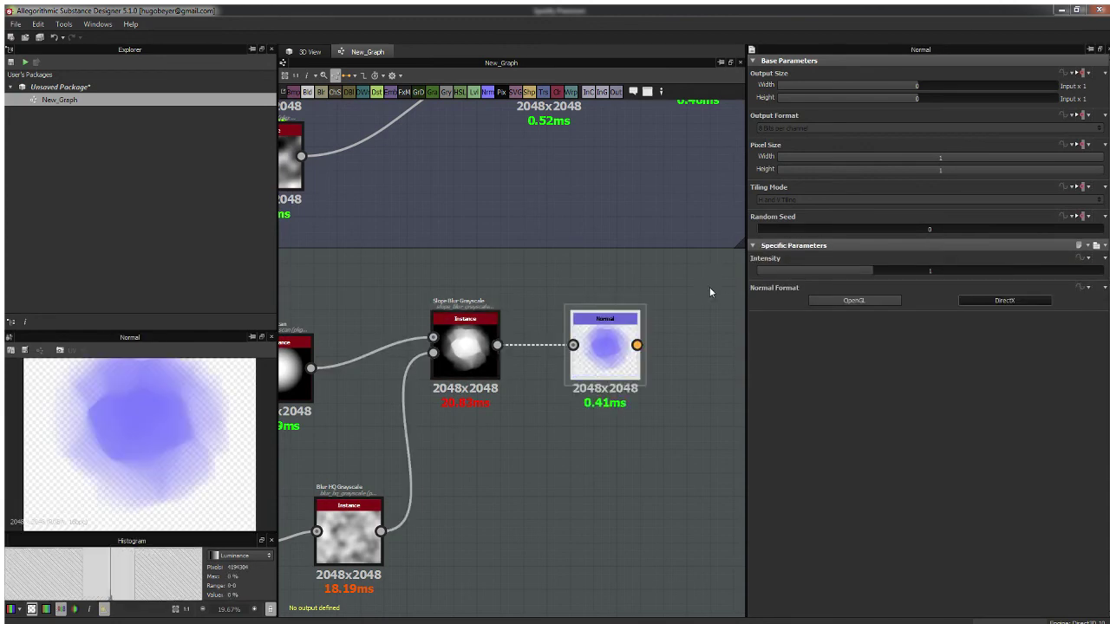
{"action": "left_click", "coordinate": [881, 302]}
{"action": "left_click_drag", "start_coordinate": [939, 271], "coordinate": [1083, 271]}
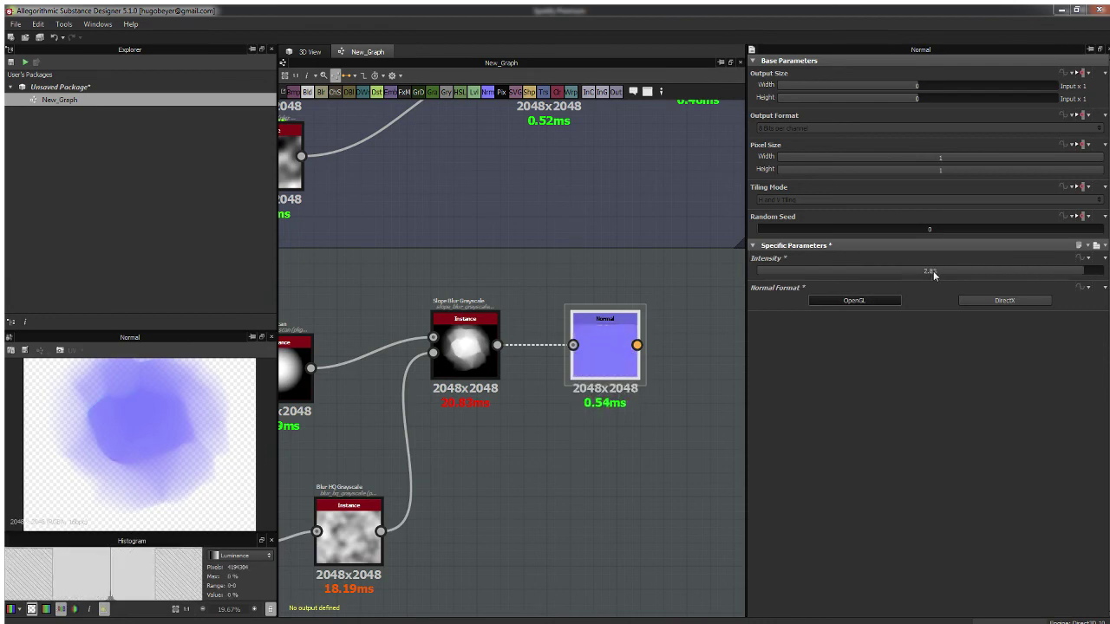
Step: Set the Normal node's intensity to 24 and turn off the transparency display in its 2D preview
{"action": "left_click", "coordinate": [933, 272]}
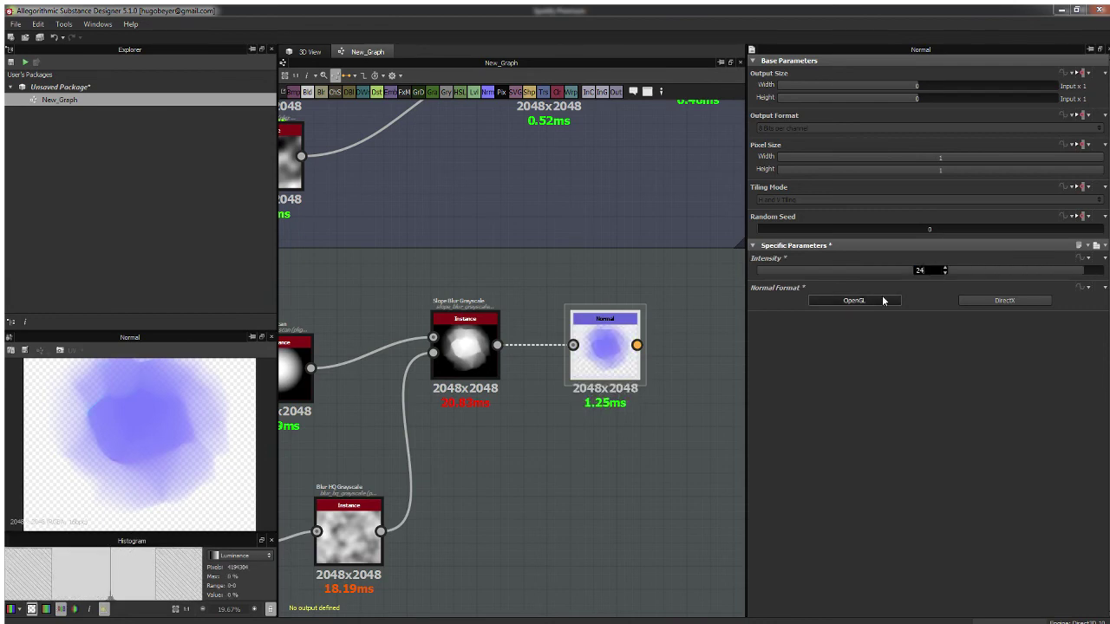
{"action": "key", "text": "Return"}
{"action": "left_click", "coordinate": [31, 610]}
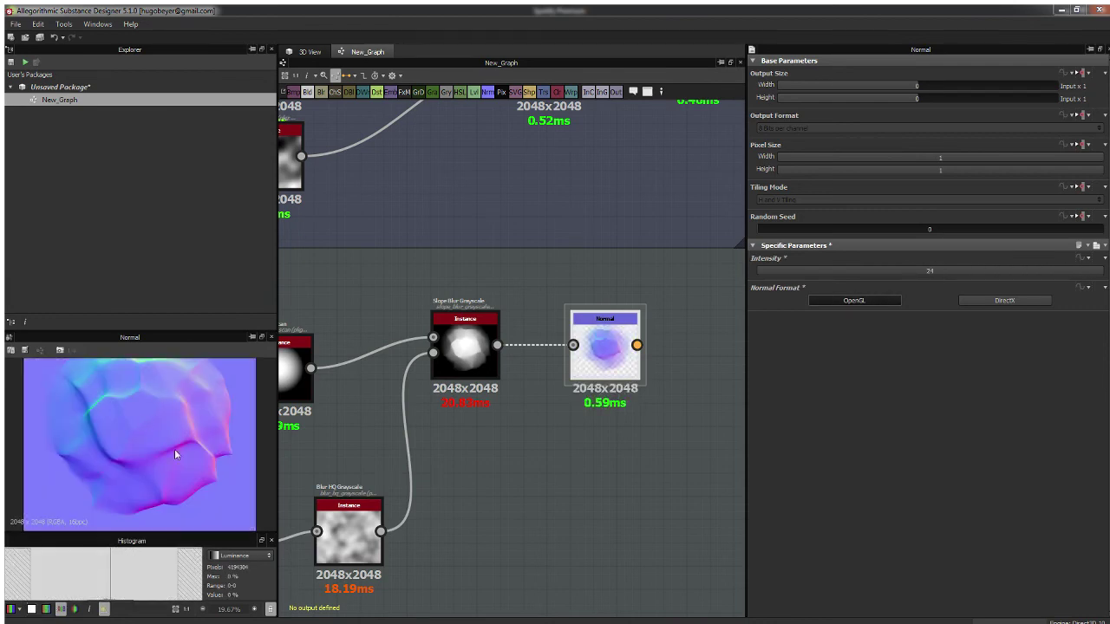
{"action": "scroll", "coordinate": [174, 451], "scroll_direction": "down", "scroll_amount": 2}
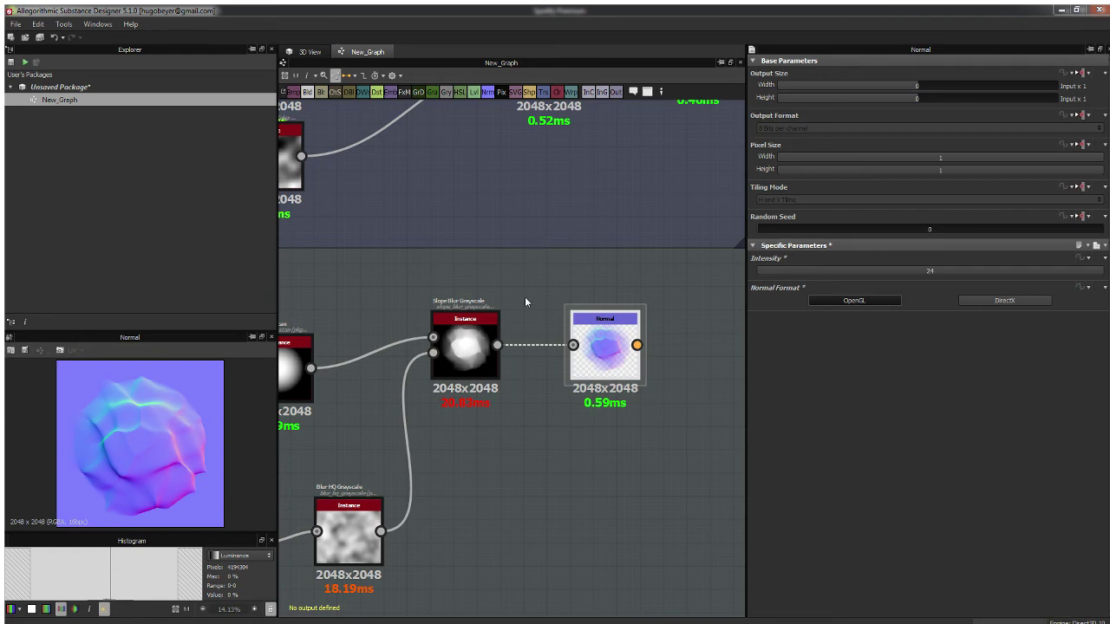
Step: Move the Blur HQ Grayscale and Clouds 2 nodes up, closer to the Shape and Histogram Scan row
{"action": "scroll", "coordinate": [528, 295], "scroll_direction": "down", "scroll_amount": 3}
{"action": "middle_click_drag", "start_coordinate": [515, 336], "coordinate": [527, 321]}
{"action": "left_click_drag", "start_coordinate": [449, 425], "coordinate": [449, 377]}
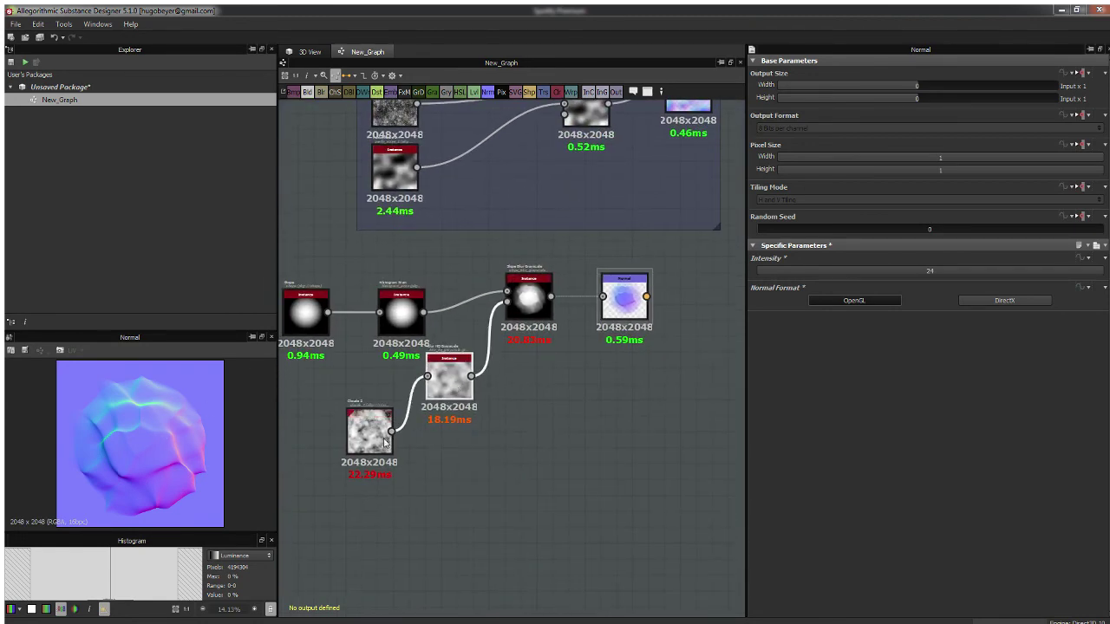
{"action": "left_click_drag", "start_coordinate": [370, 433], "coordinate": [379, 393]}
Step: Adjust the Blur HQ Grayscale's intensity and lower the Slope Blur Grayscale's intensity to 2.73
{"action": "left_click", "coordinate": [449, 377]}
{"action": "left_click_drag", "start_coordinate": [916, 308], "coordinate": [818, 339]}
{"action": "left_click", "coordinate": [528, 299]}
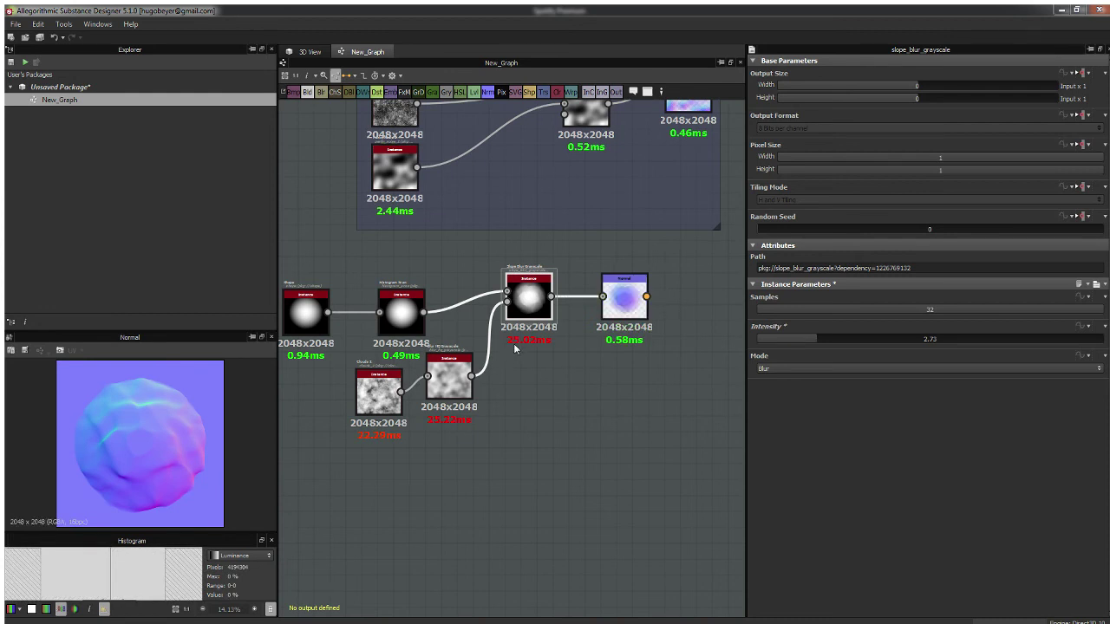
Step: Add an Alveolus node in the empty graph area below the Clouds 2 node
{"action": "middle_click_drag", "start_coordinate": [519, 365], "coordinate": [527, 327]}
{"action": "middle_click_drag", "start_coordinate": [513, 387], "coordinate": [518, 353]}
{"action": "left_click", "coordinate": [330, 251]}
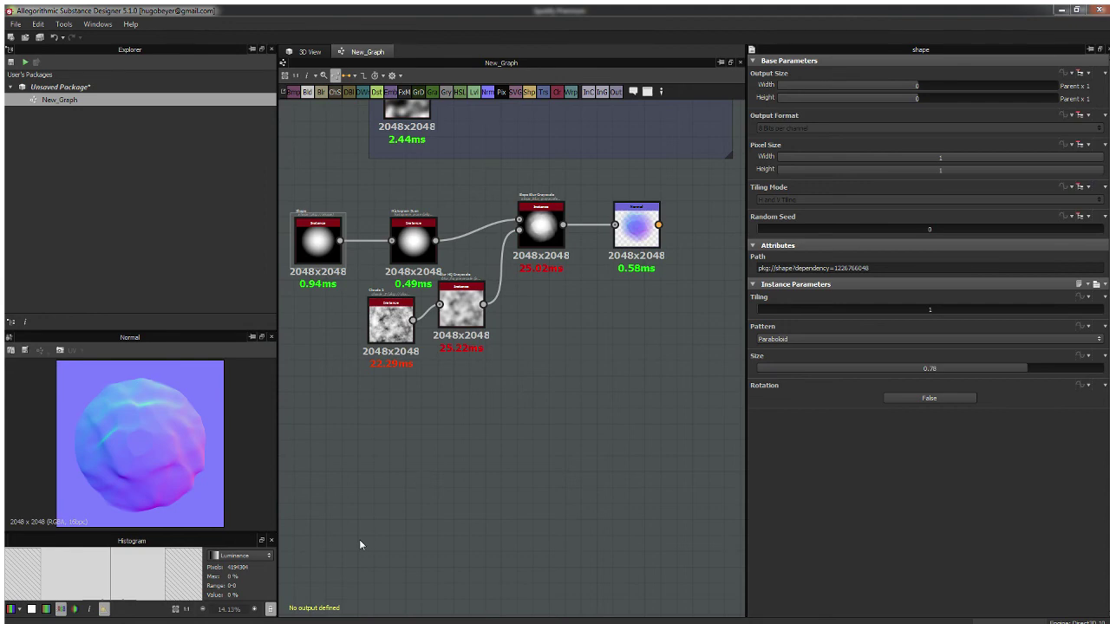
{"action": "key", "text": "Return"}
{"action": "left_click_drag", "start_coordinate": [396, 465], "coordinate": [391, 426]}
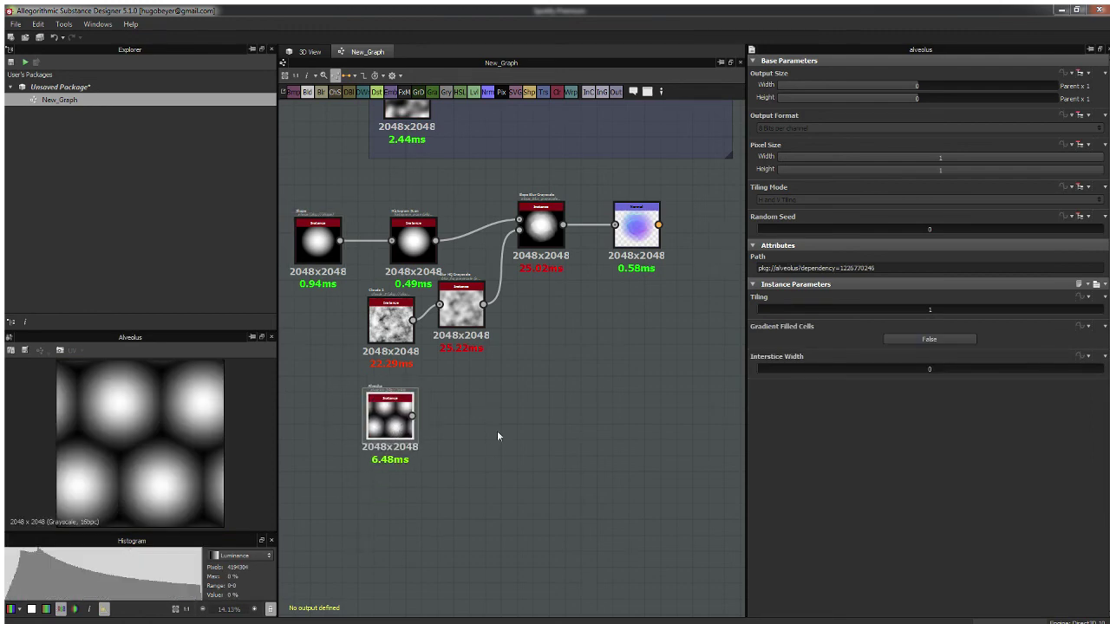
Step: Add a Non Uniform Blur Grayscale node beside the Alveolus and connect the Alveolus output to both of its inputs
{"action": "scroll", "coordinate": [497, 434], "scroll_direction": "up", "scroll_amount": 3}
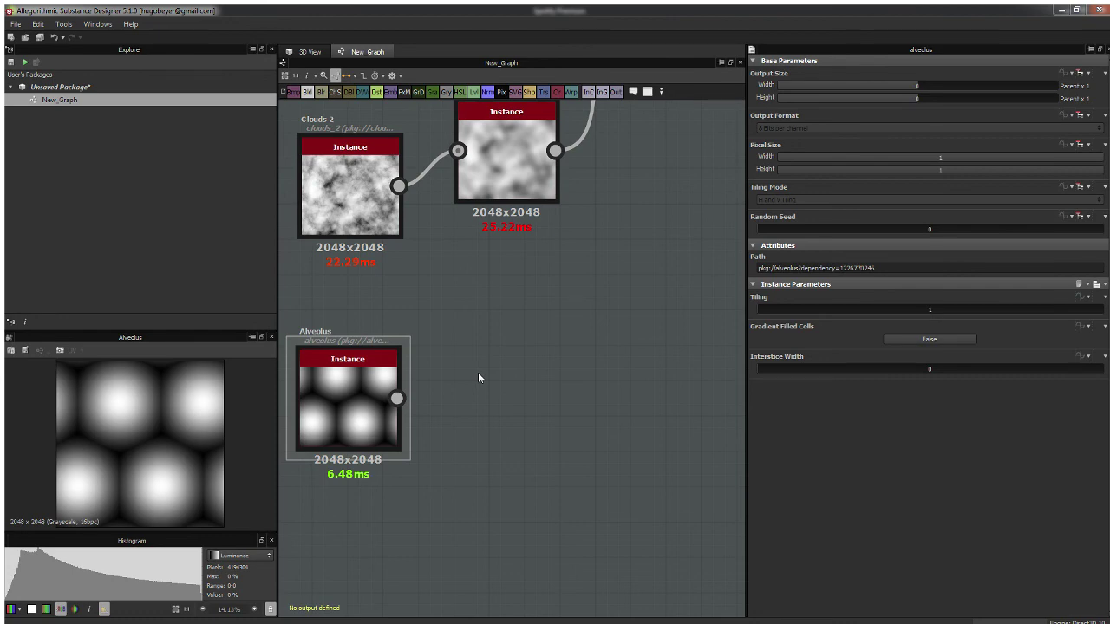
{"action": "key", "text": "Return"}
{"action": "left_click_drag", "start_coordinate": [512, 401], "coordinate": [524, 393]}
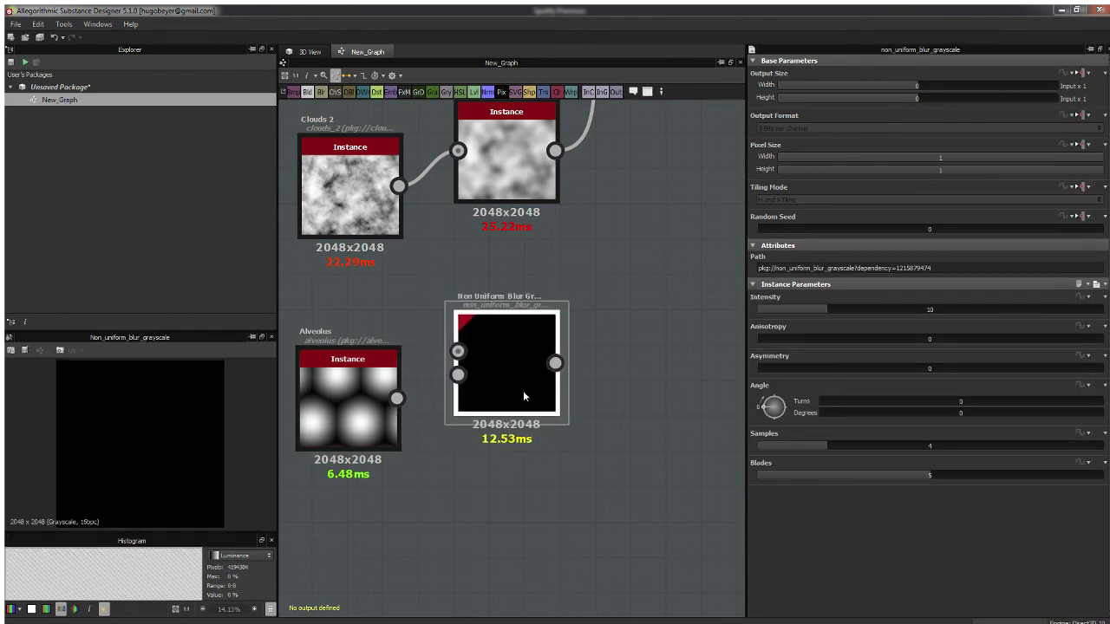
{"action": "mouse_move", "coordinate": [397, 399]}
{"action": "left_mouse_down"}
{"action": "mouse_move", "coordinate": [458, 352]}
{"action": "mouse_move", "coordinate": [457, 375]}
{"action": "left_mouse_up"}
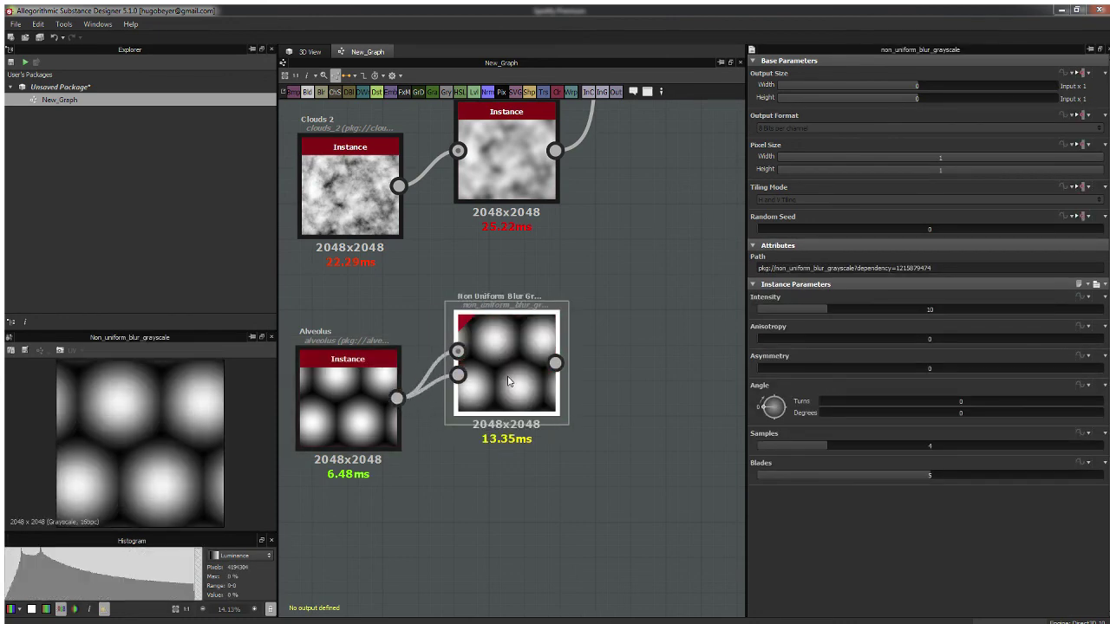
Step: Set the Non Uniform Blur Grayscale to 16 samples, 9 blades and intensity 50
{"action": "left_click_drag", "start_coordinate": [888, 448], "coordinate": [1074, 446]}
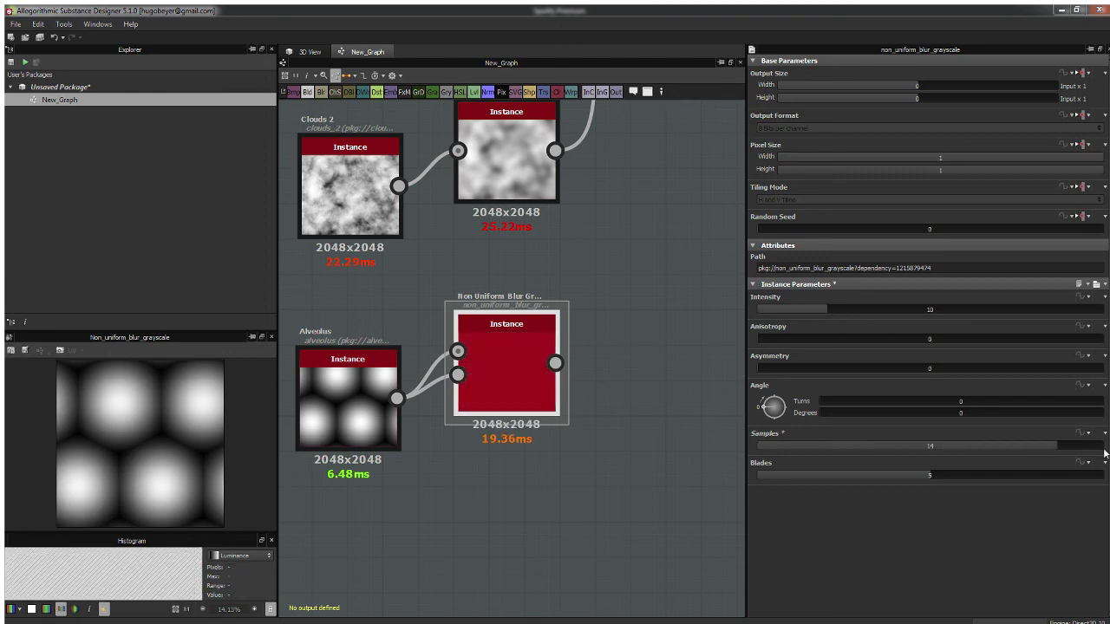
{"action": "left_click_drag", "start_coordinate": [939, 476], "coordinate": [1083, 475]}
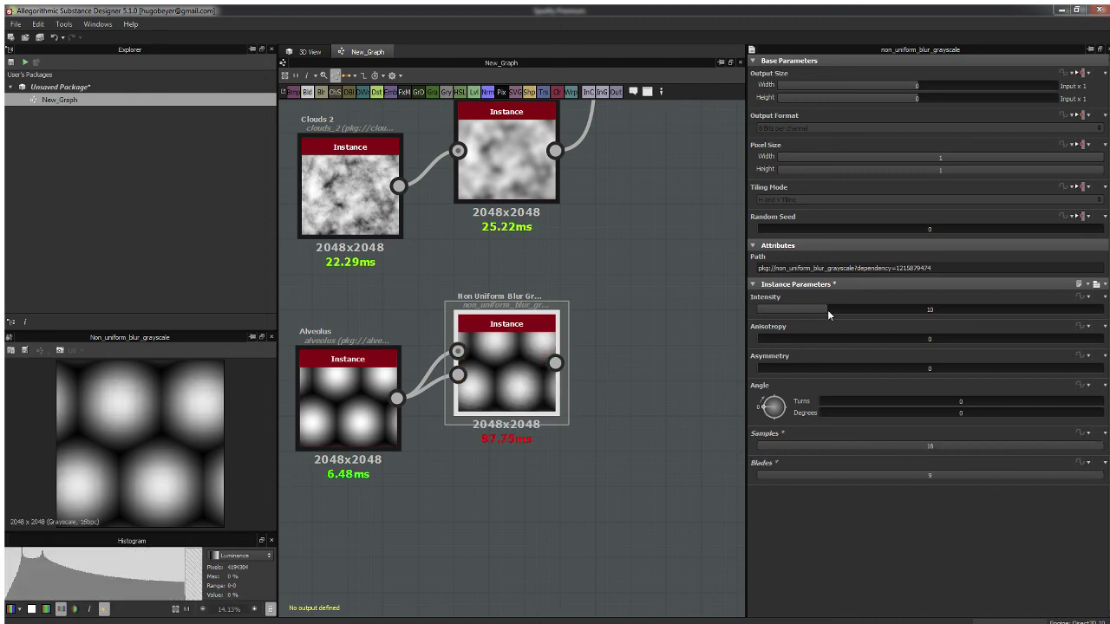
{"action": "left_click_drag", "start_coordinate": [827, 310], "coordinate": [1101, 304]}
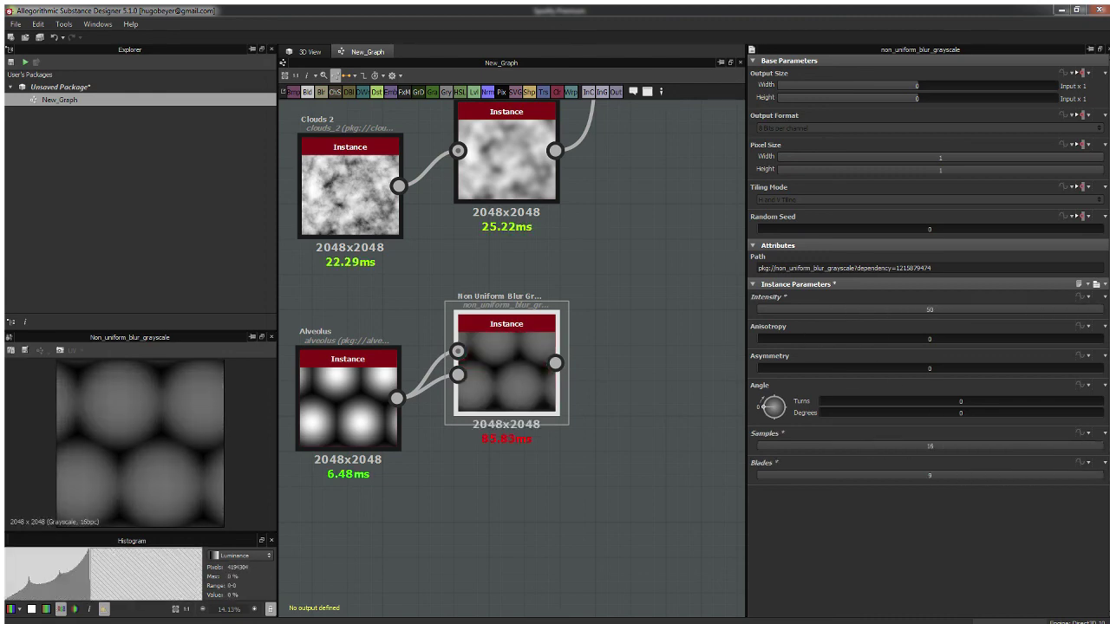
{"action": "scroll", "coordinate": [142, 385], "scroll_direction": "up", "scroll_amount": 2}
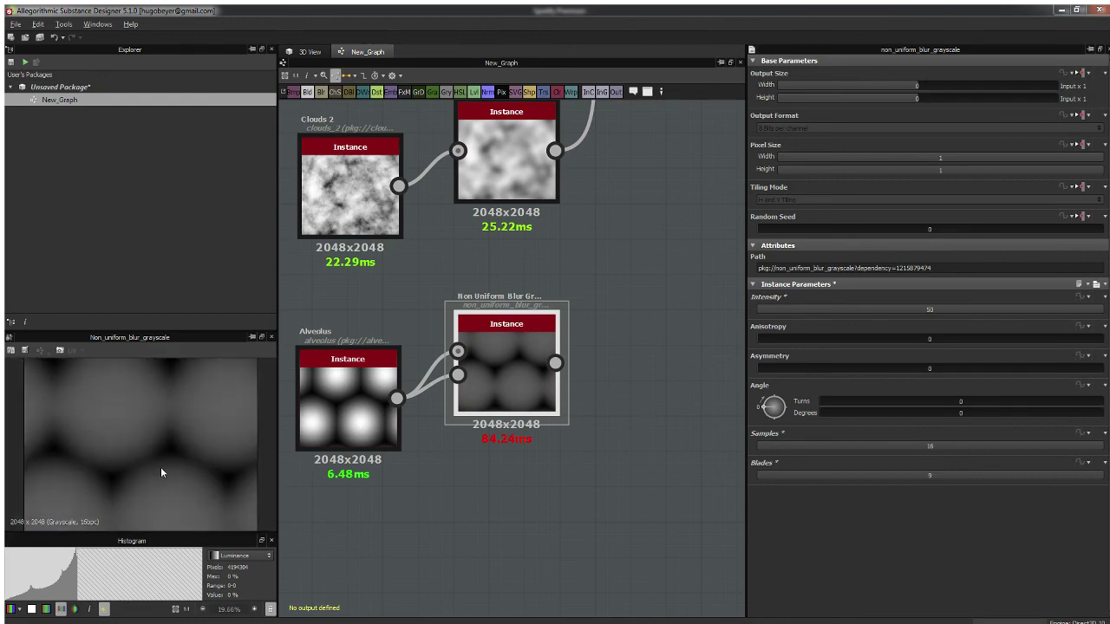
{"action": "scroll", "coordinate": [160, 416], "scroll_direction": "down", "scroll_amount": 1}
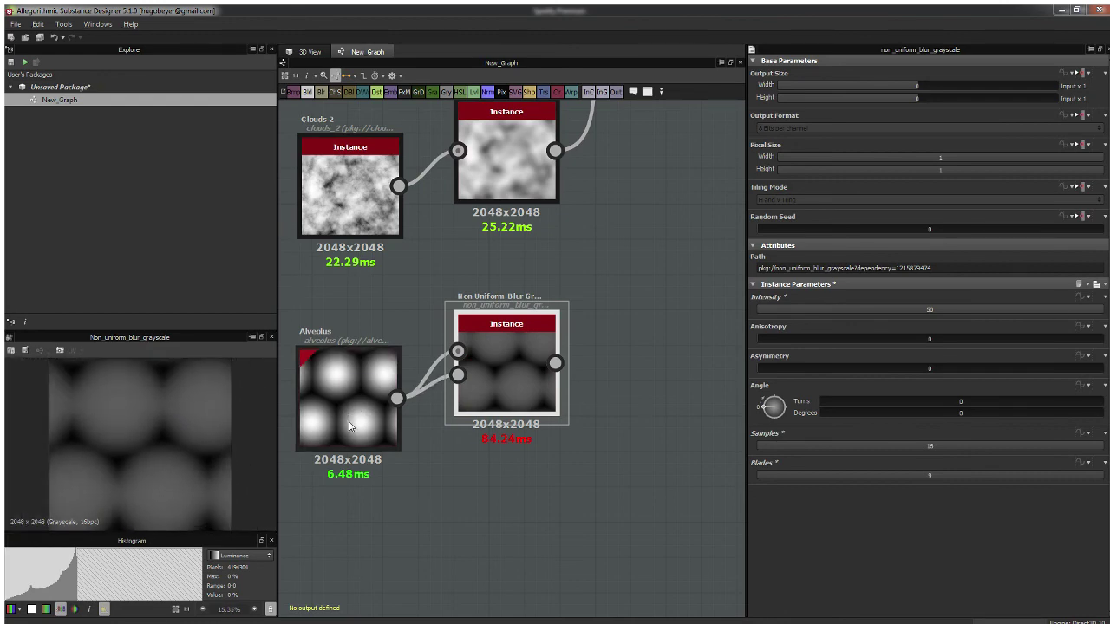
Step: Move the Alveolus node farther away from the Non Uniform Blur Grayscale to free space below it
{"action": "middle_click_drag", "start_coordinate": [429, 377], "coordinate": [573, 305]}
{"action": "left_click_drag", "start_coordinate": [480, 340], "coordinate": [390, 340]}
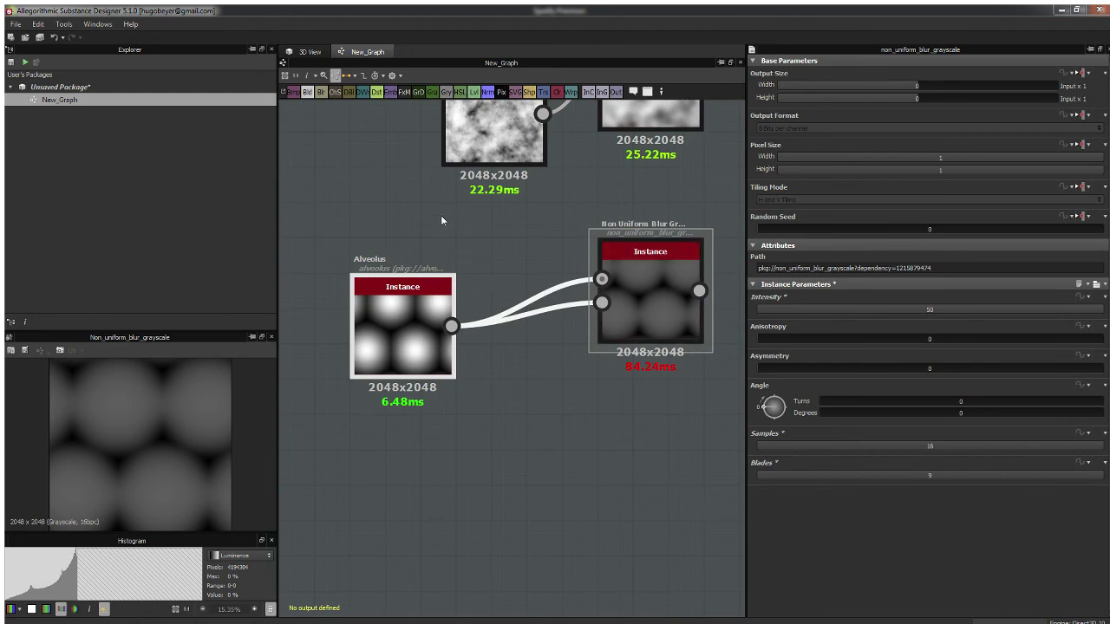
{"action": "middle_click_drag", "start_coordinate": [484, 304], "coordinate": [481, 355]}
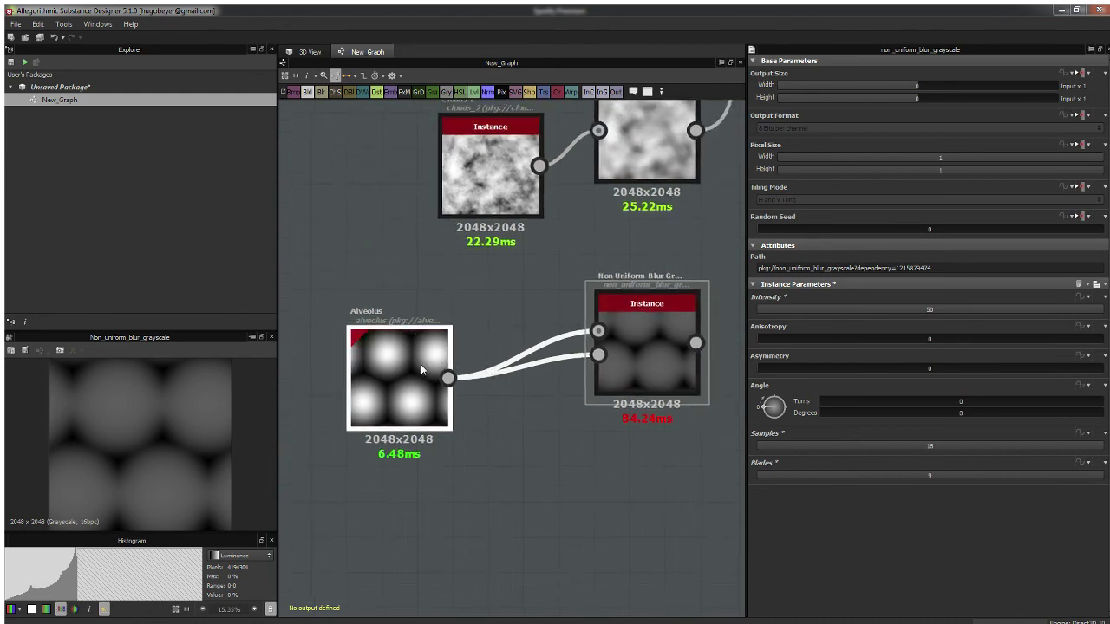
{"action": "middle_click_drag", "start_coordinate": [420, 400], "coordinate": [420, 319]}
{"action": "left_click_drag", "start_coordinate": [419, 328], "coordinate": [384, 274]}
Step: Add a Shape node with the Square pattern below the Alveolus, with size 0.84 and tiling 2
{"action": "left_click", "coordinate": [377, 390]}
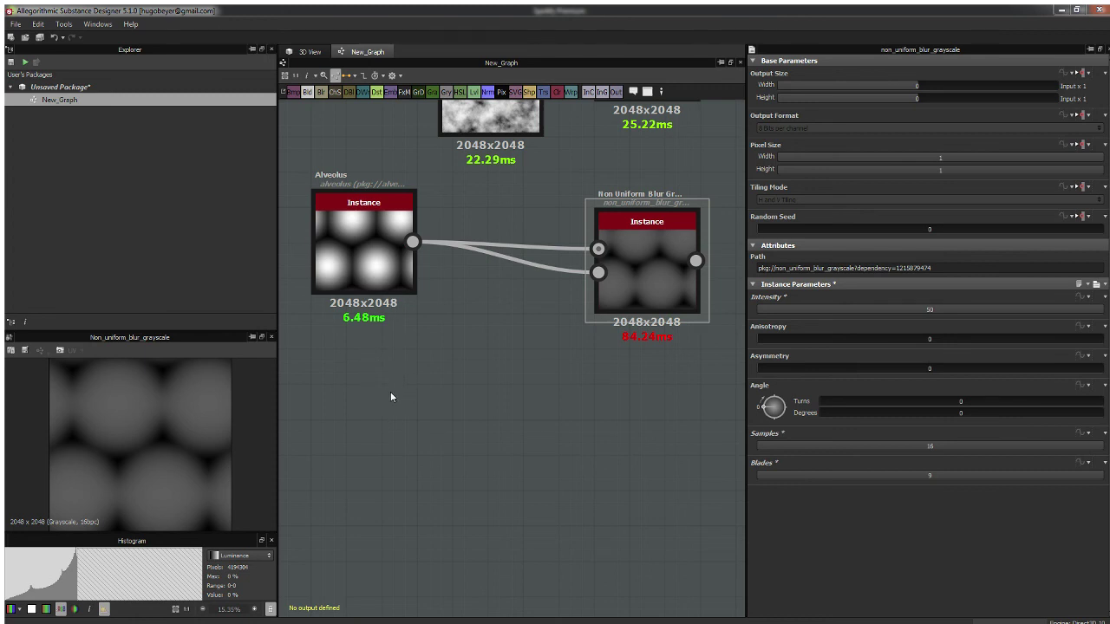
{"action": "key", "text": "Return"}
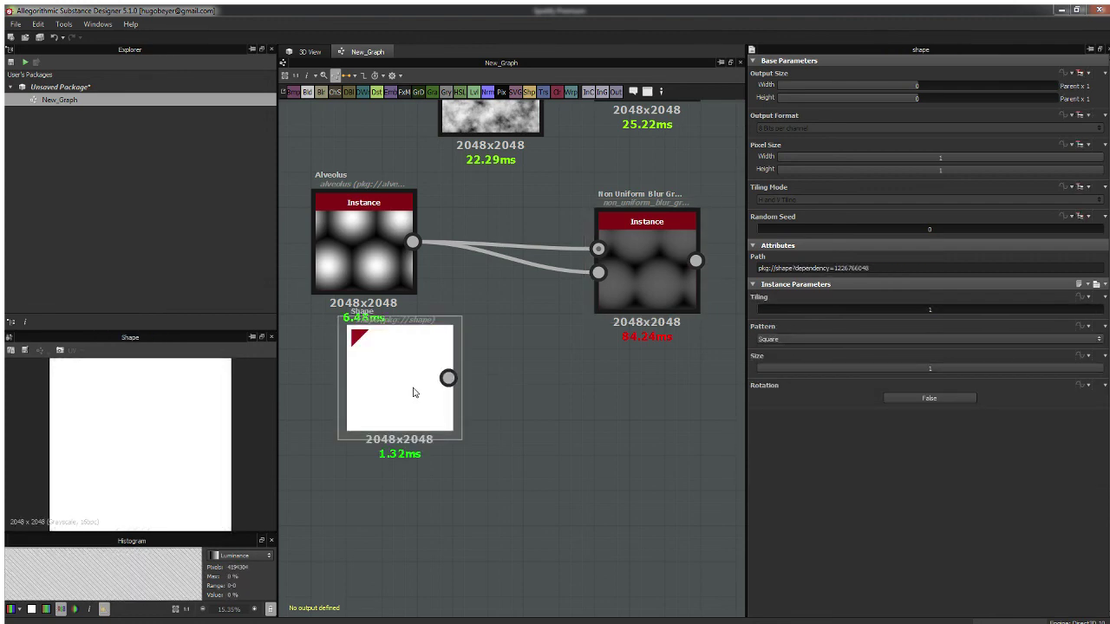
{"action": "left_click_drag", "start_coordinate": [899, 370], "coordinate": [1048, 370]}
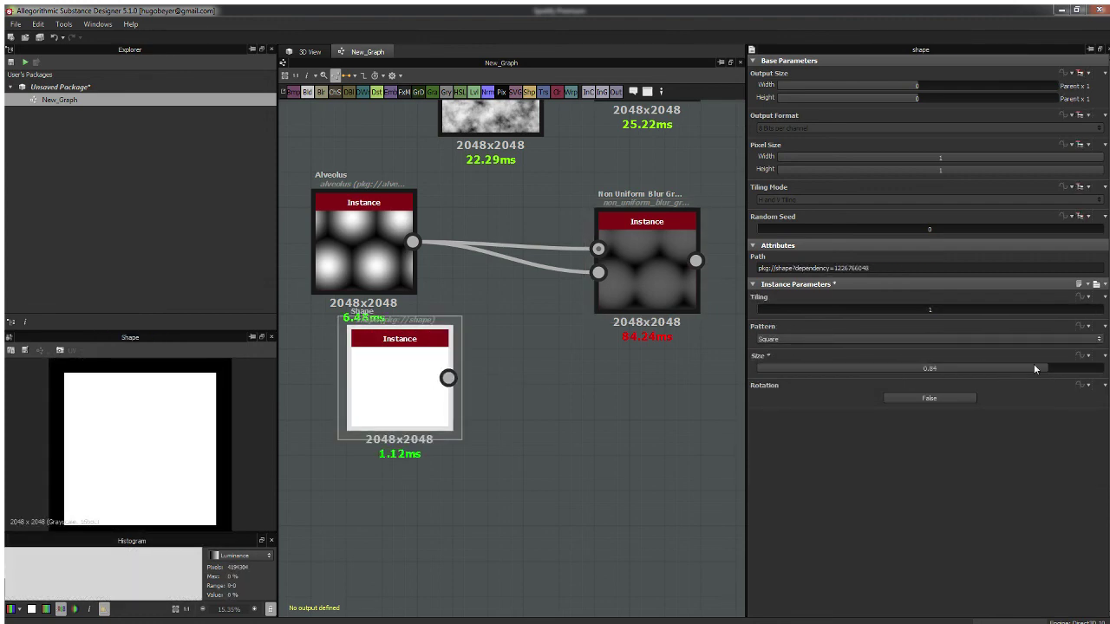
{"action": "left_click", "coordinate": [782, 309]}
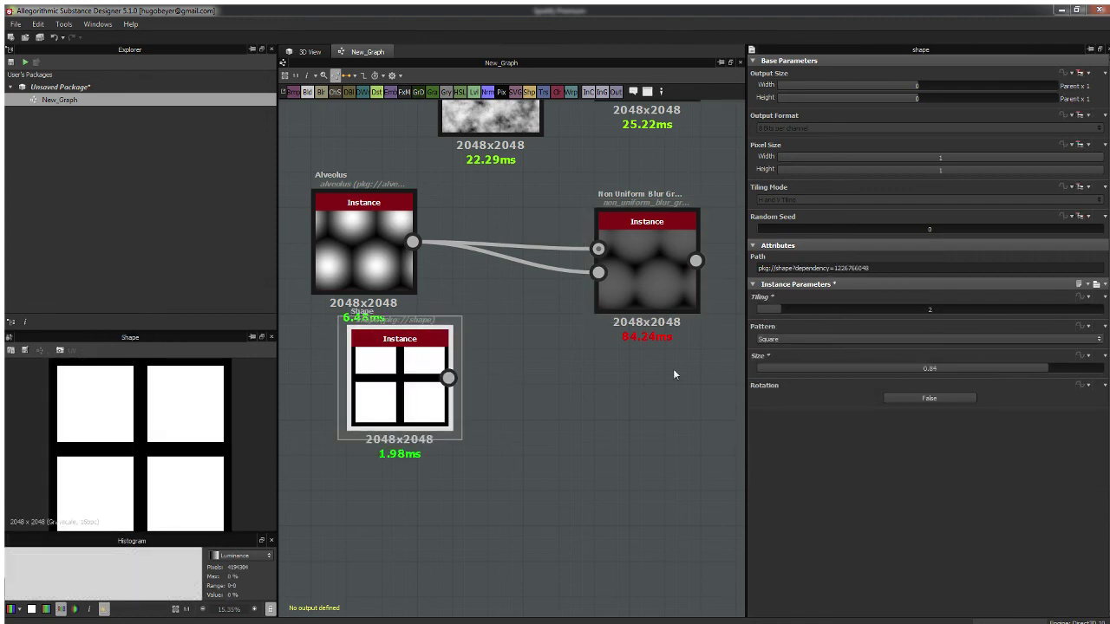
Step: Feed the Shape into both inputs of the Non Uniform Blur Grayscale and set the blur's intensity to 27.76
{"action": "left_click_drag", "start_coordinate": [448, 377], "coordinate": [598, 250]}
{"action": "left_click_drag", "start_coordinate": [449, 379], "coordinate": [598, 273]}
{"action": "double_click", "coordinate": [628, 282]}
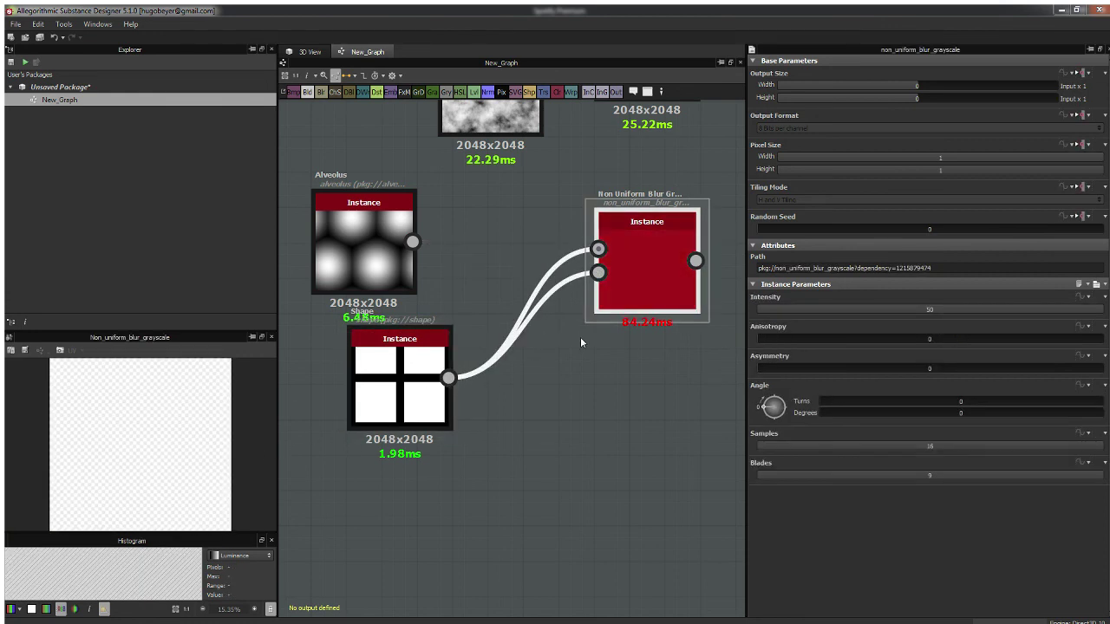
{"action": "left_click_drag", "start_coordinate": [873, 309], "coordinate": [947, 306]}
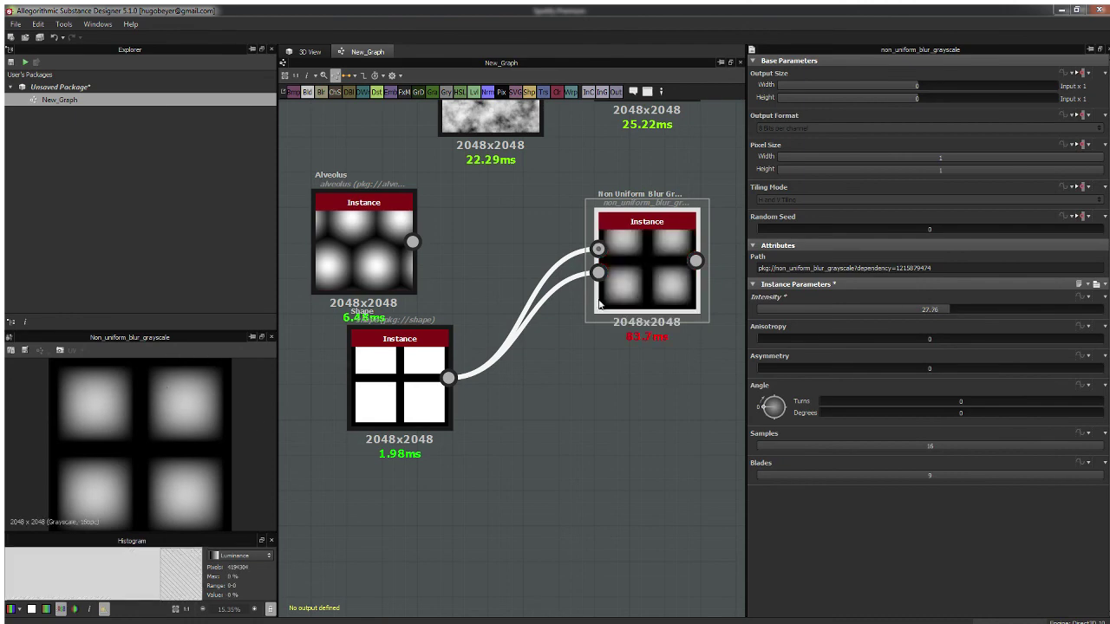
Step: Move the square Shape node away from the Non Uniform Blur and insert a Blur node directly after the Shape
{"action": "middle_click_drag", "start_coordinate": [539, 282], "coordinate": [595, 304]}
{"action": "scroll", "coordinate": [565, 298], "scroll_direction": "down", "scroll_amount": 3}
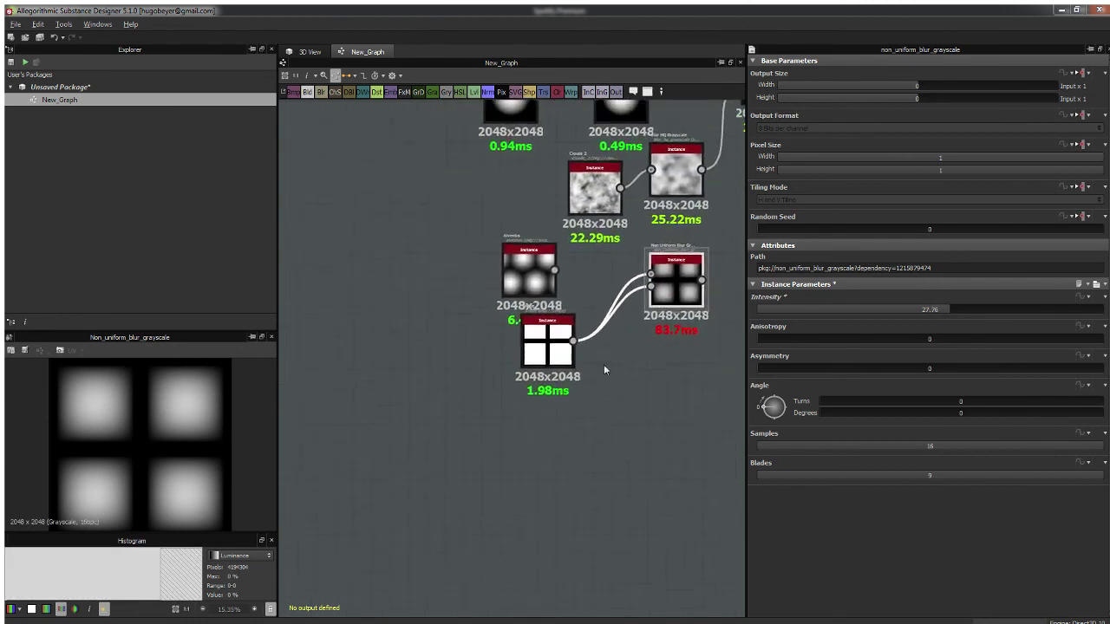
{"action": "left_click_drag", "start_coordinate": [541, 356], "coordinate": [453, 380]}
{"action": "scroll", "coordinate": [539, 343], "scroll_direction": "up", "scroll_amount": 3}
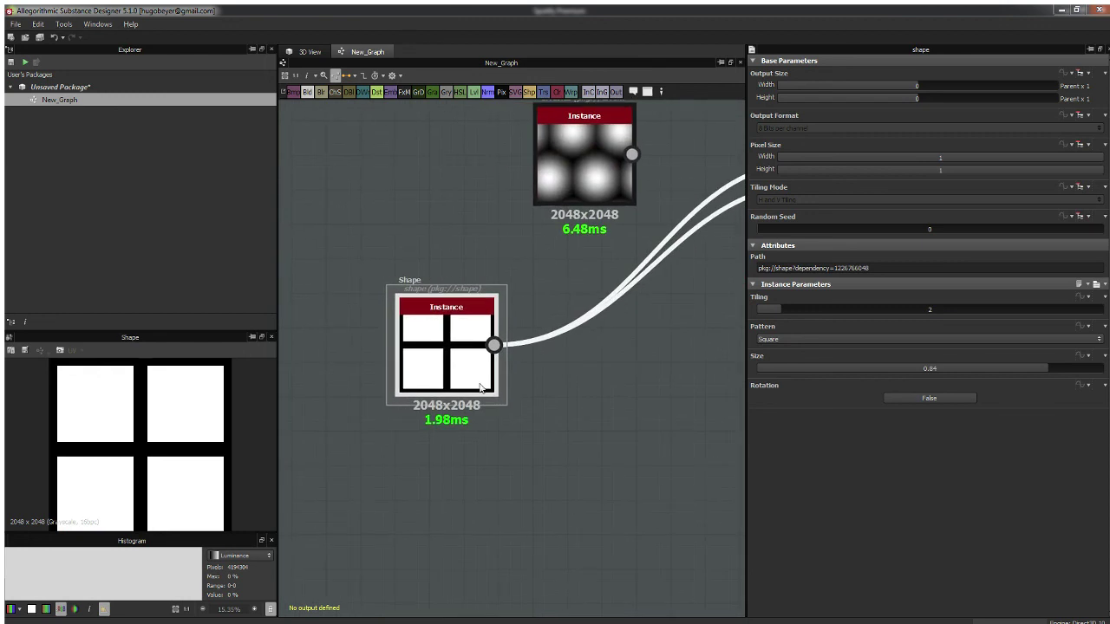
{"action": "key", "text": "b"}
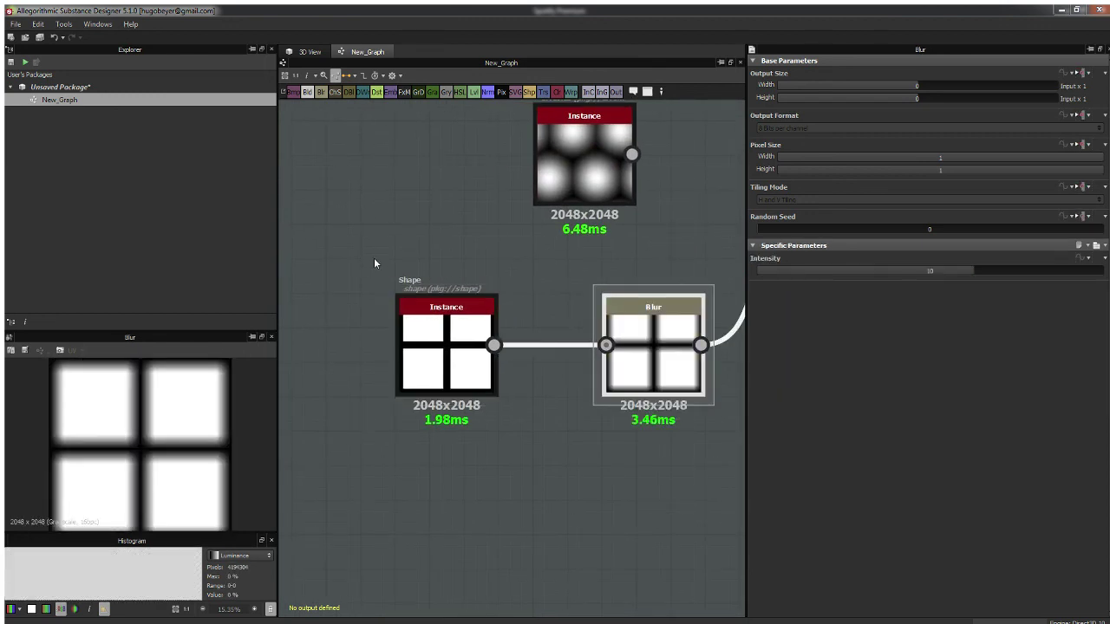
{"action": "middle_click_drag", "start_coordinate": [475, 283], "coordinate": [382, 258]}
{"action": "left_click_drag", "start_coordinate": [533, 305], "coordinate": [462, 302]}
Step: Insert a Histogram Scan after the Blur node, with position 0.4 and contrast 0.93
{"action": "middle_click_drag", "start_coordinate": [463, 303], "coordinate": [415, 297]}
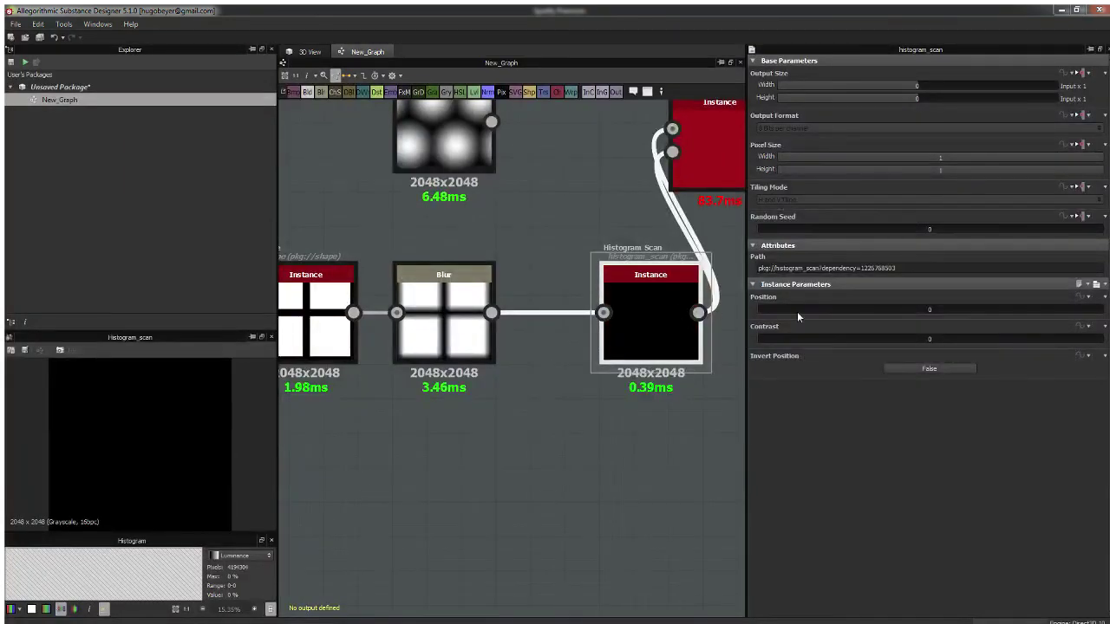
{"action": "left_click", "coordinate": [805, 309]}
{"action": "mouse_move", "coordinate": [893, 311]}
{"action": "left_mouse_down"}
{"action": "mouse_move", "coordinate": [806, 313]}
{"action": "mouse_move", "coordinate": [959, 310]}
{"action": "mouse_move", "coordinate": [895, 309]}
{"action": "left_mouse_up"}
{"action": "left_click_drag", "start_coordinate": [840, 337], "coordinate": [1079, 338]}
{"action": "scroll", "coordinate": [214, 414], "scroll_direction": "up", "scroll_amount": 7}
{"action": "middle_click_drag", "start_coordinate": [211, 438], "coordinate": [173, 476]}
{"action": "scroll", "coordinate": [173, 476], "scroll_direction": "up", "scroll_amount": 6}
{"action": "middle_click_drag", "start_coordinate": [251, 473], "coordinate": [151, 430]}
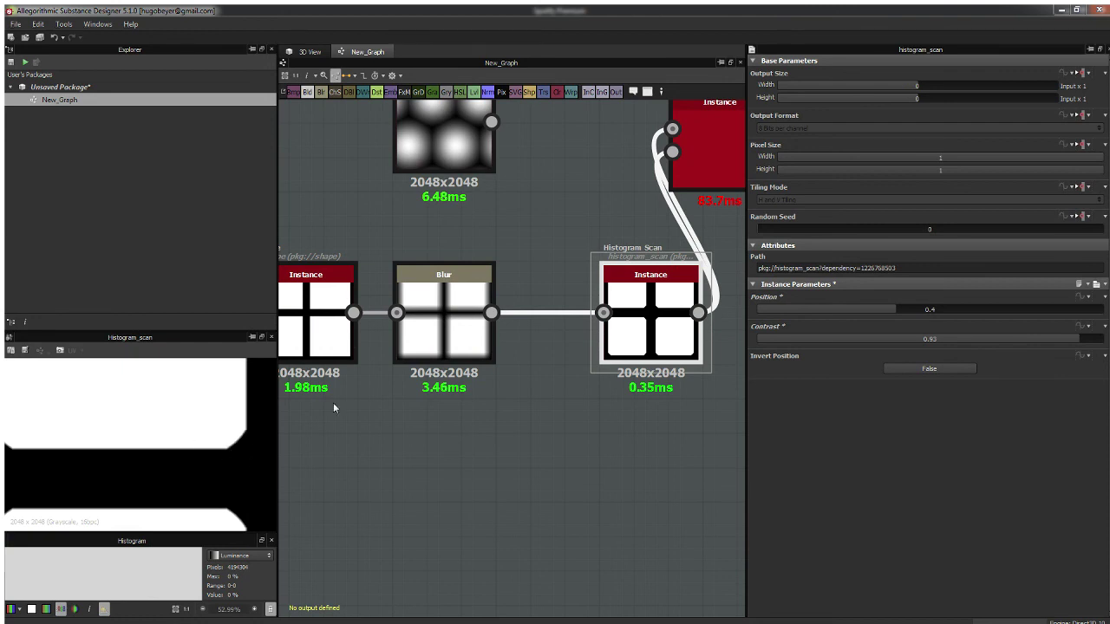
Step: Move the Histogram Scan closer to the Blur node and examine the tile corners in the 2D preview
{"action": "left_click_drag", "start_coordinate": [650, 334], "coordinate": [600, 313]}
{"action": "scroll", "coordinate": [600, 313], "scroll_direction": "down", "scroll_amount": 2}
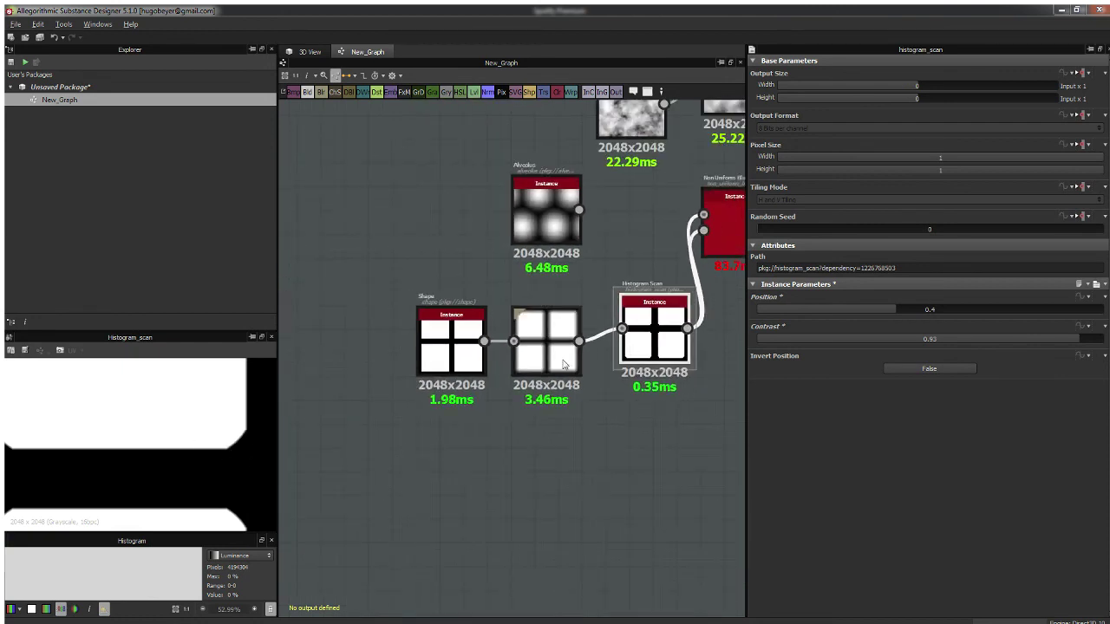
{"action": "scroll", "coordinate": [186, 441], "scroll_direction": "down", "scroll_amount": 5}
{"action": "middle_click_drag", "start_coordinate": [145, 387], "coordinate": [234, 489]}
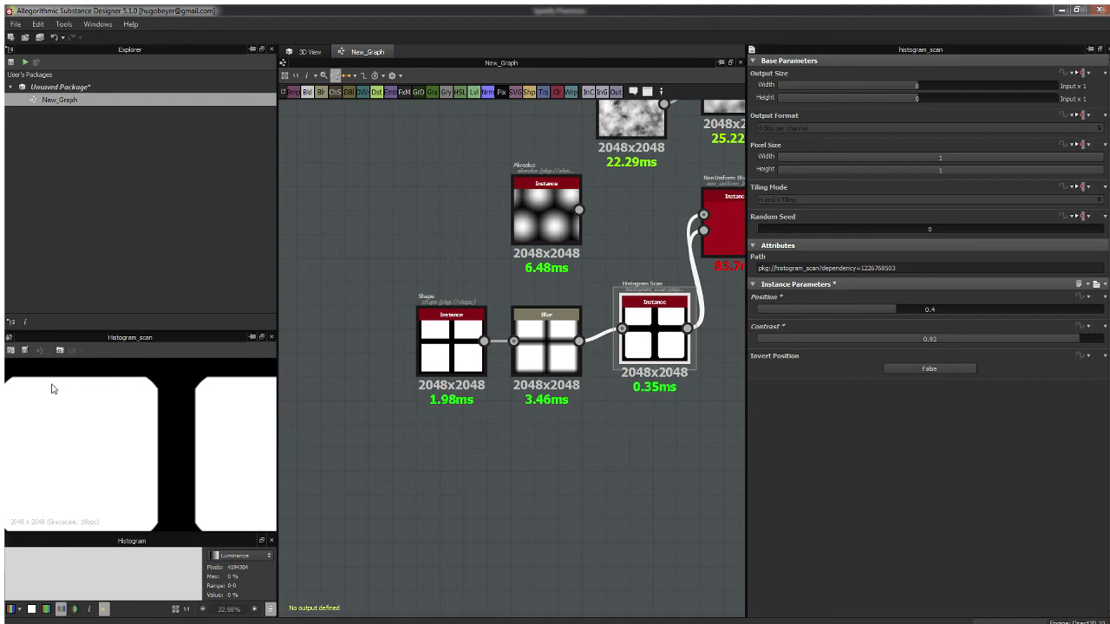
{"action": "middle_click_drag", "start_coordinate": [51, 389], "coordinate": [55, 376]}
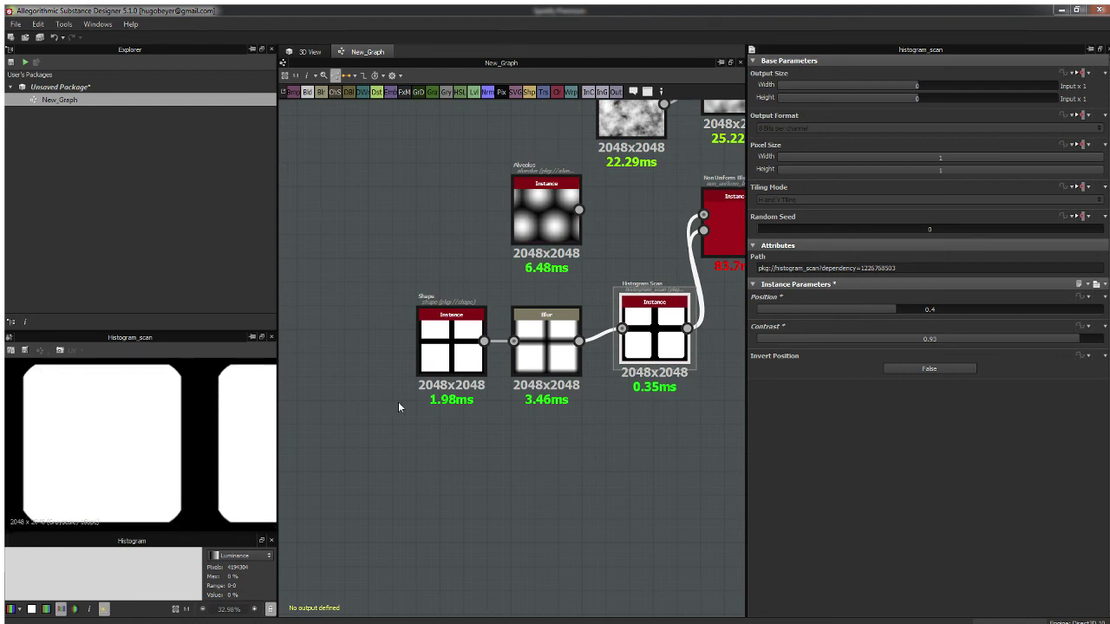
Step: Move the Shape node down and insert a Blur HQ Grayscale node between it and the Blur node
{"action": "middle_click_drag", "start_coordinate": [398, 406], "coordinate": [391, 361]}
{"action": "left_click", "coordinate": [455, 312]}
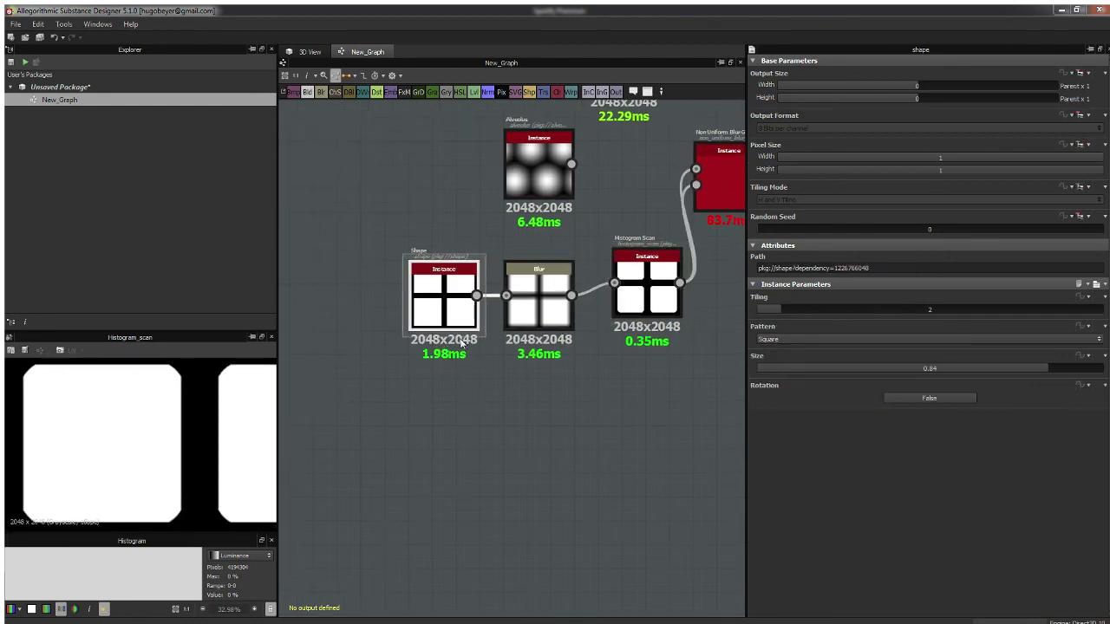
{"action": "left_click_drag", "start_coordinate": [463, 342], "coordinate": [439, 437]}
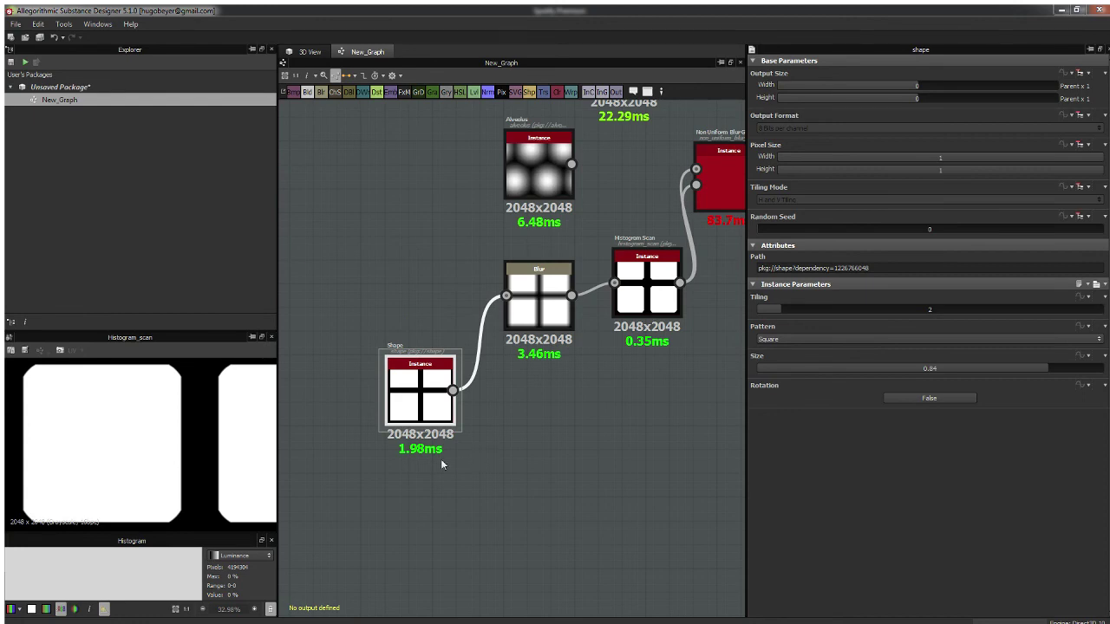
{"action": "key", "text": "Return"}
{"action": "left_click_drag", "start_coordinate": [556, 397], "coordinate": [532, 396]}
Step: Try to delete the original Blur node feeding the Histogram Scan and undo the deletion
{"action": "left_click", "coordinate": [528, 321]}
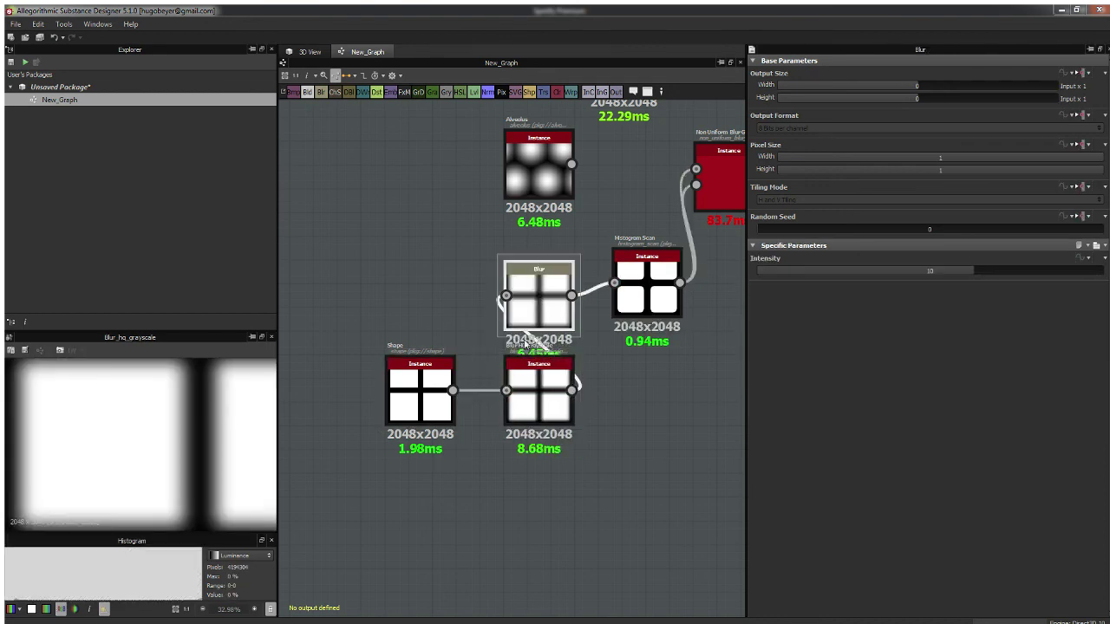
{"action": "key", "text": "Delete"}
{"action": "key", "text": "ctrl+z"}
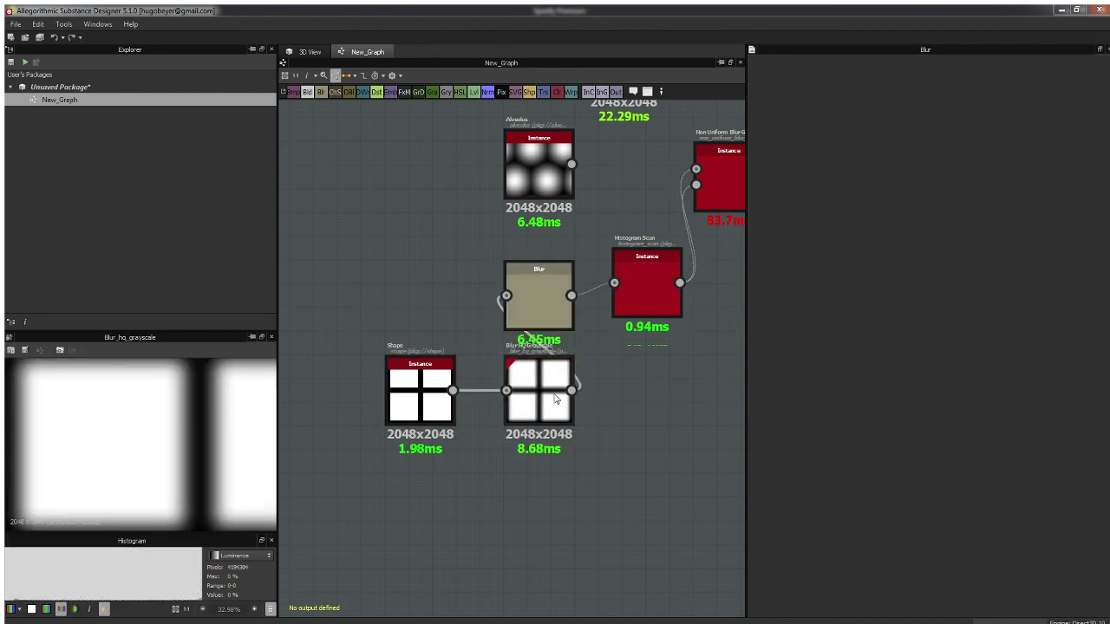
Step: Delete the original Blur node feeding the Histogram Scan and move the Blur HQ Grayscale node up into its place
{"action": "left_click", "coordinate": [547, 307]}
{"action": "key", "text": "BackSpace"}
{"action": "left_click_drag", "start_coordinate": [552, 406], "coordinate": [528, 334]}
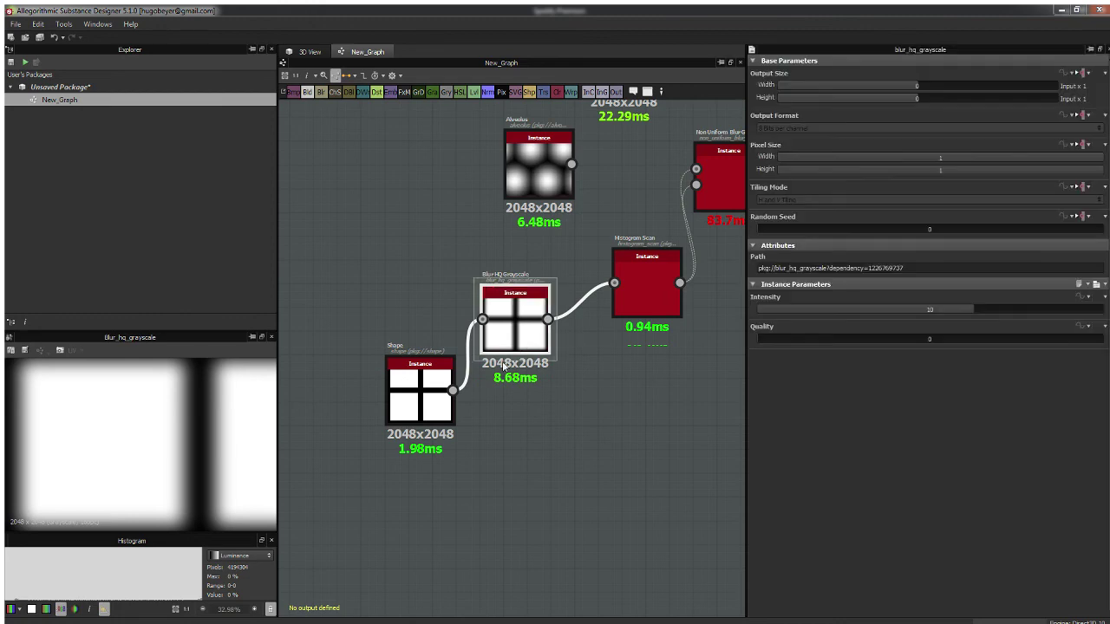
Step: Examine the tile corners of the Histogram Scan output in the 2D preview
{"action": "left_click", "coordinate": [634, 299]}
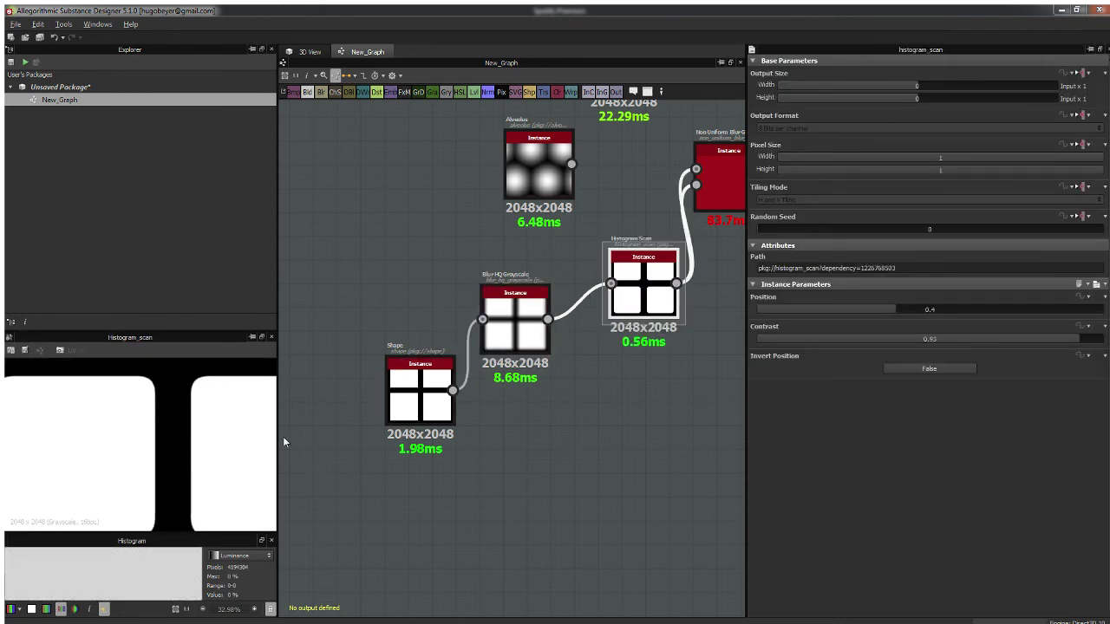
{"action": "scroll", "coordinate": [178, 473], "scroll_direction": "down", "scroll_amount": 2}
{"action": "scroll", "coordinate": [164, 435], "scroll_direction": "up", "scroll_amount": 2}
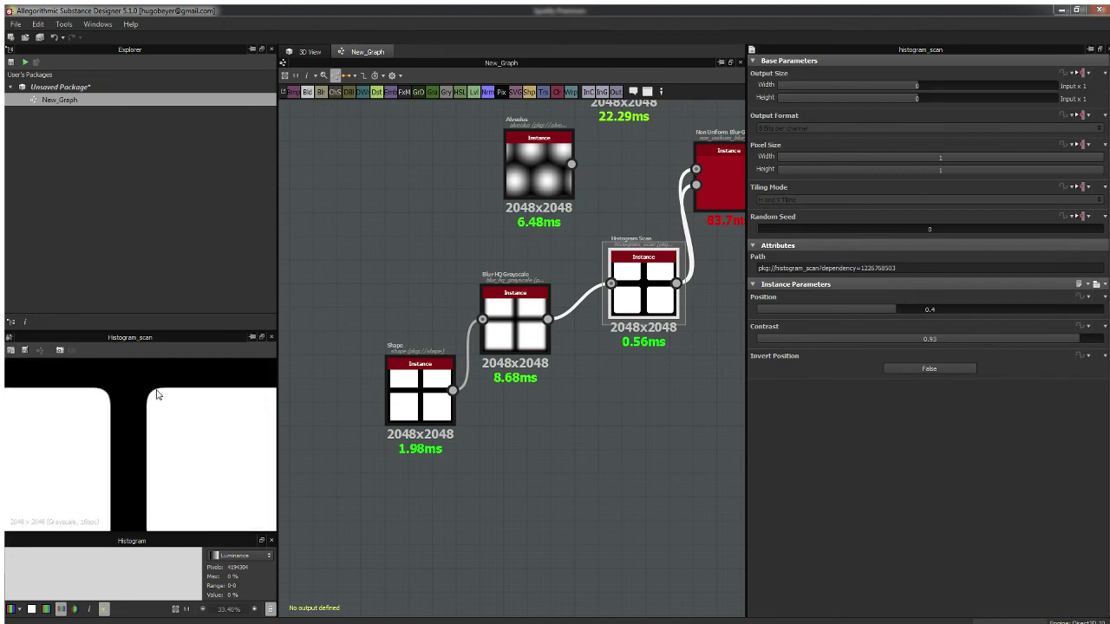
Step: Set the Non Uniform Blur node's intensity to 11.37 and examine the blurred tiles in the 2D preview
{"action": "middle_click_drag", "start_coordinate": [711, 200], "coordinate": [572, 278]}
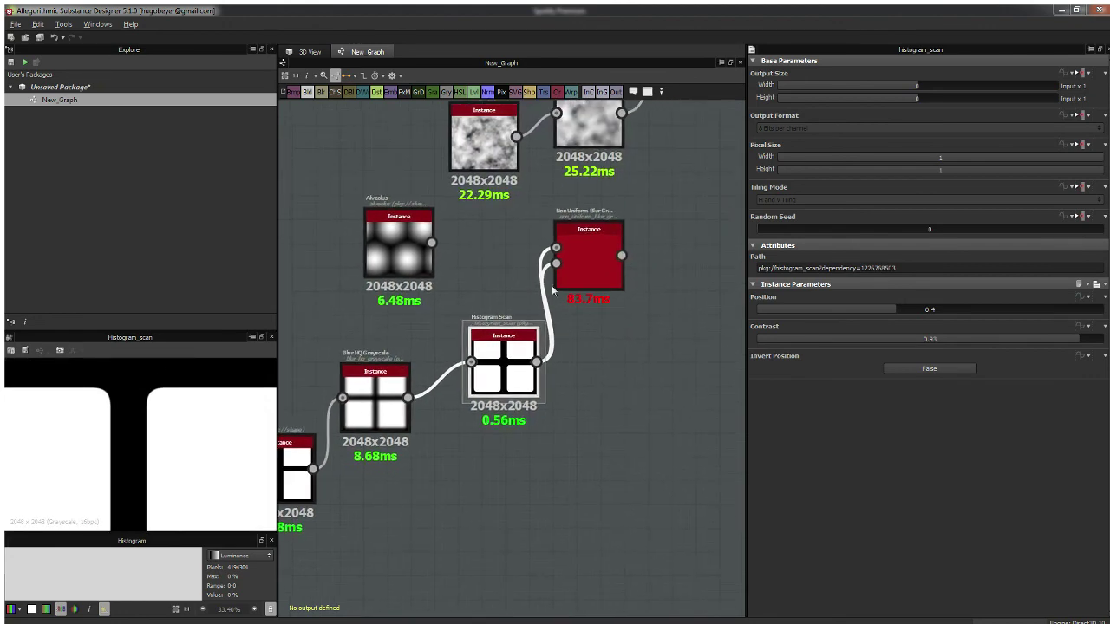
{"action": "left_click", "coordinate": [573, 273]}
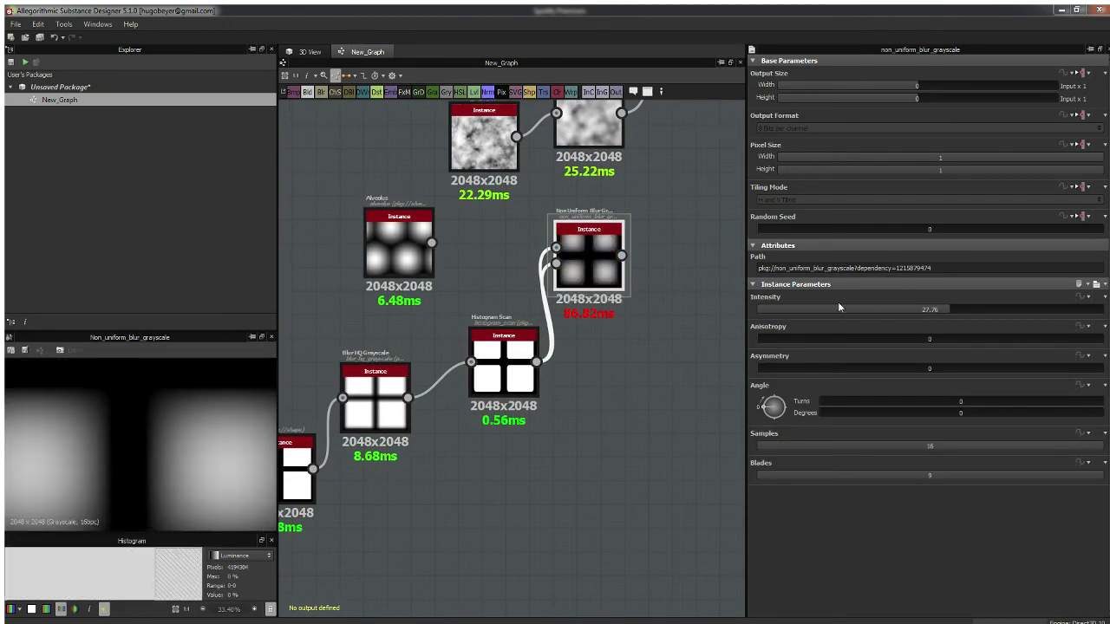
{"action": "left_click_drag", "start_coordinate": [838, 308], "coordinate": [825, 314]}
{"action": "scroll", "coordinate": [198, 468], "scroll_direction": "down", "scroll_amount": 2}
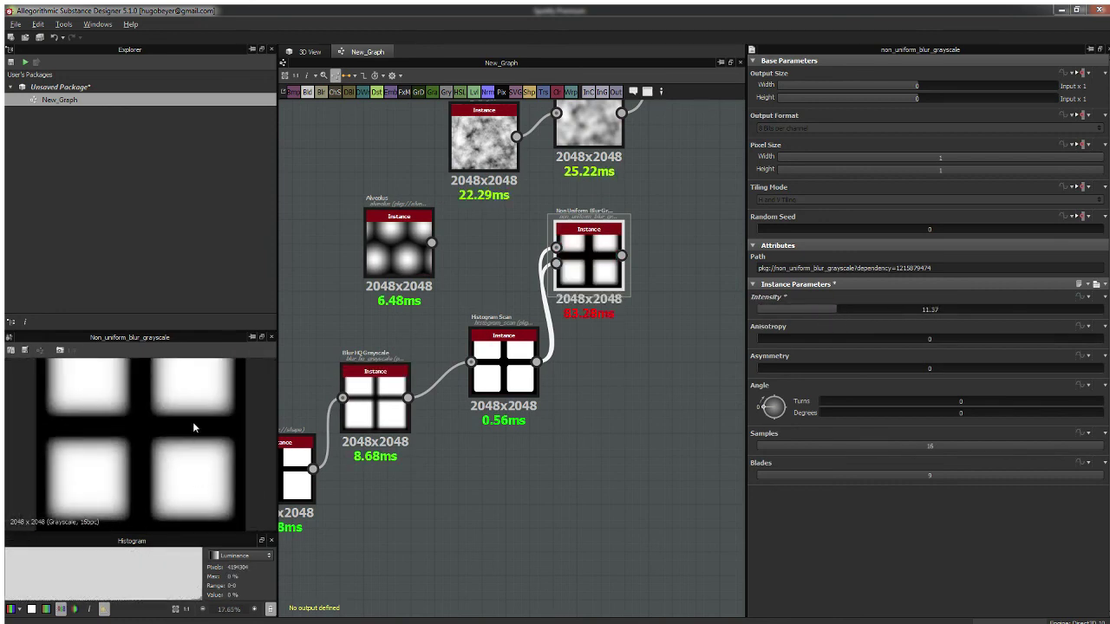
{"action": "middle_click_drag", "start_coordinate": [193, 424], "coordinate": [196, 447]}
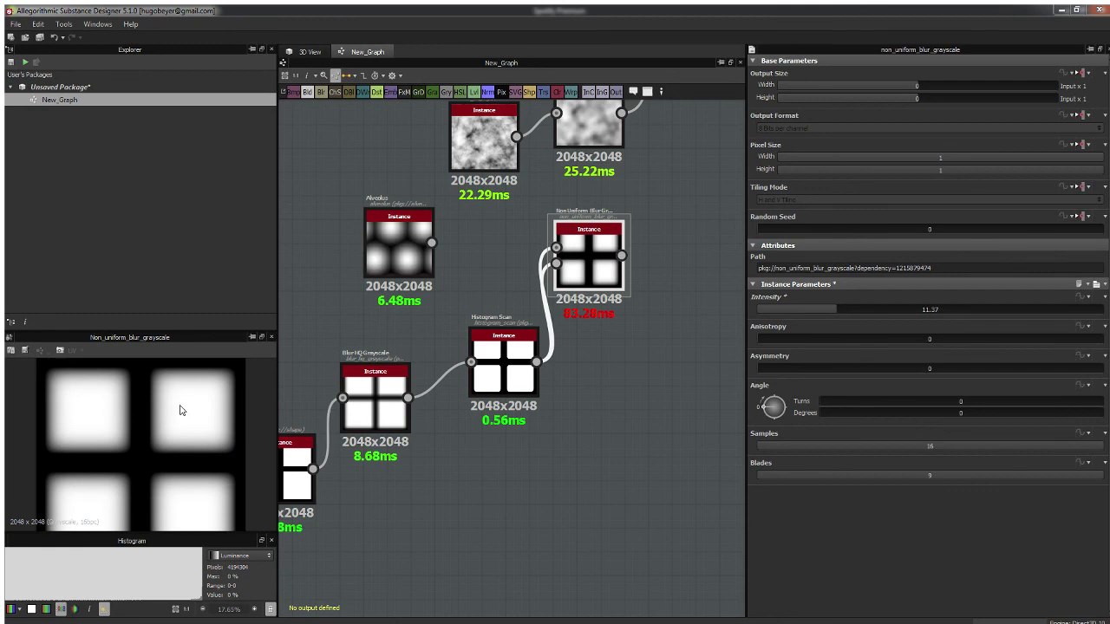
Step: Delete the unconnected Alveolus node above the tiled square chain
{"action": "middle_click_drag", "start_coordinate": [509, 235], "coordinate": [555, 275]}
{"action": "left_click", "coordinate": [433, 286]}
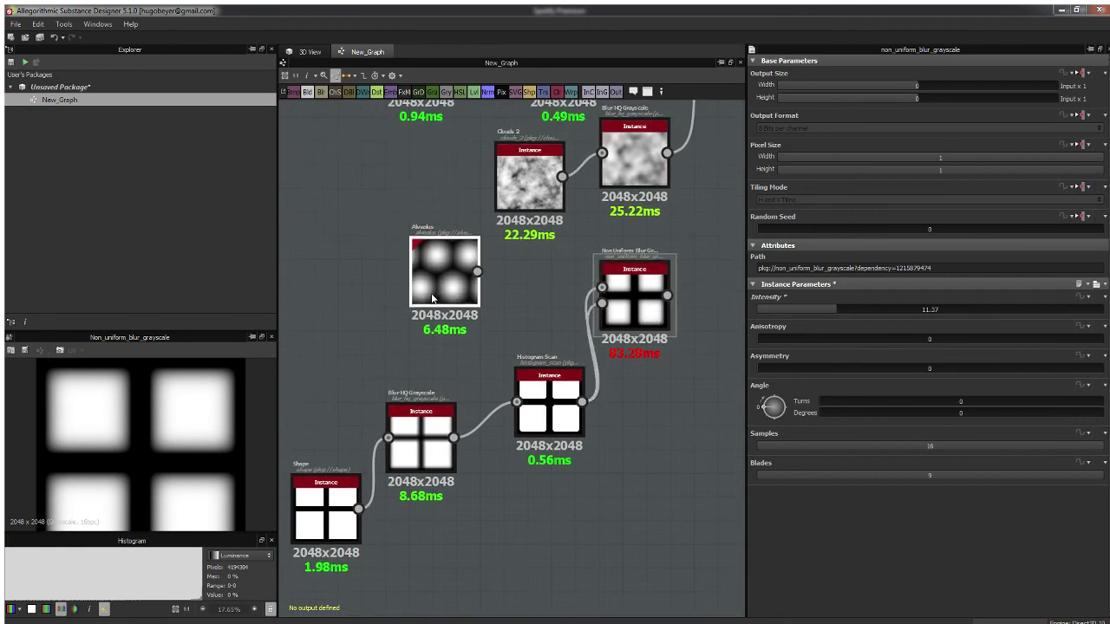
{"action": "key", "text": "Delete"}
Step: Arrange the Shape, Blur HQ Grayscale, Histogram Scan and Non Uniform Blur nodes compactly in a row
{"action": "scroll", "coordinate": [512, 330], "scroll_direction": "down", "scroll_amount": 2}
{"action": "left_click_drag", "start_coordinate": [593, 304], "coordinate": [623, 358]}
{"action": "left_click", "coordinate": [465, 404]}
{"action": "mouse_move", "coordinate": [466, 404]}
{"action": "left_mouse_down"}
{"action": "mouse_move", "coordinate": [475, 379]}
{"action": "mouse_move", "coordinate": [480, 388]}
{"action": "left_mouse_up"}
{"action": "left_click_drag", "start_coordinate": [397, 444], "coordinate": [413, 382]}
Step: Move the whole Slope Blur node chain right so it lines up beneath the Add frame
{"action": "middle_click_drag", "start_coordinate": [615, 266], "coordinate": [519, 386]}
{"action": "scroll", "coordinate": [542, 303], "scroll_direction": "down", "scroll_amount": 2}
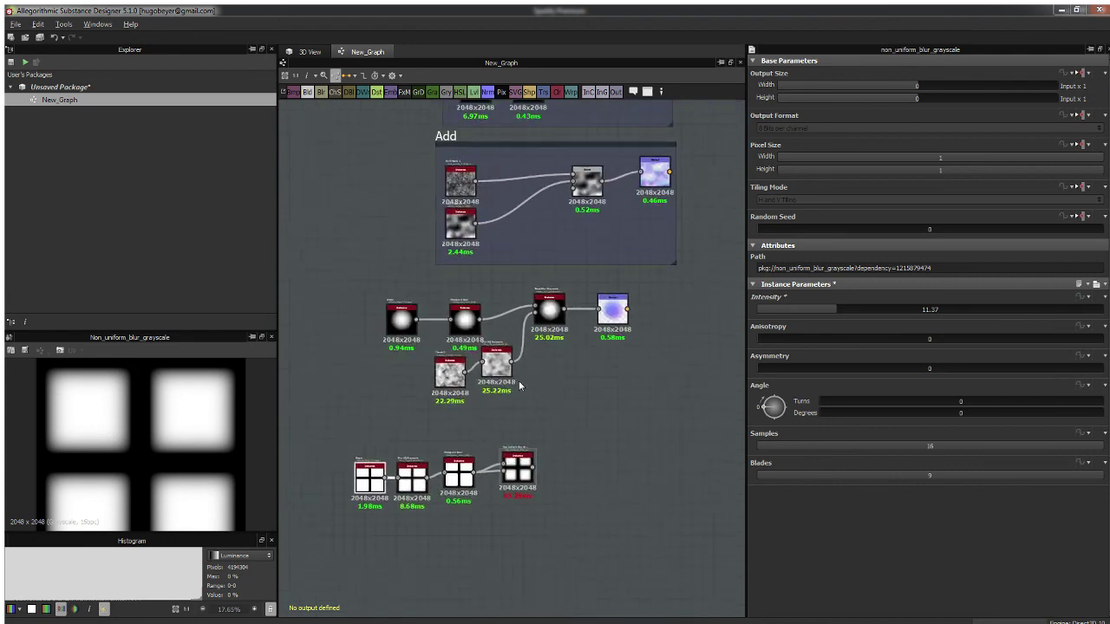
{"action": "left_click_drag", "start_coordinate": [380, 288], "coordinate": [651, 385]}
{"action": "left_click_drag", "start_coordinate": [631, 336], "coordinate": [679, 338]}
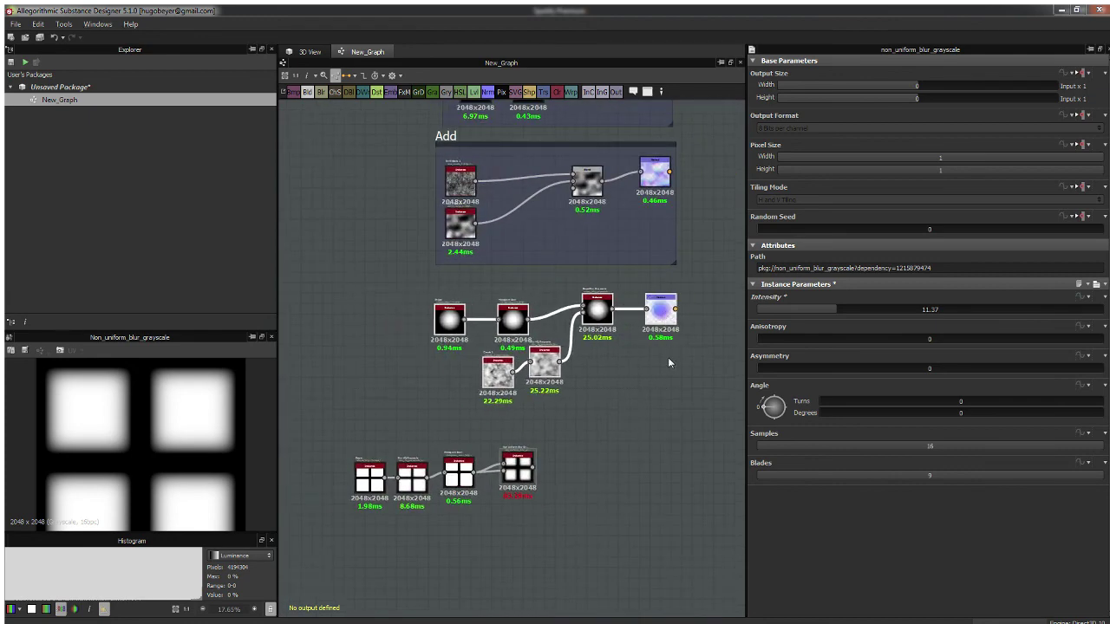
Step: Align the tiled square chain beneath the Slope Blur chain and even out the spacing of its Blur HQ Grayscale and Shape nodes
{"action": "left_click_drag", "start_coordinate": [337, 423], "coordinate": [579, 452]}
{"action": "left_click", "coordinate": [618, 391]}
{"action": "scroll", "coordinate": [562, 468], "scroll_direction": "up", "scroll_amount": 4}
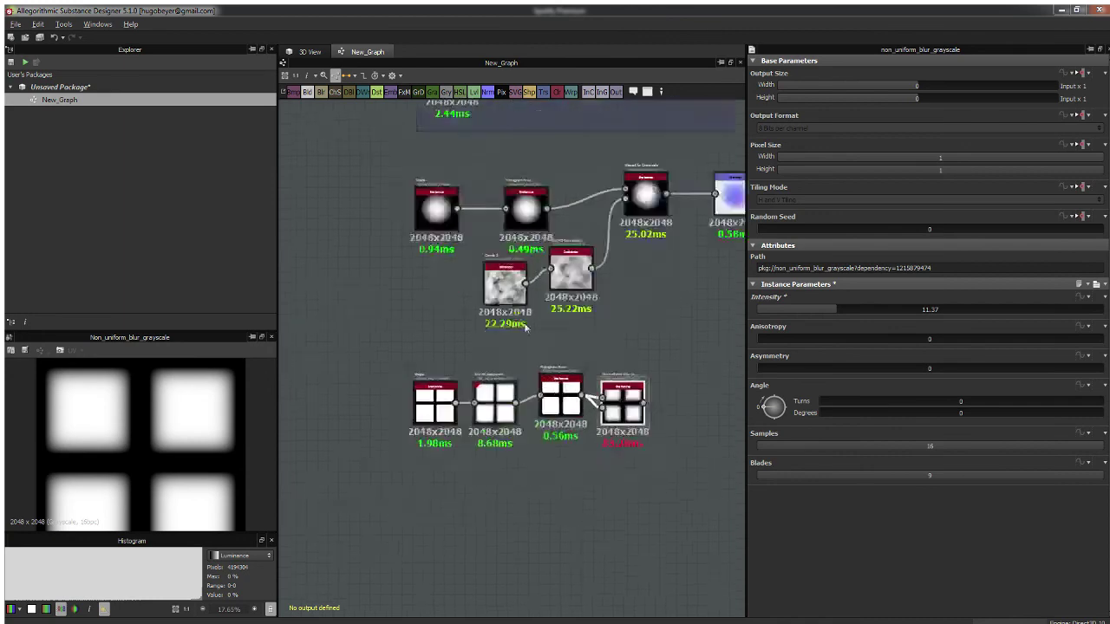
{"action": "left_click_drag", "start_coordinate": [483, 420], "coordinate": [468, 418]}
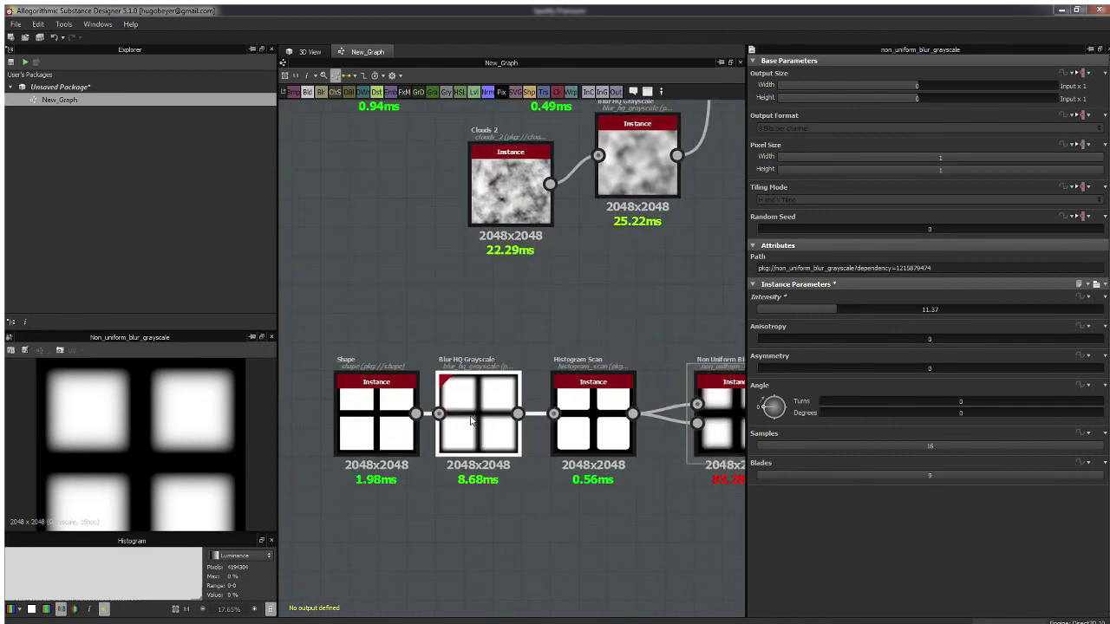
{"action": "left_click_drag", "start_coordinate": [361, 417], "coordinate": [342, 416]}
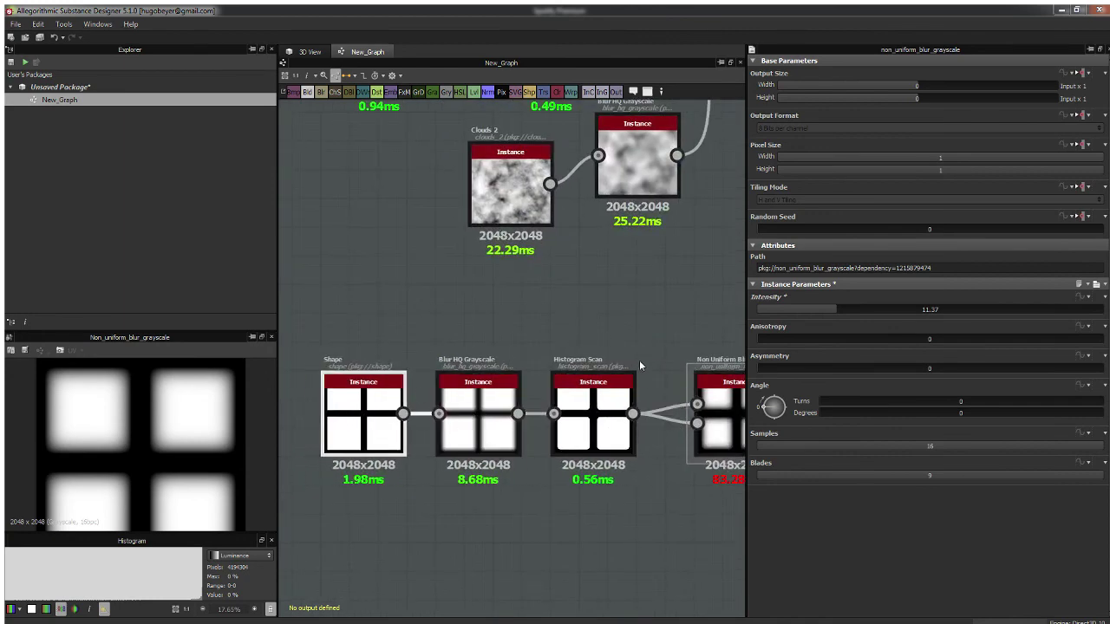
Step: Review the whole graph layout, from the two blur chains up to the Add, Subtract, Min and Max frames
{"action": "middle_click_drag", "start_coordinate": [639, 360], "coordinate": [537, 342]}
{"action": "scroll", "coordinate": [573, 282], "scroll_direction": "down", "scroll_amount": 3}
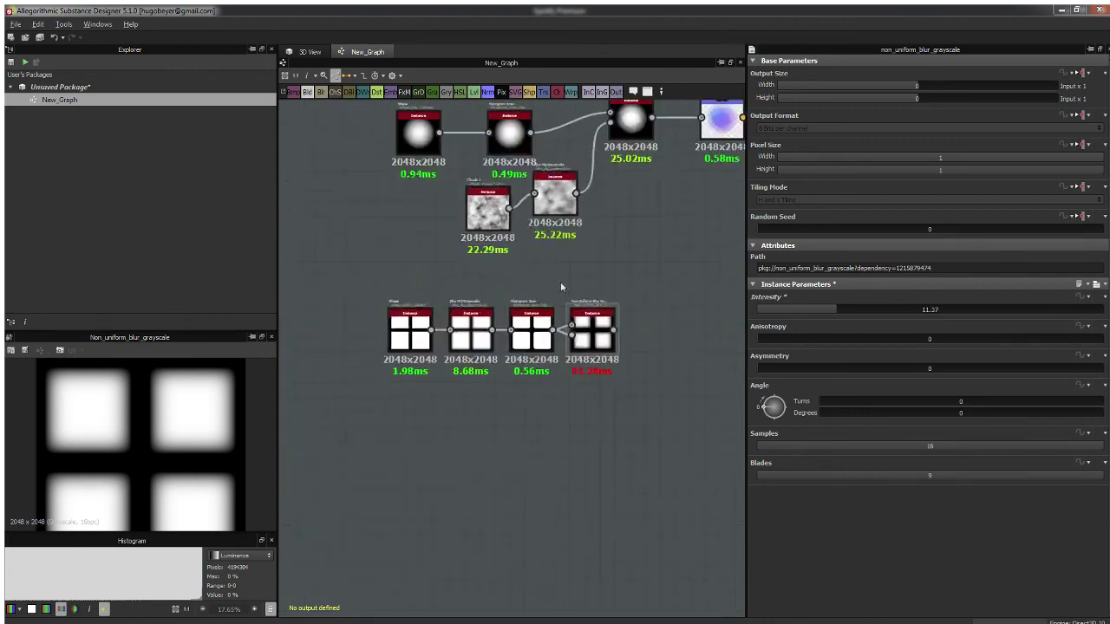
{"action": "middle_click_drag", "start_coordinate": [557, 135], "coordinate": [546, 322]}
{"action": "scroll", "coordinate": [546, 321], "scroll_direction": "down", "scroll_amount": 3}
{"action": "middle_click_drag", "start_coordinate": [555, 260], "coordinate": [532, 370]}
{"action": "middle_click_drag", "start_coordinate": [536, 299], "coordinate": [530, 396]}
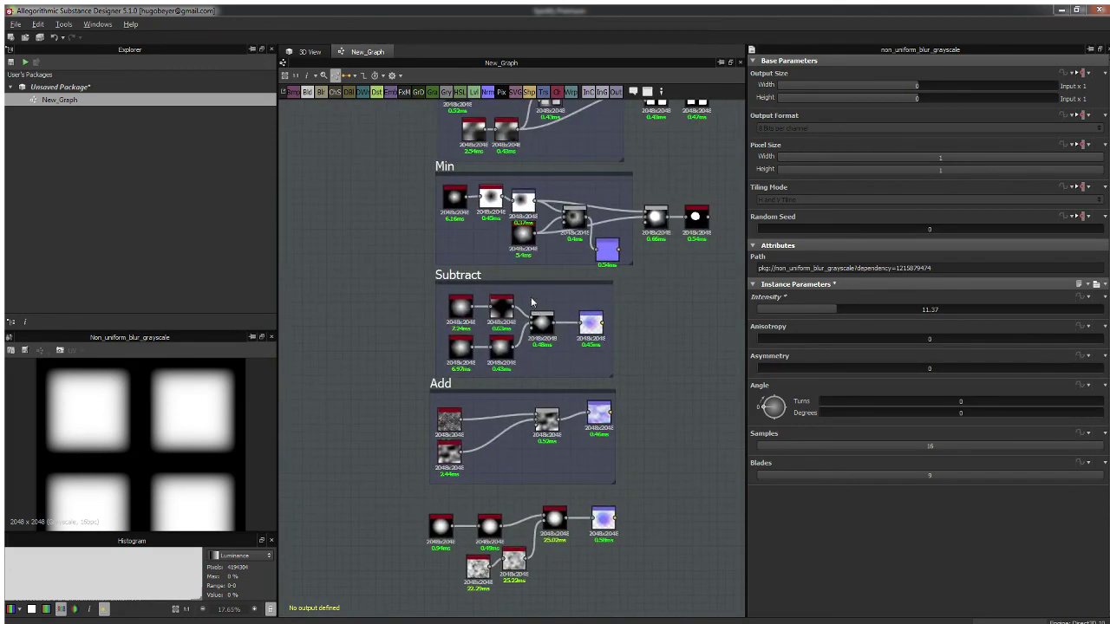
{"action": "scroll", "coordinate": [503, 321], "scroll_direction": "down", "scroll_amount": 3}
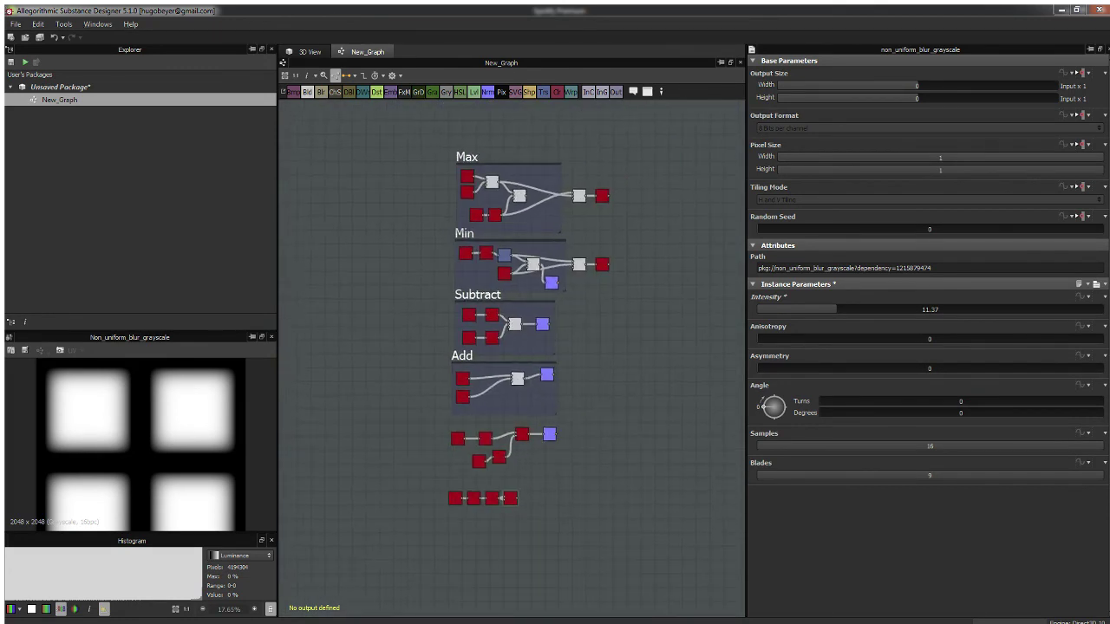